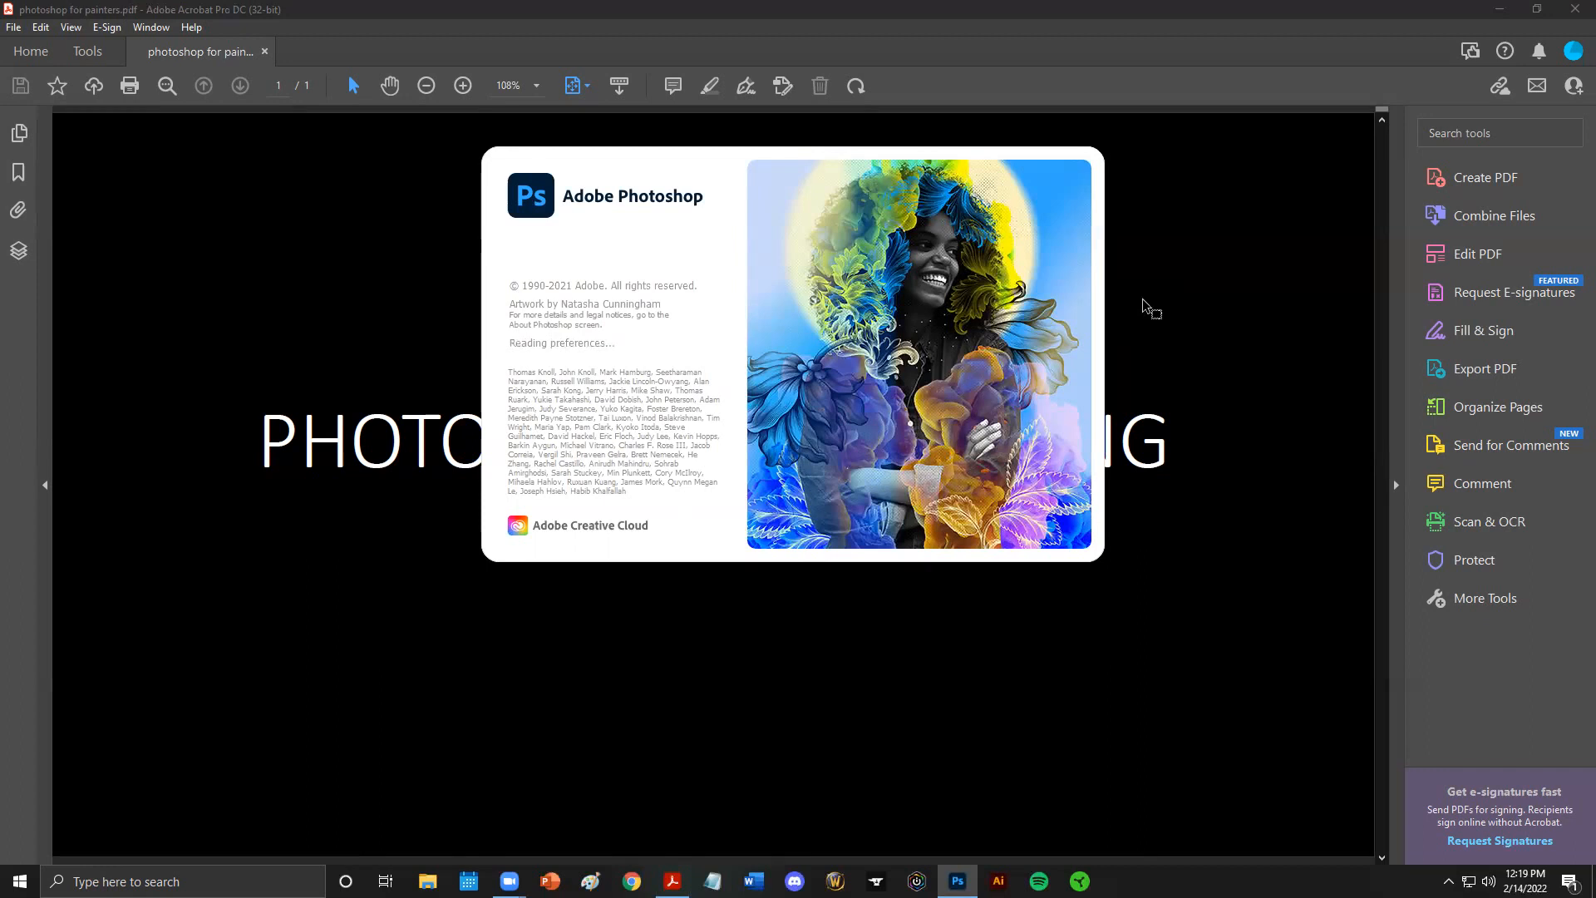
Minimize the PDF window and create a new Photoshop document, 15 by 15 inches at a resolution of 300 pixels/inch
{"action": "left_click", "coordinate": [1500, 10]}
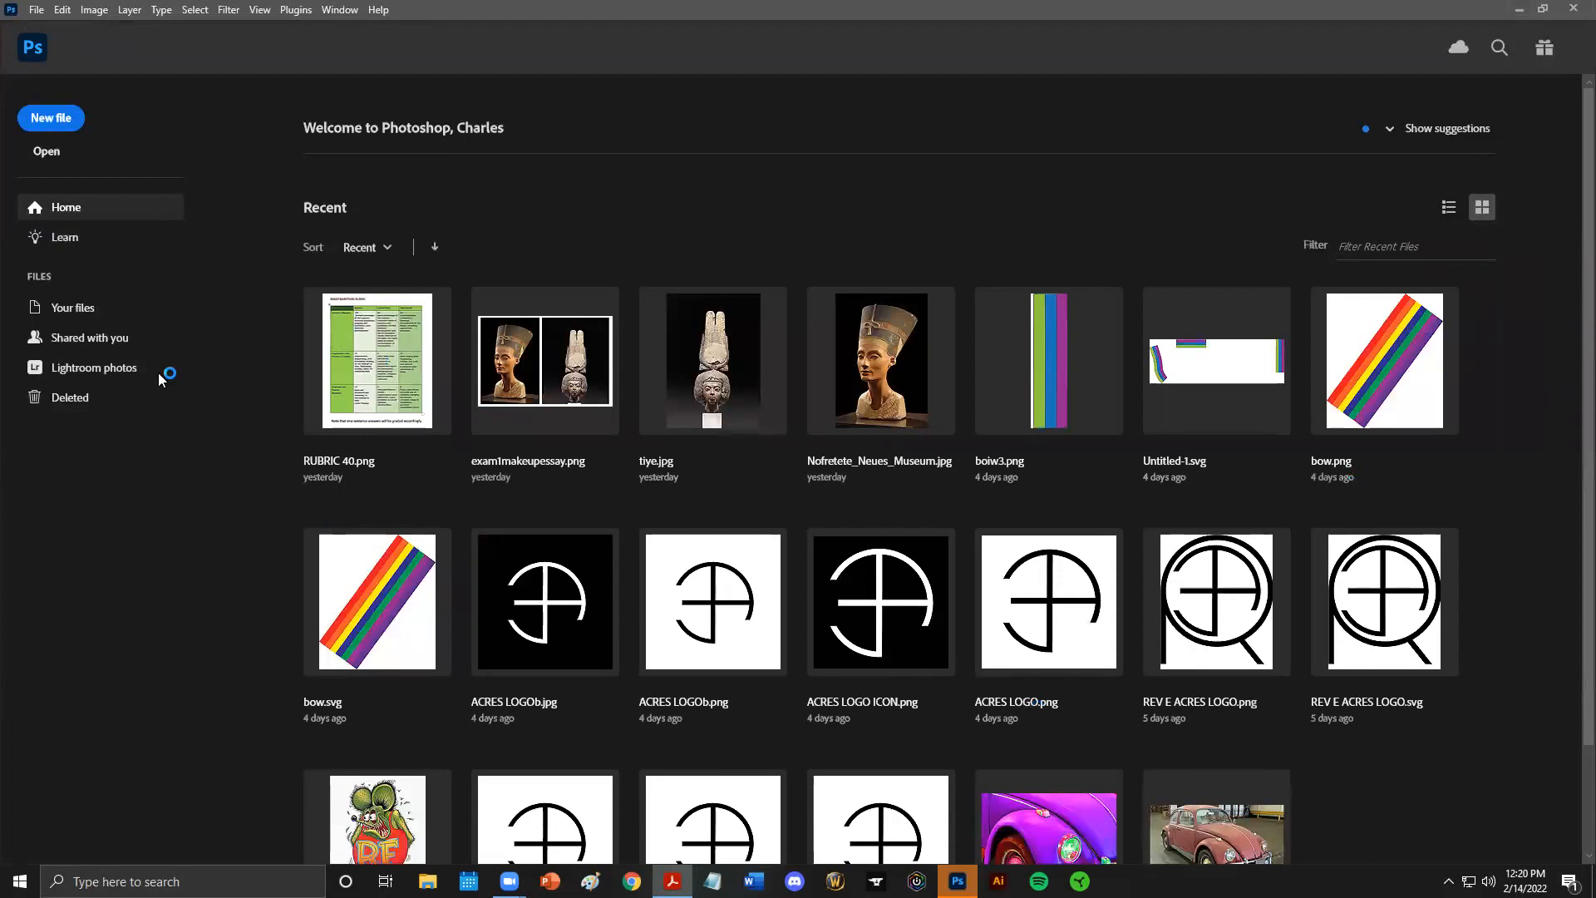
{"action": "left_click", "coordinate": [46, 119]}
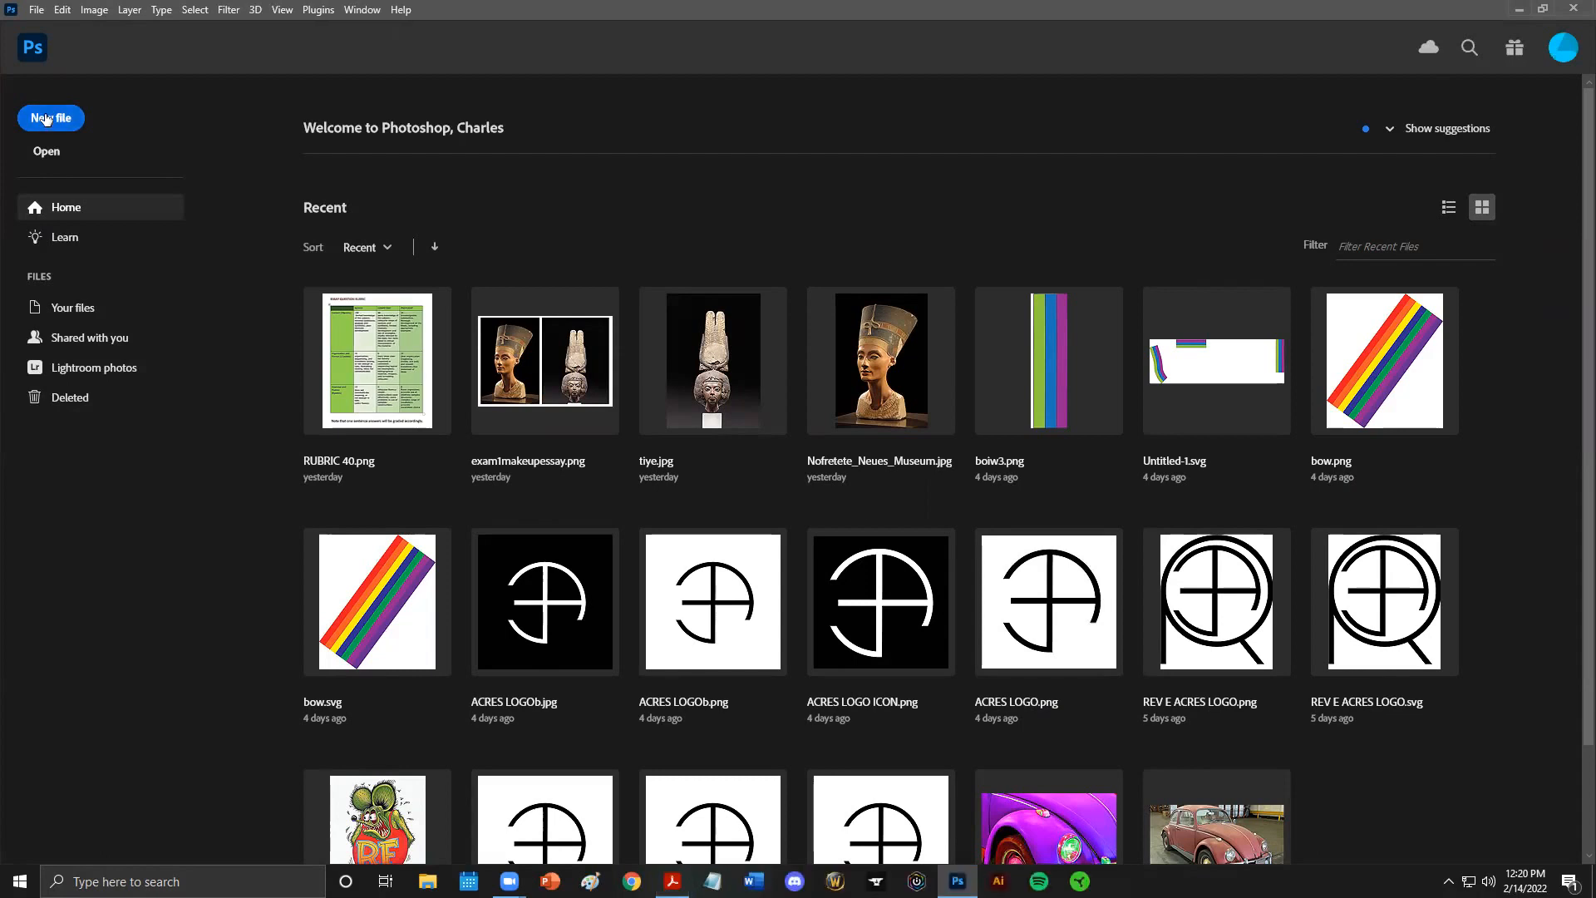
{"action": "left_click", "coordinate": [46, 119]}
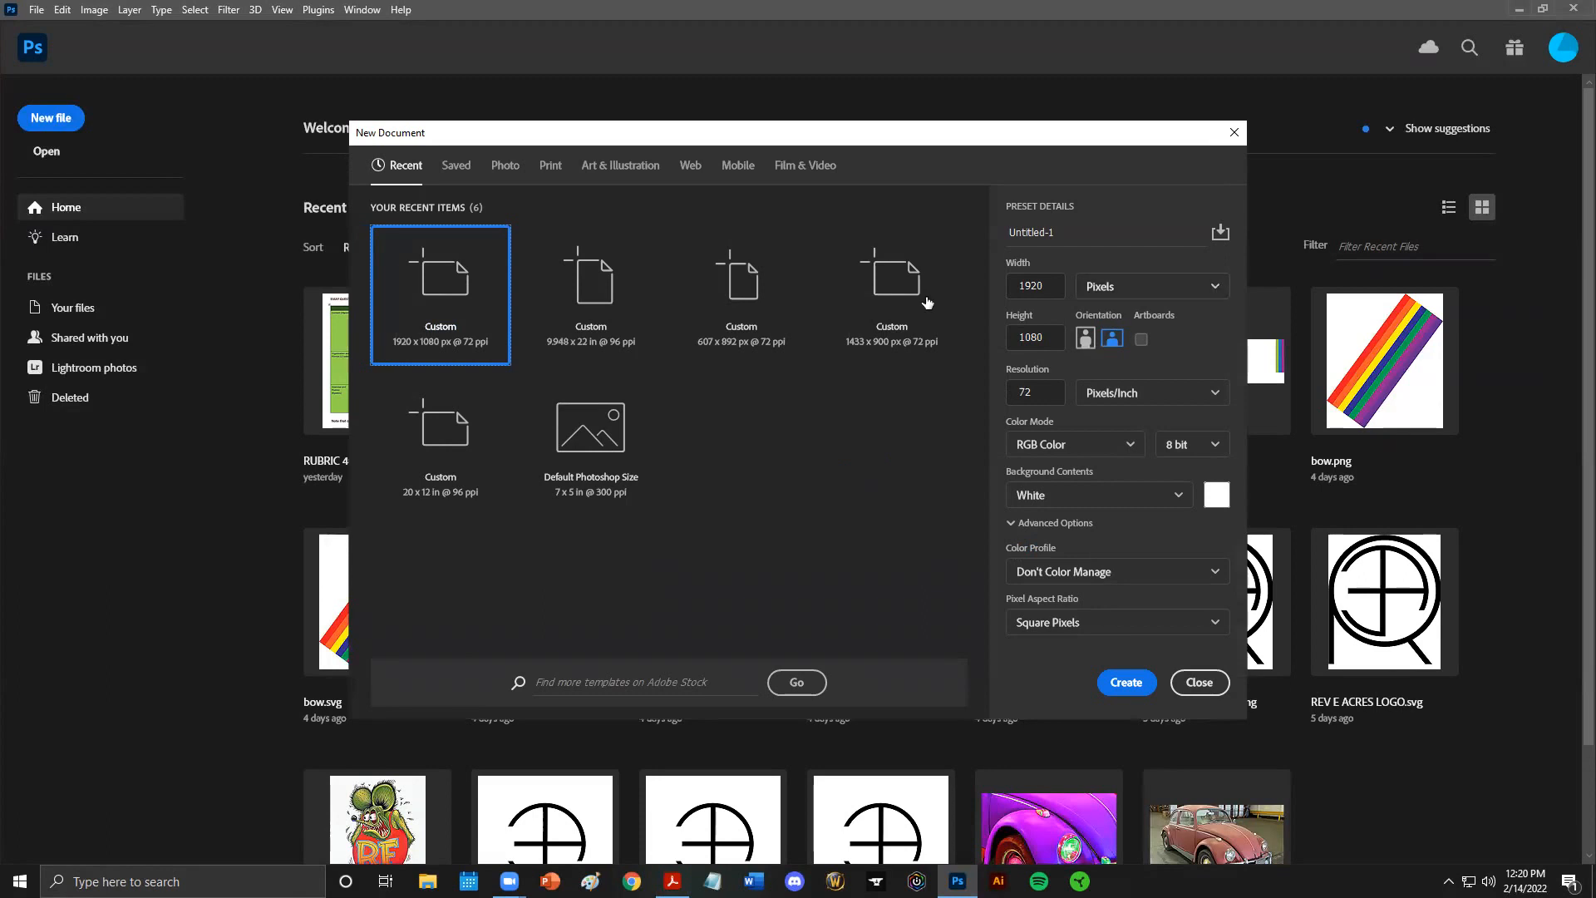
{"action": "left_click", "coordinate": [1207, 287]}
{"action": "left_click", "coordinate": [1130, 345]}
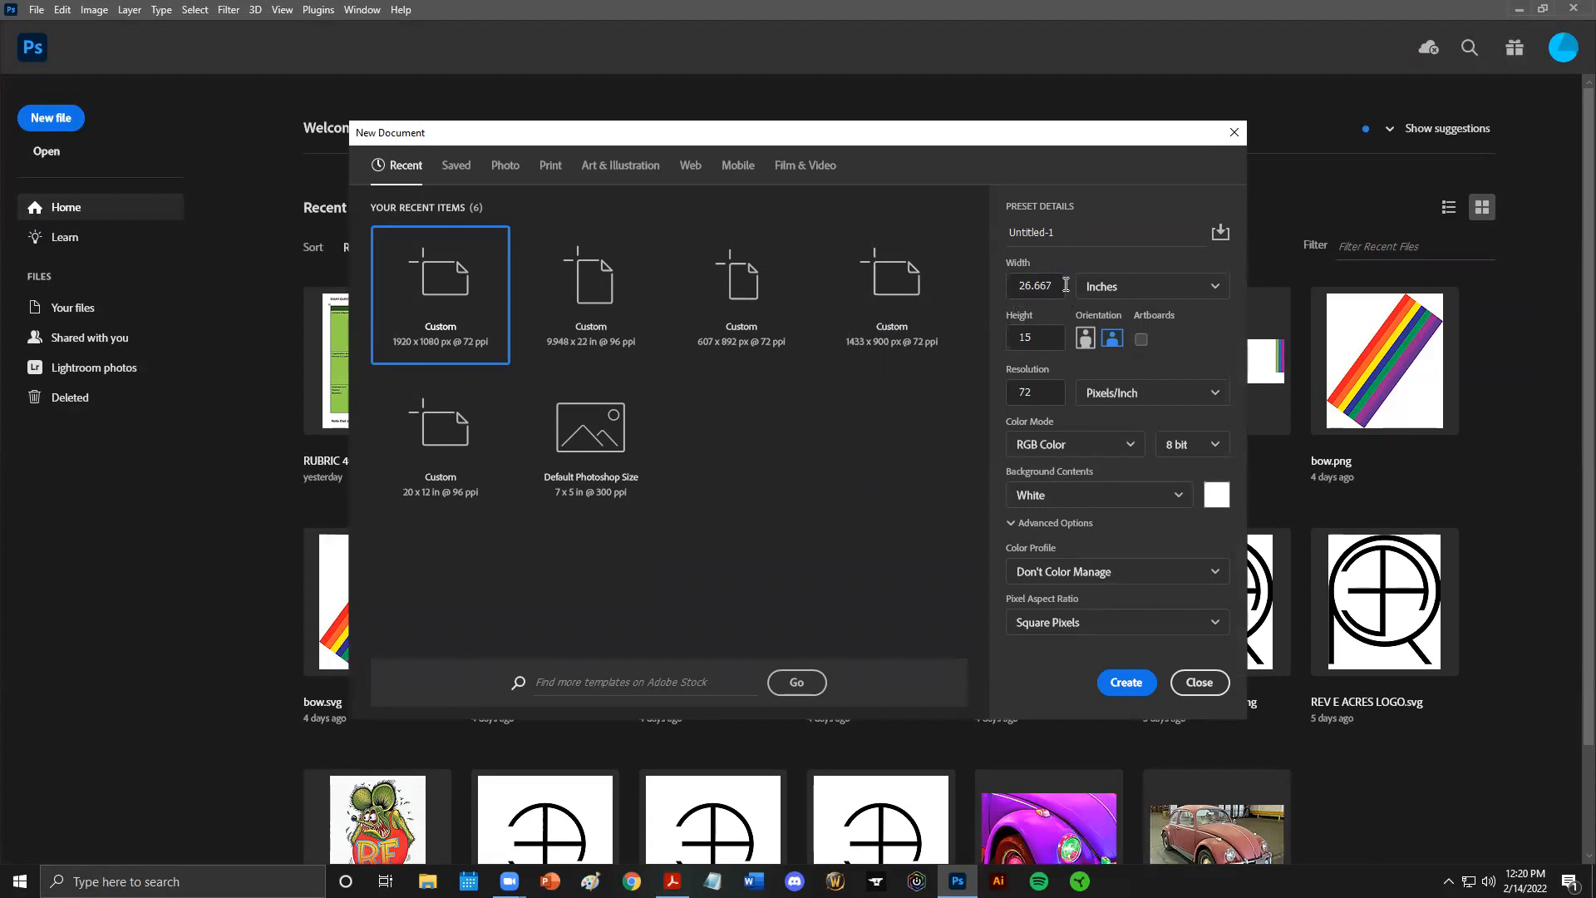
{"action": "left_click_drag", "start_coordinate": [1055, 285], "coordinate": [1013, 293]}
{"action": "type", "text": "15"}
{"action": "left_click_drag", "start_coordinate": [1037, 397], "coordinate": [1002, 398]}
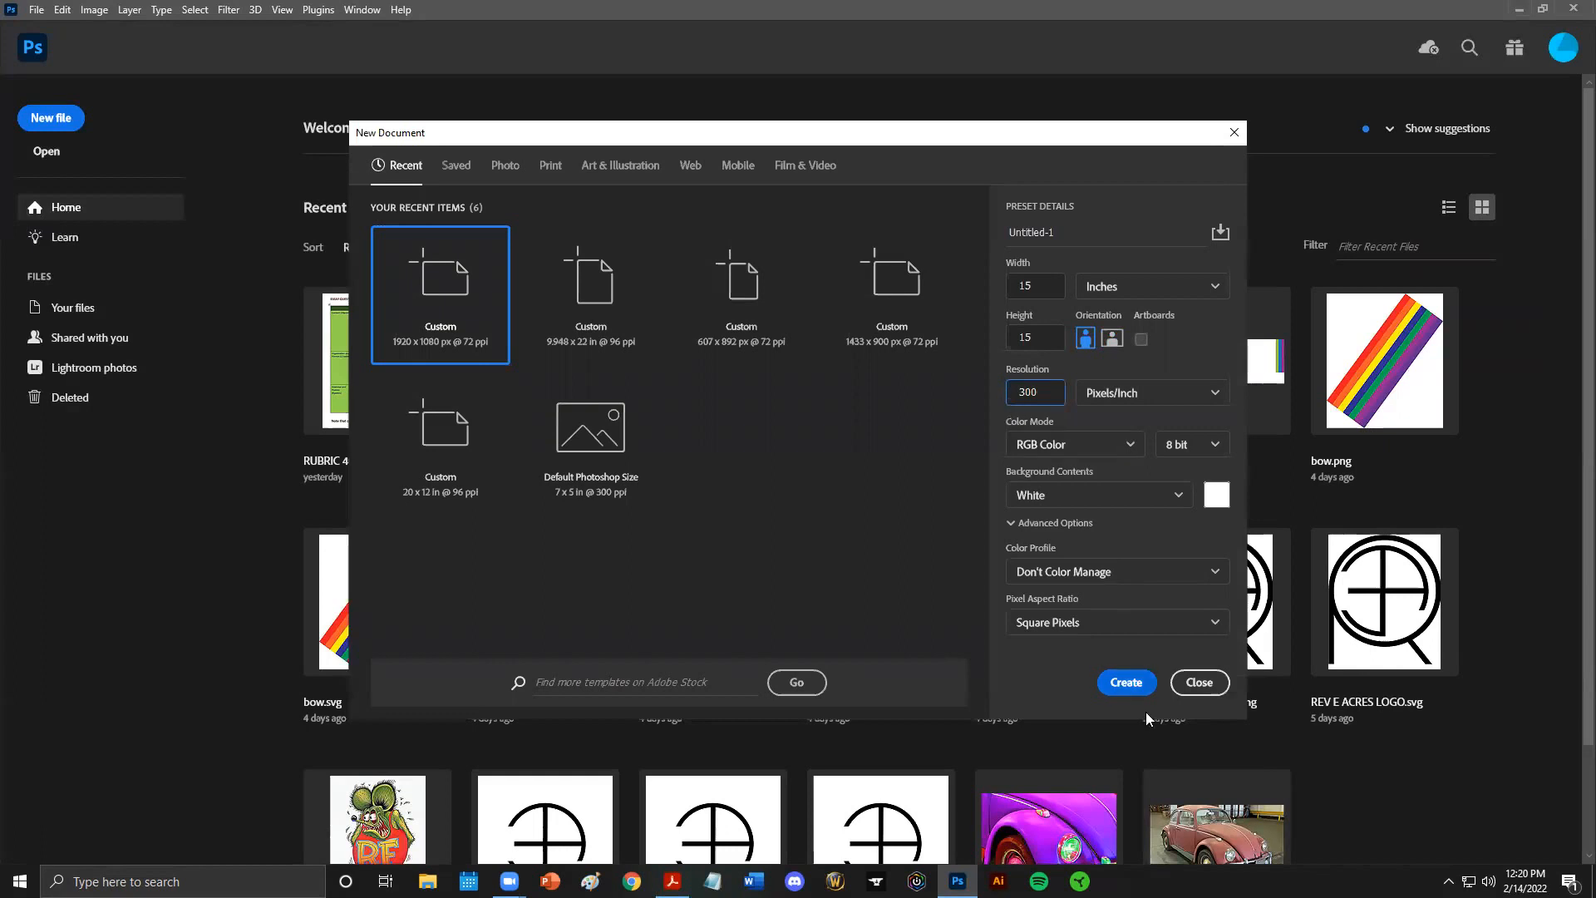
{"action": "left_click", "coordinate": [1134, 689]}
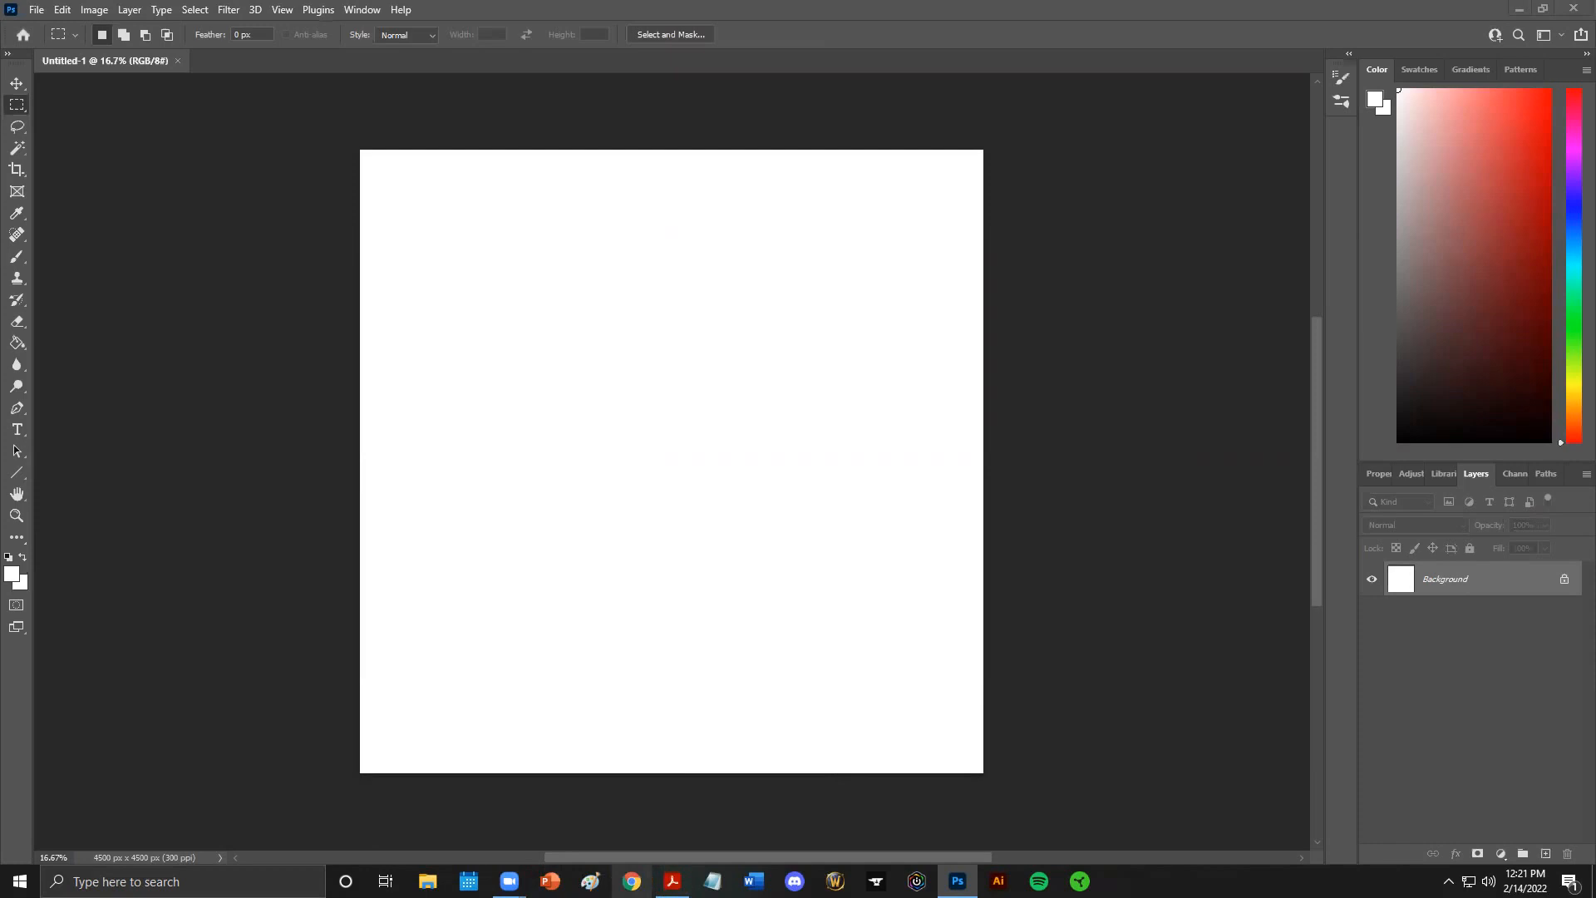
Switch to Chrome and search Google for "landscape", showing the image results
{"action": "left_click", "coordinate": [632, 881]}
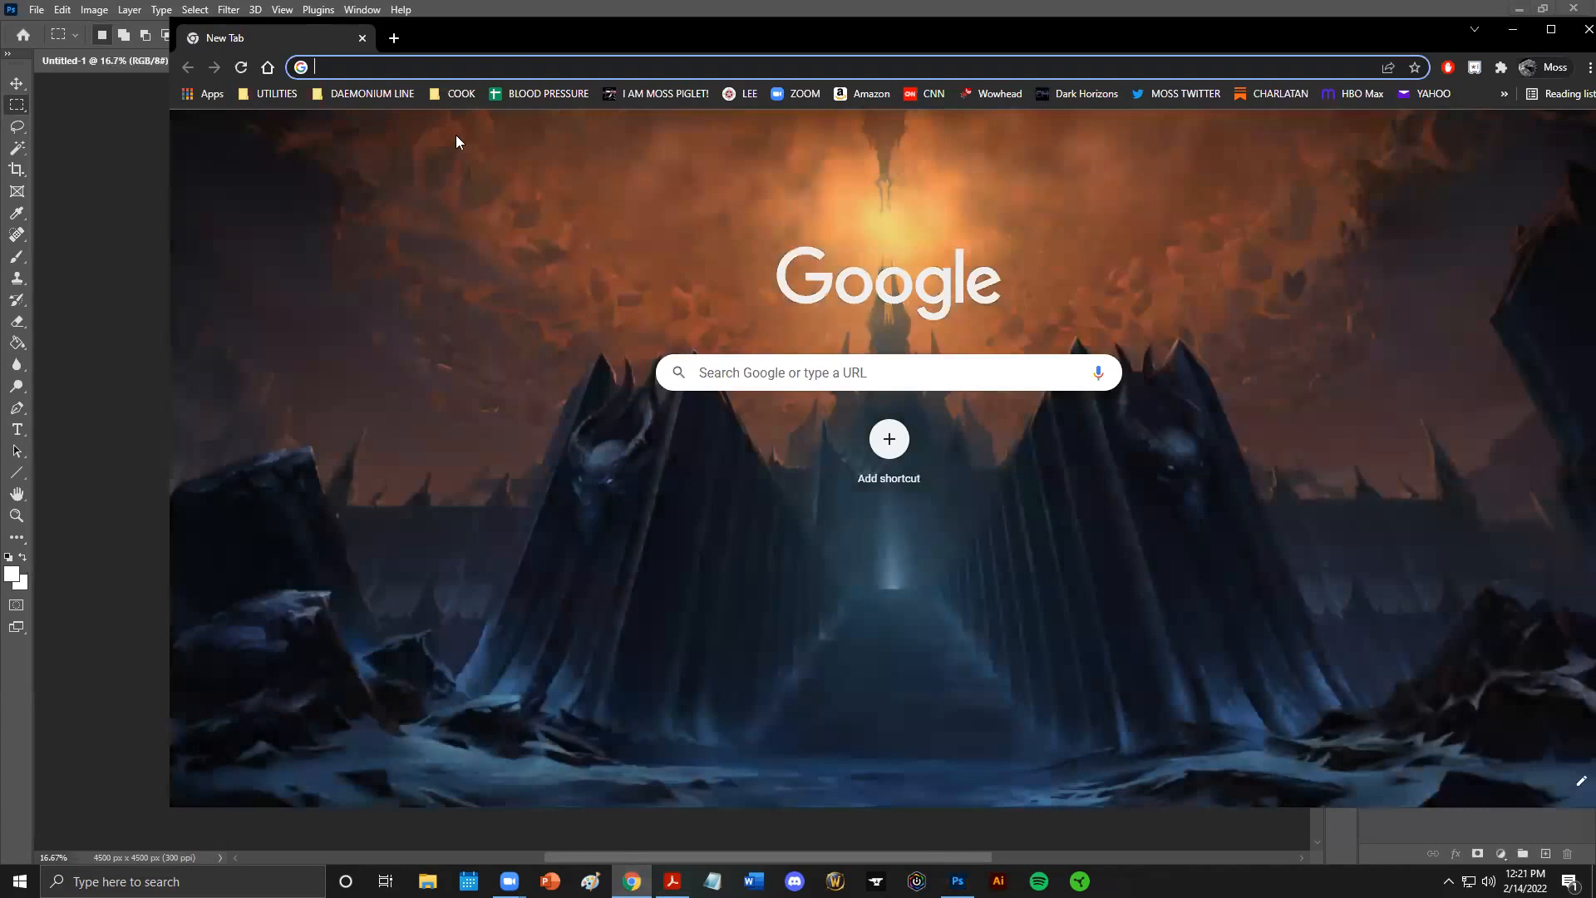
{"action": "left_click", "coordinate": [725, 378]}
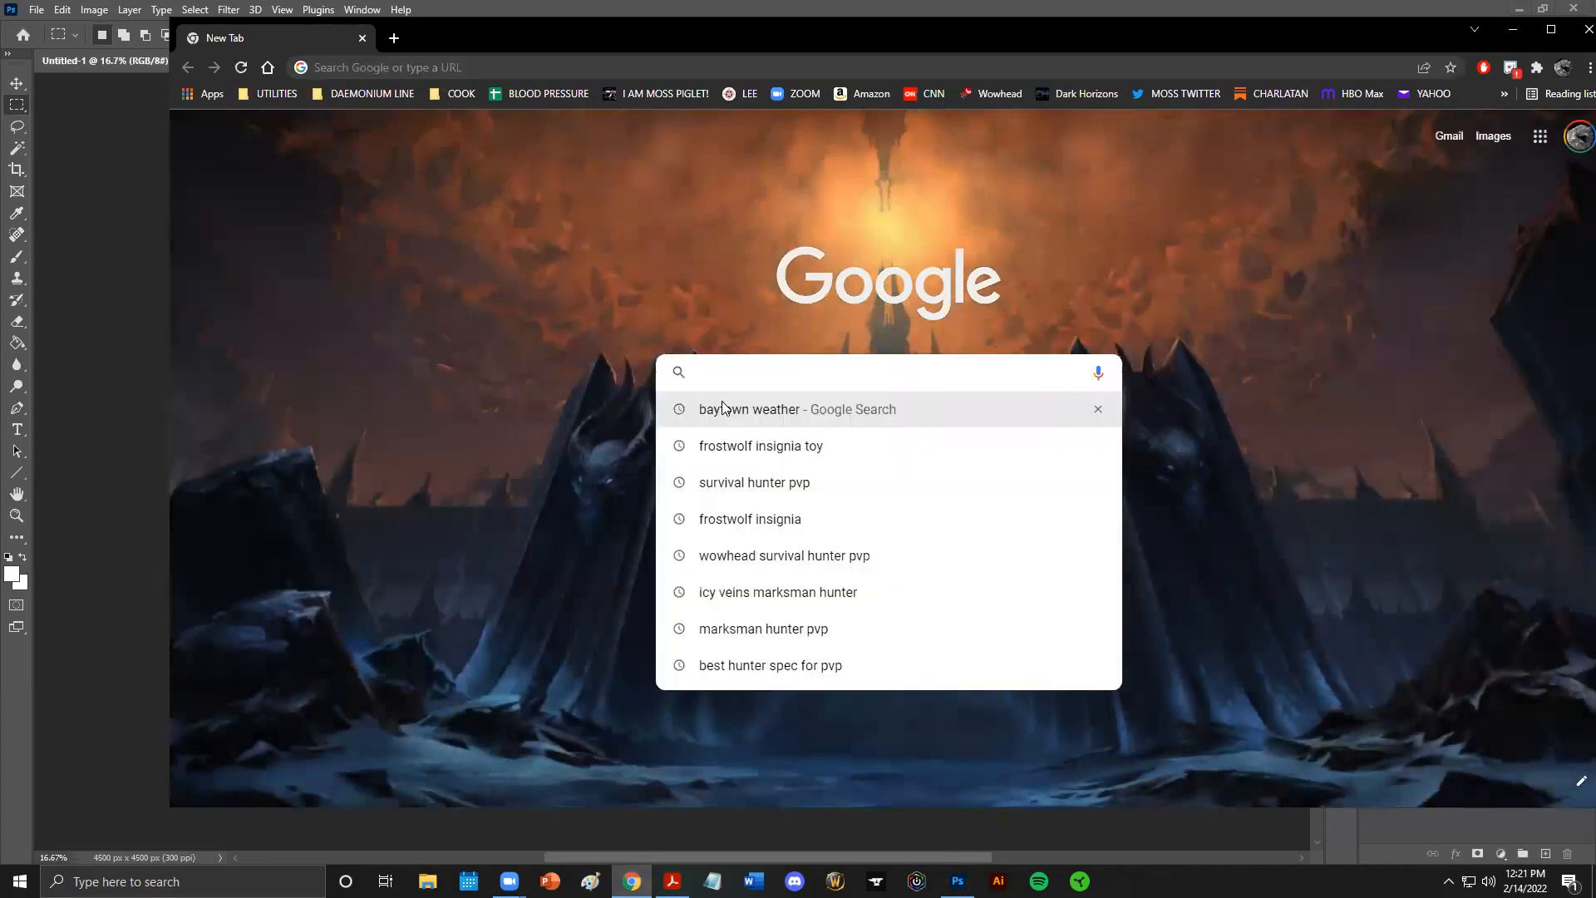
{"action": "type", "text": "land"}
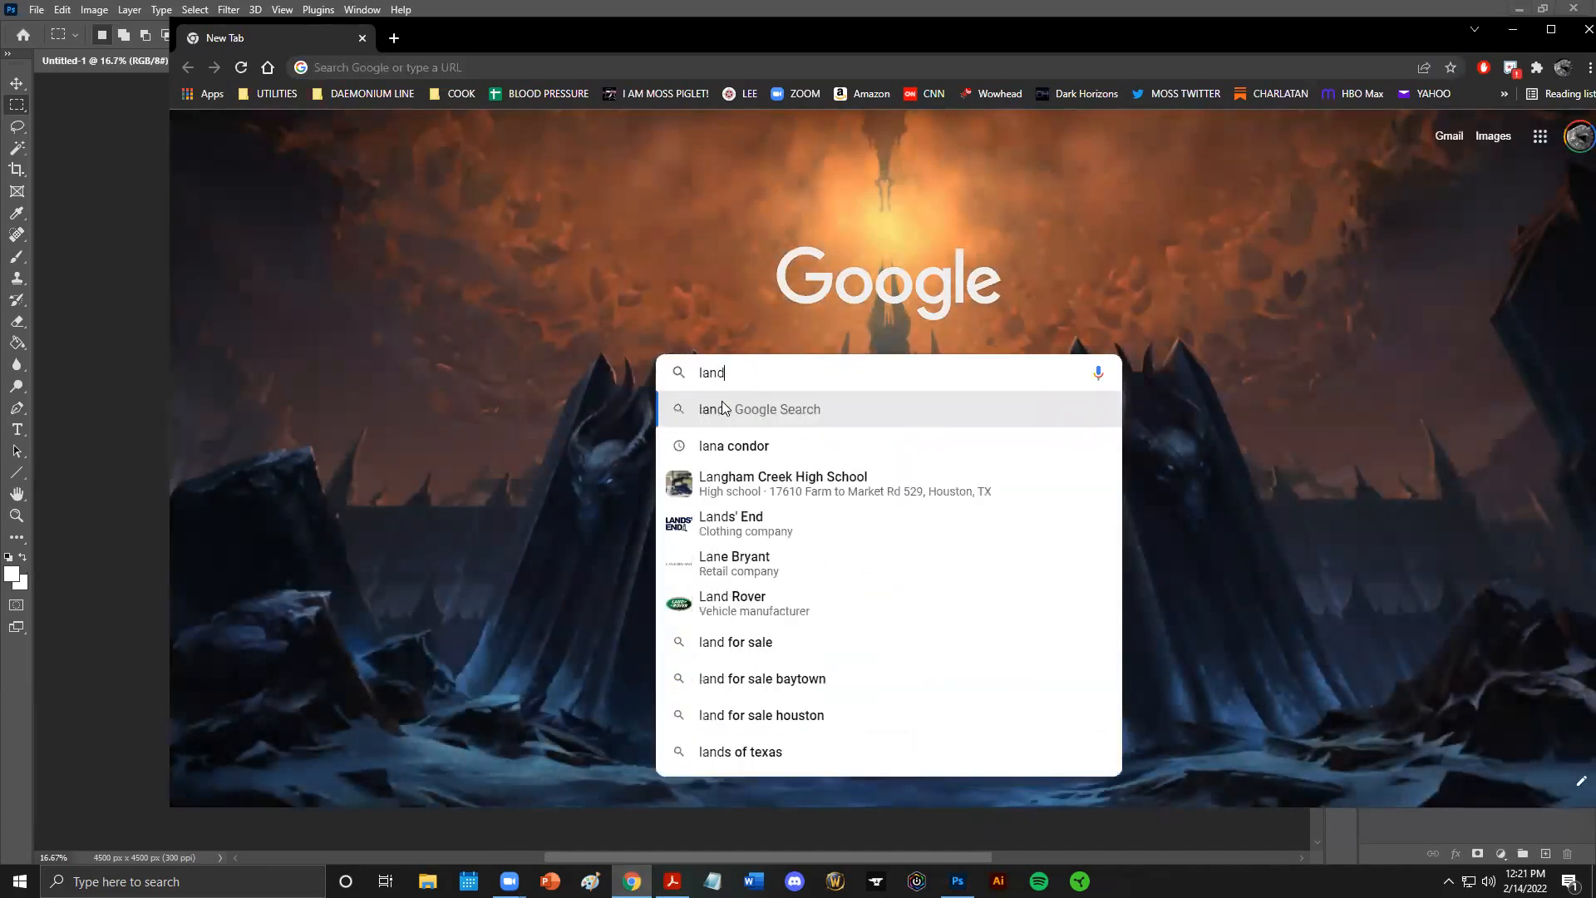
{"action": "type", "text": "scape"}
{"action": "key", "text": "Return"}
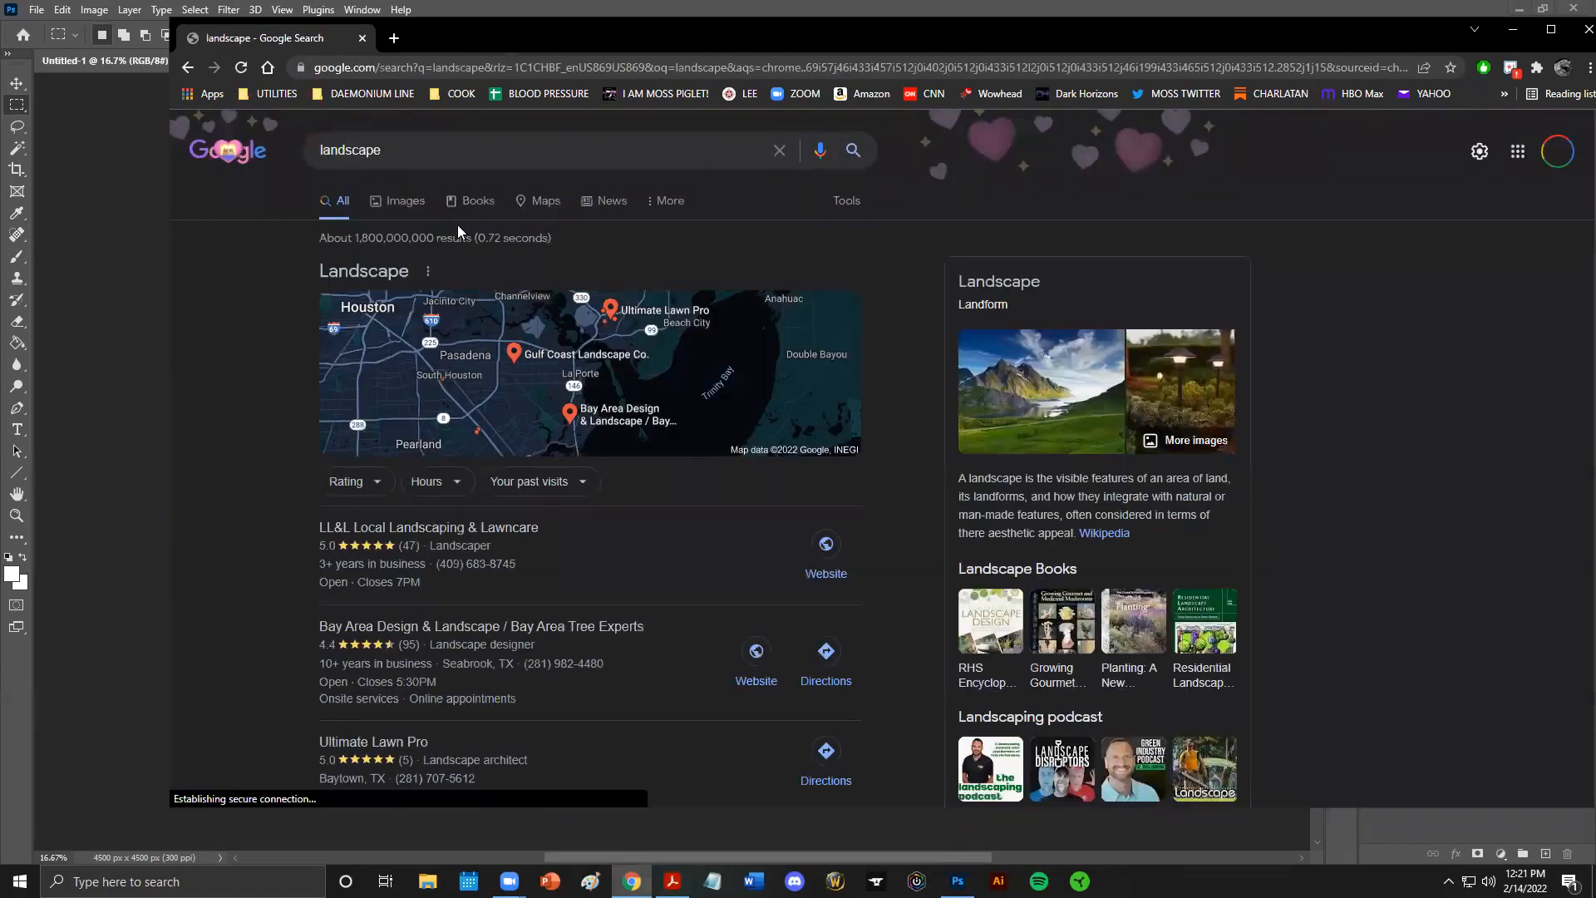
{"action": "left_click", "coordinate": [389, 201]}
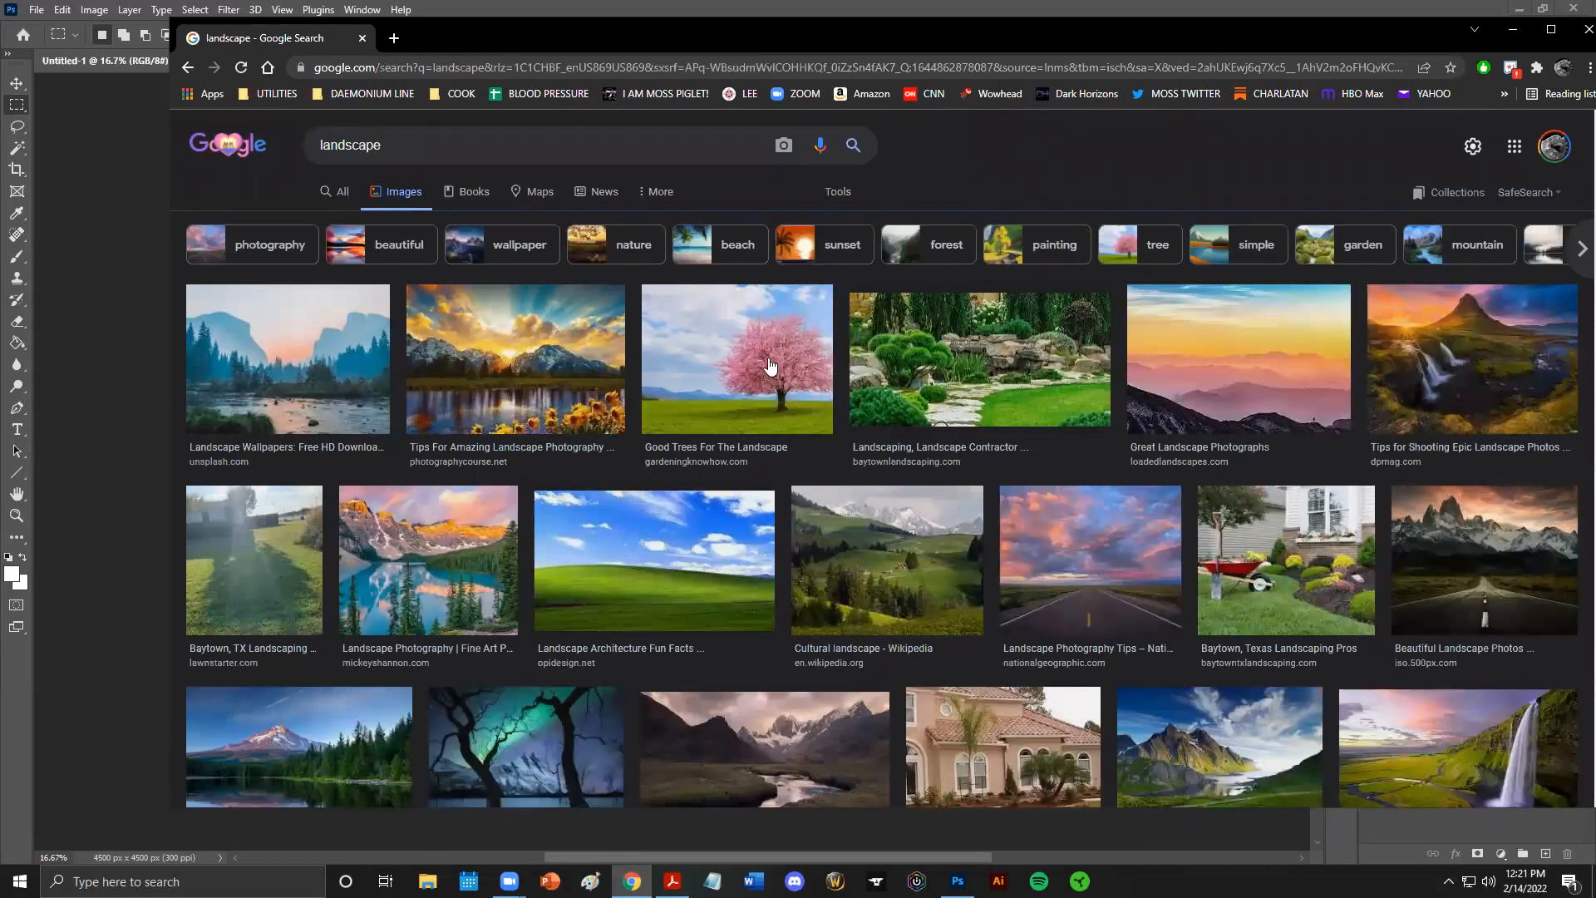
Save the garden landscape picture from baytownlandscaping.com to the Desktop as a JPEG named "landscape 1"
{"action": "left_click", "coordinate": [981, 361]}
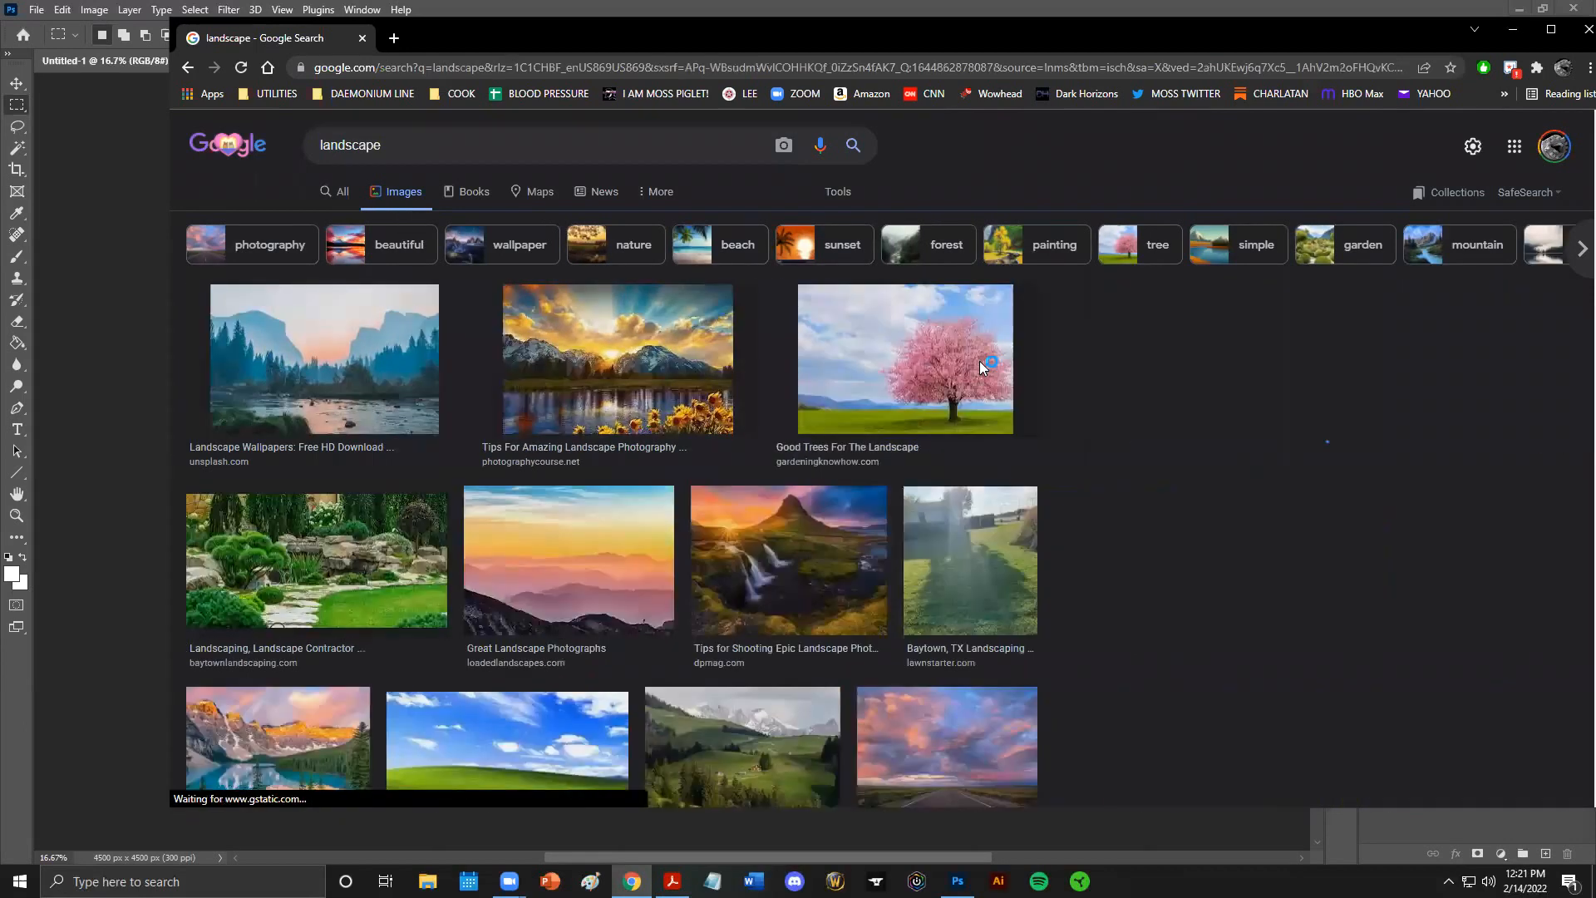
{"action": "right_click", "coordinate": [1314, 319]}
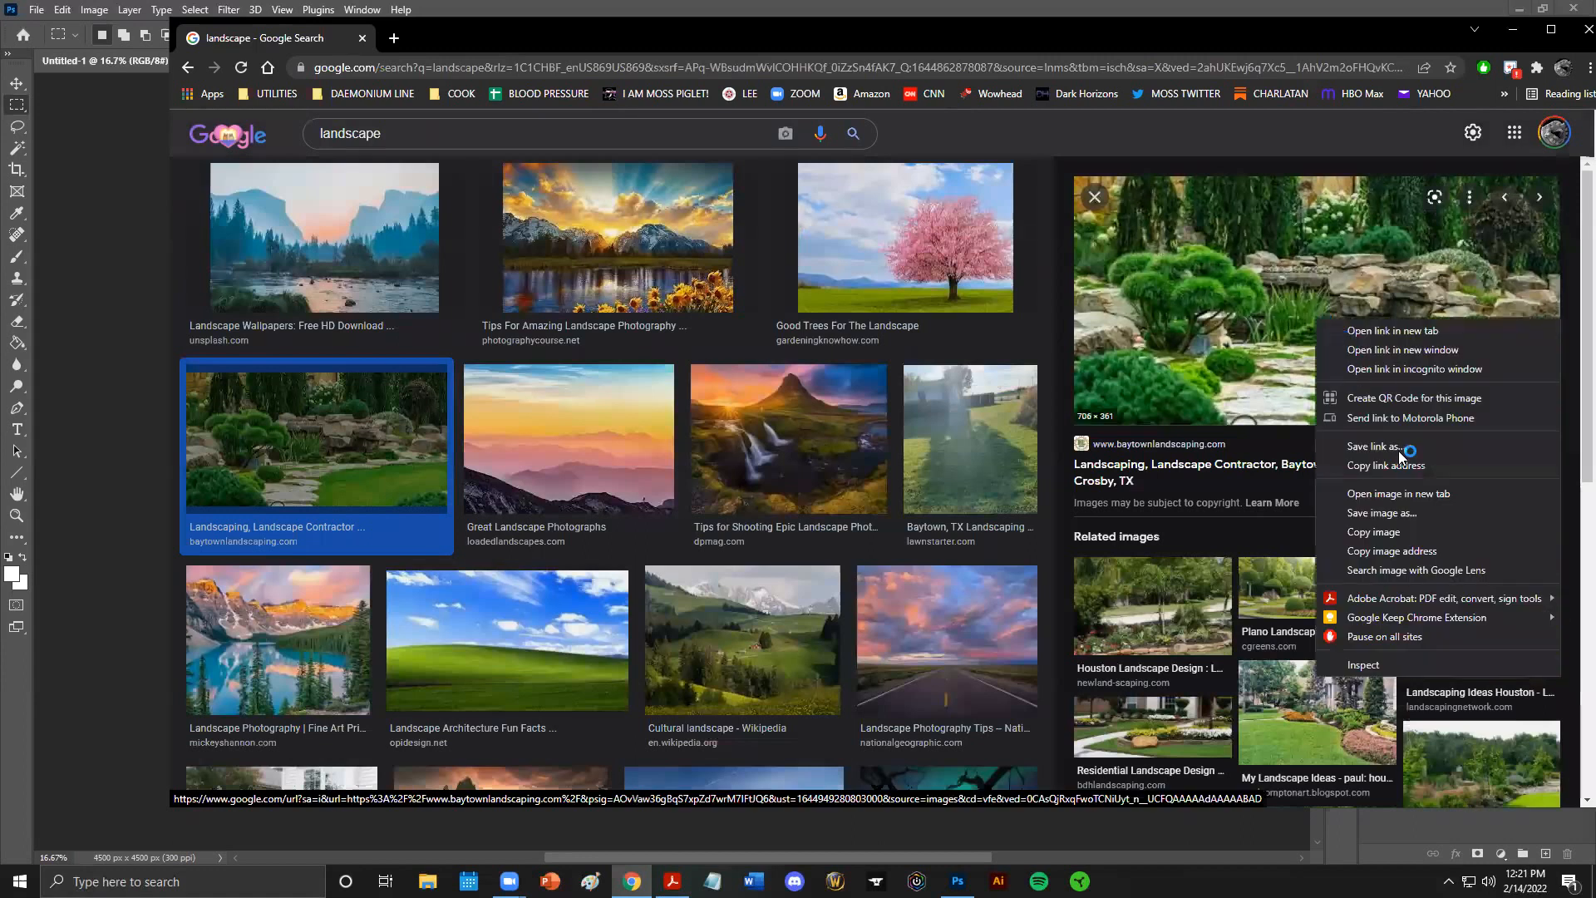
{"action": "left_click", "coordinate": [1385, 512]}
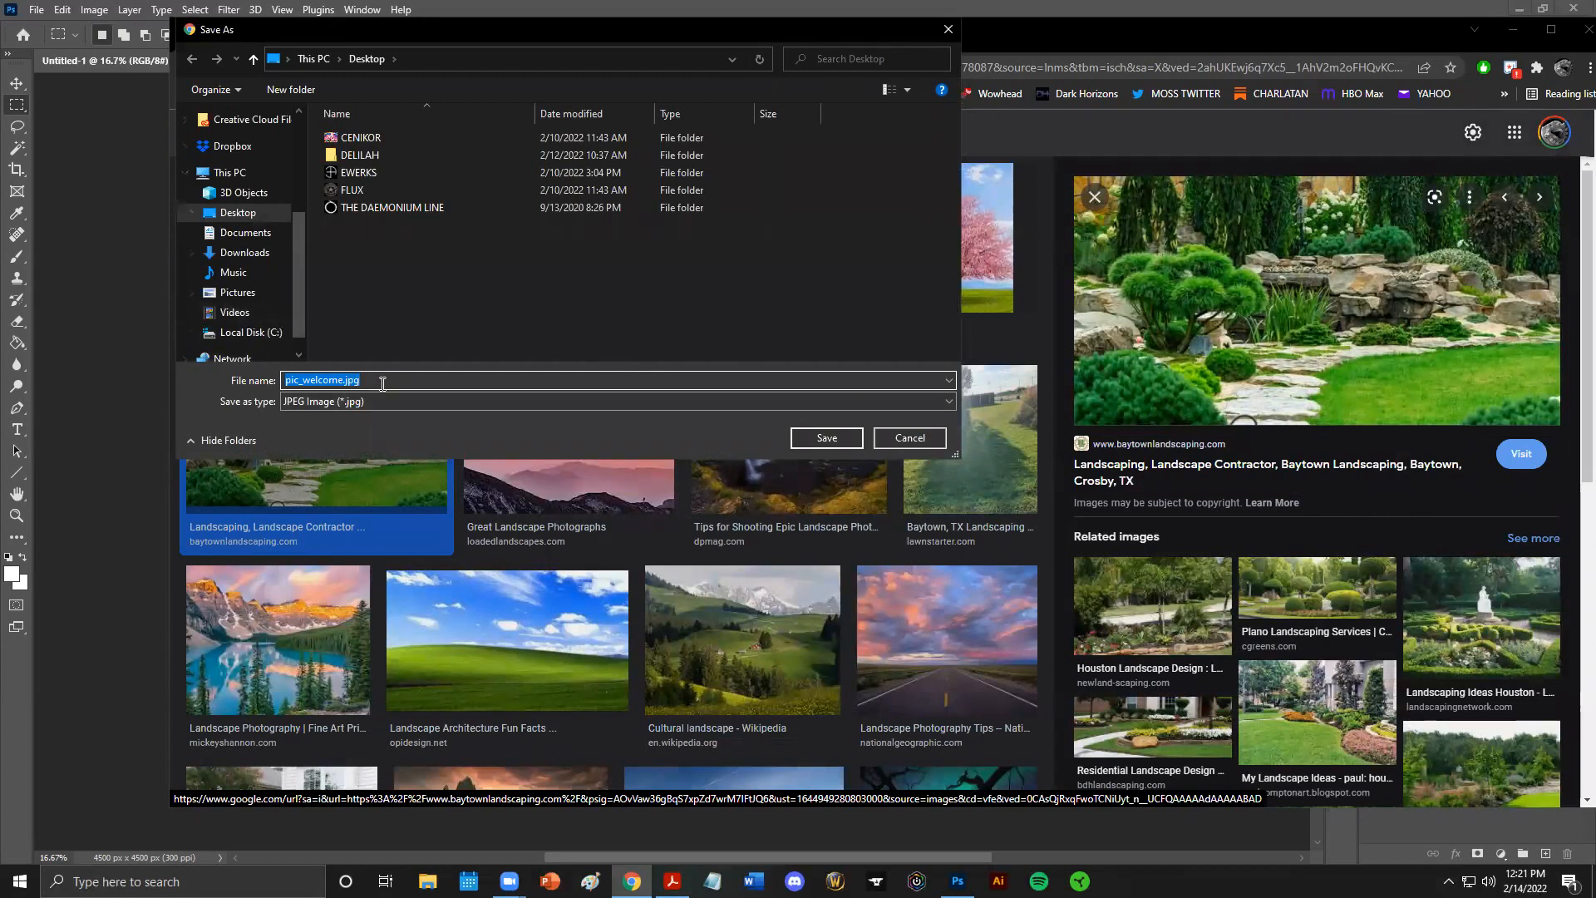
{"action": "type", "text": "landscape 1"}
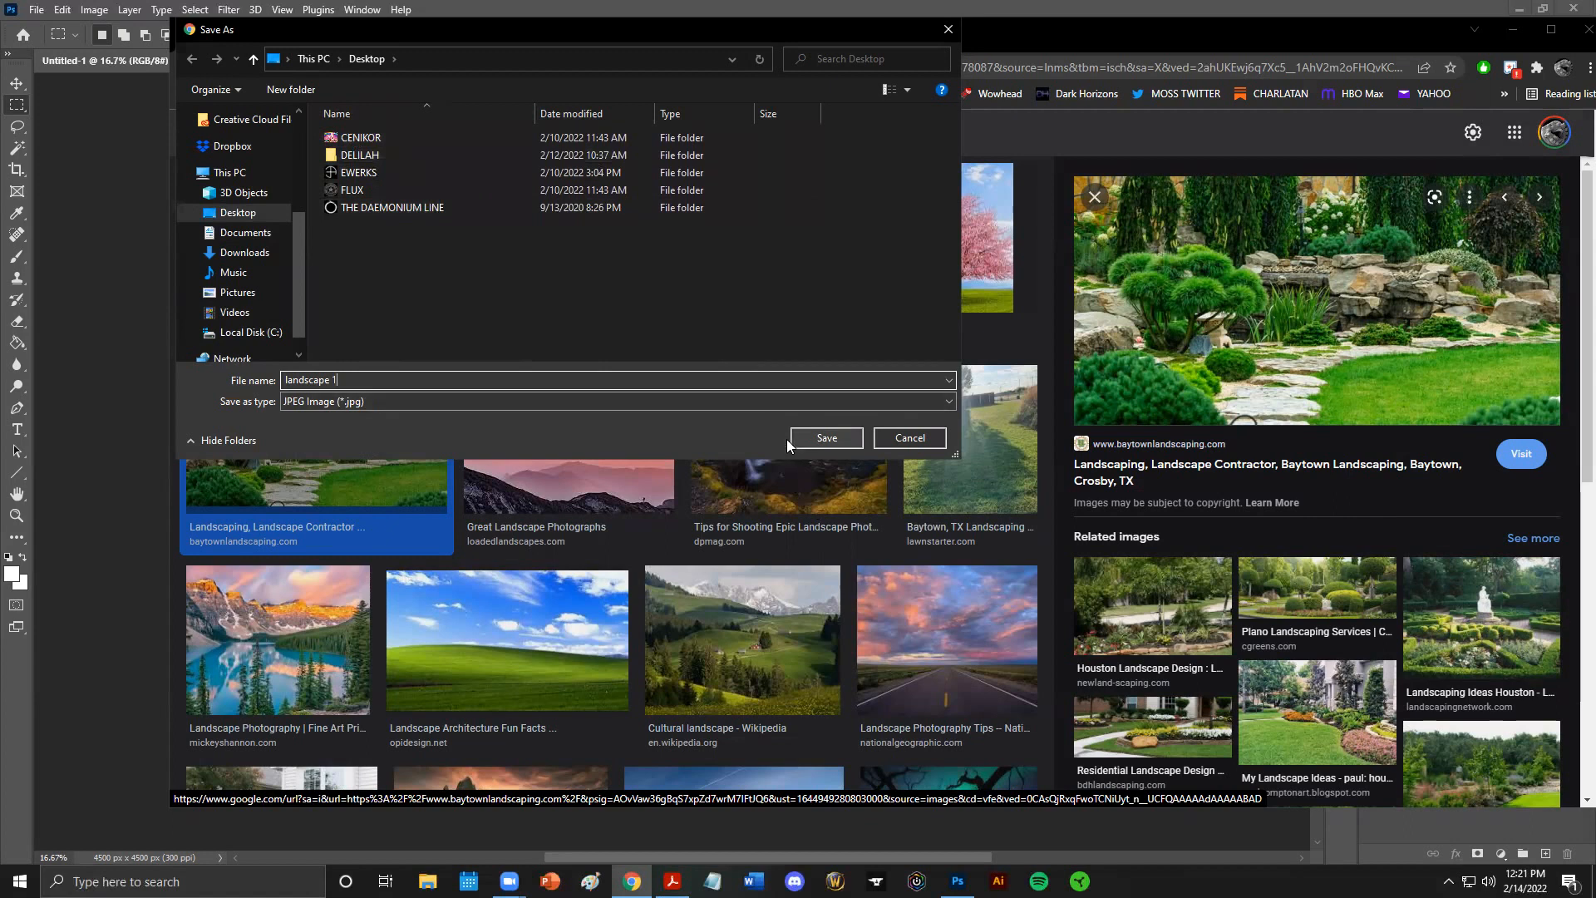
{"action": "left_click", "coordinate": [823, 438]}
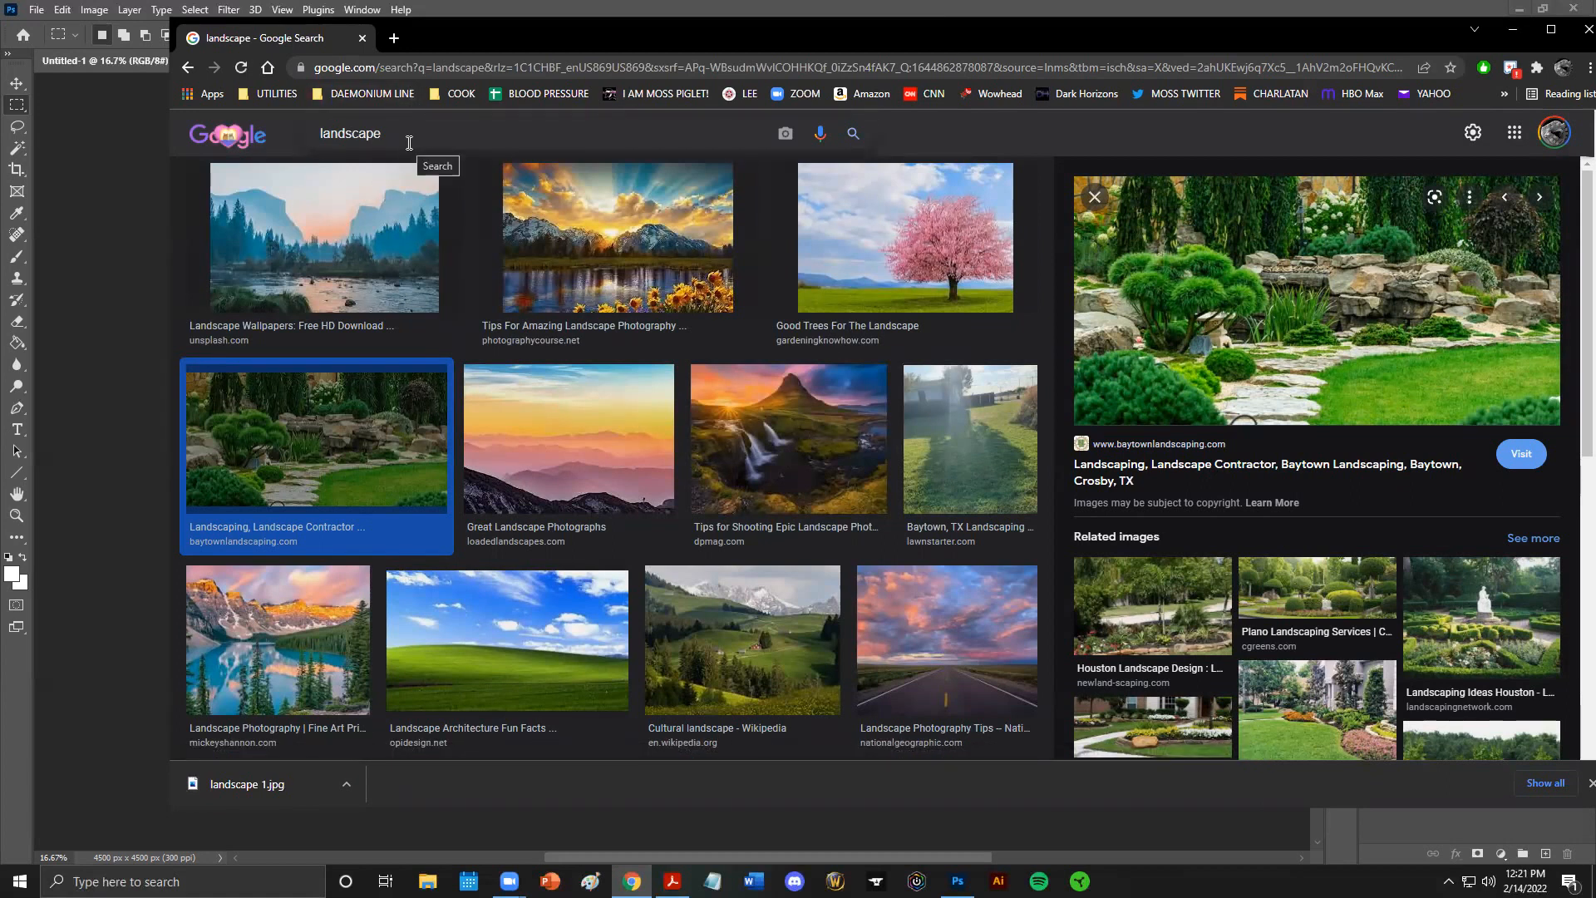
Replace the image search term with "dinosaur" and run the search
{"action": "left_click", "coordinate": [291, 140]}
{"action": "type", "text": "dinosaur"}
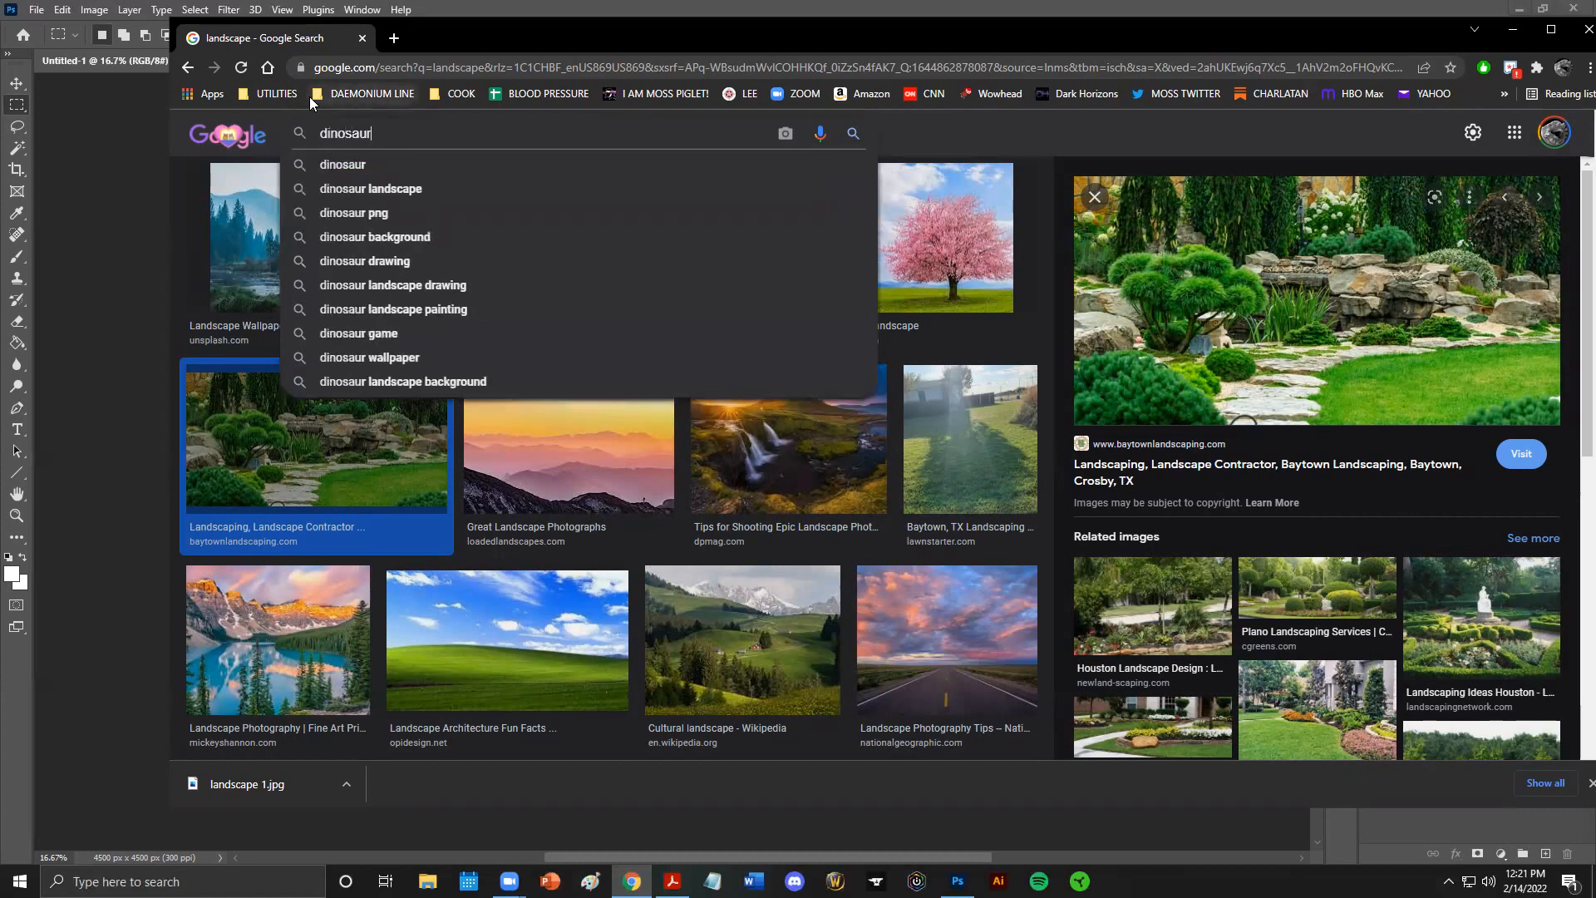
{"action": "key", "text": "Return"}
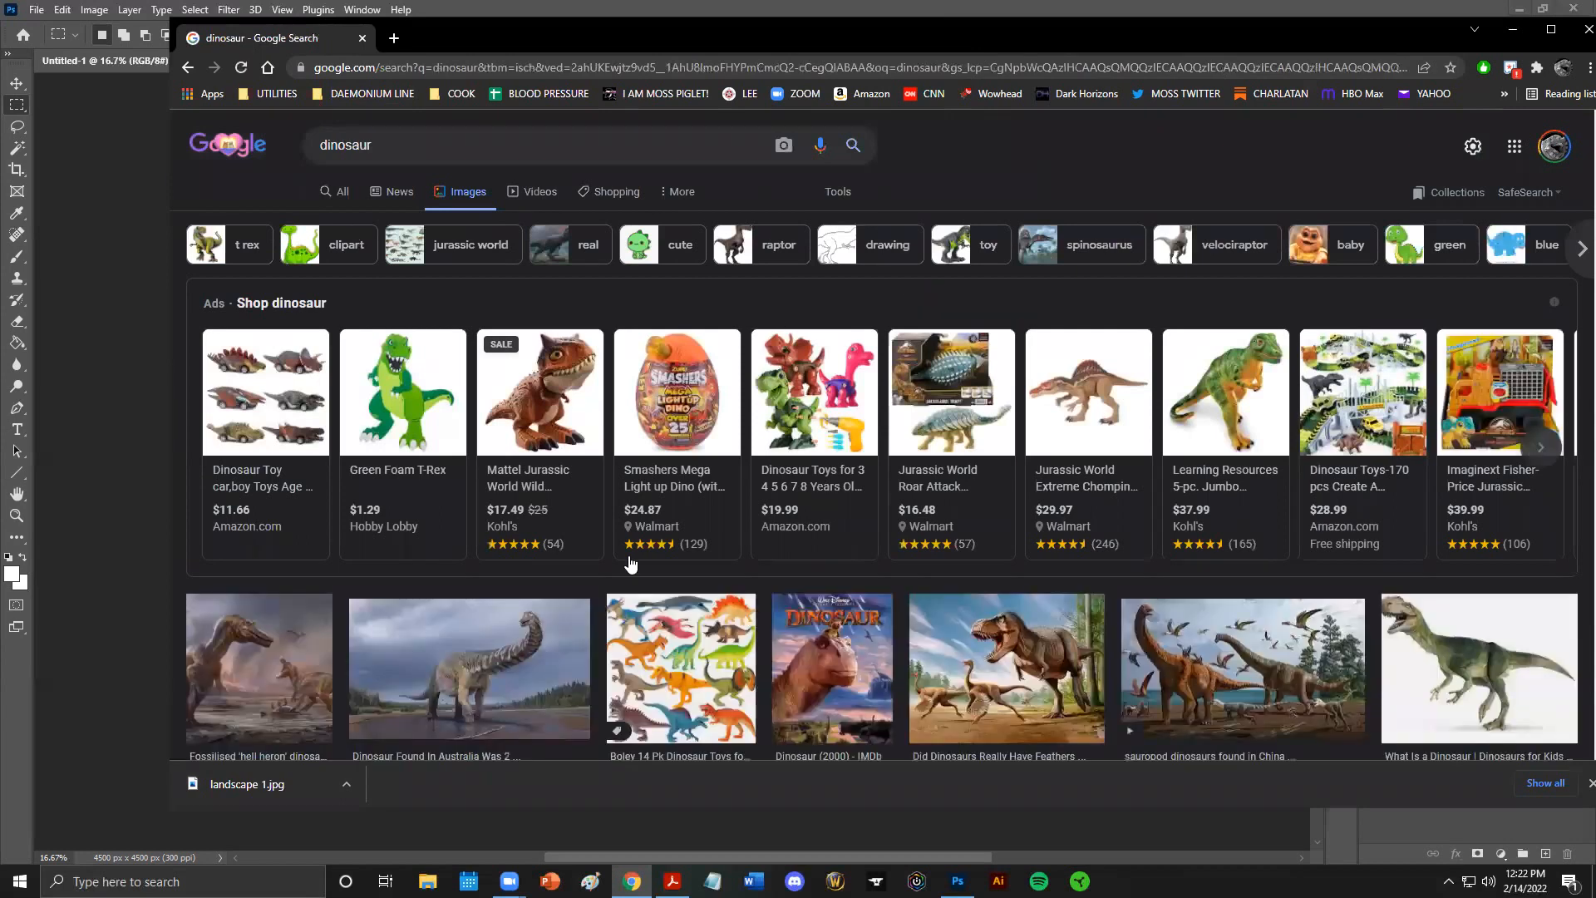
Browse the dinosaur image results for a suitable picture to use
{"action": "scroll", "coordinate": [640, 565], "scroll_direction": "down", "scroll_amount": 1}
{"action": "scroll", "coordinate": [644, 567], "scroll_direction": "down", "scroll_amount": 4}
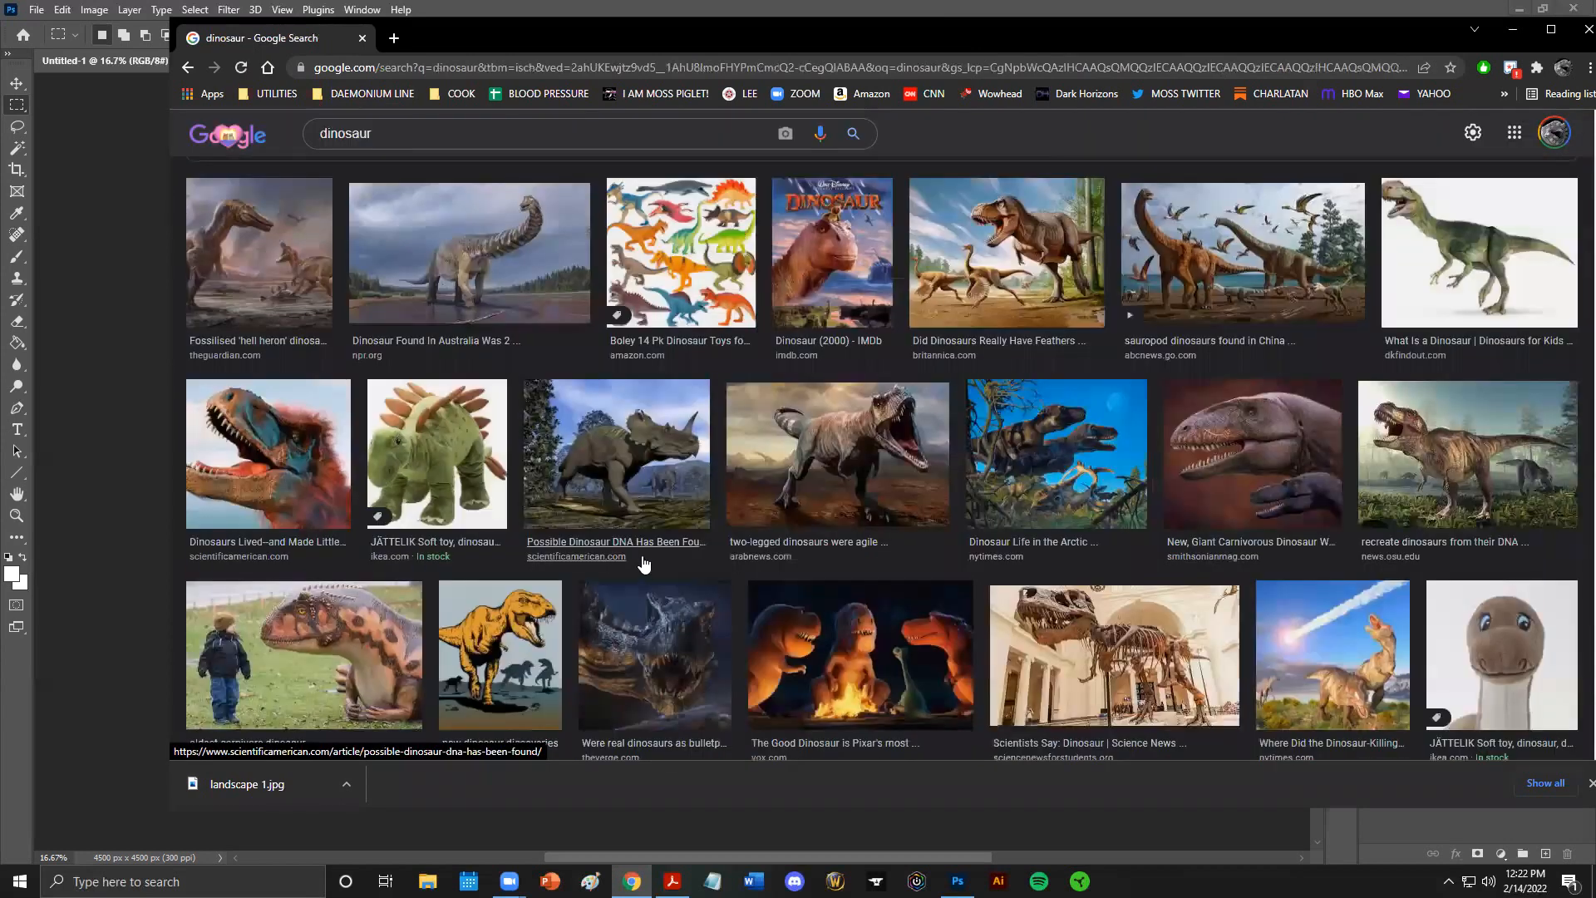
{"action": "scroll", "coordinate": [645, 565], "scroll_direction": "down", "scroll_amount": 1}
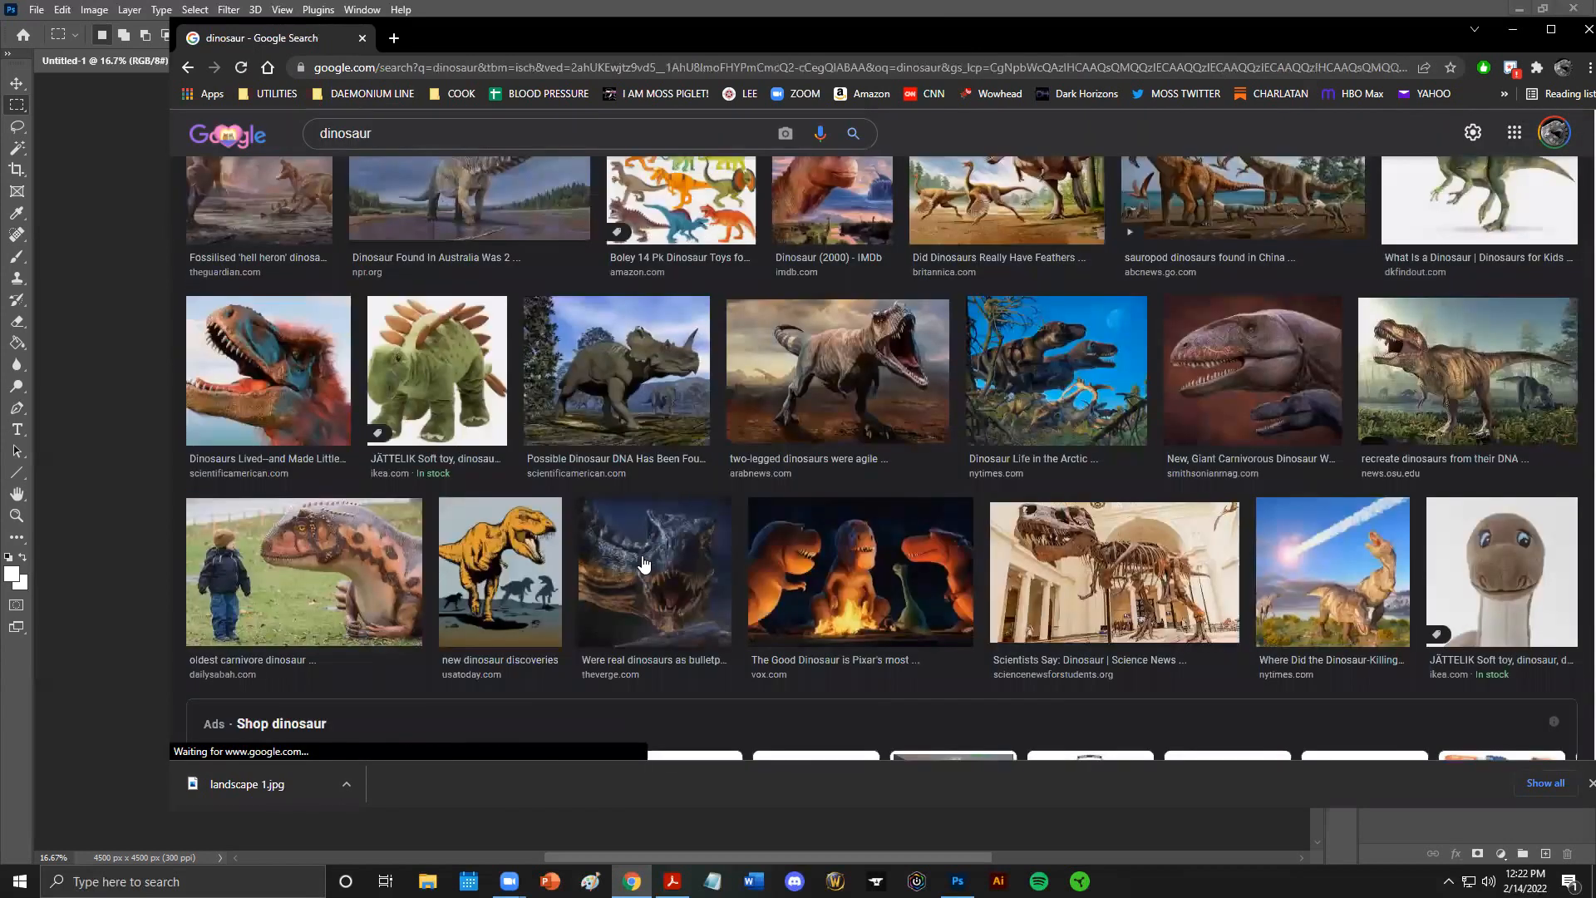
{"action": "scroll", "coordinate": [644, 565], "scroll_direction": "up", "scroll_amount": 2}
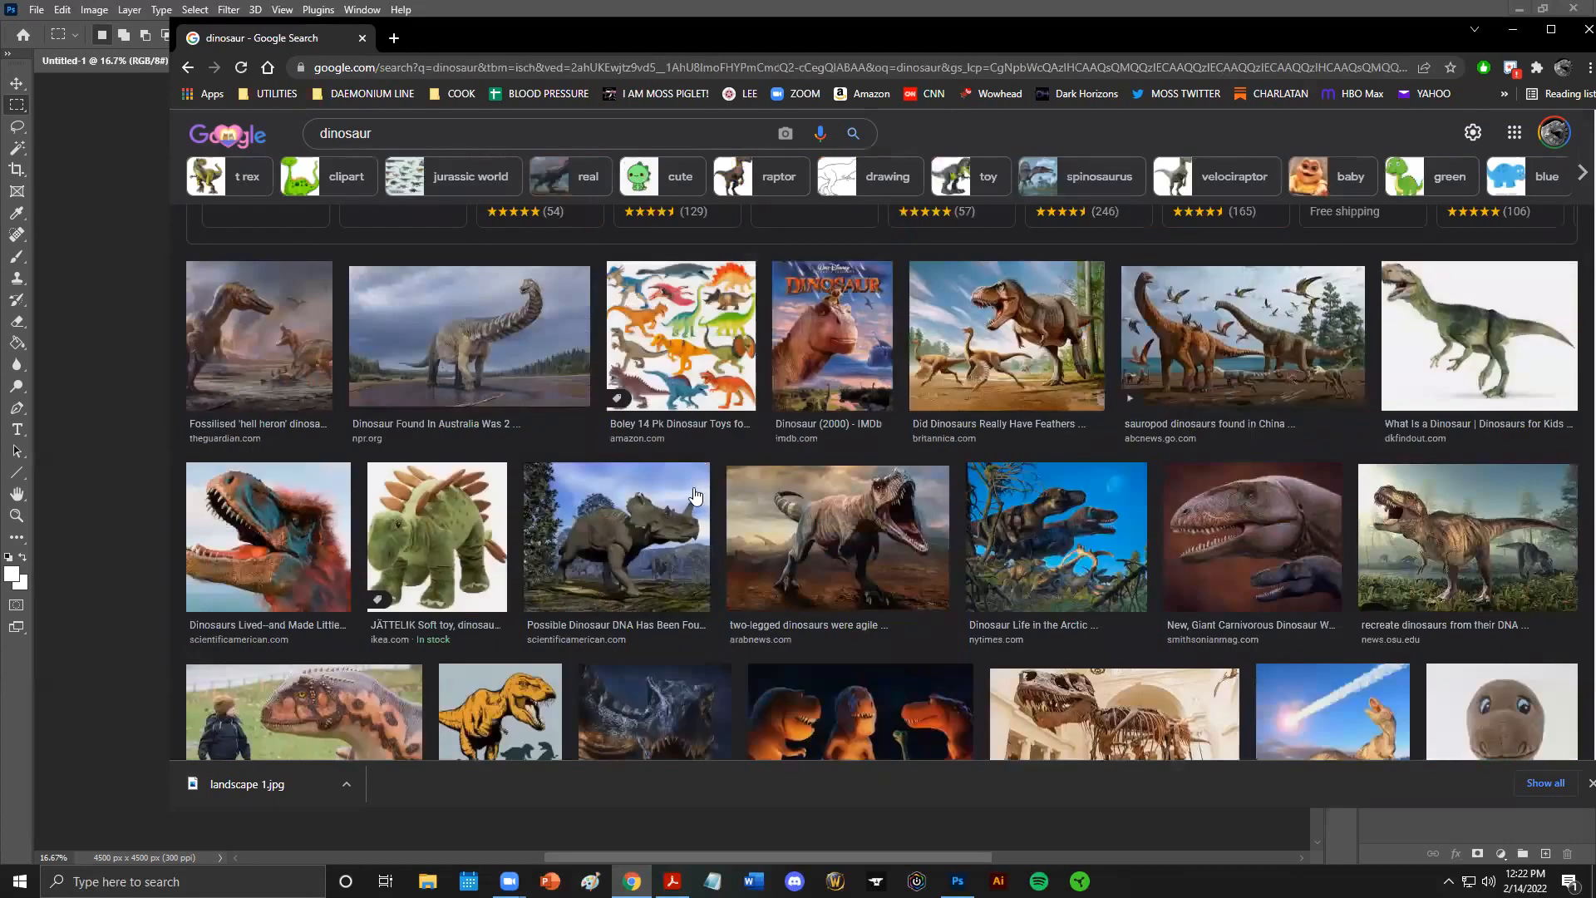
{"action": "scroll", "coordinate": [680, 500], "scroll_direction": "down", "scroll_amount": 1}
{"action": "scroll", "coordinate": [680, 501], "scroll_direction": "down", "scroll_amount": 1}
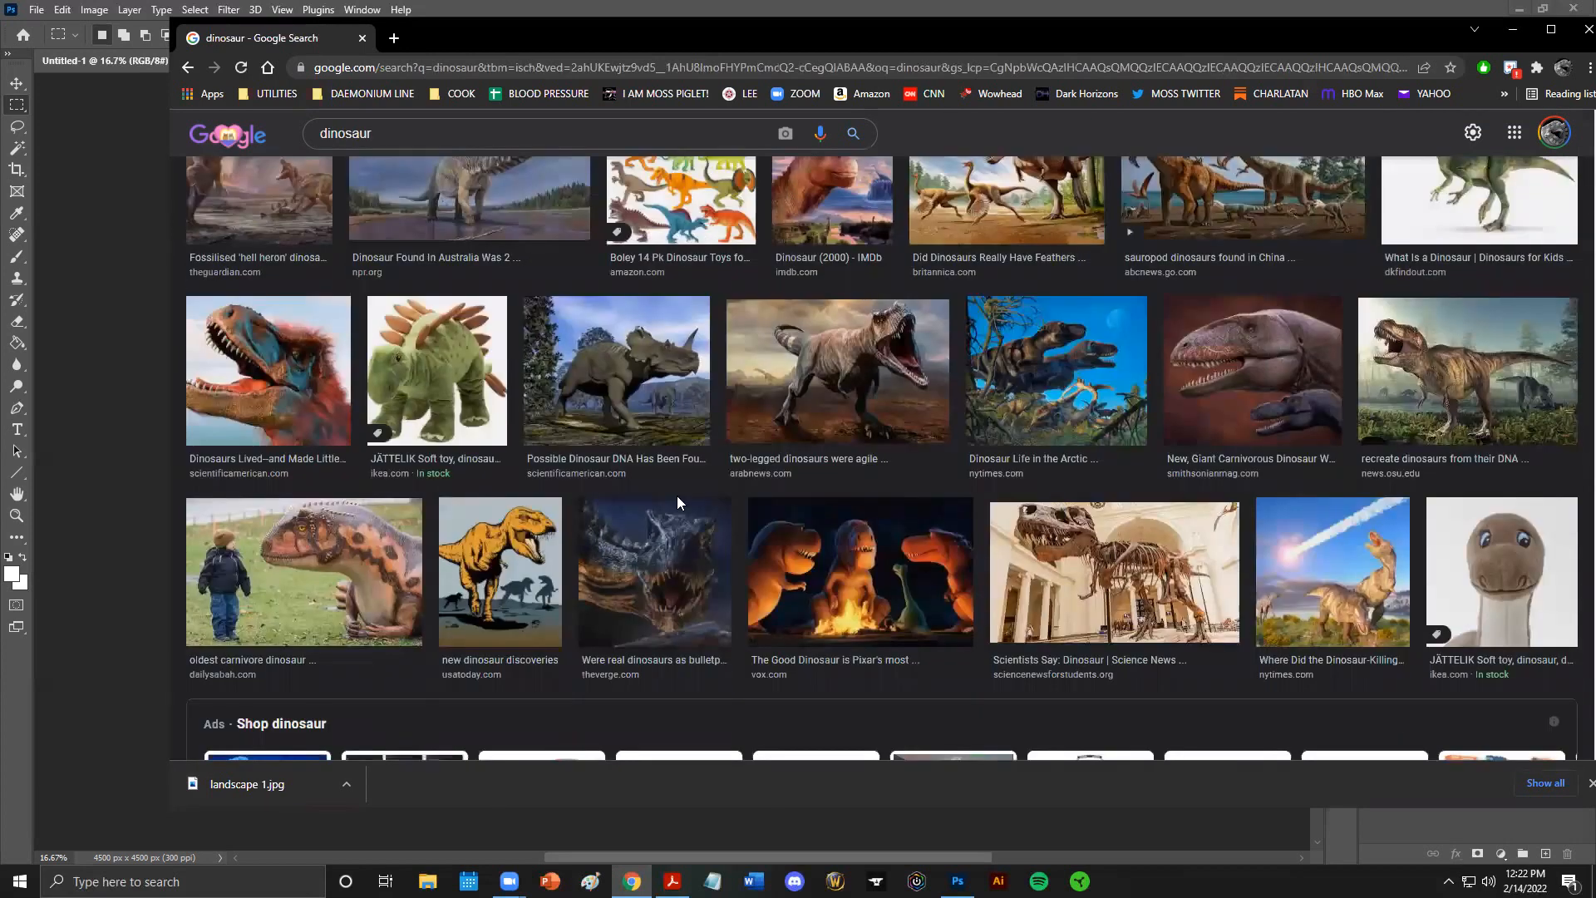
{"action": "scroll", "coordinate": [671, 494], "scroll_direction": "down", "scroll_amount": 3}
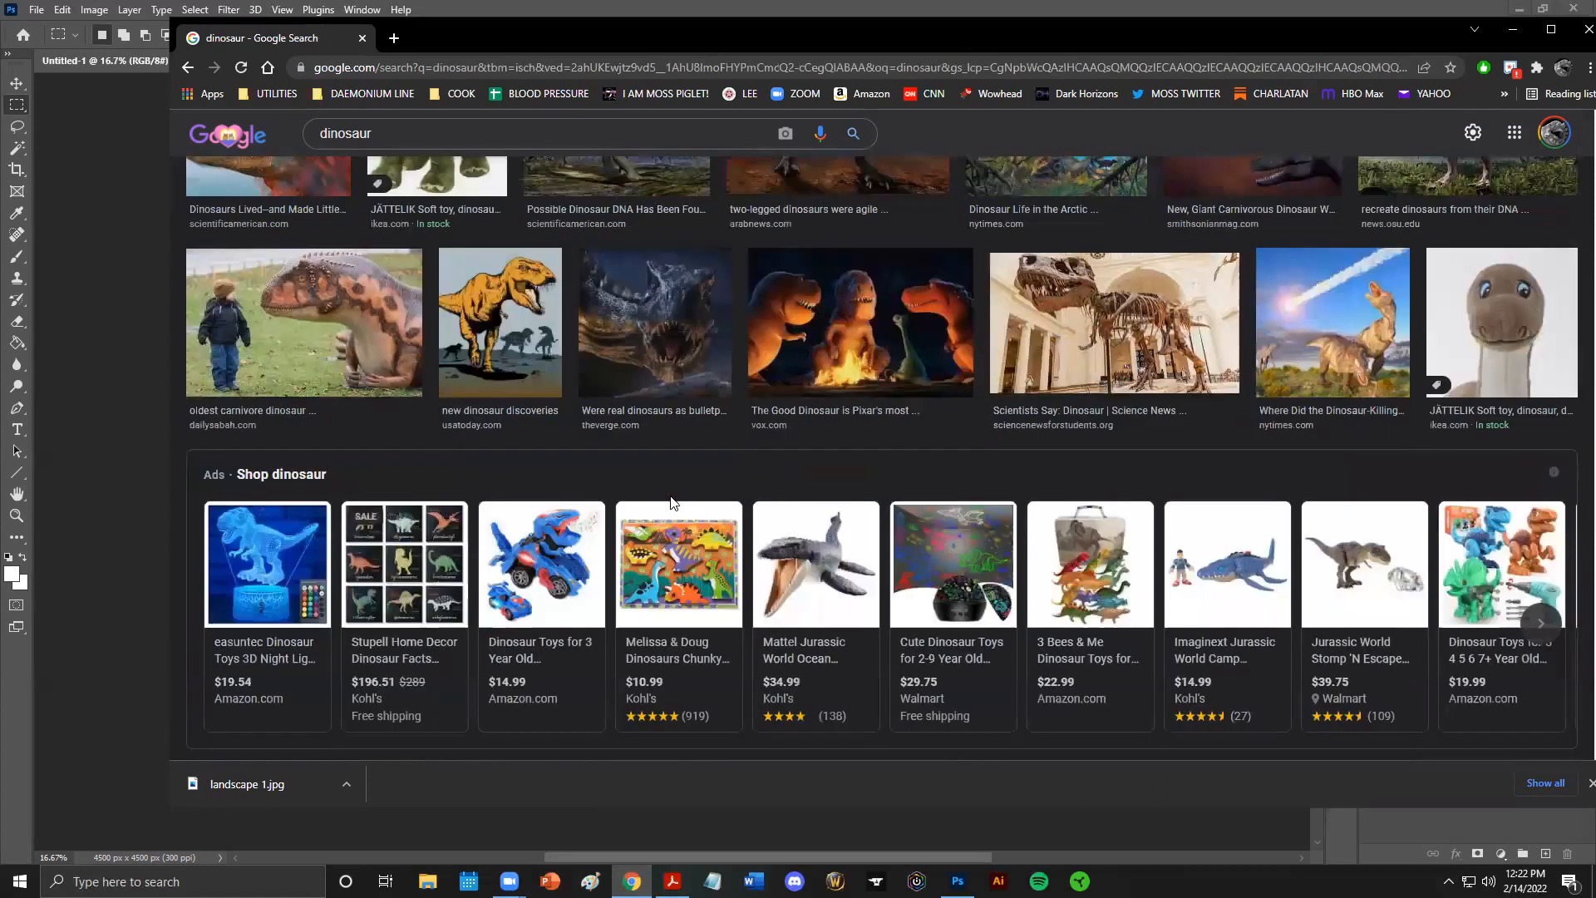
{"action": "scroll", "coordinate": [668, 503], "scroll_direction": "down", "scroll_amount": 6}
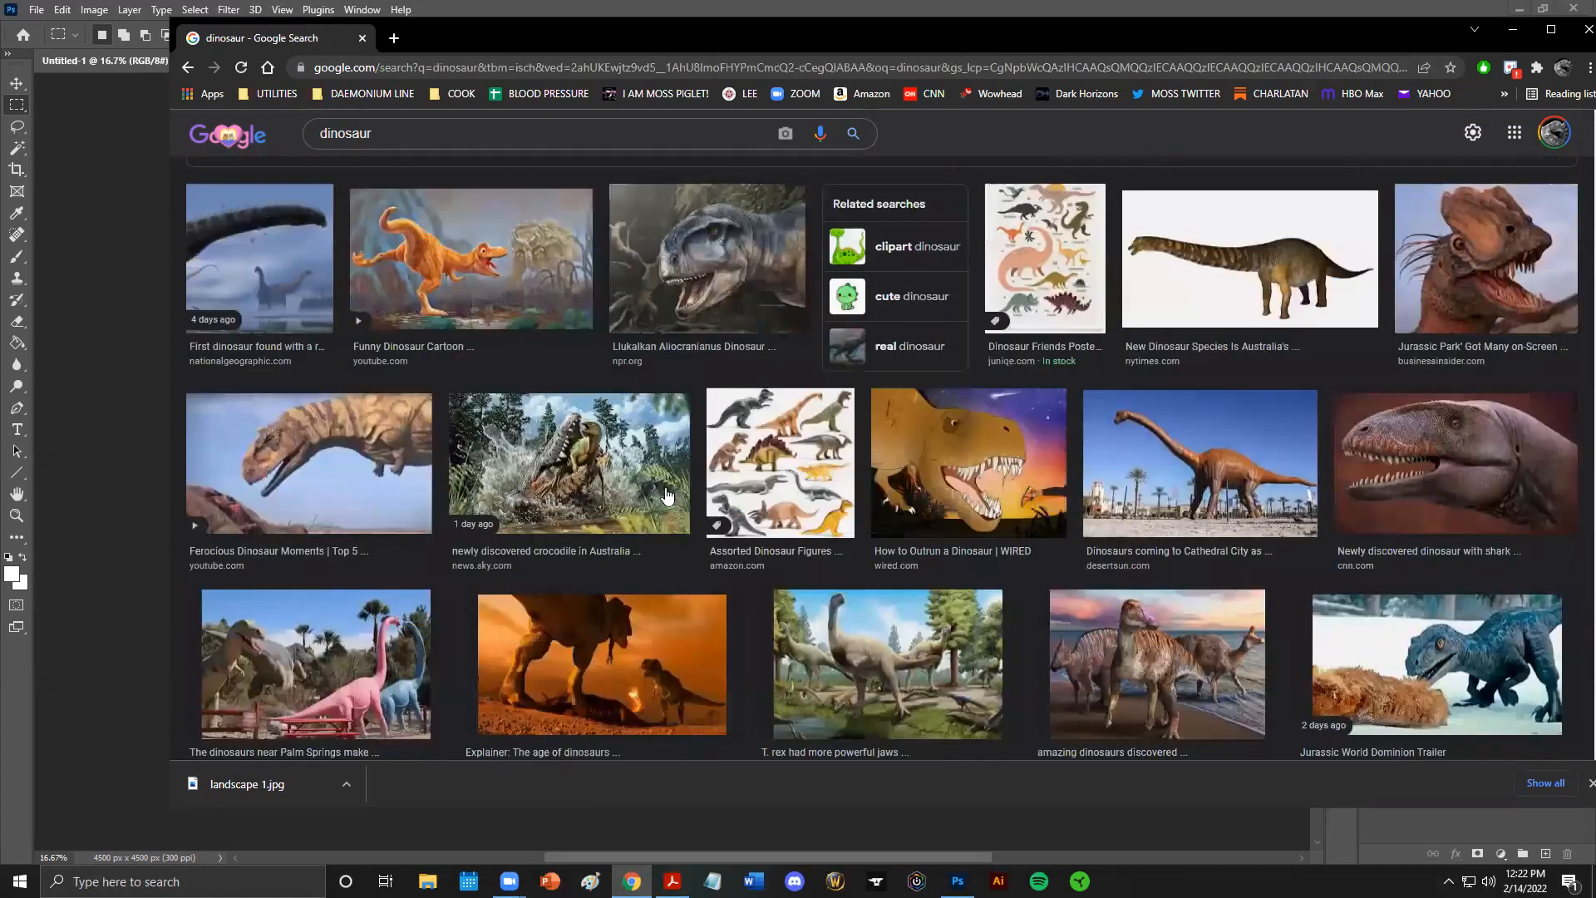
{"action": "scroll", "coordinate": [668, 497], "scroll_direction": "down", "scroll_amount": 3}
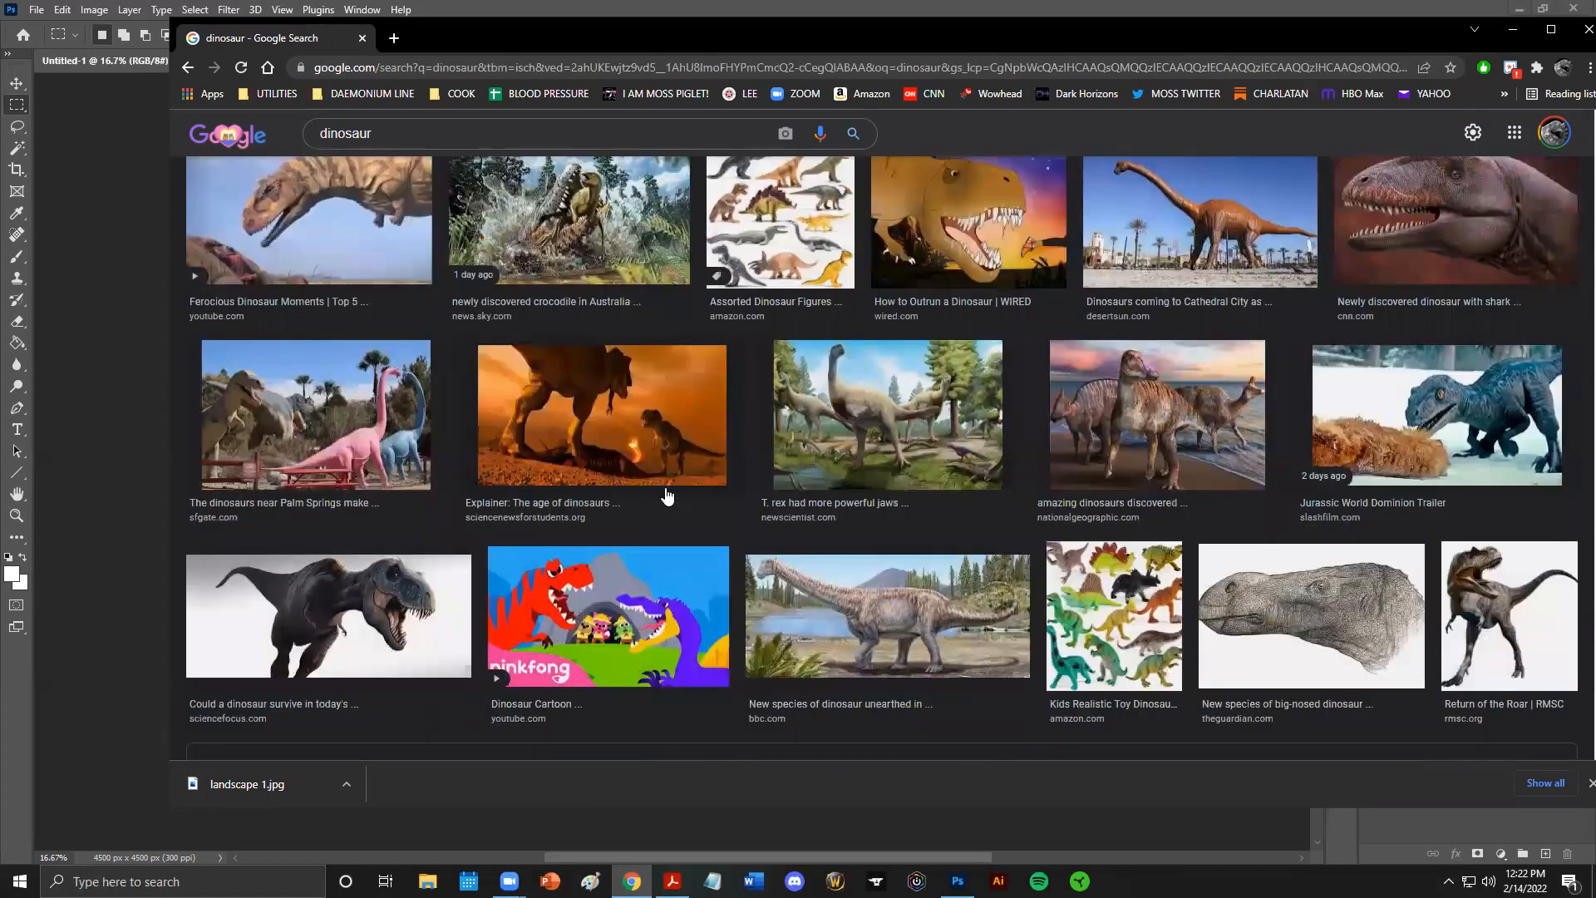
{"action": "scroll", "coordinate": [672, 494], "scroll_direction": "down", "scroll_amount": 5}
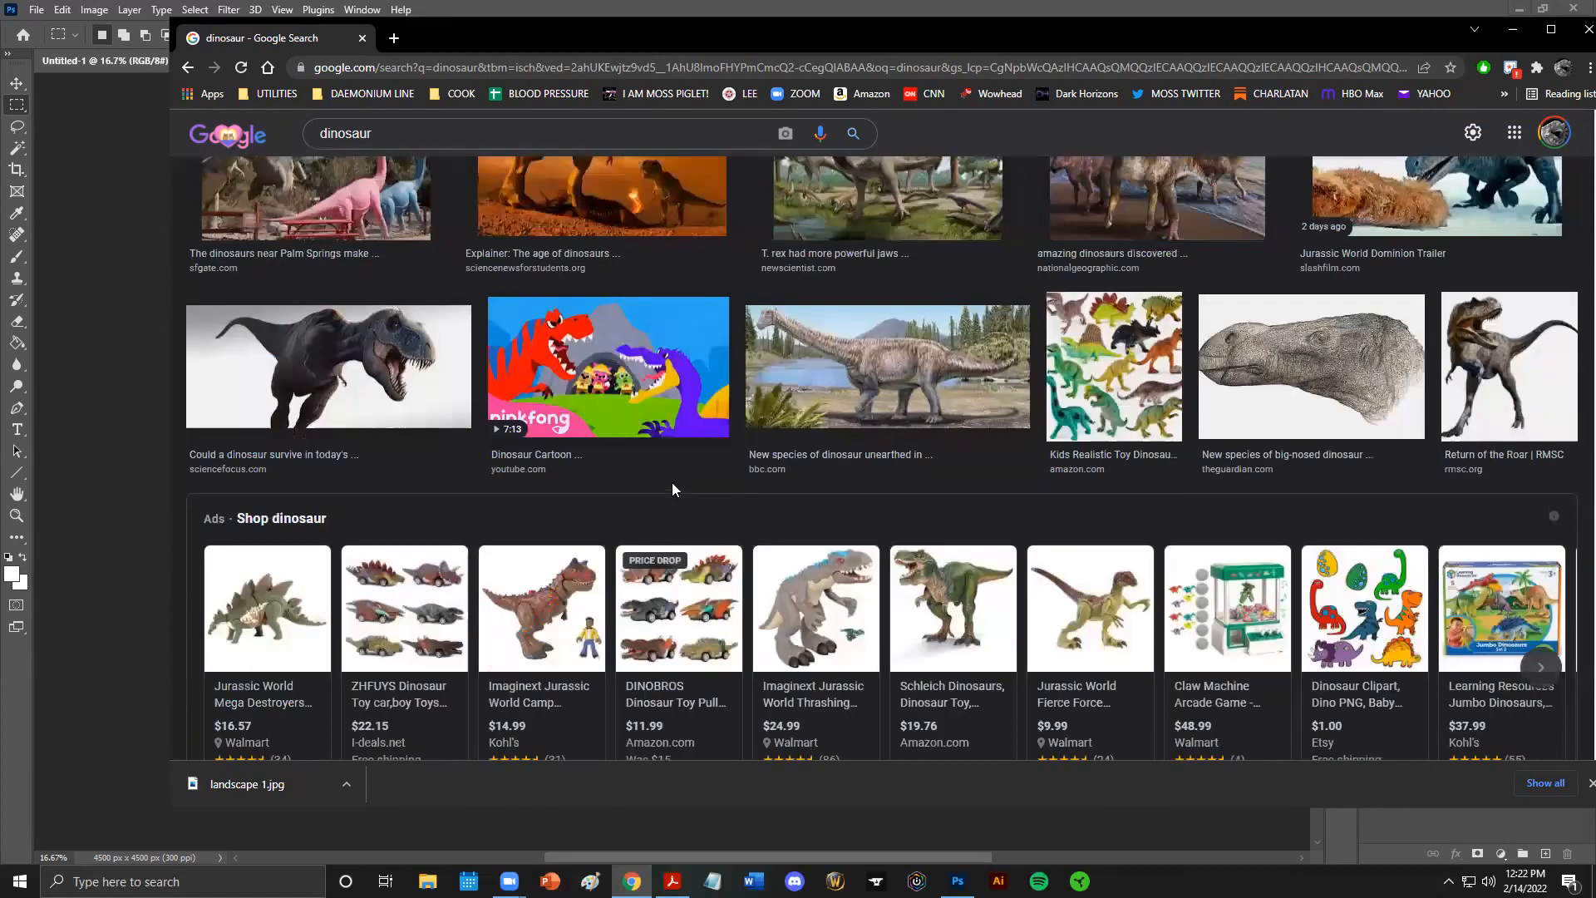
{"action": "scroll", "coordinate": [672, 494], "scroll_direction": "down", "scroll_amount": 3}
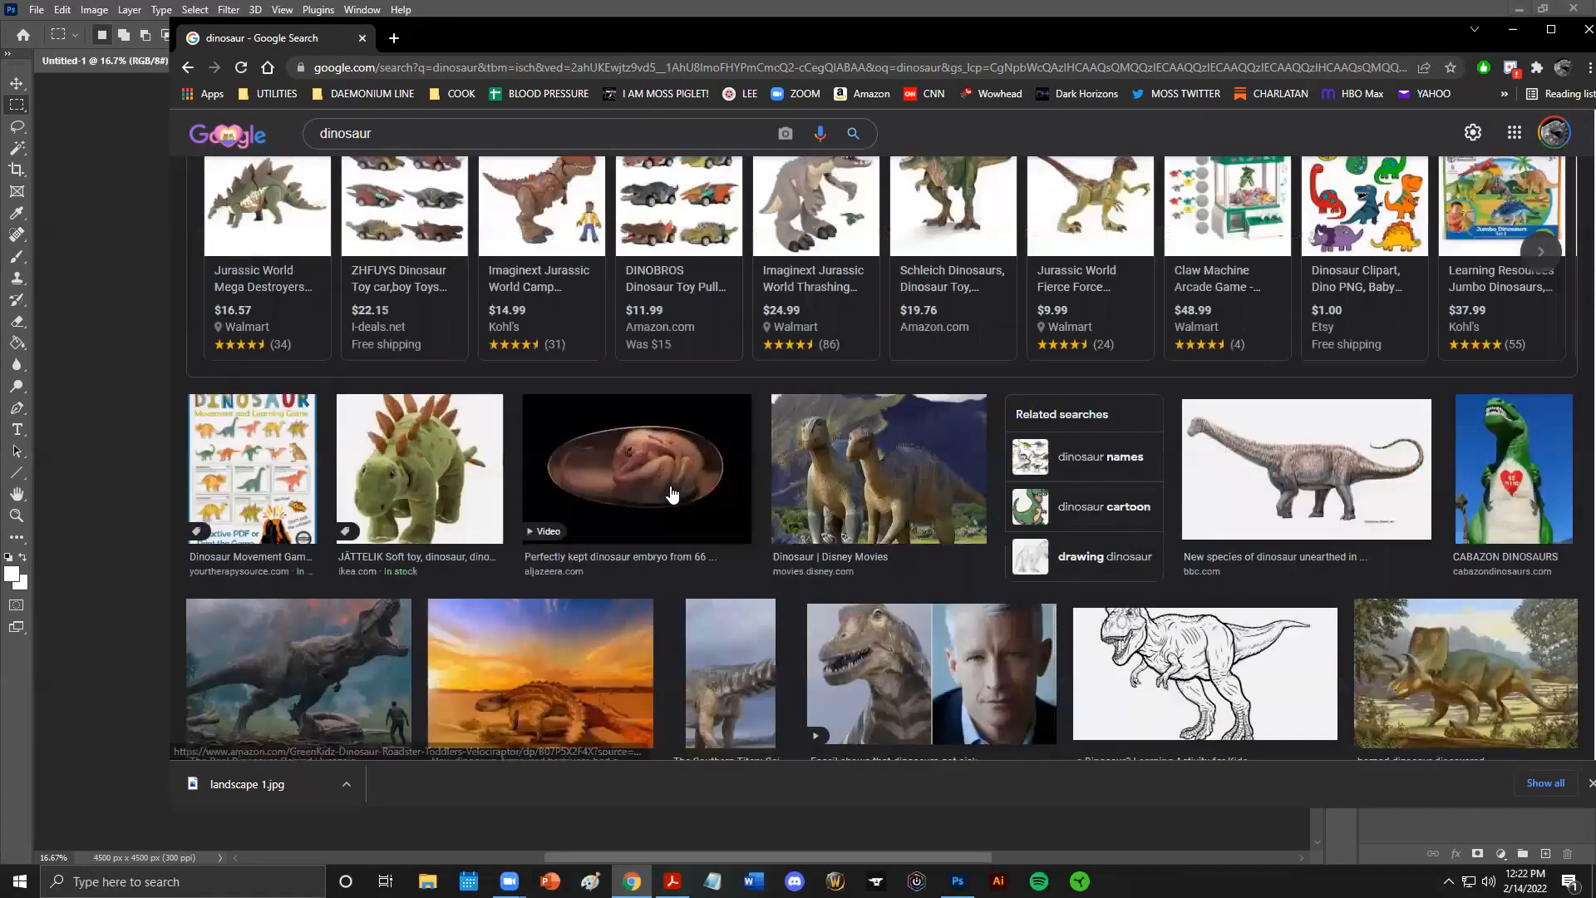
{"action": "scroll", "coordinate": [671, 494], "scroll_direction": "down", "scroll_amount": 1}
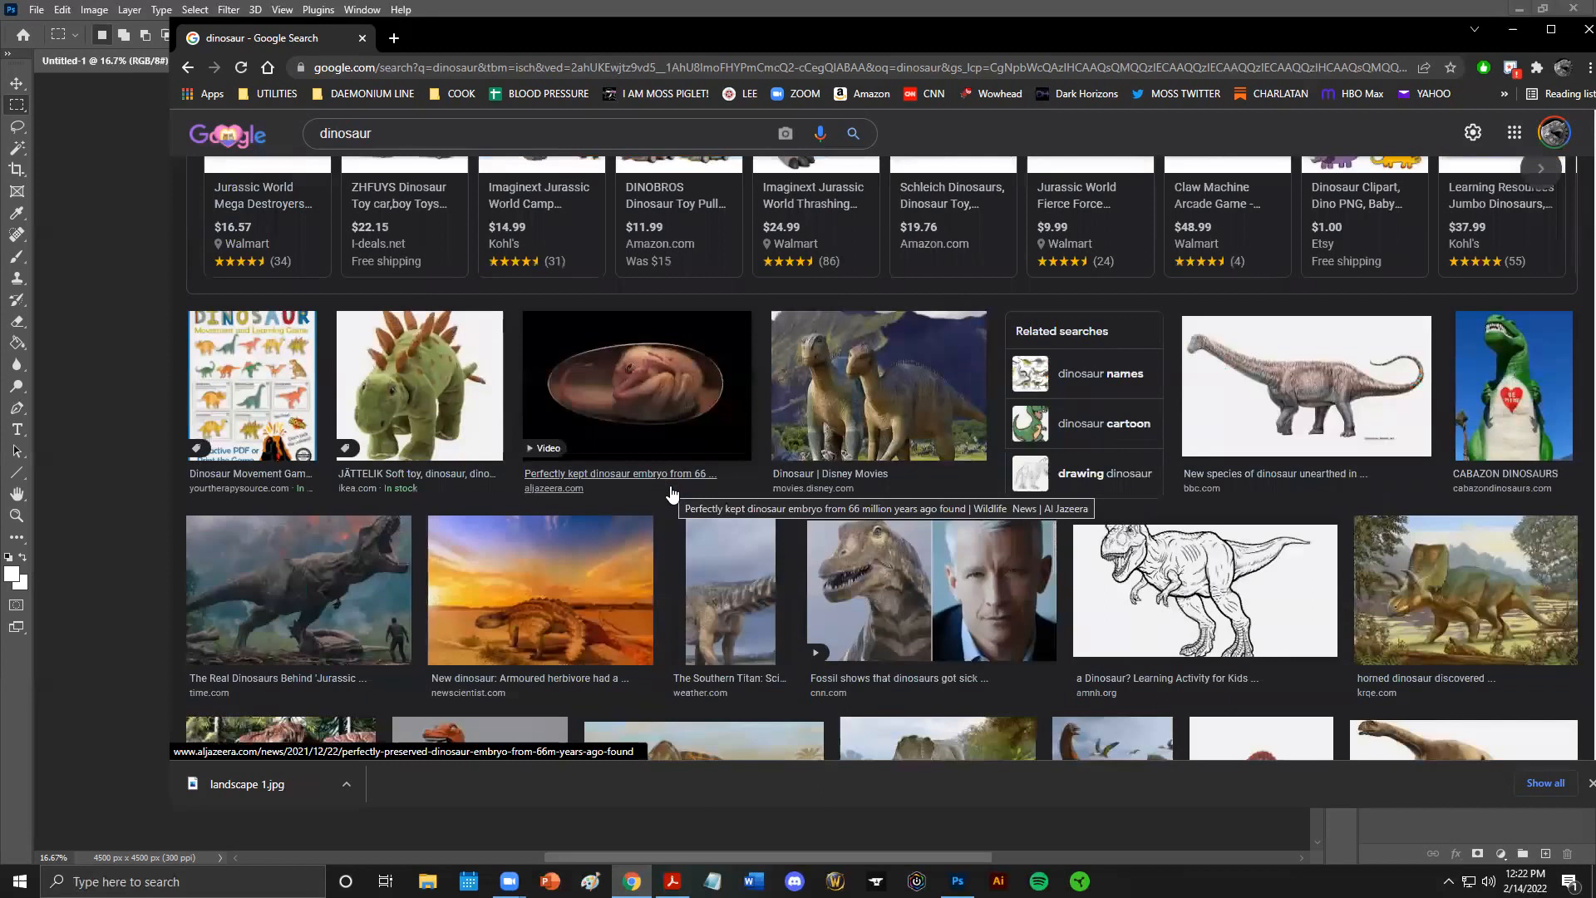
{"action": "scroll", "coordinate": [672, 493], "scroll_direction": "down", "scroll_amount": 3}
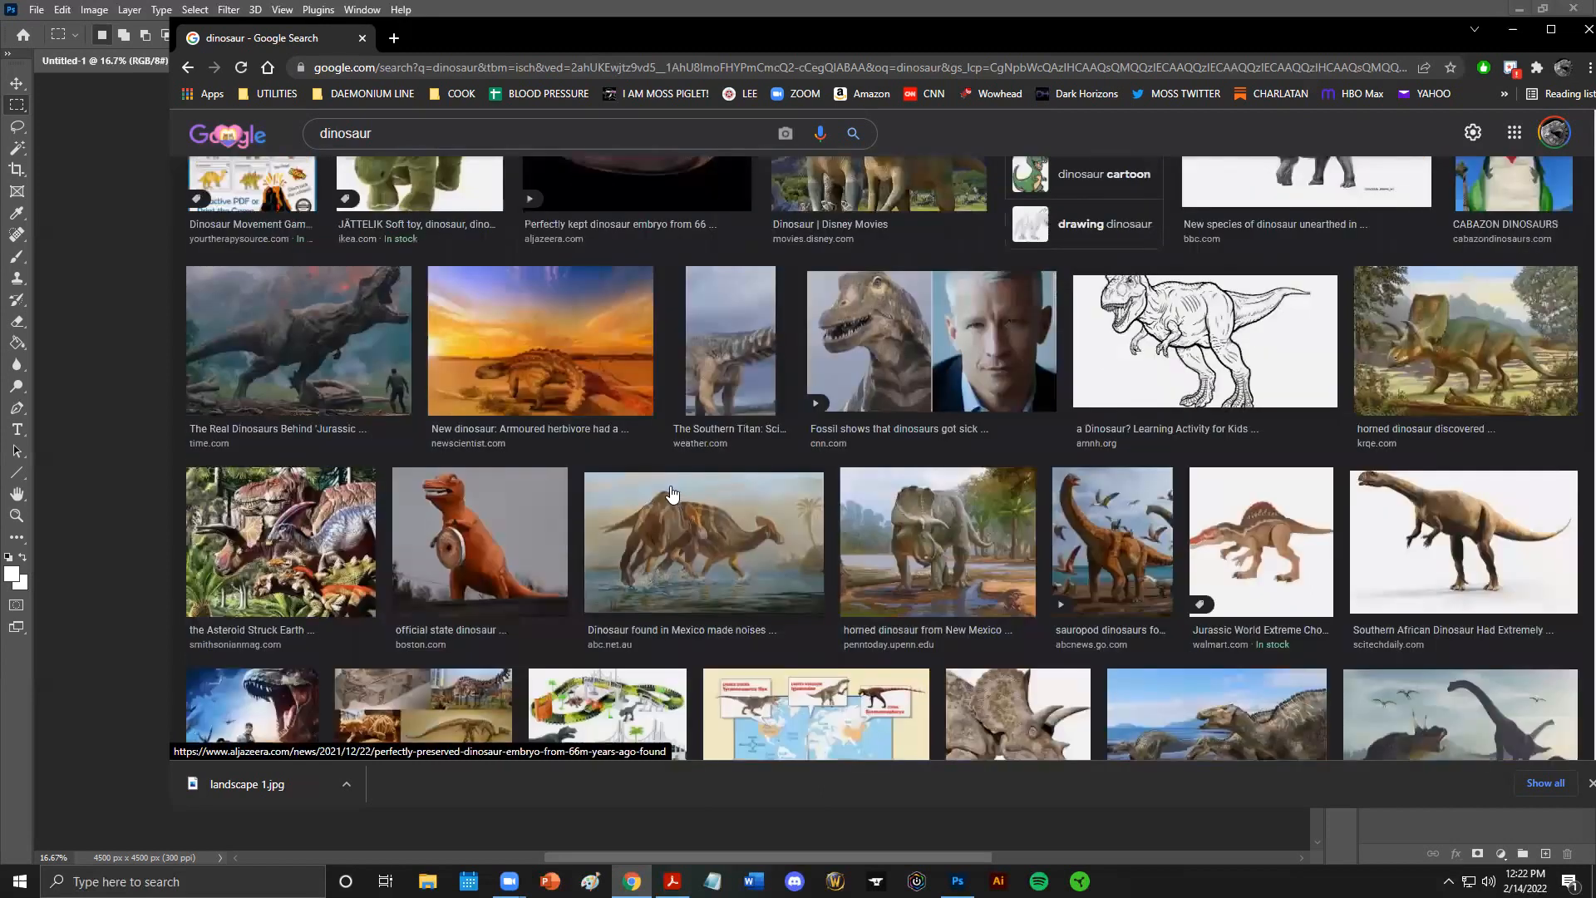
{"action": "scroll", "coordinate": [673, 494], "scroll_direction": "down", "scroll_amount": 5}
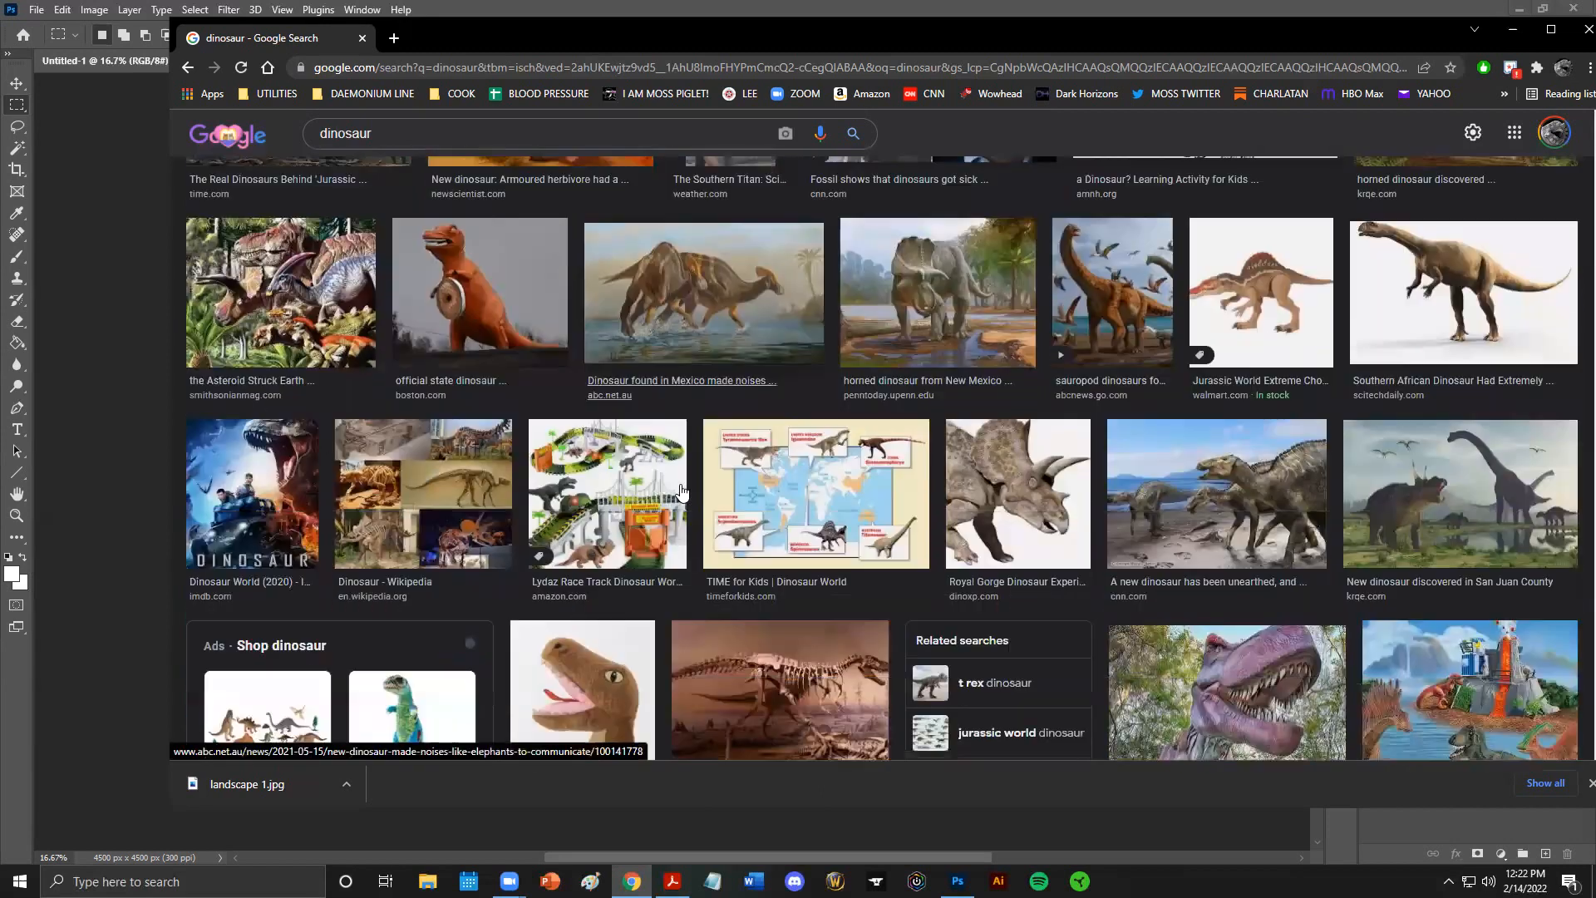
{"action": "scroll", "coordinate": [682, 492], "scroll_direction": "down", "scroll_amount": 3}
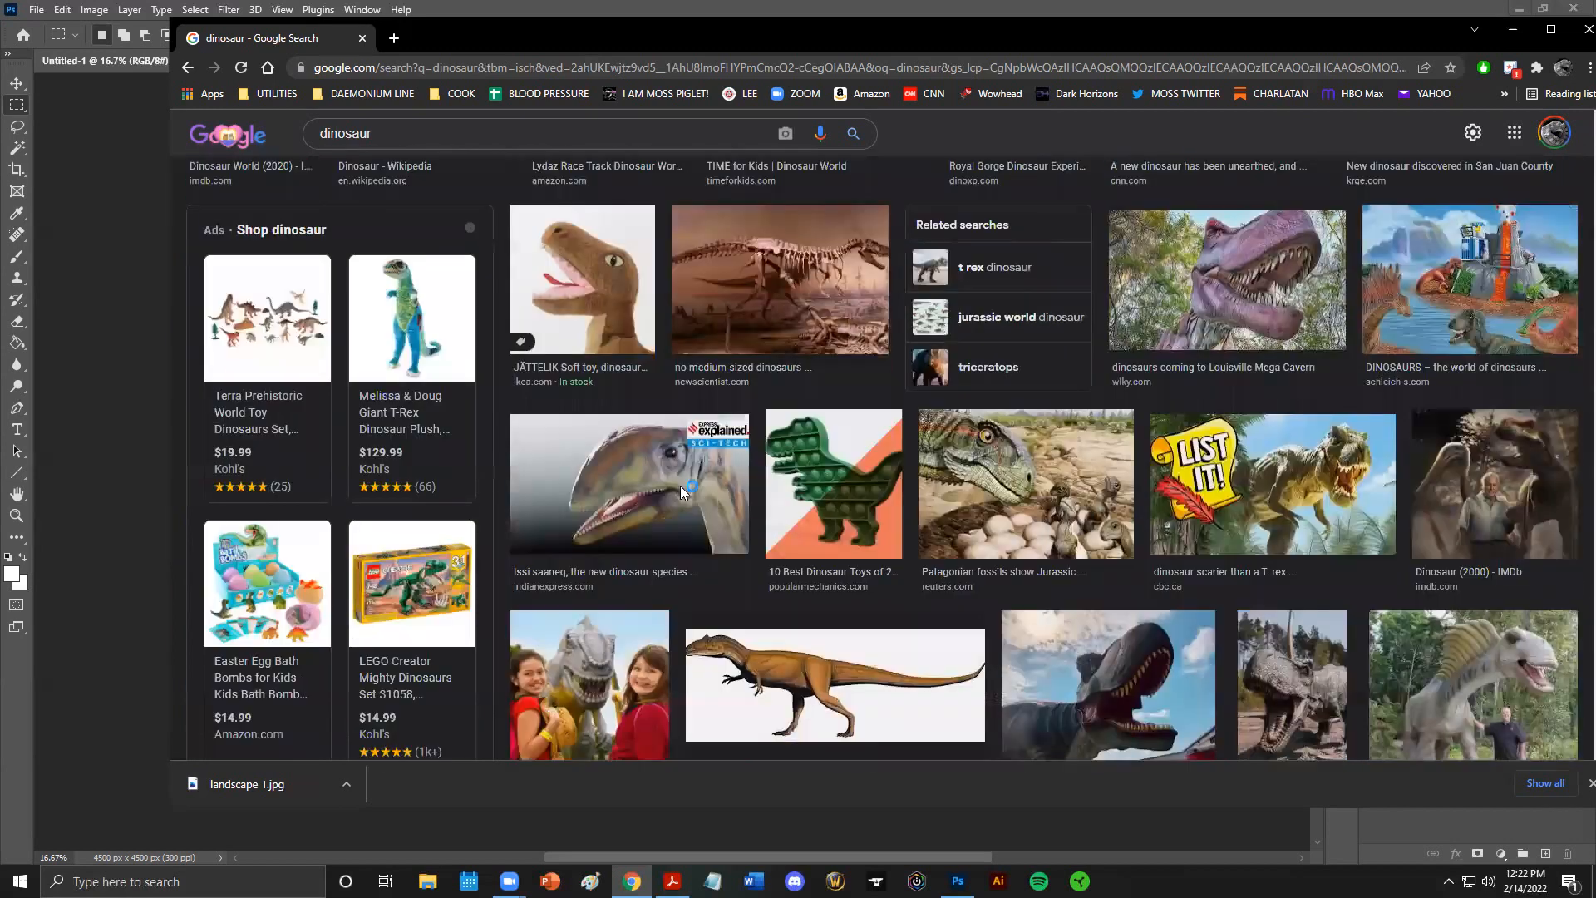
{"action": "scroll", "coordinate": [680, 486], "scroll_direction": "down", "scroll_amount": 4}
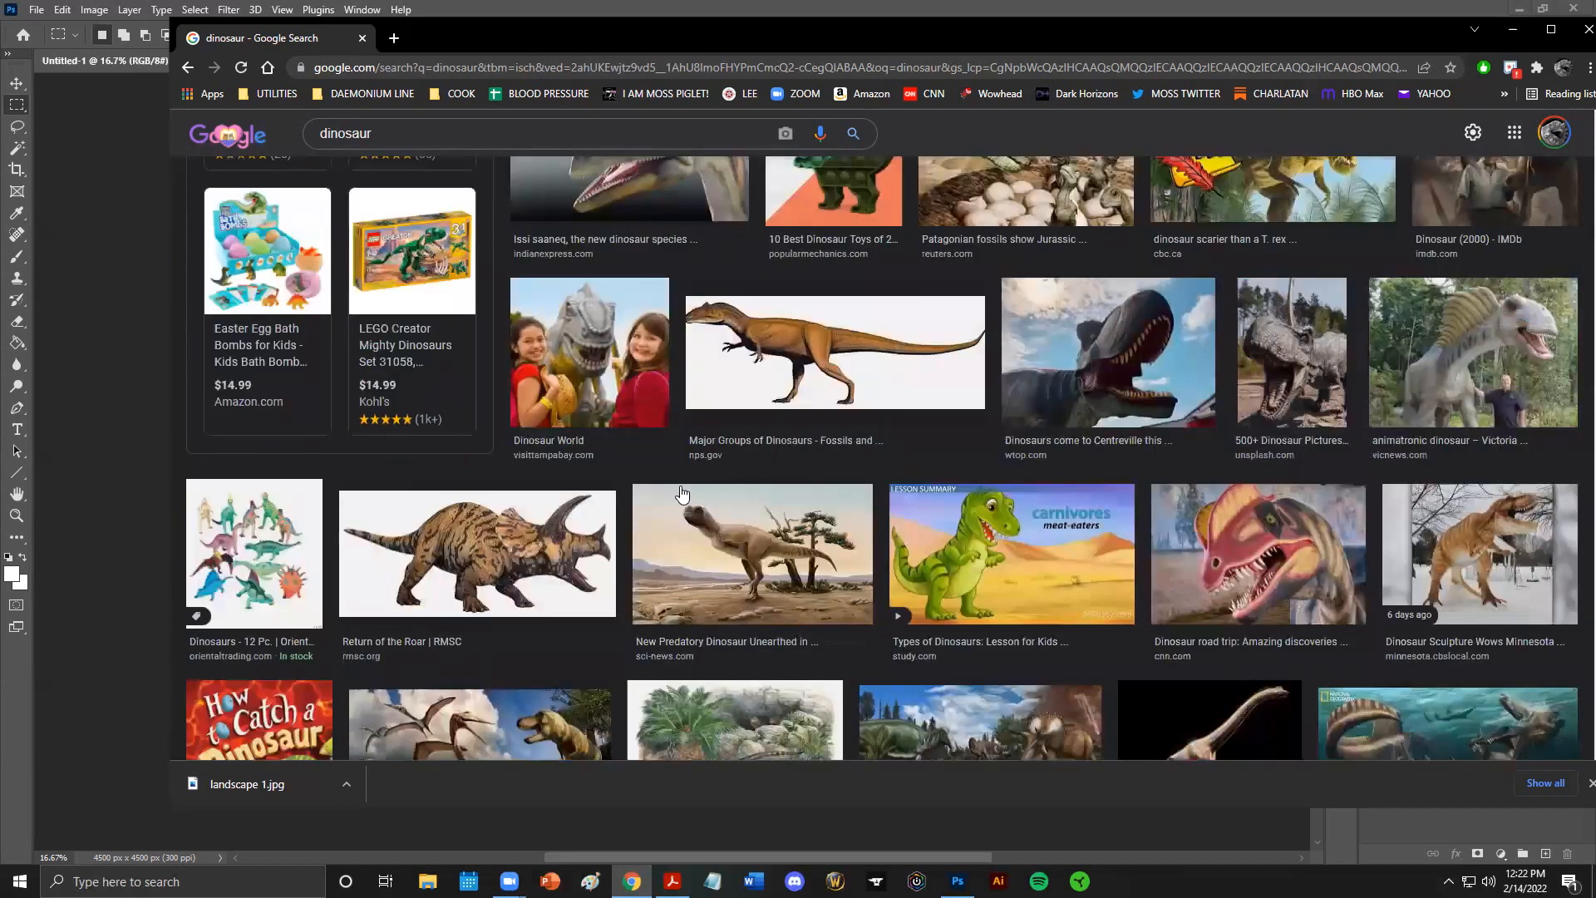
{"action": "scroll", "coordinate": [682, 493], "scroll_direction": "down", "scroll_amount": 3}
{"action": "scroll", "coordinate": [675, 486], "scroll_direction": "up", "scroll_amount": 4}
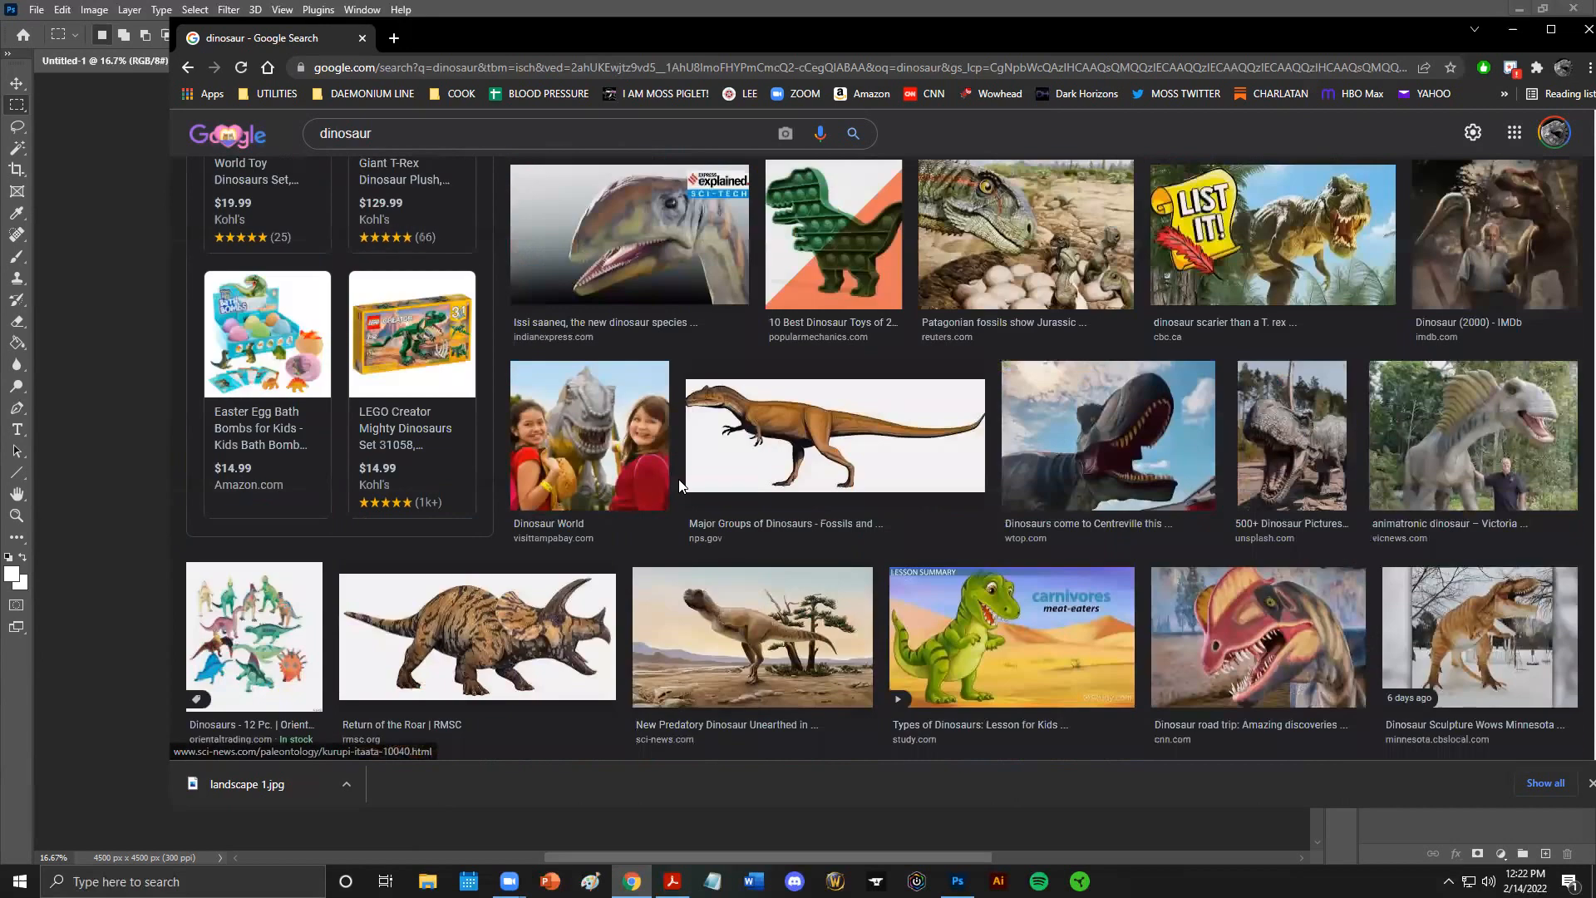
{"action": "scroll", "coordinate": [656, 479], "scroll_direction": "down", "scroll_amount": 5}
{"action": "scroll", "coordinate": [622, 480], "scroll_direction": "up", "scroll_amount": 5}
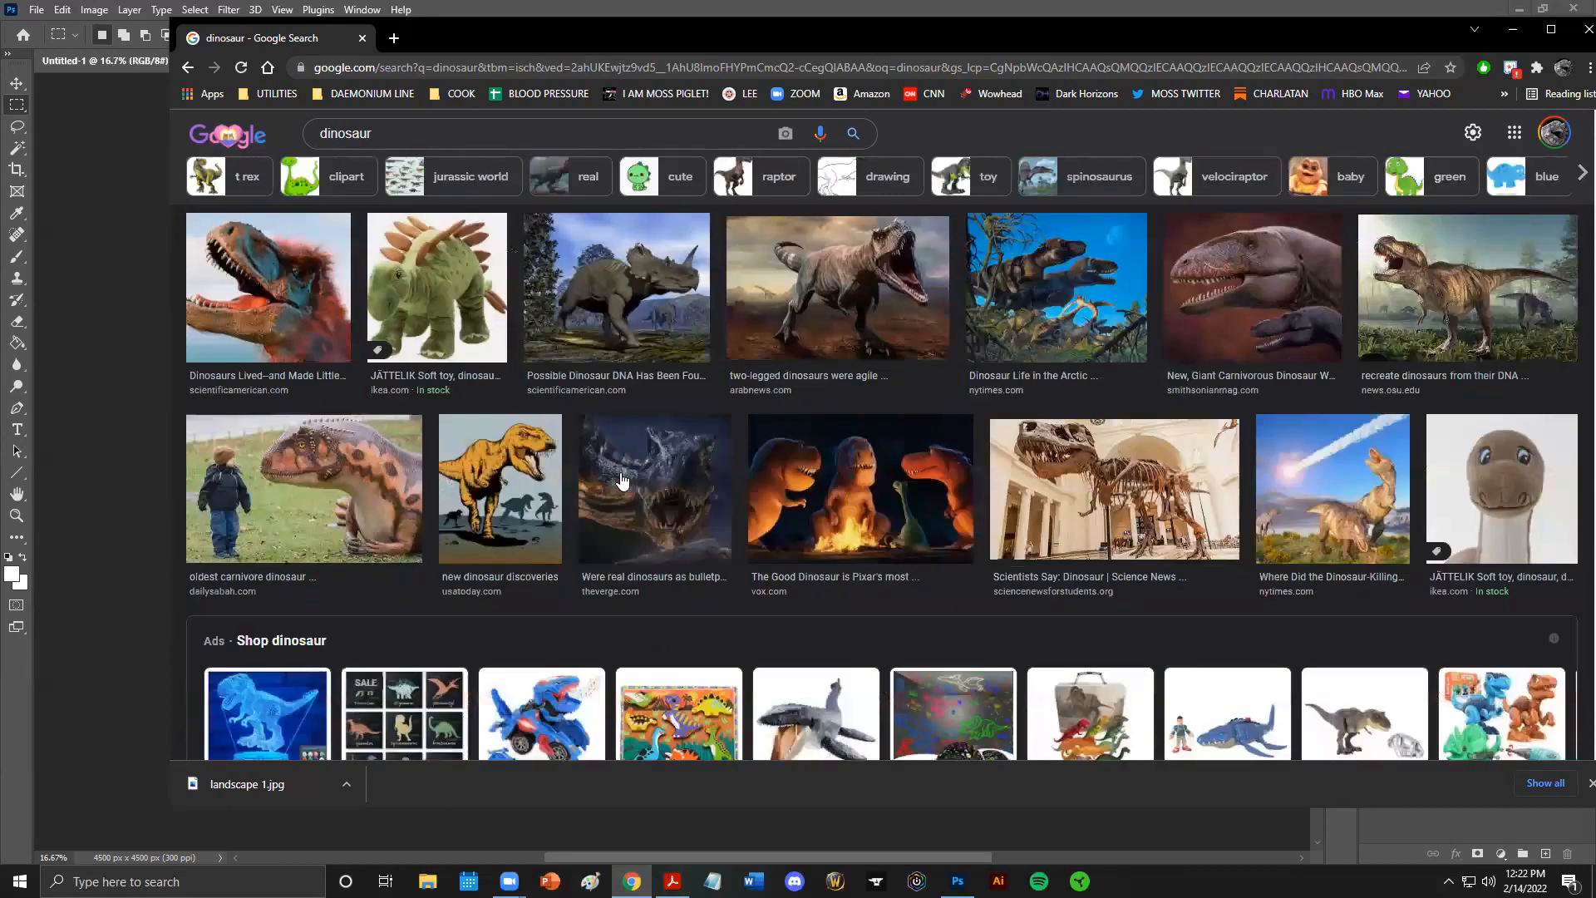
{"action": "scroll", "coordinate": [621, 481], "scroll_direction": "up", "scroll_amount": 2}
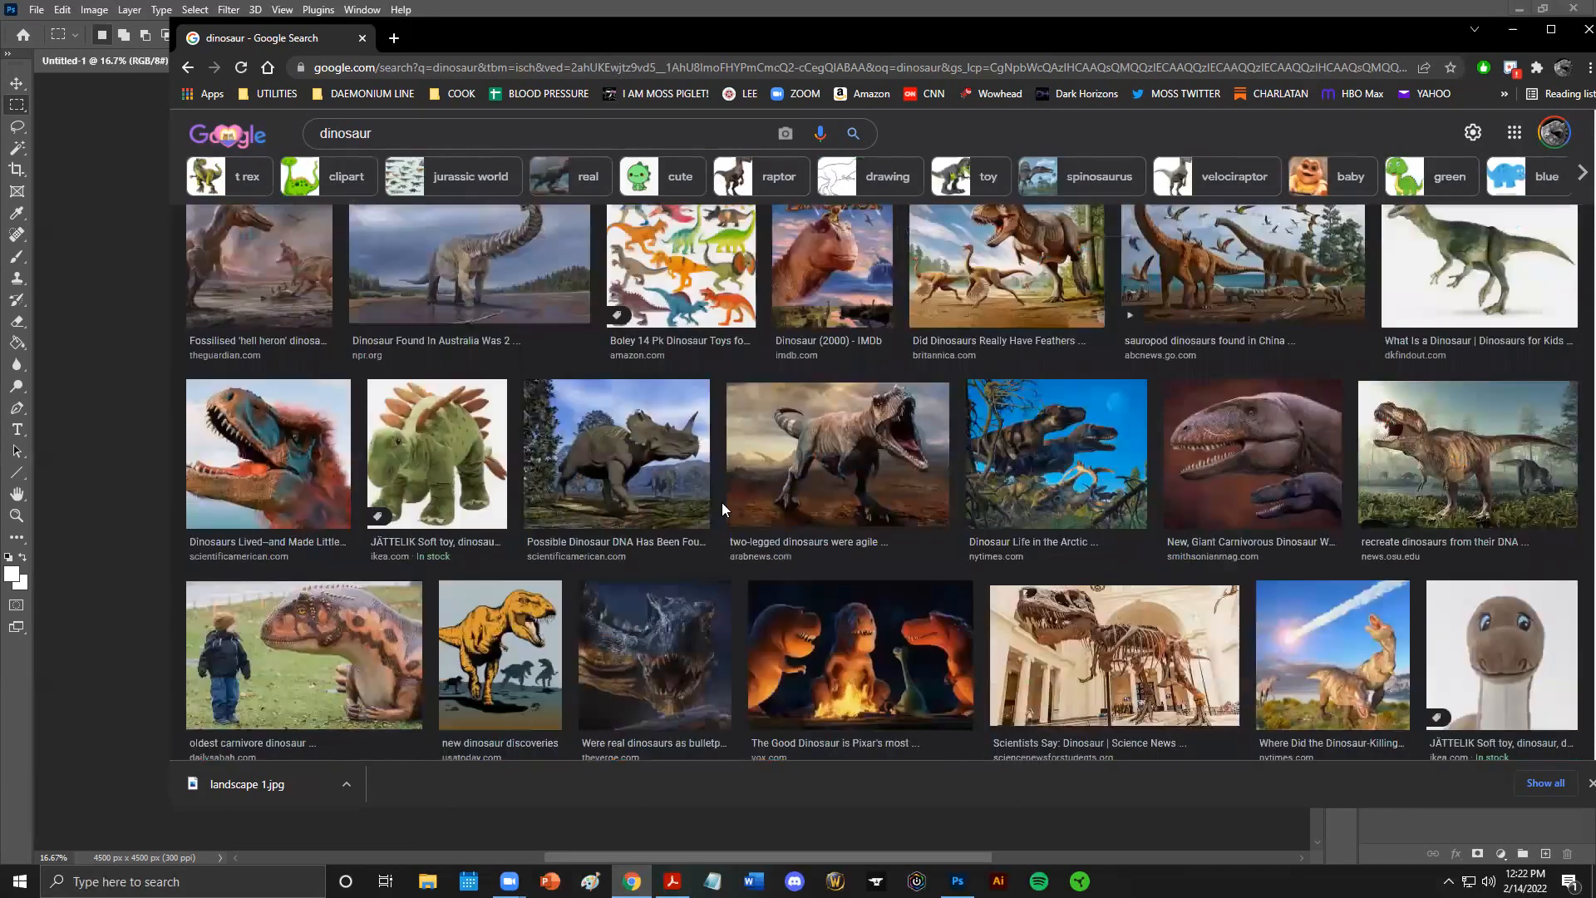
Save the horned dinosaur picture from Scientific American to the Desktop as a JPEG named "dino1"
{"action": "scroll", "coordinate": [722, 502], "scroll_direction": "up", "scroll_amount": 2}
{"action": "left_click", "coordinate": [651, 604]}
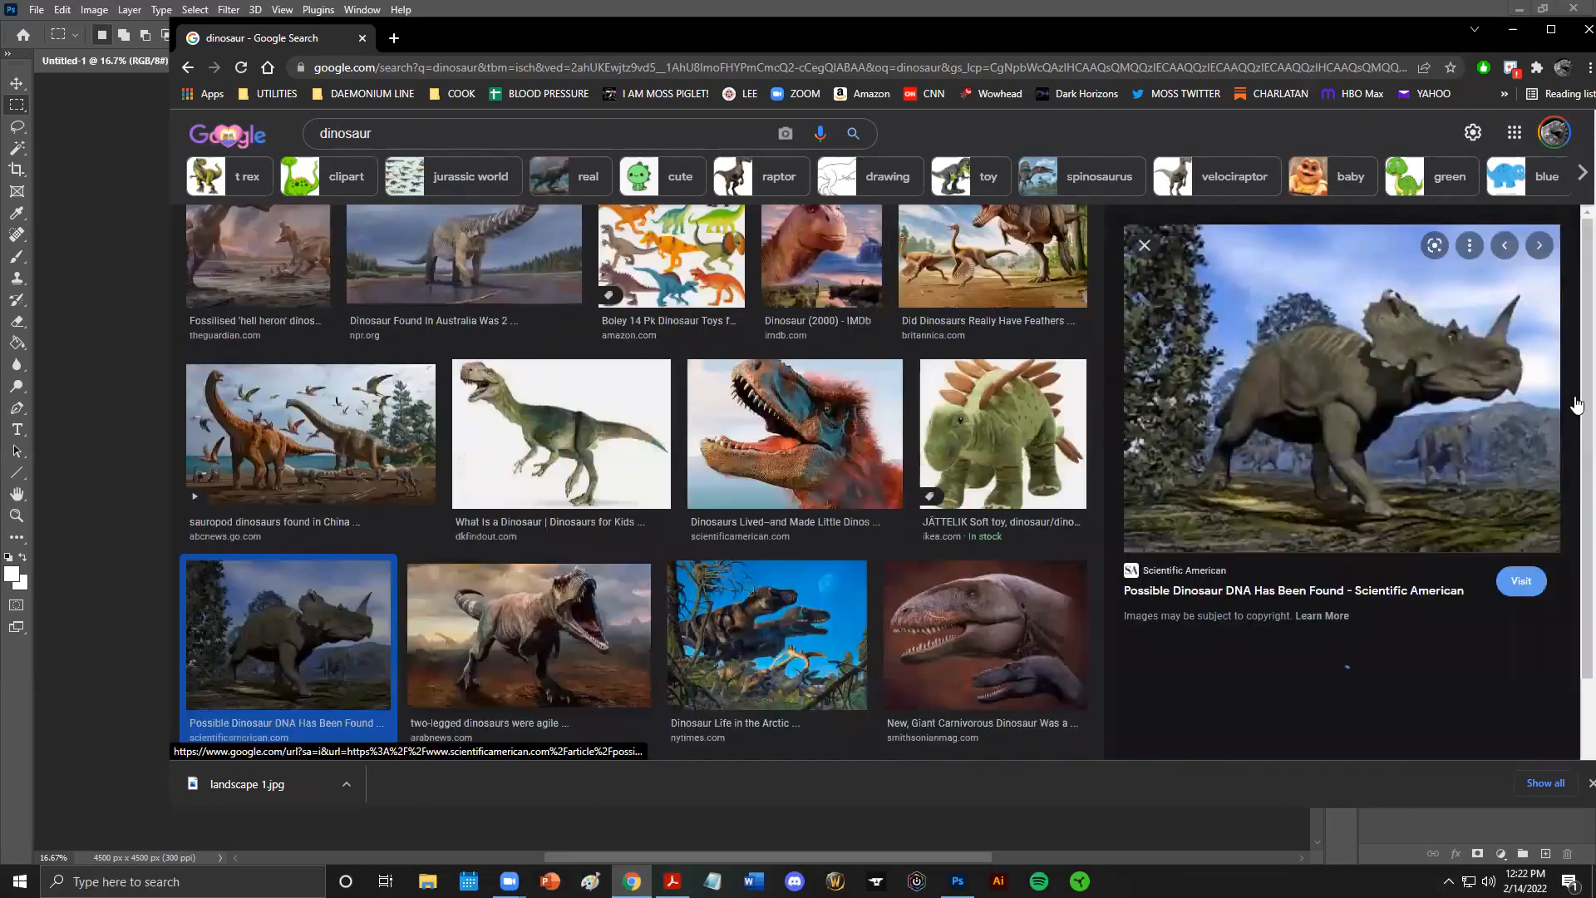
{"action": "right_click", "coordinate": [1358, 387]}
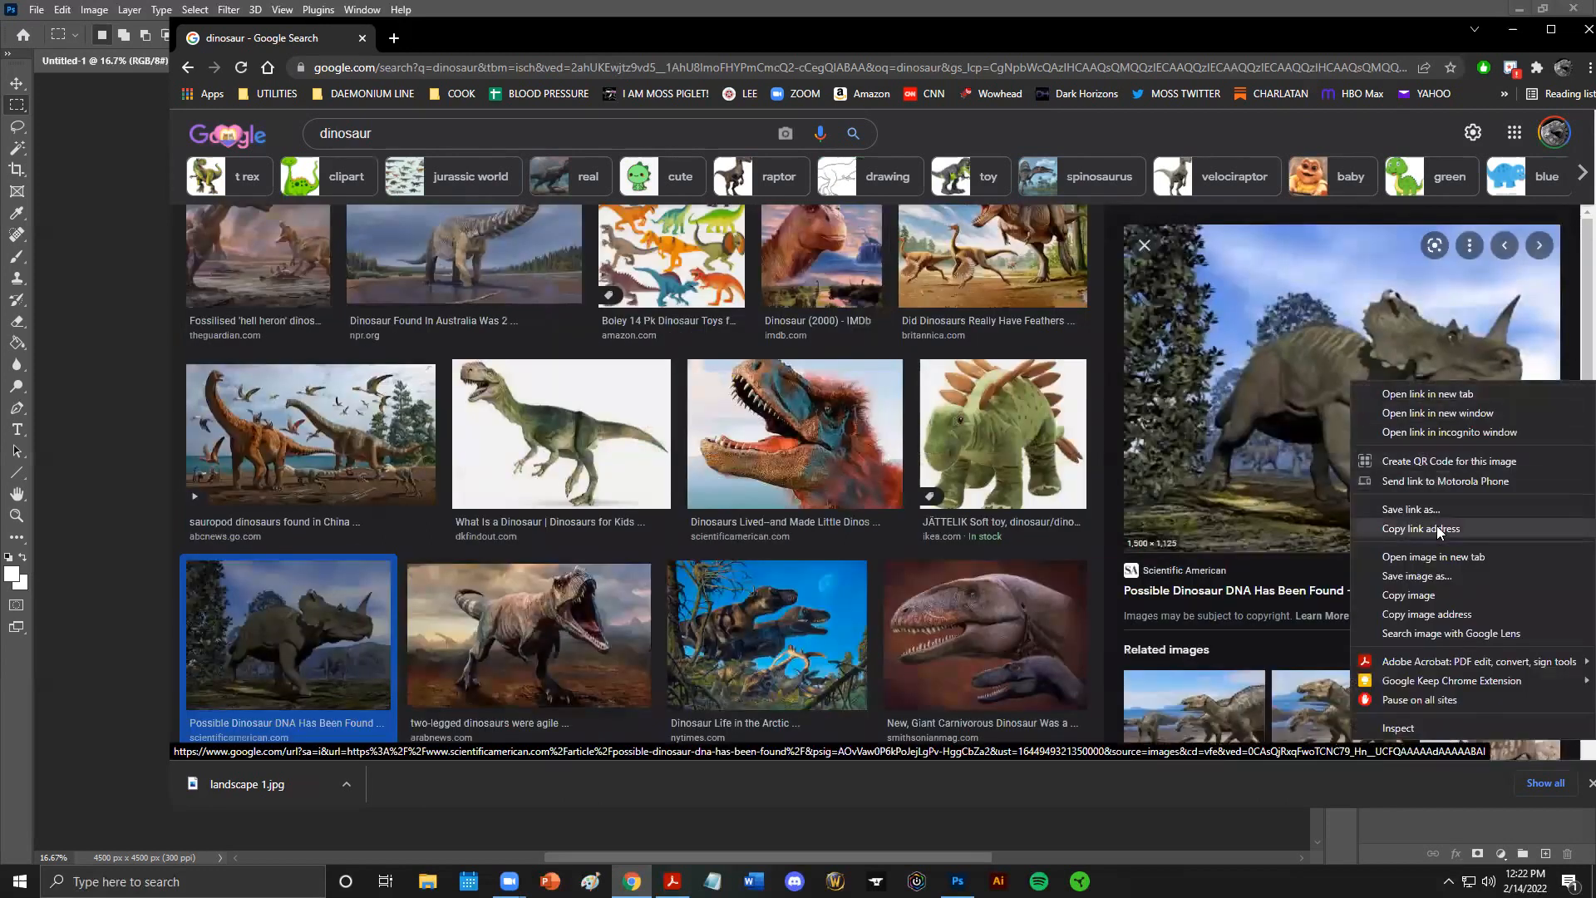
{"action": "left_click", "coordinate": [1428, 577]}
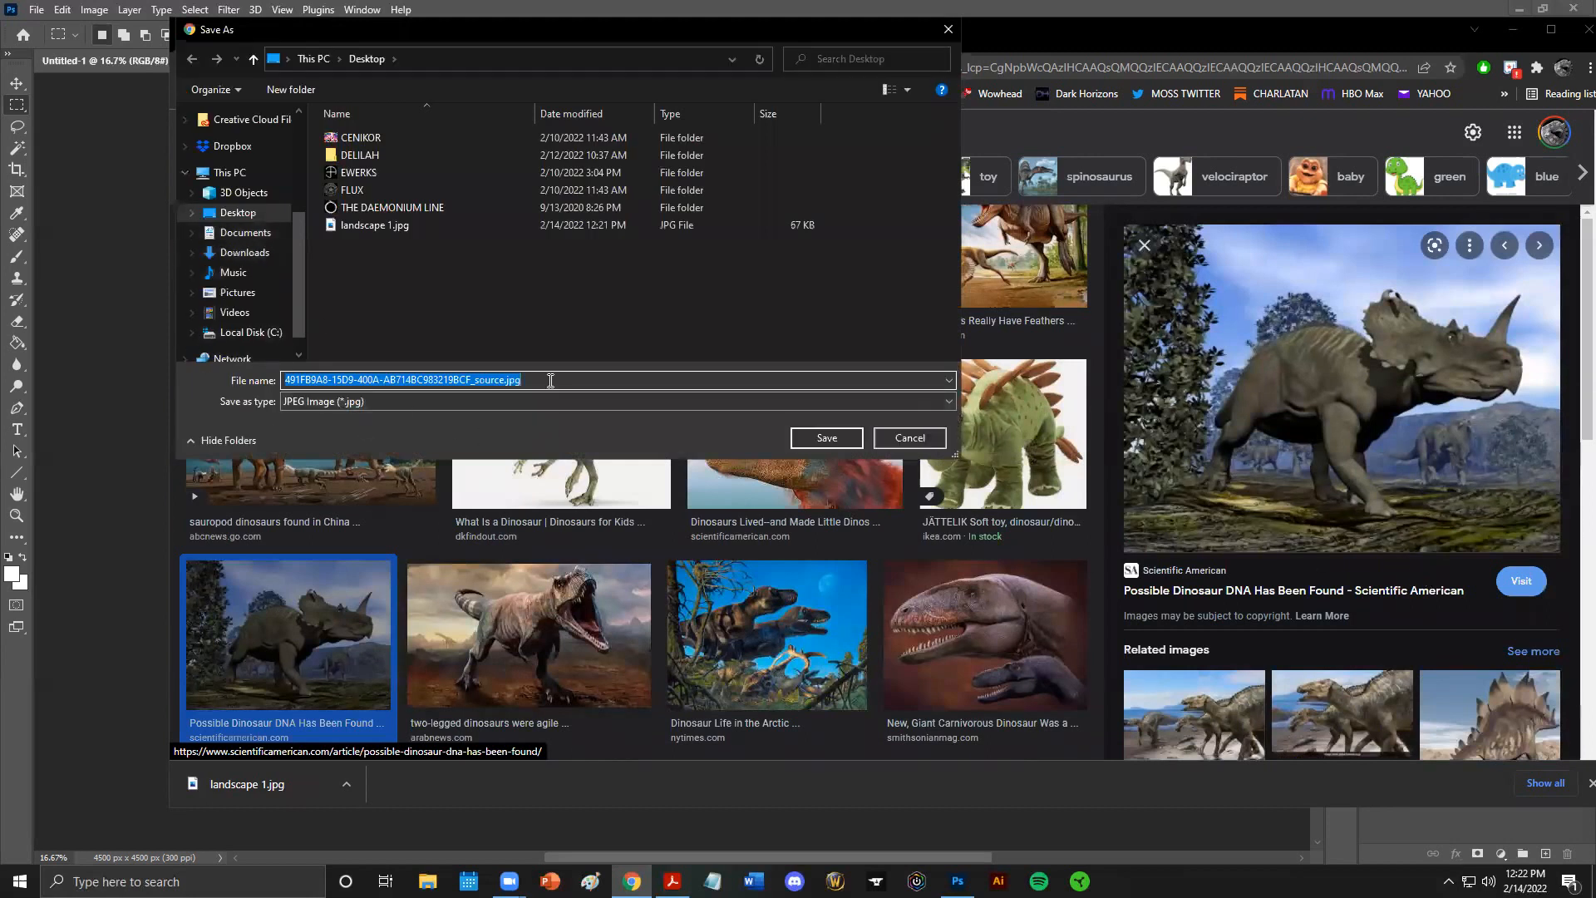
{"action": "type", "text": "dino1"}
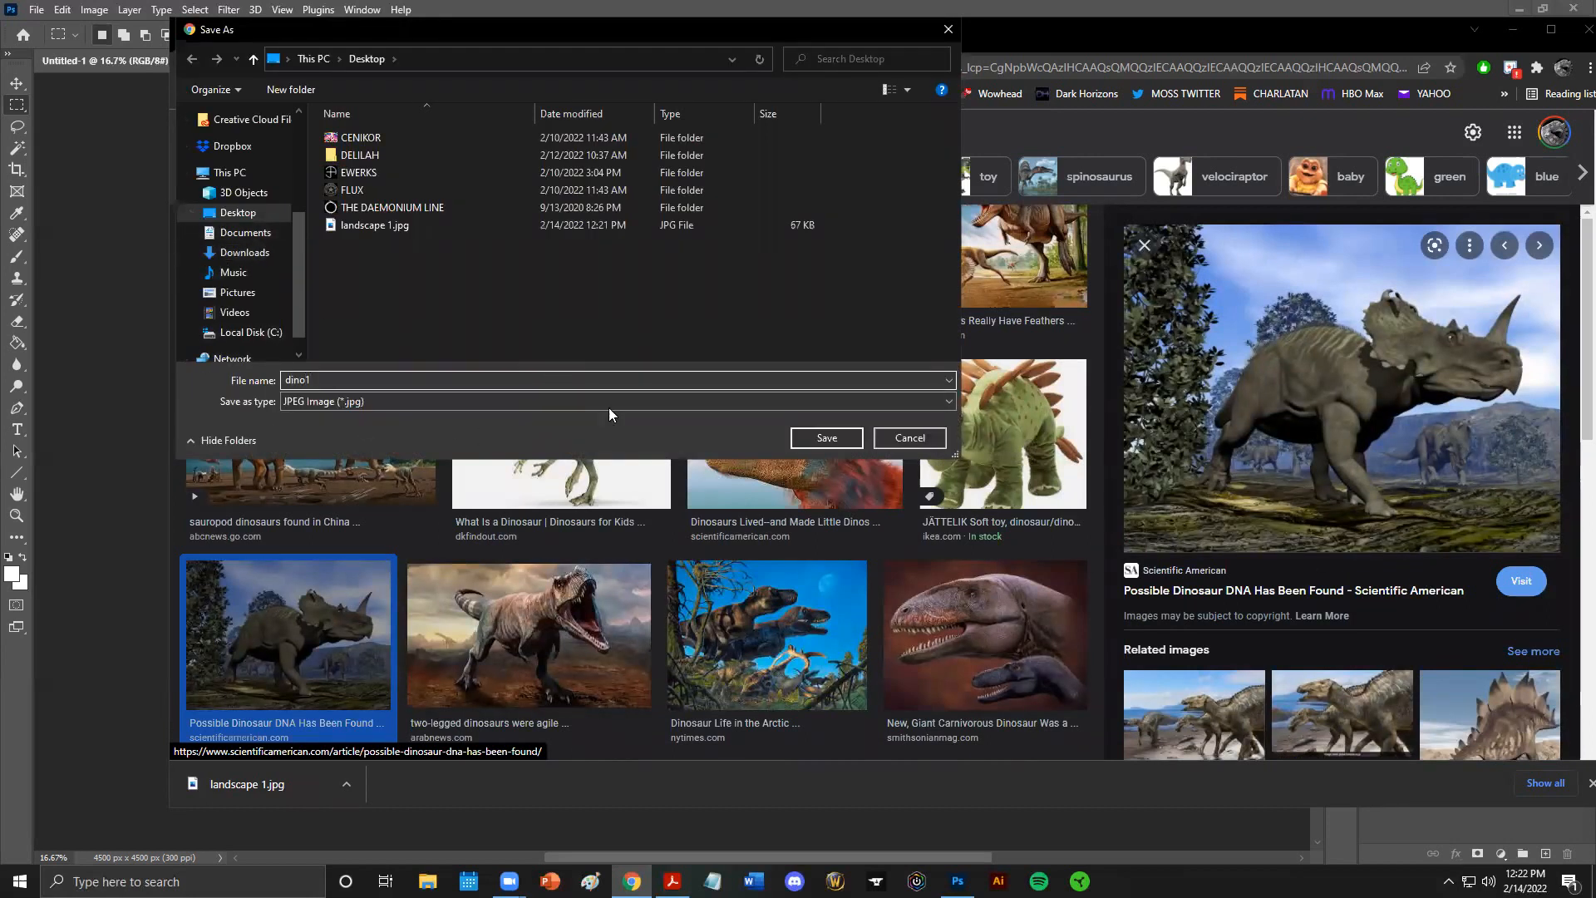
{"action": "left_click", "coordinate": [814, 439]}
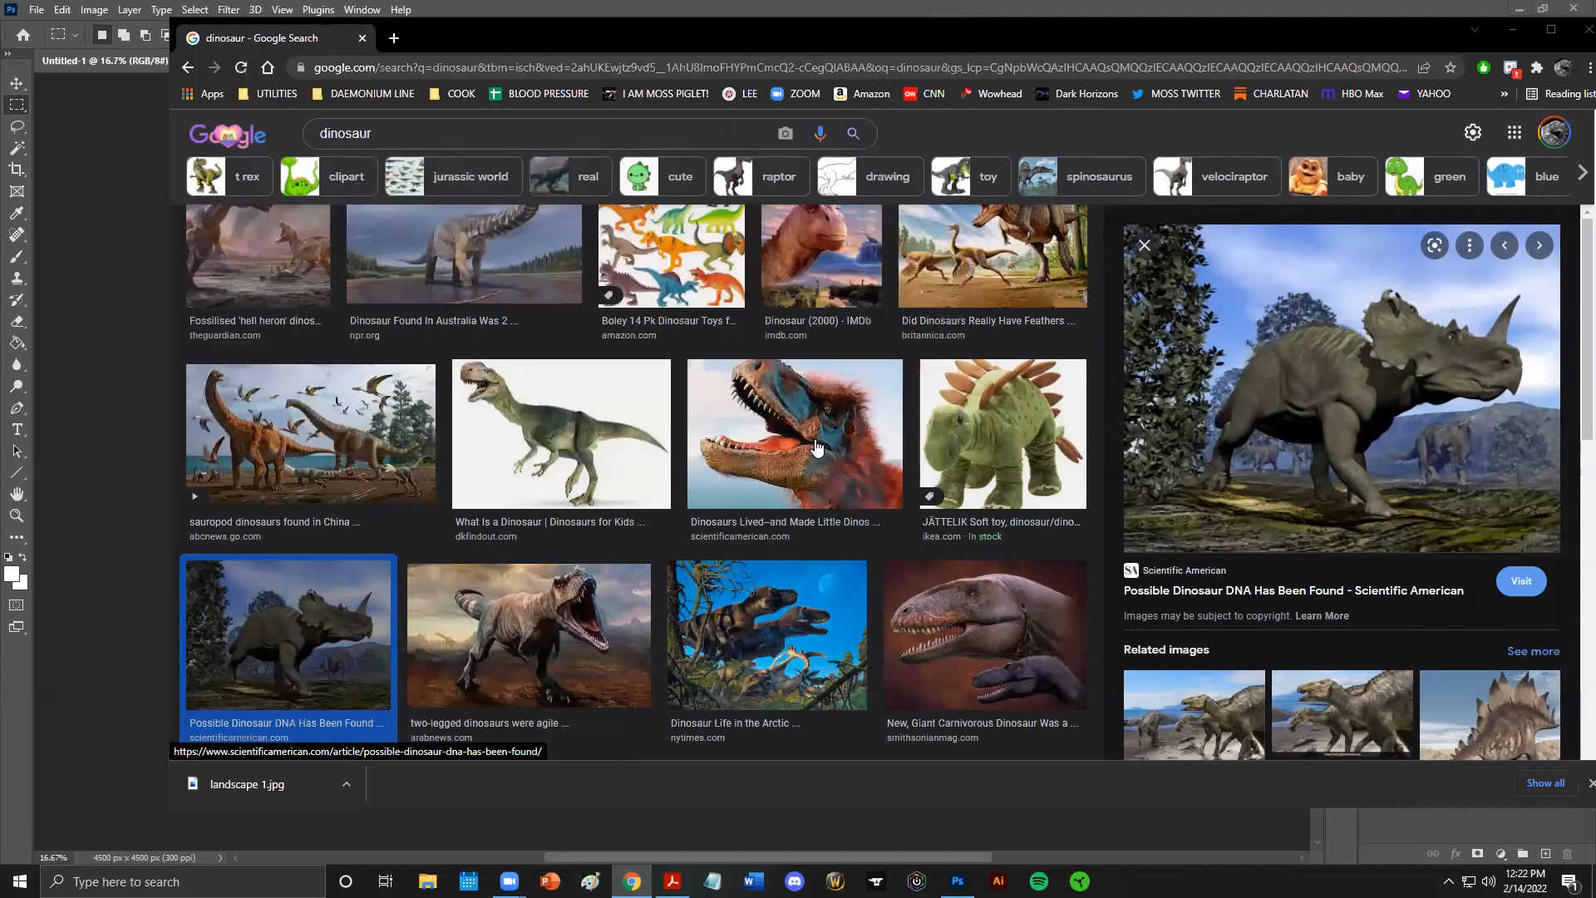
Switch to Photoshop and open both dino1.jpg and landscape 1.jpg from the Desktop
{"action": "left_click", "coordinate": [91, 304]}
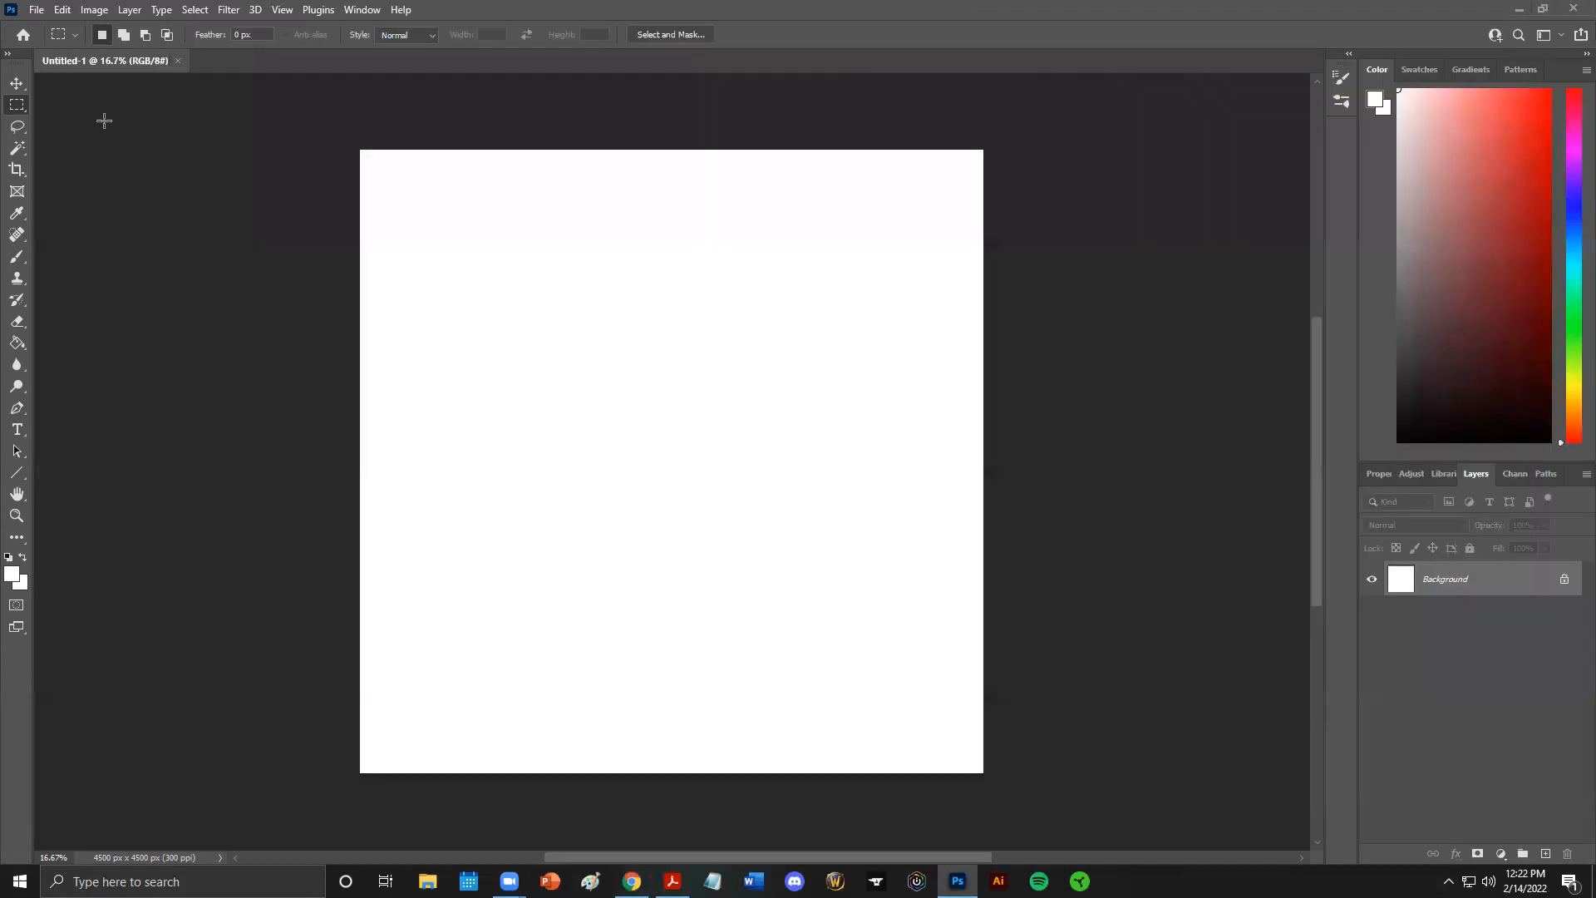
{"action": "left_click", "coordinate": [34, 9]}
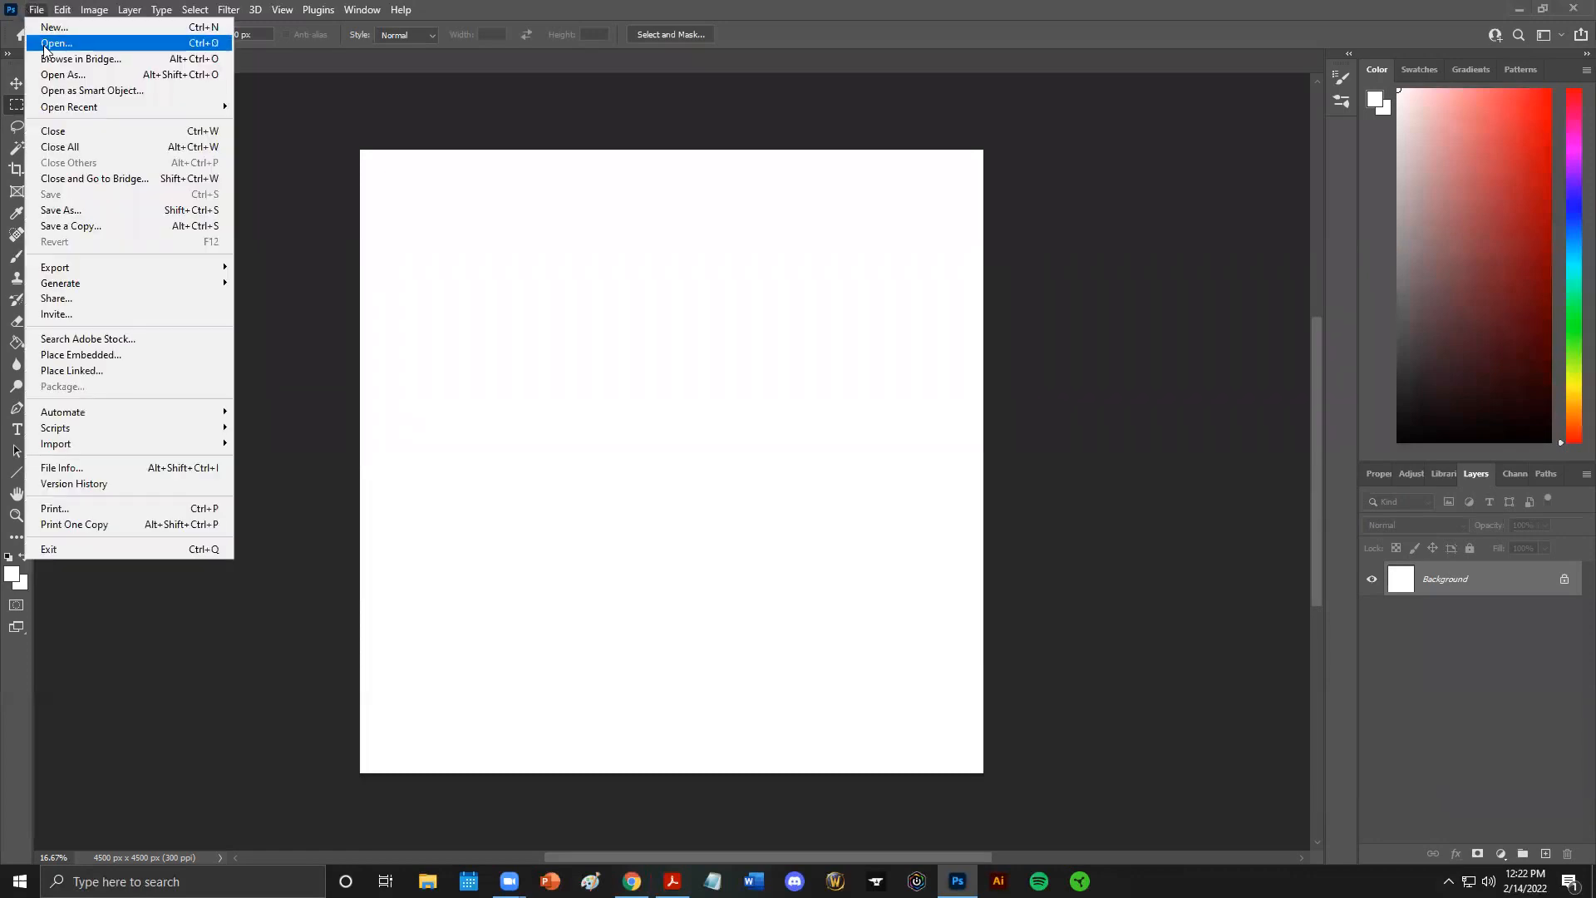
{"action": "left_click", "coordinate": [45, 42]}
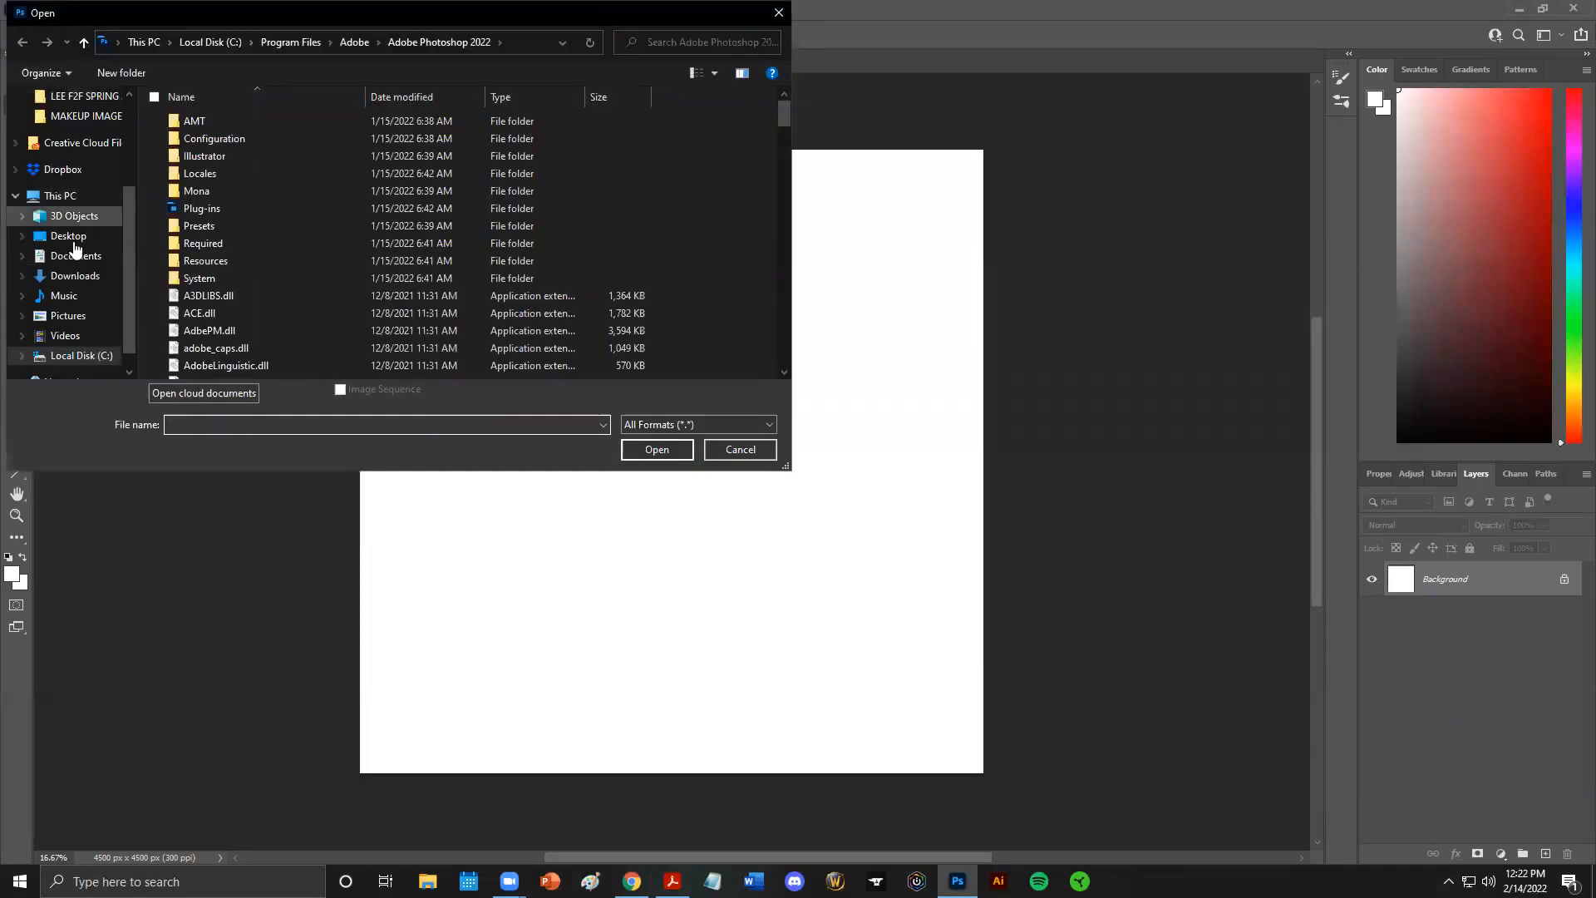
{"action": "left_click", "coordinate": [72, 238]}
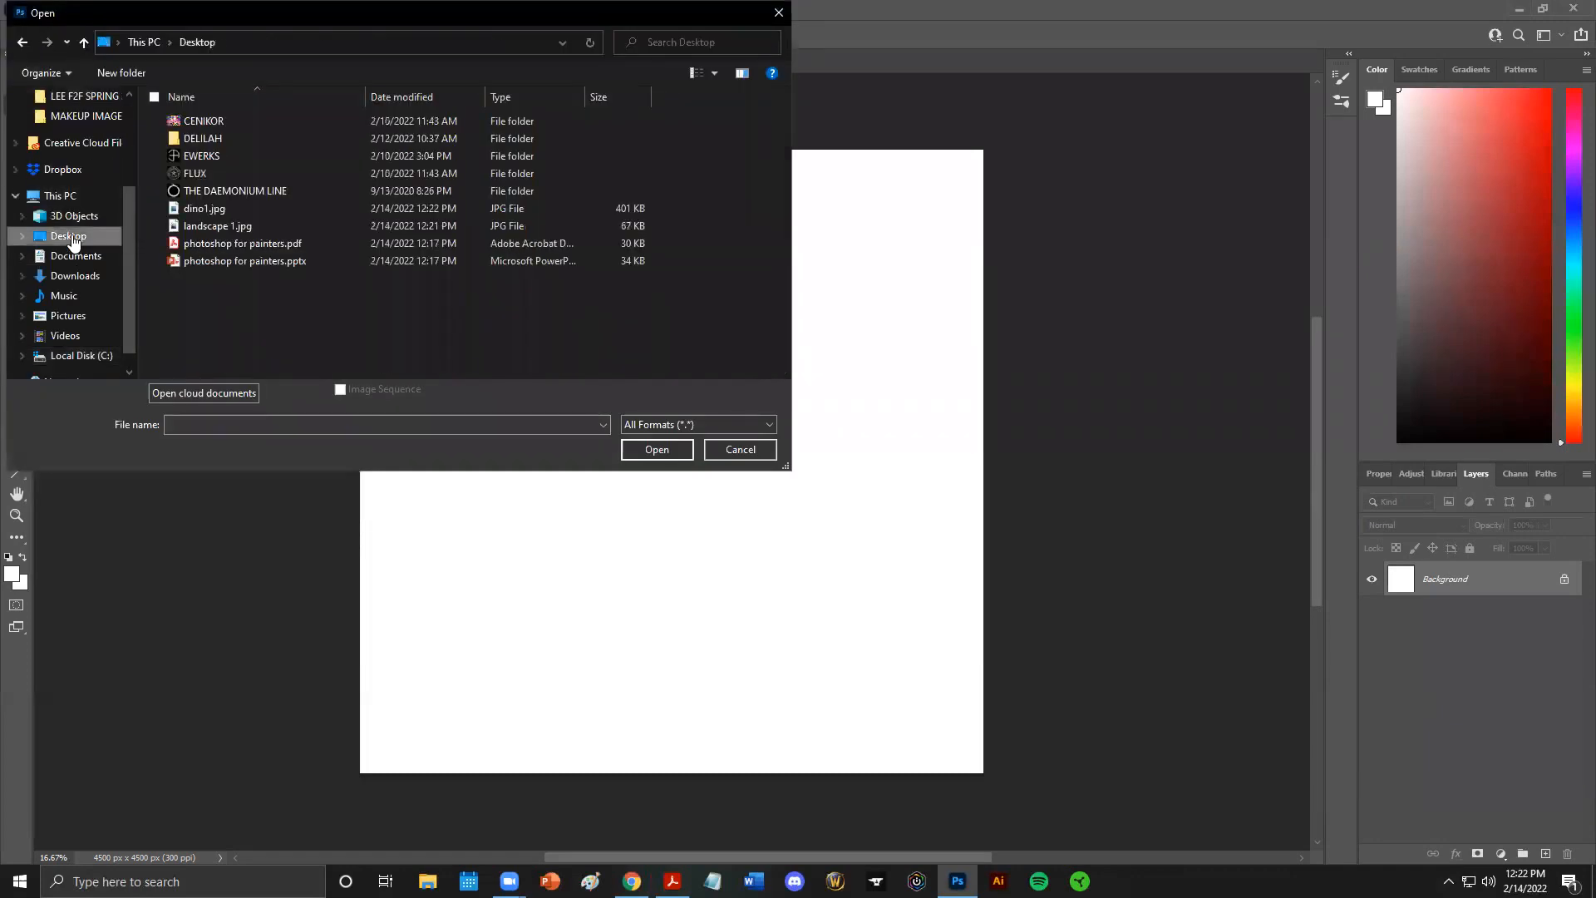
{"action": "left_click", "coordinate": [199, 226], "text": "shift"}
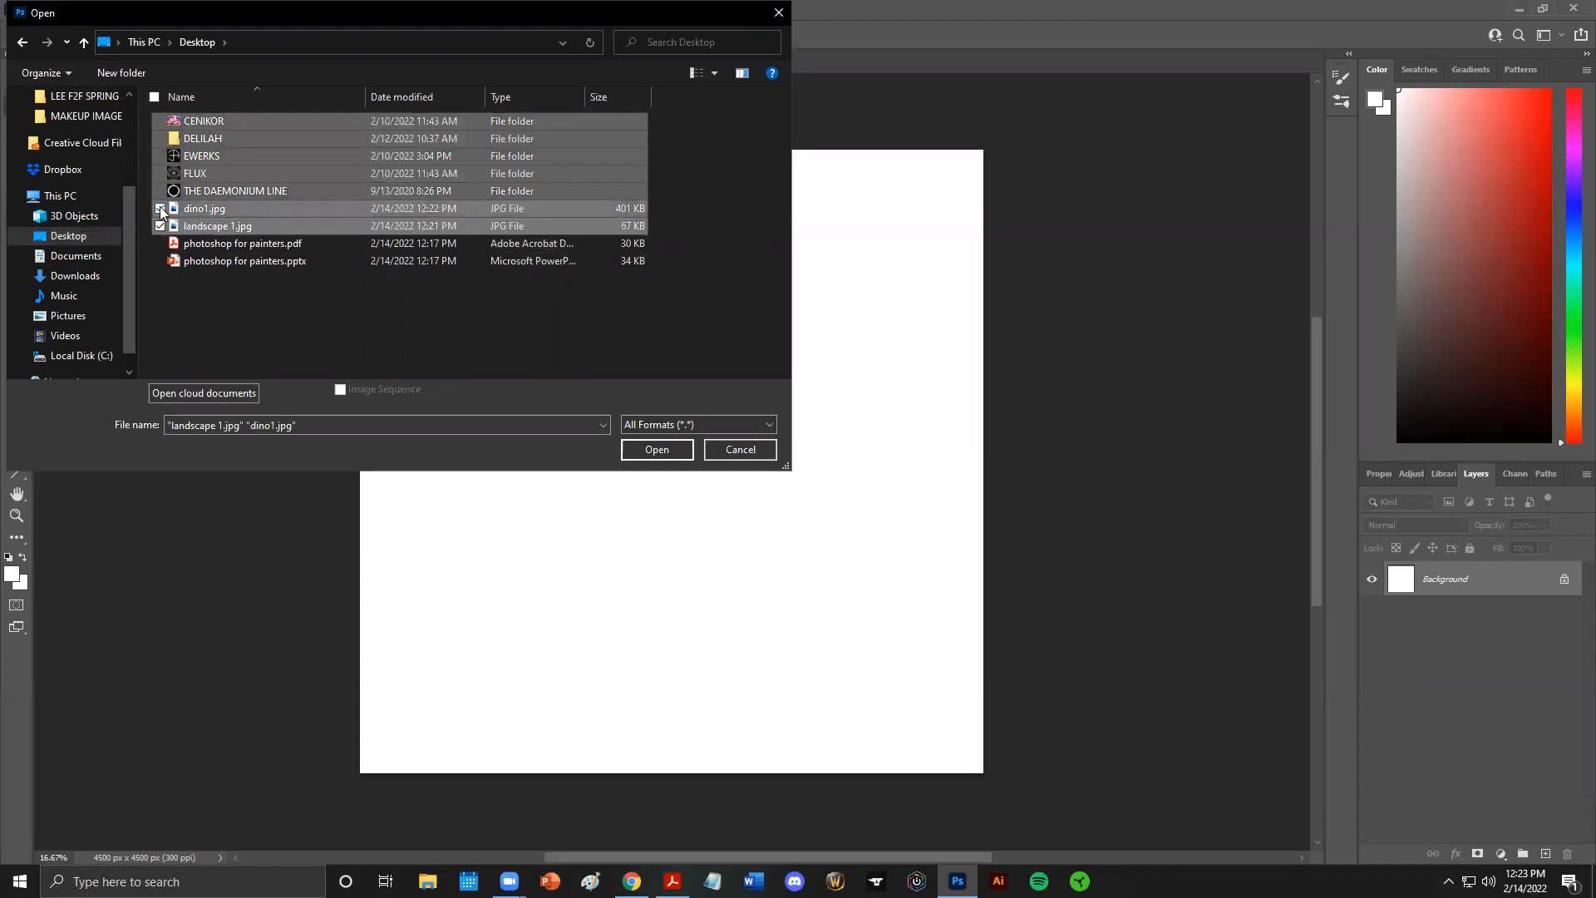
{"action": "left_click", "coordinate": [159, 208]}
{"action": "left_click", "coordinate": [159, 225]}
{"action": "left_click", "coordinate": [211, 301]}
{"action": "left_click", "coordinate": [205, 229]}
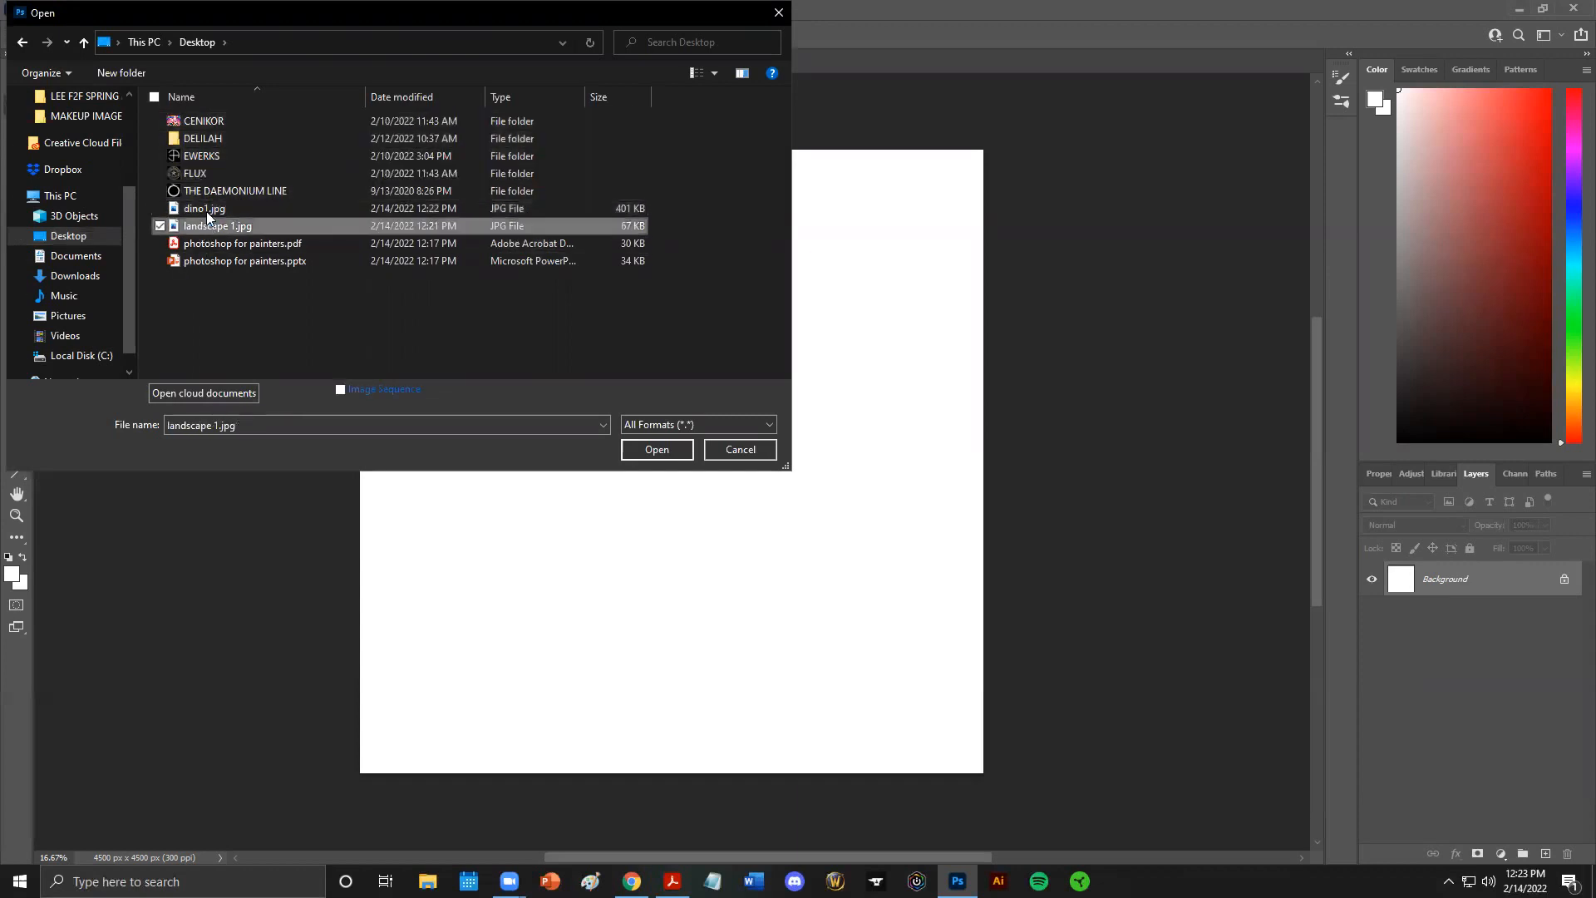
{"action": "left_click", "coordinate": [200, 207], "text": "ctrl"}
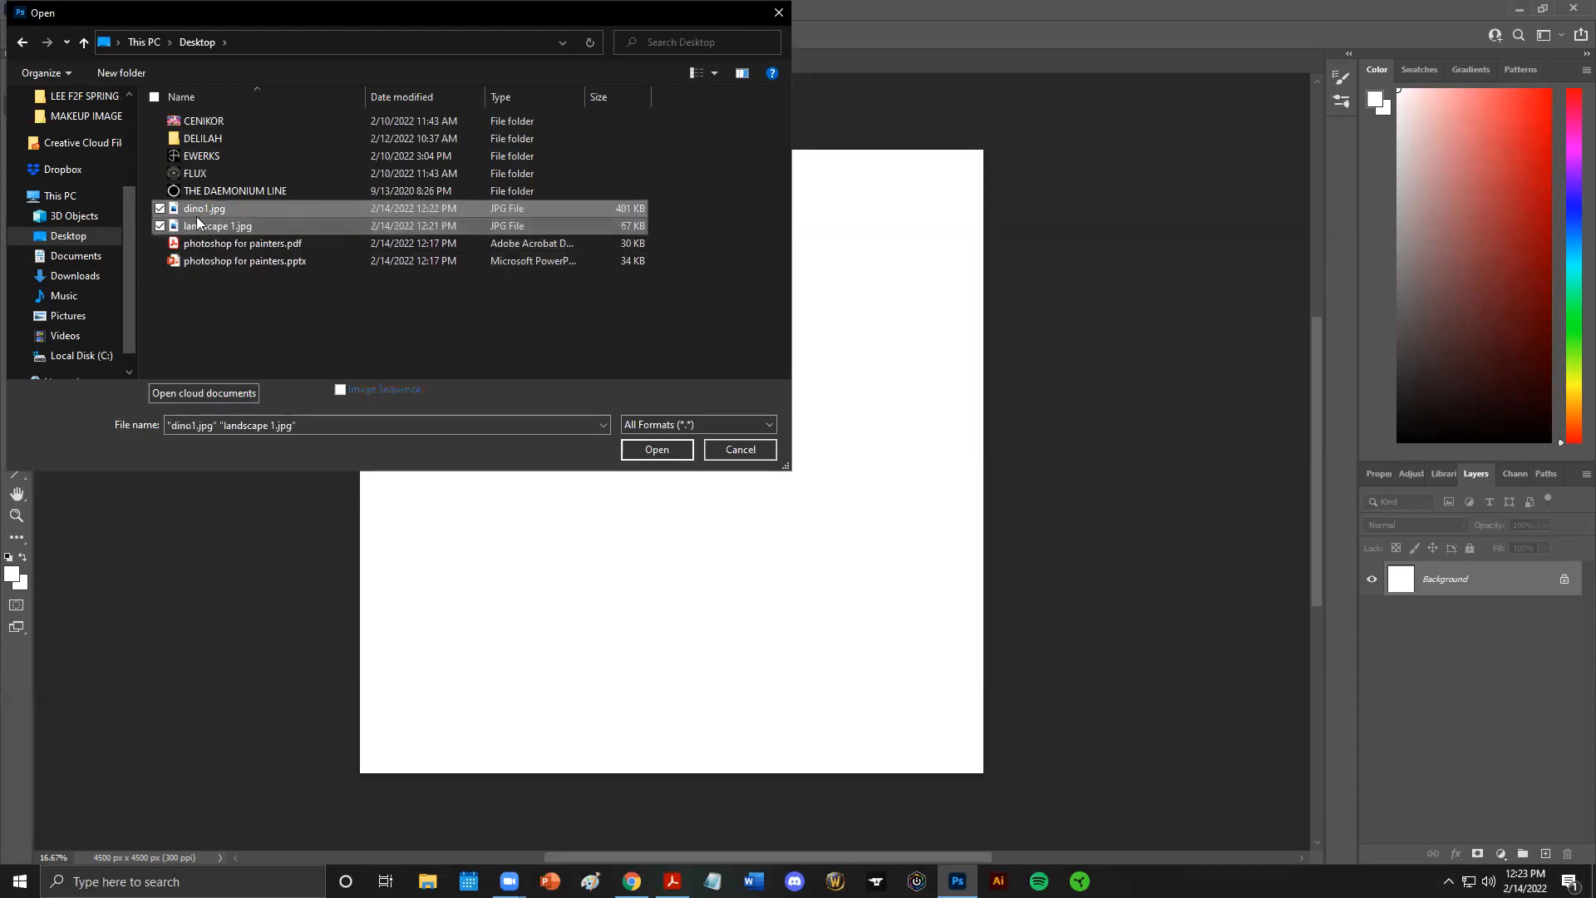
{"action": "left_click", "coordinate": [642, 449]}
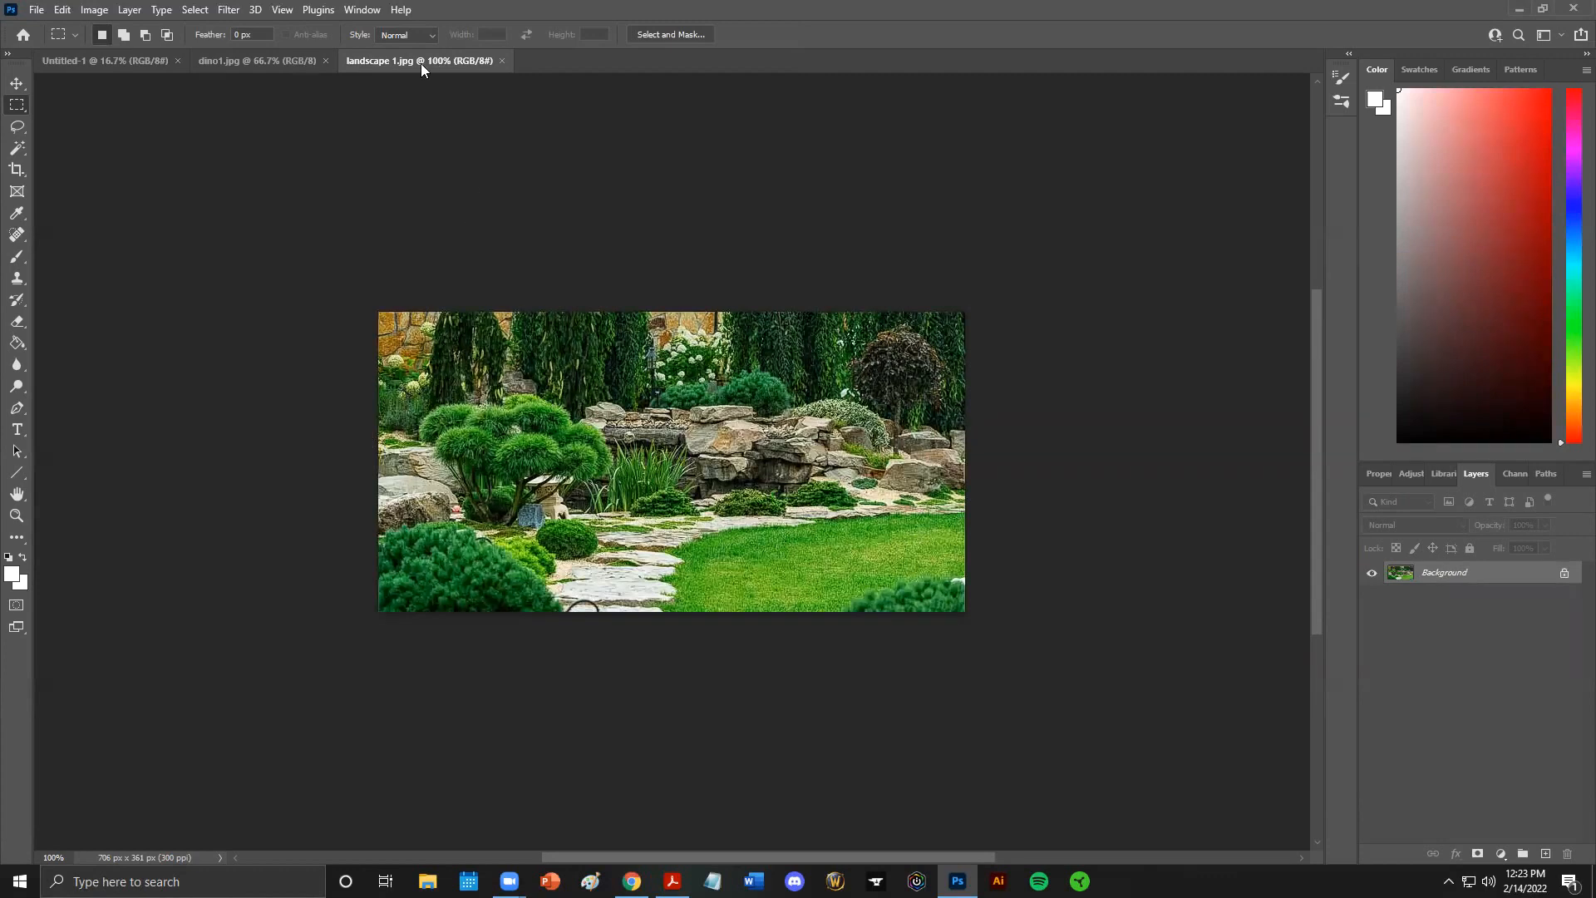
Resize the landscape 1.jpg image to a height of 8 inches, keeping its proportions, at 300 pixels per inch
{"action": "left_click", "coordinate": [256, 62]}
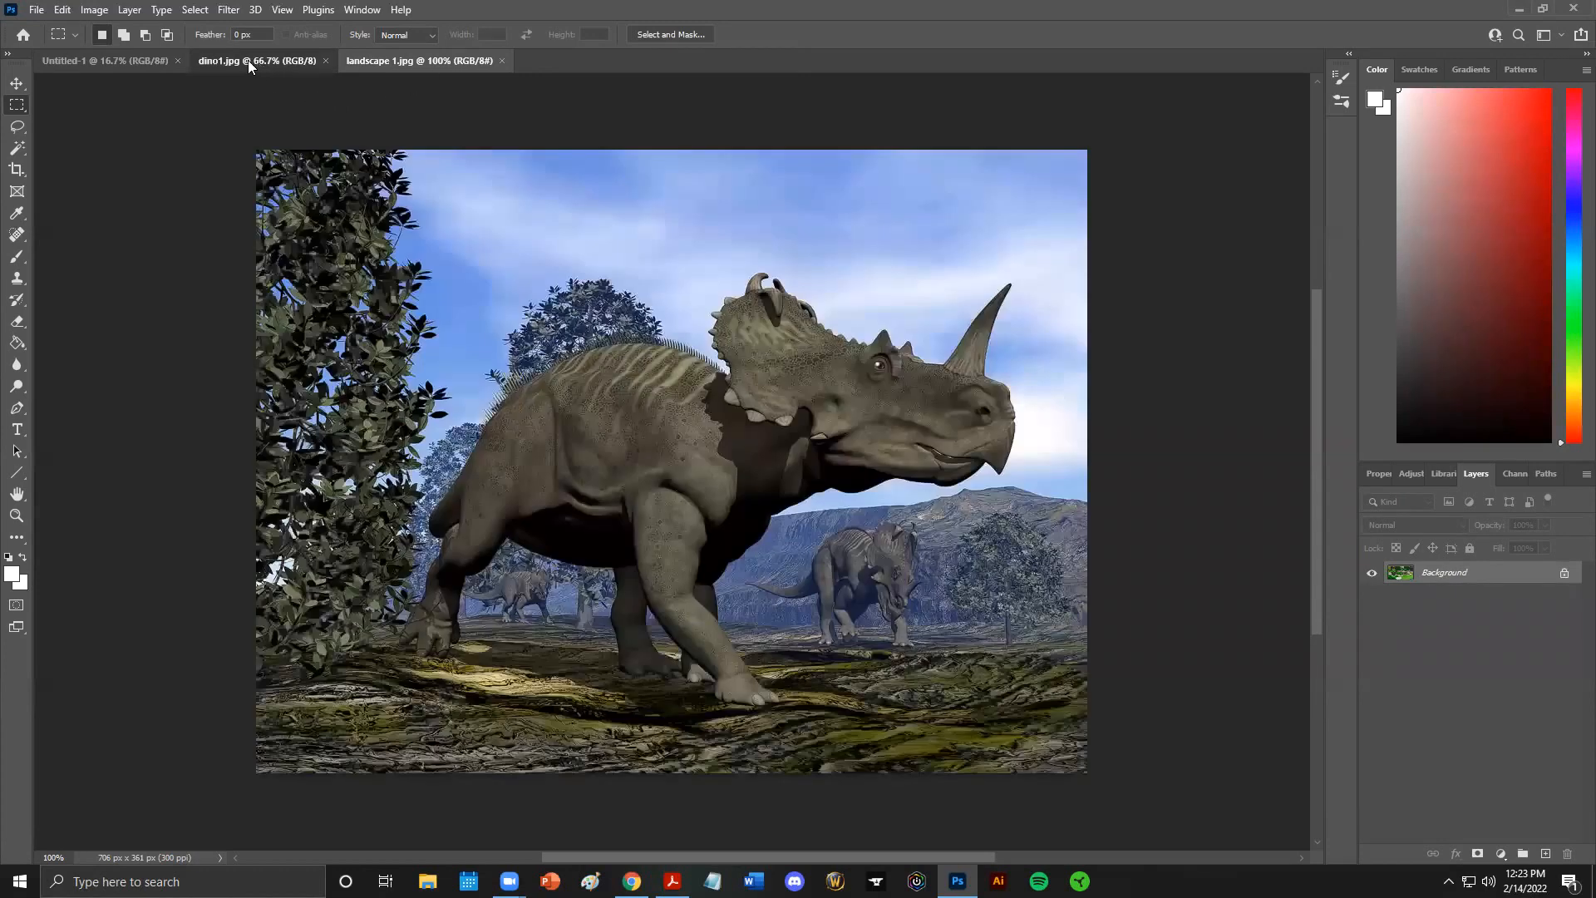
{"action": "left_click", "coordinate": [93, 64]}
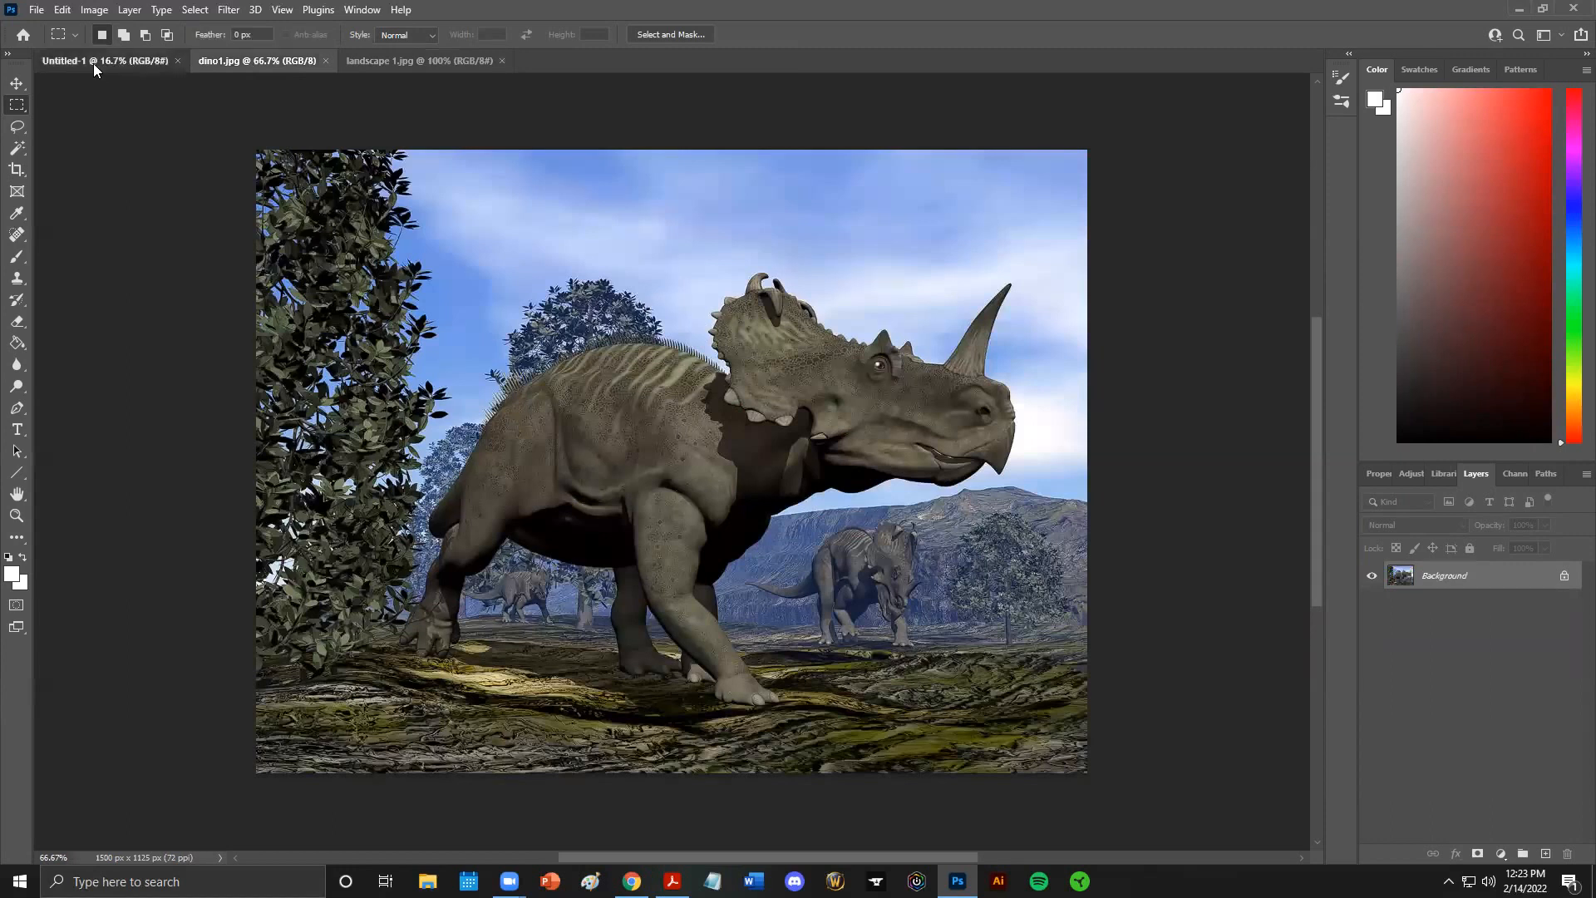
{"action": "left_click", "coordinate": [424, 61]}
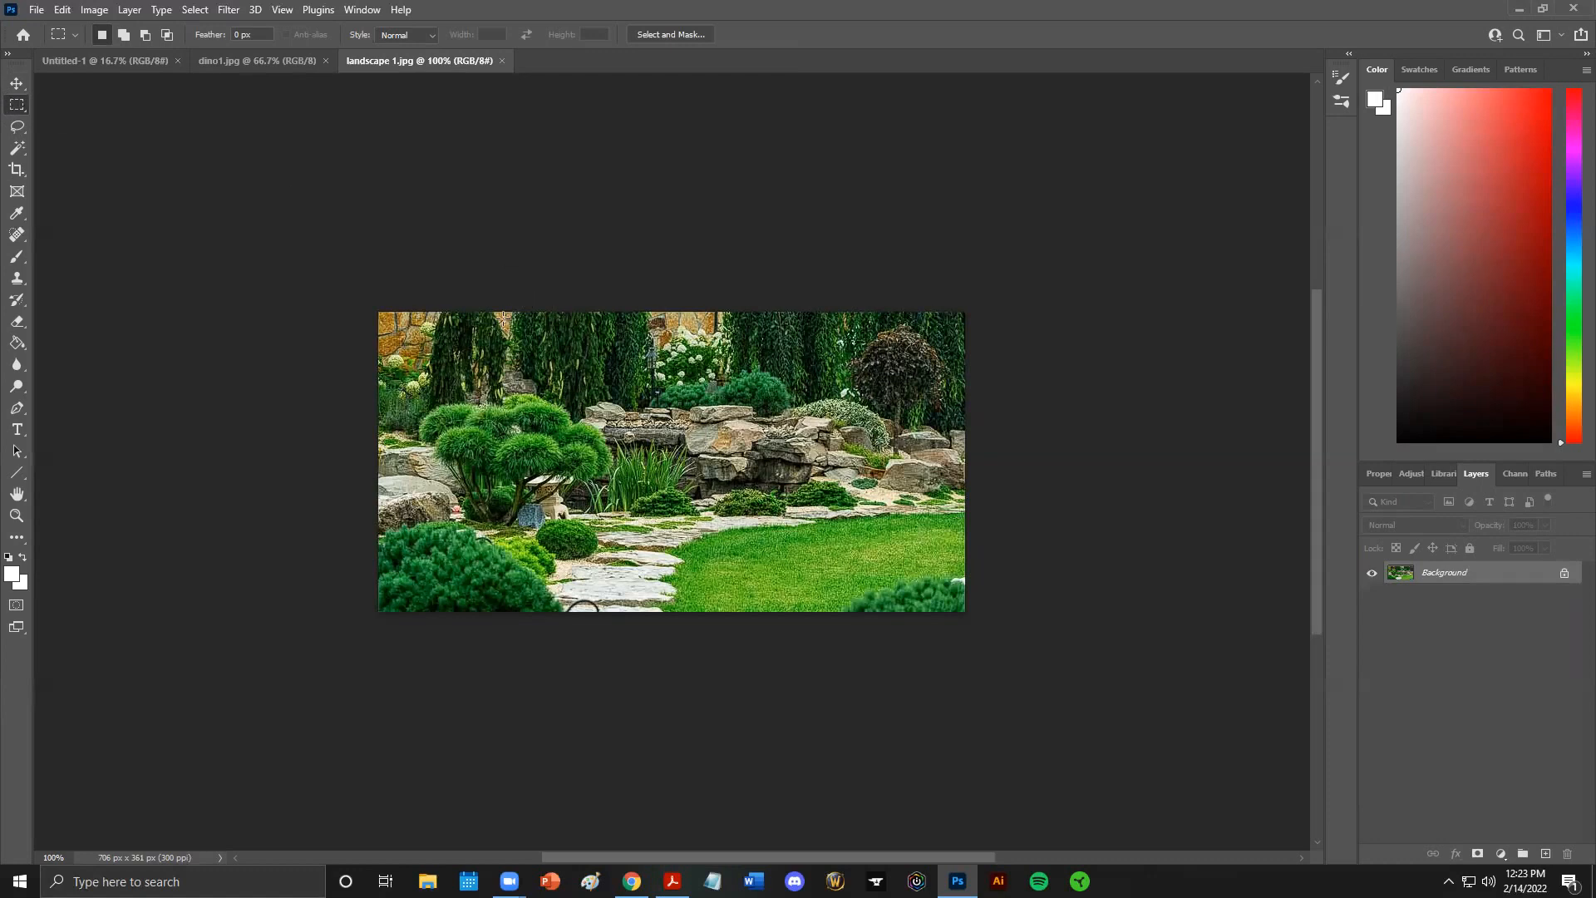
{"action": "left_click_drag", "start_coordinate": [500, 312], "coordinate": [886, 644]}
{"action": "left_click", "coordinate": [94, 10]}
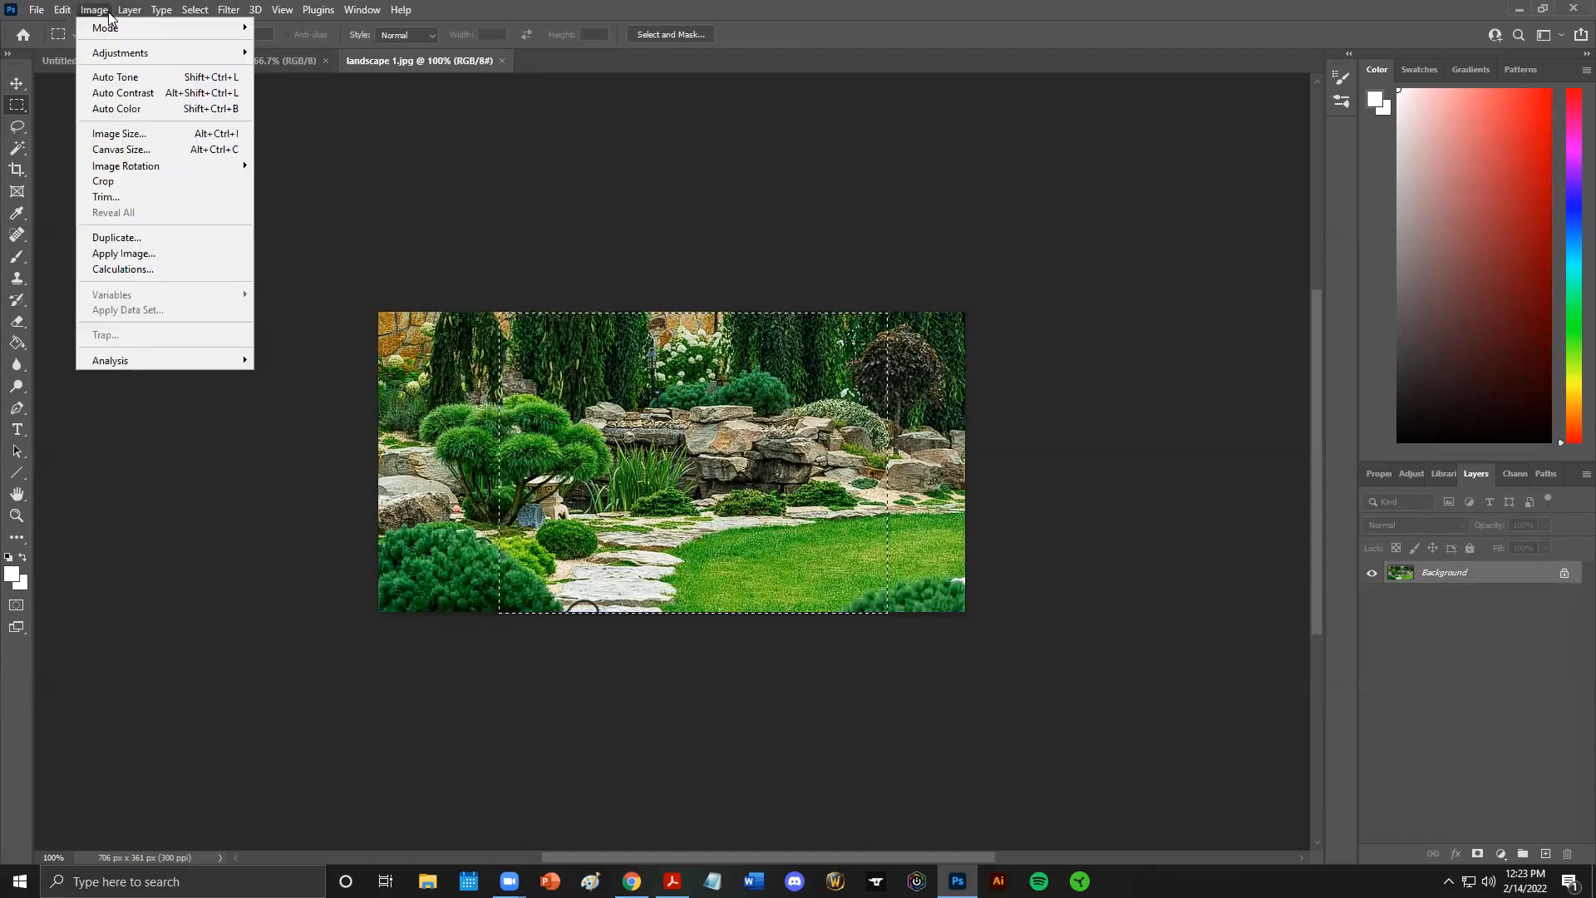
{"action": "left_click", "coordinate": [128, 135]}
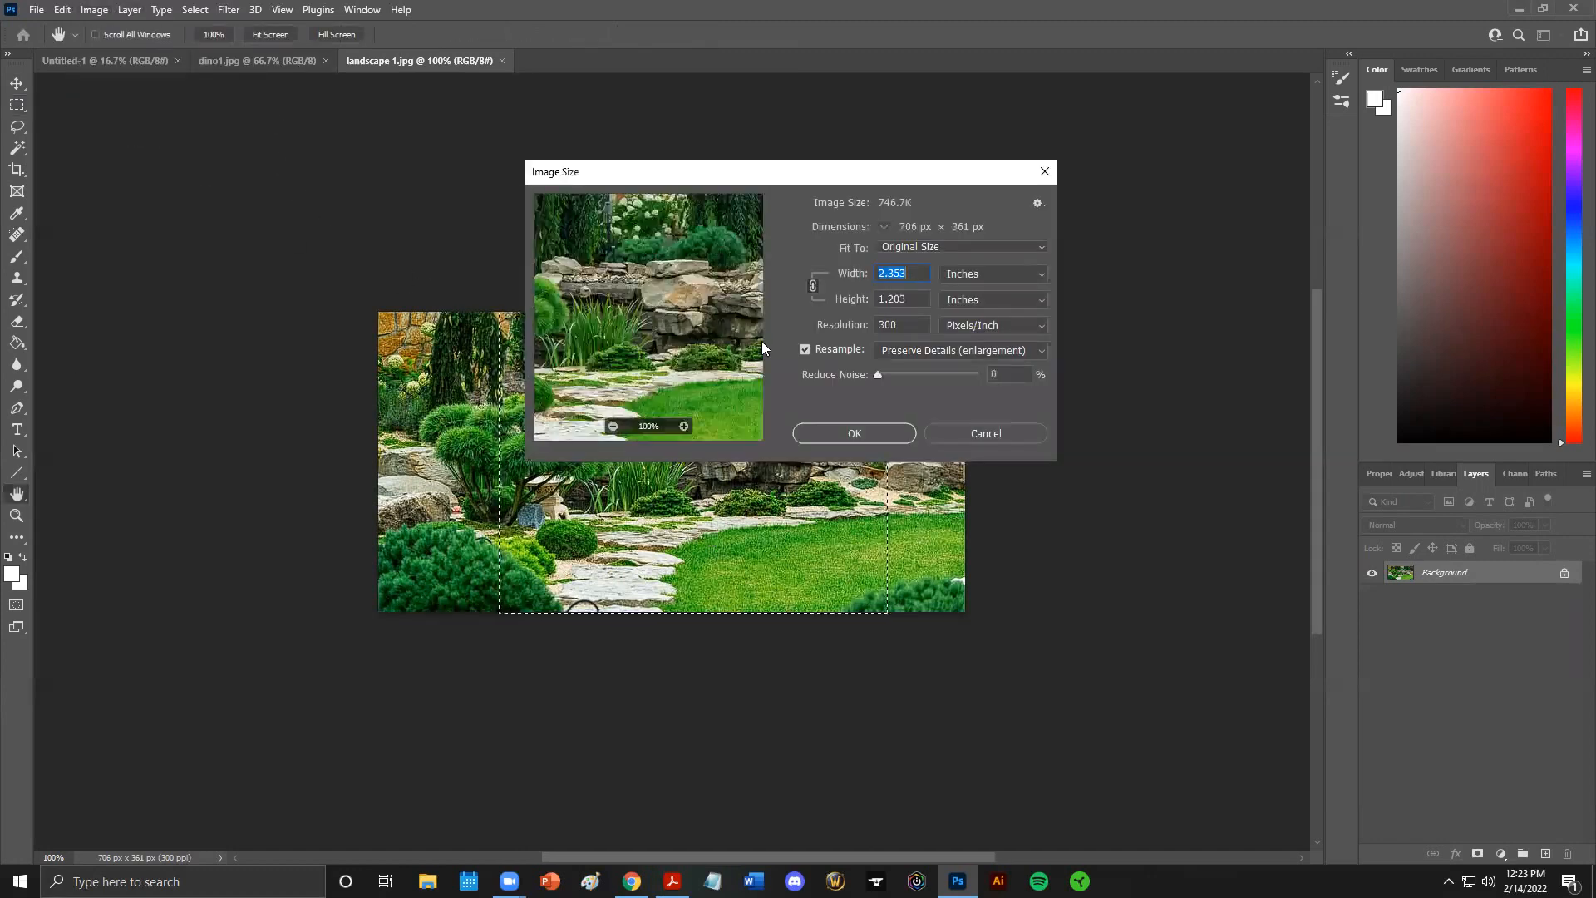
{"action": "left_click", "coordinate": [903, 299]}
{"action": "type", "text": "8"}
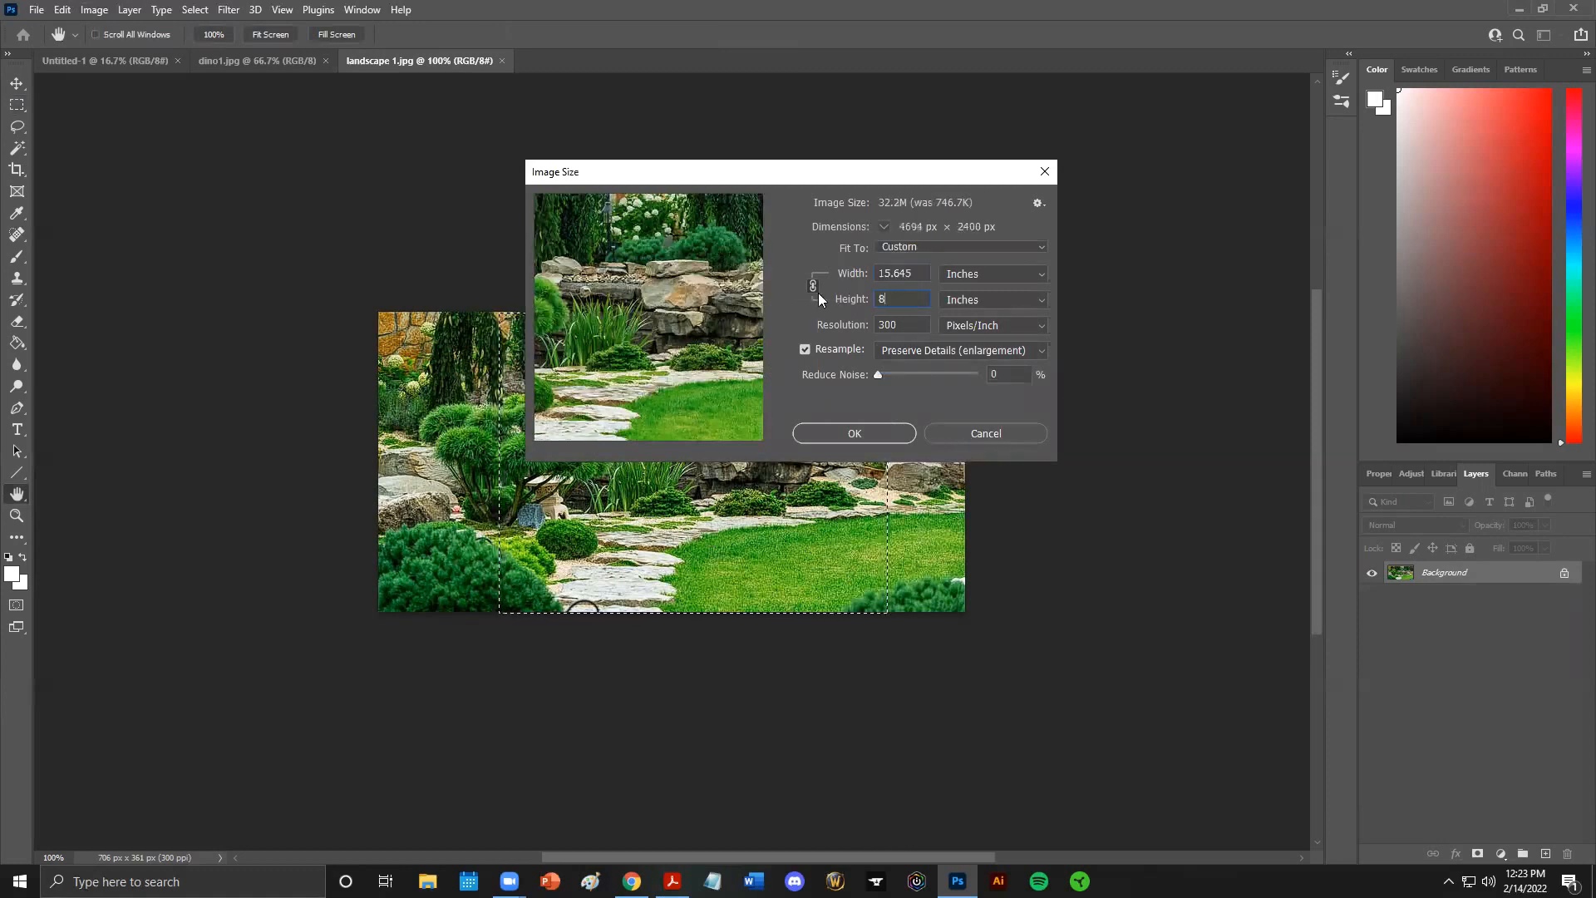
{"action": "left_click", "coordinate": [861, 432]}
{"action": "key", "text": "m"}
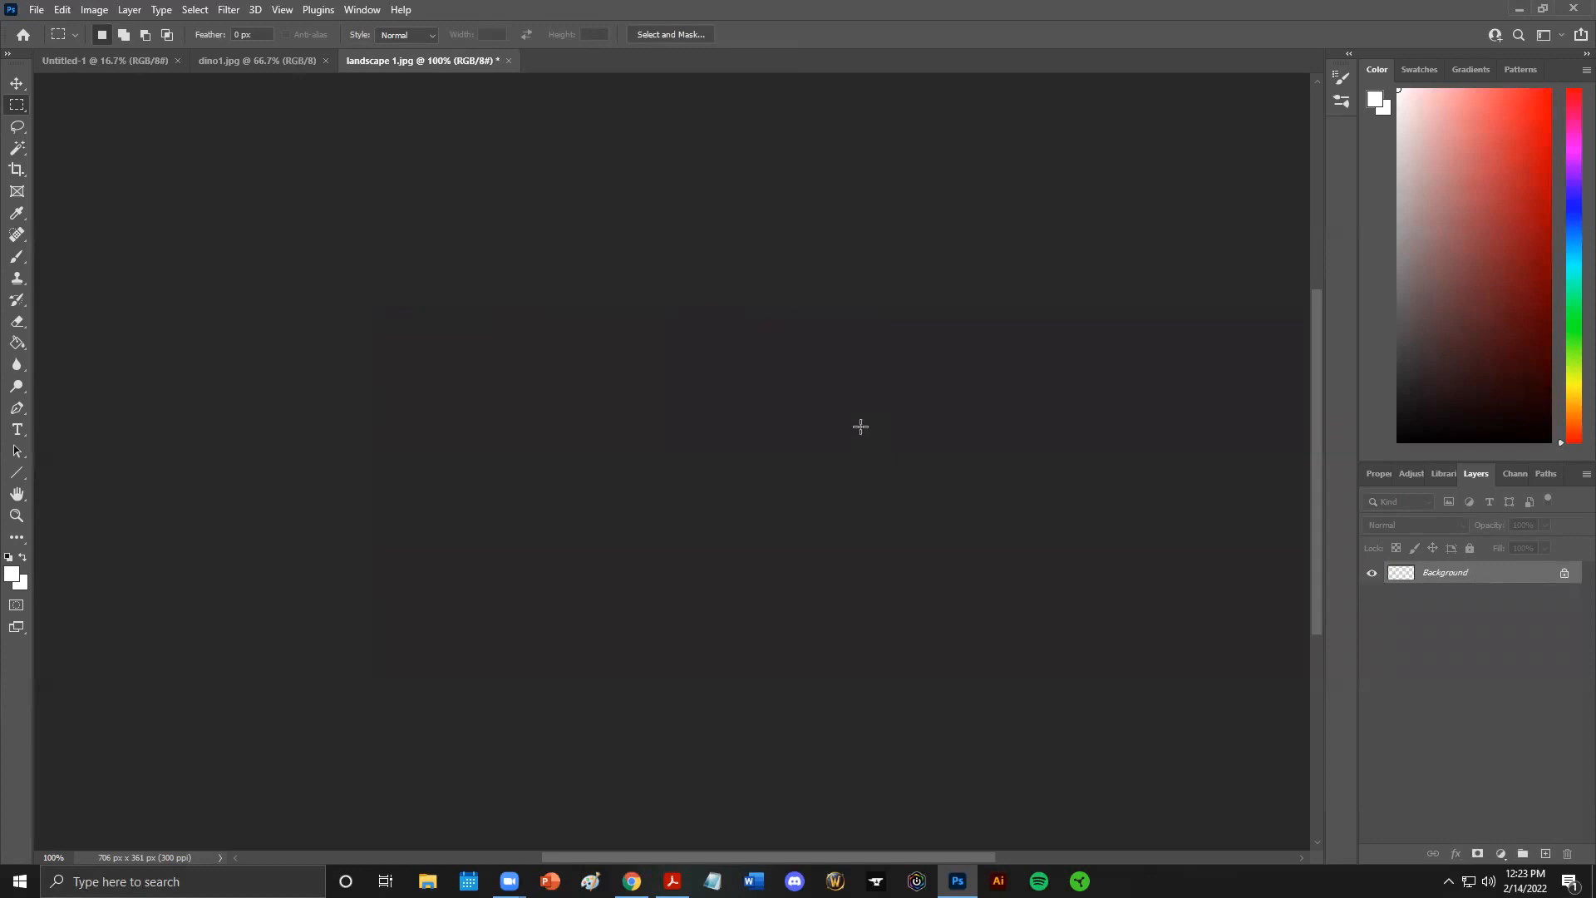
Zoom out on the enlarged landscape image and fit all of it on screen
{"action": "left_click", "coordinate": [17, 515]}
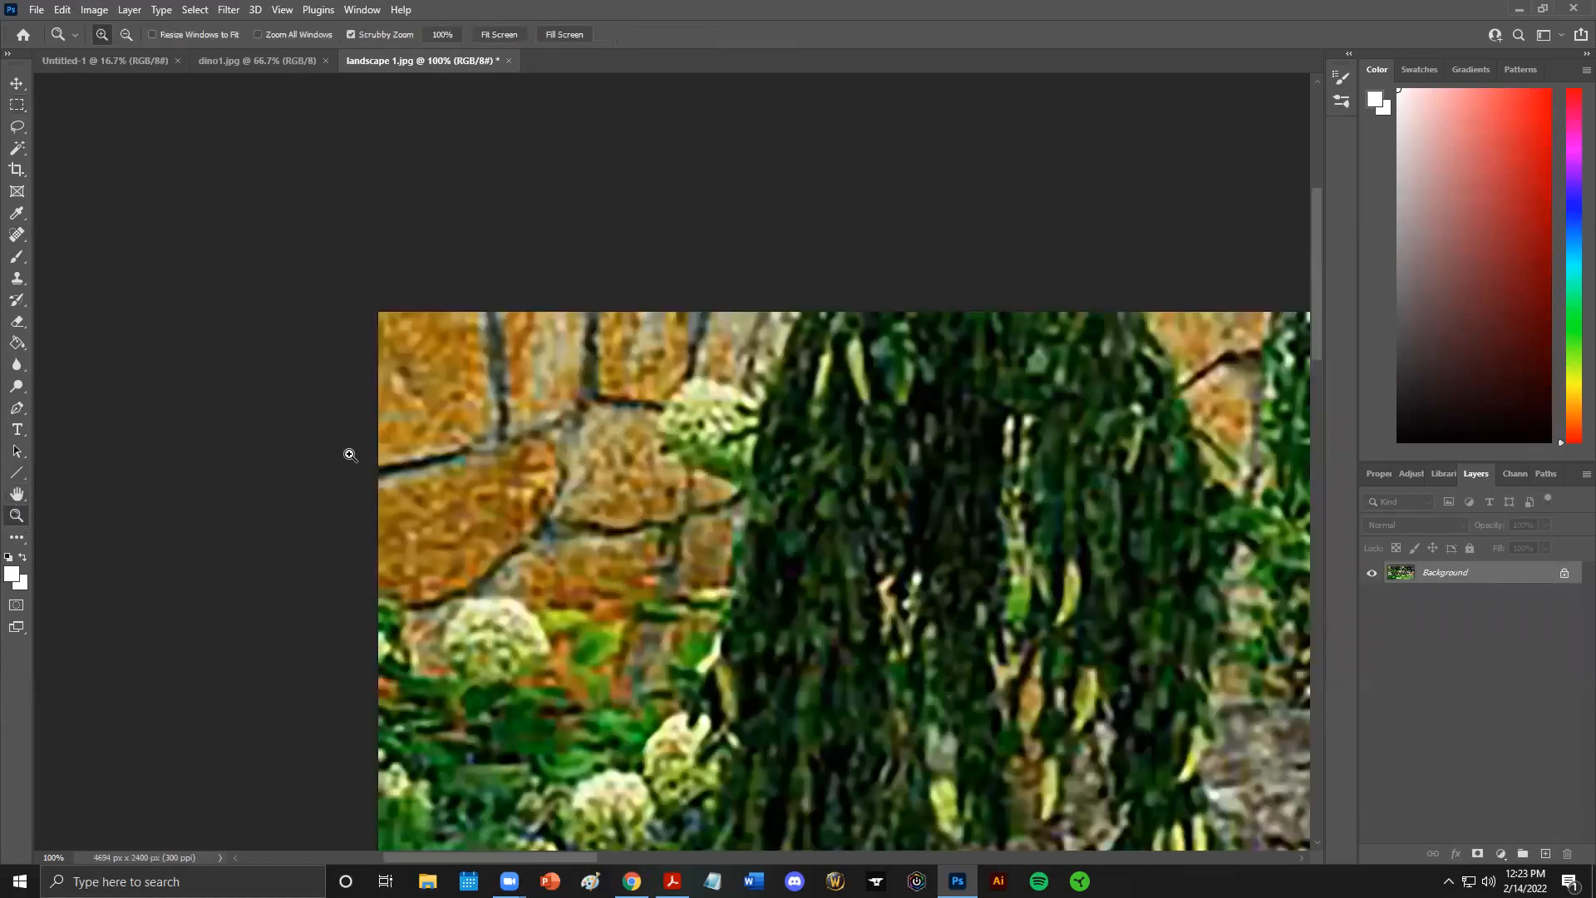
{"action": "left_click", "coordinate": [600, 412], "text": "alt"}
{"action": "left_click", "coordinate": [593, 418], "text": "alt"}
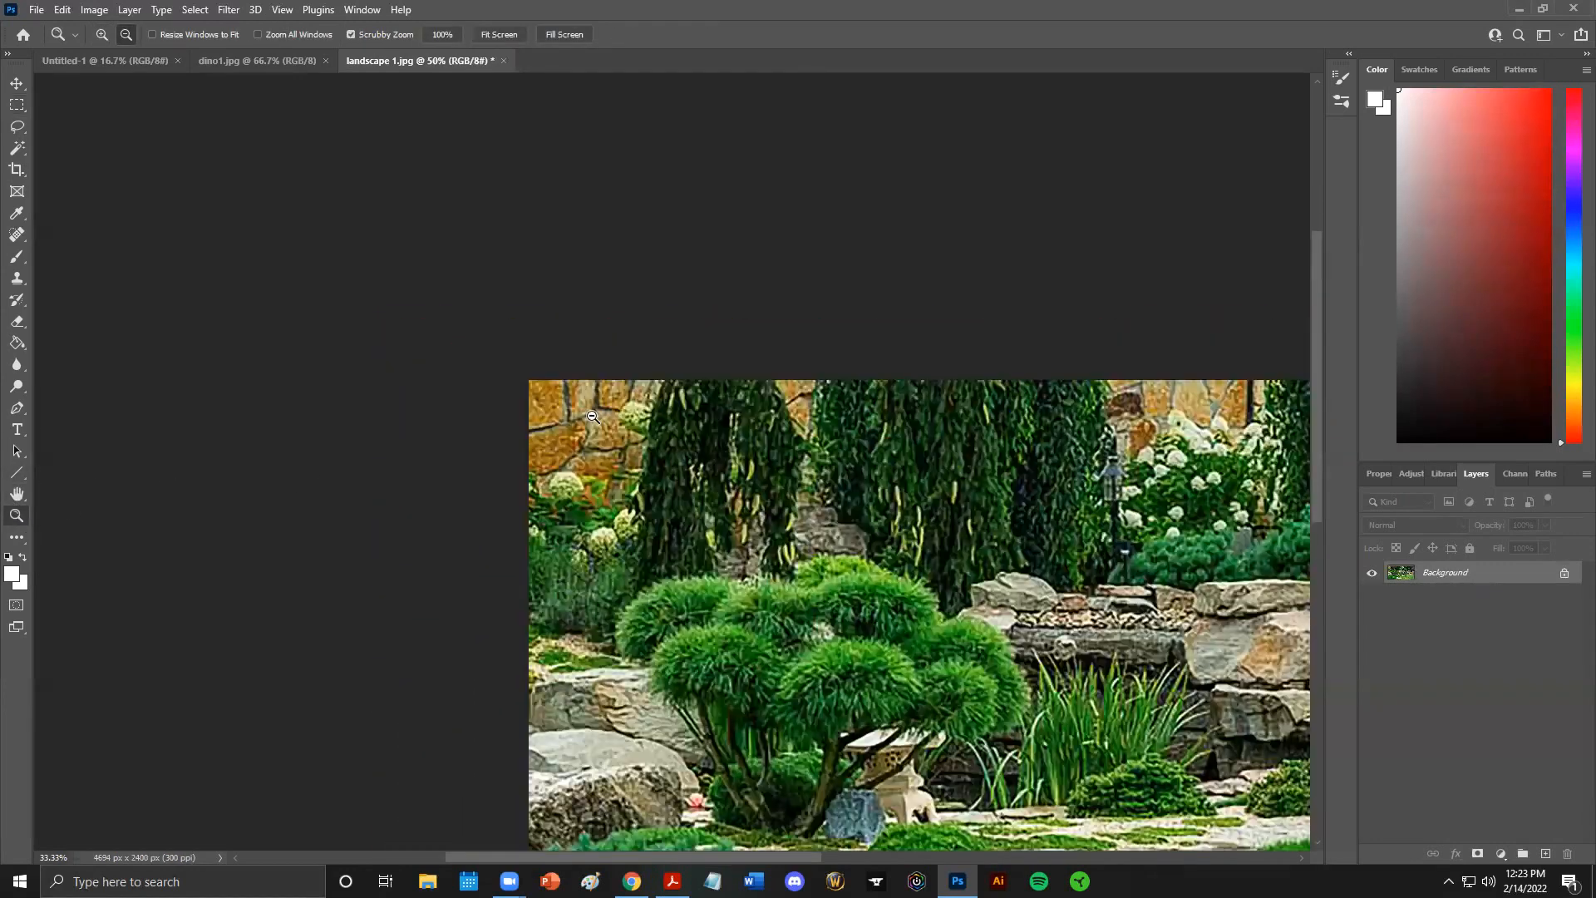
{"action": "left_click", "coordinate": [713, 508], "text": "alt"}
{"action": "left_click", "coordinate": [721, 517]}
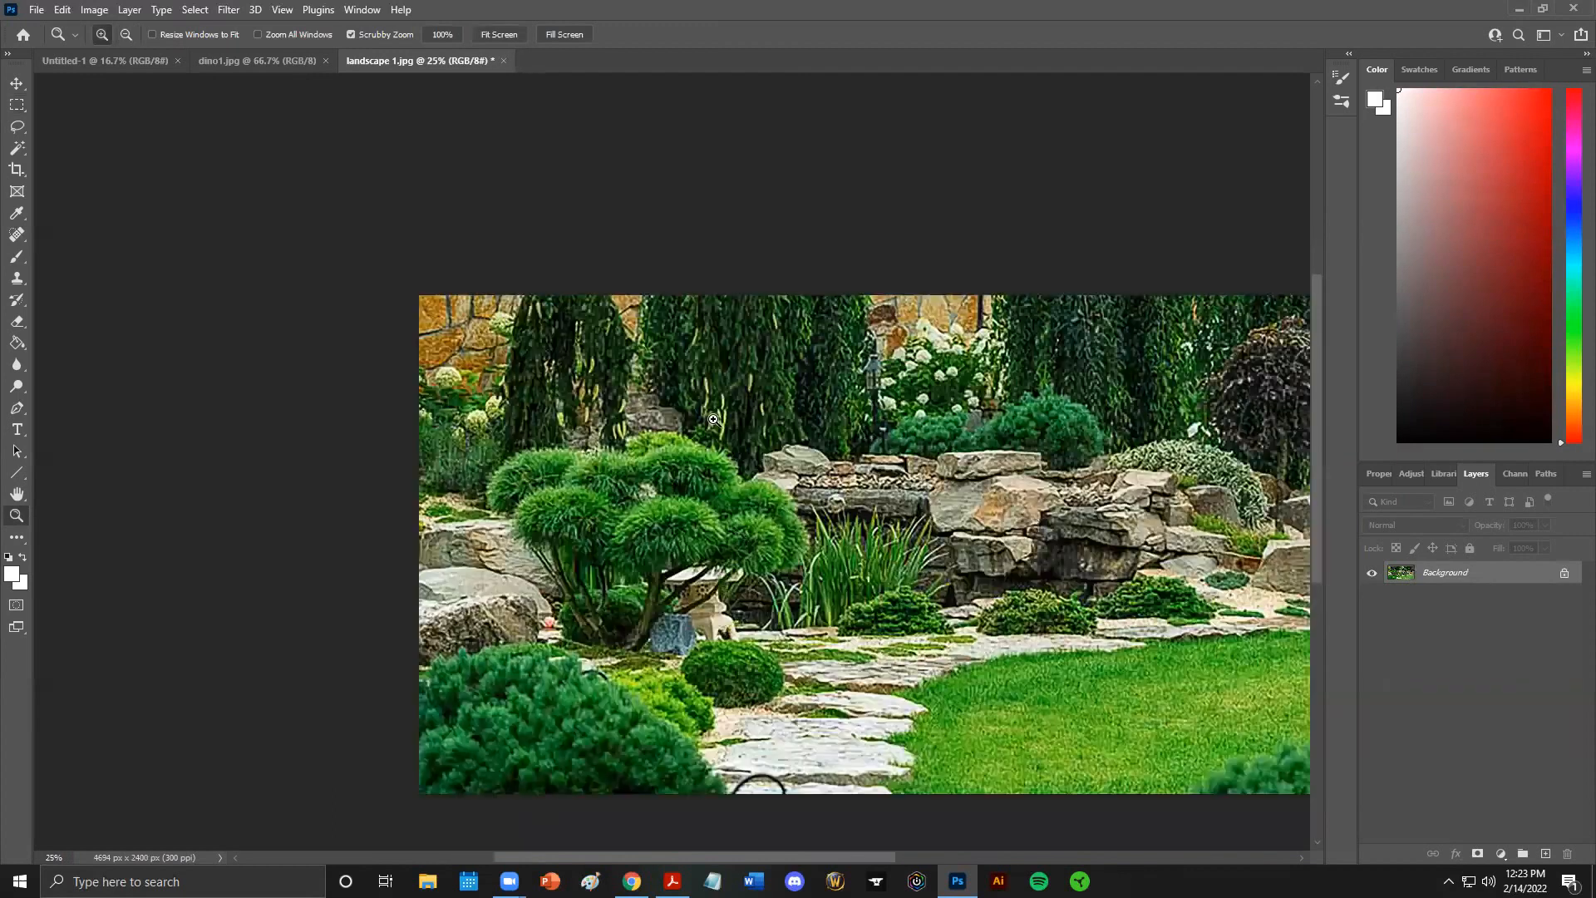
{"action": "left_click", "coordinate": [282, 10]}
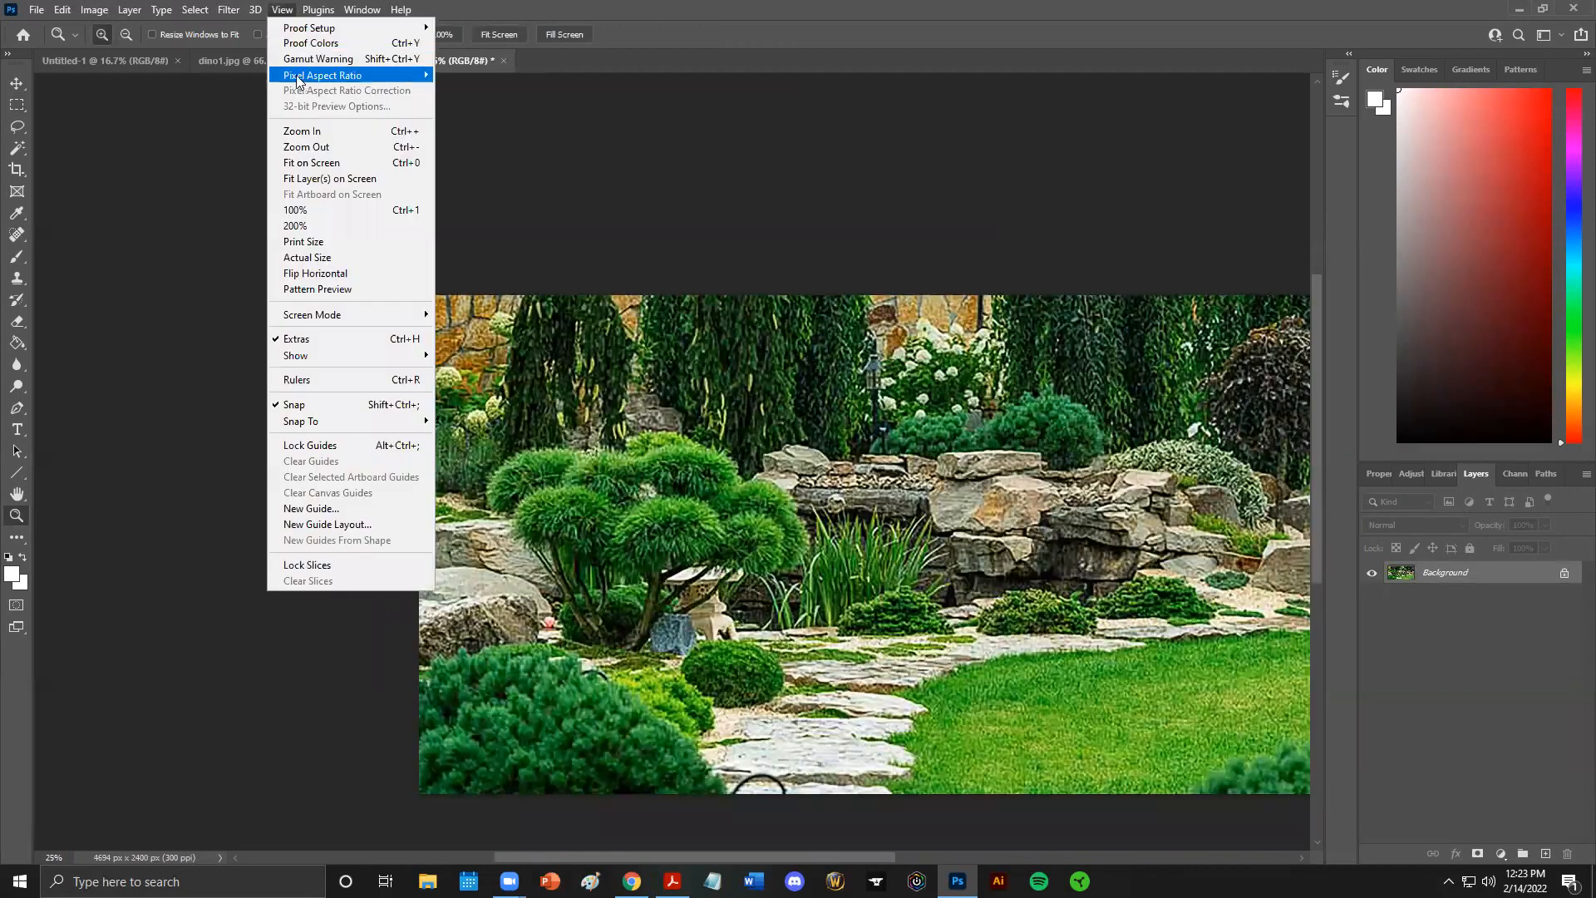
{"action": "left_click", "coordinate": [274, 9]}
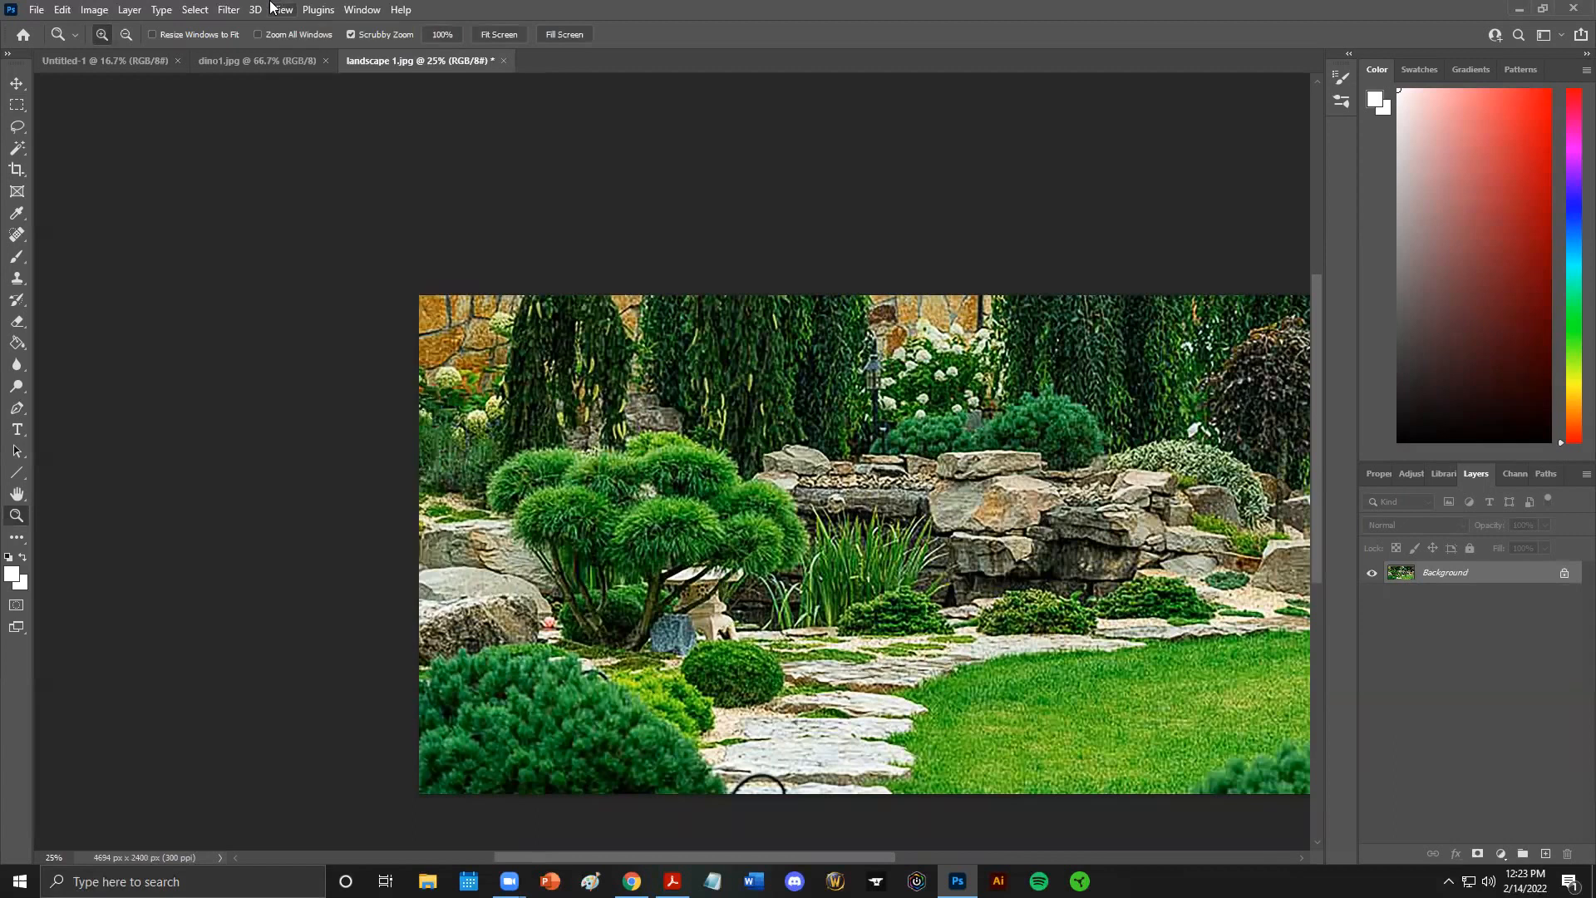
{"action": "left_click", "coordinate": [275, 8]}
{"action": "left_click", "coordinate": [316, 163]}
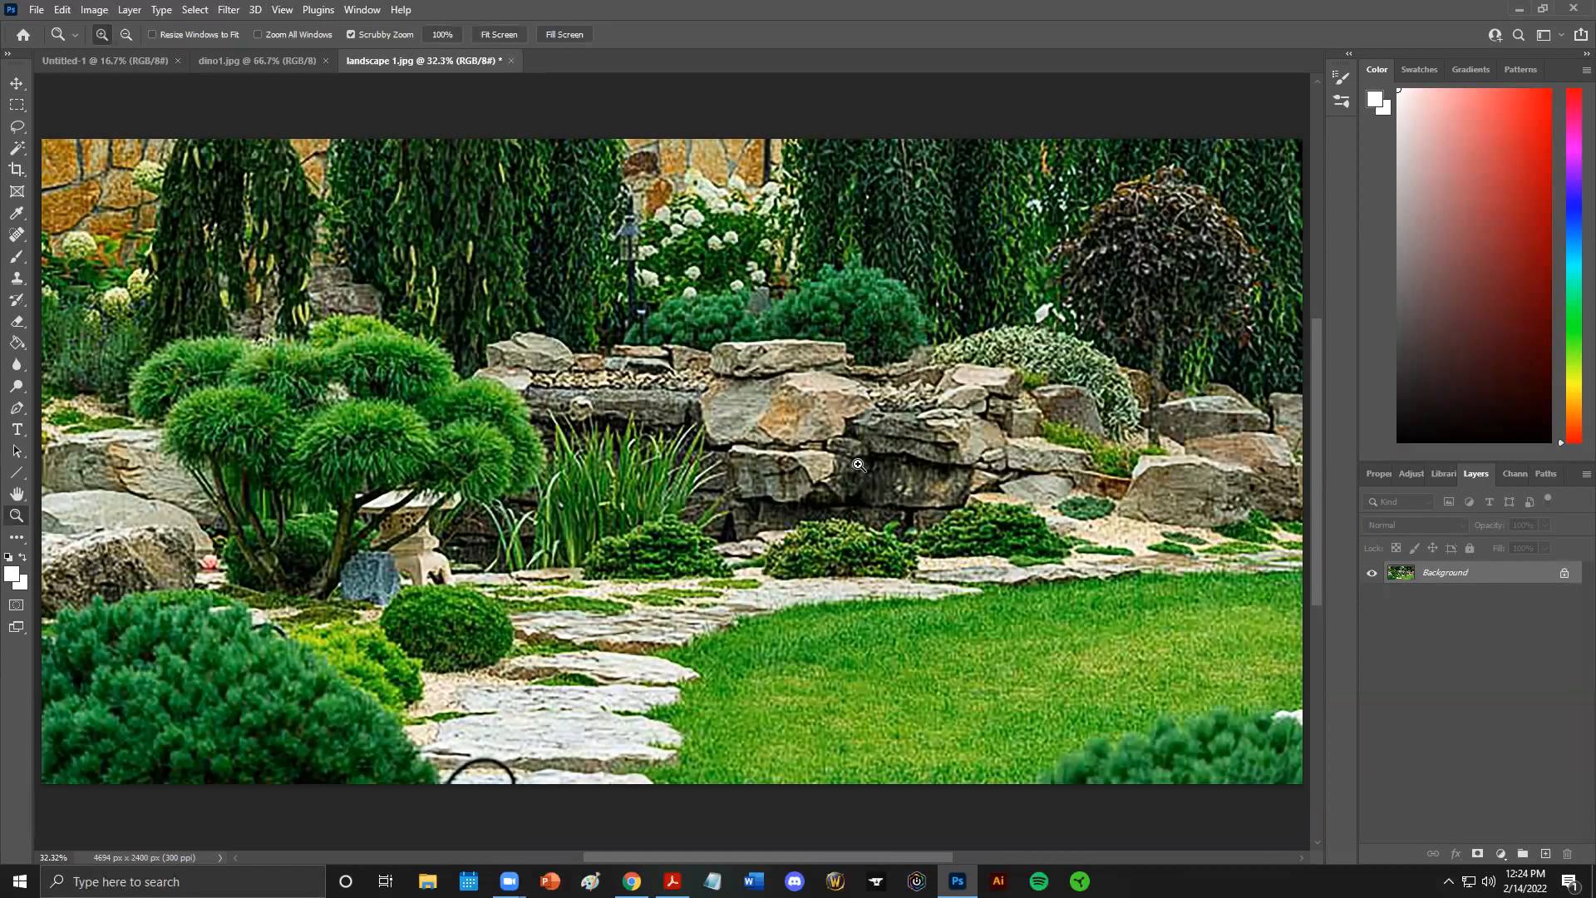
{"action": "left_click", "coordinate": [17, 107]}
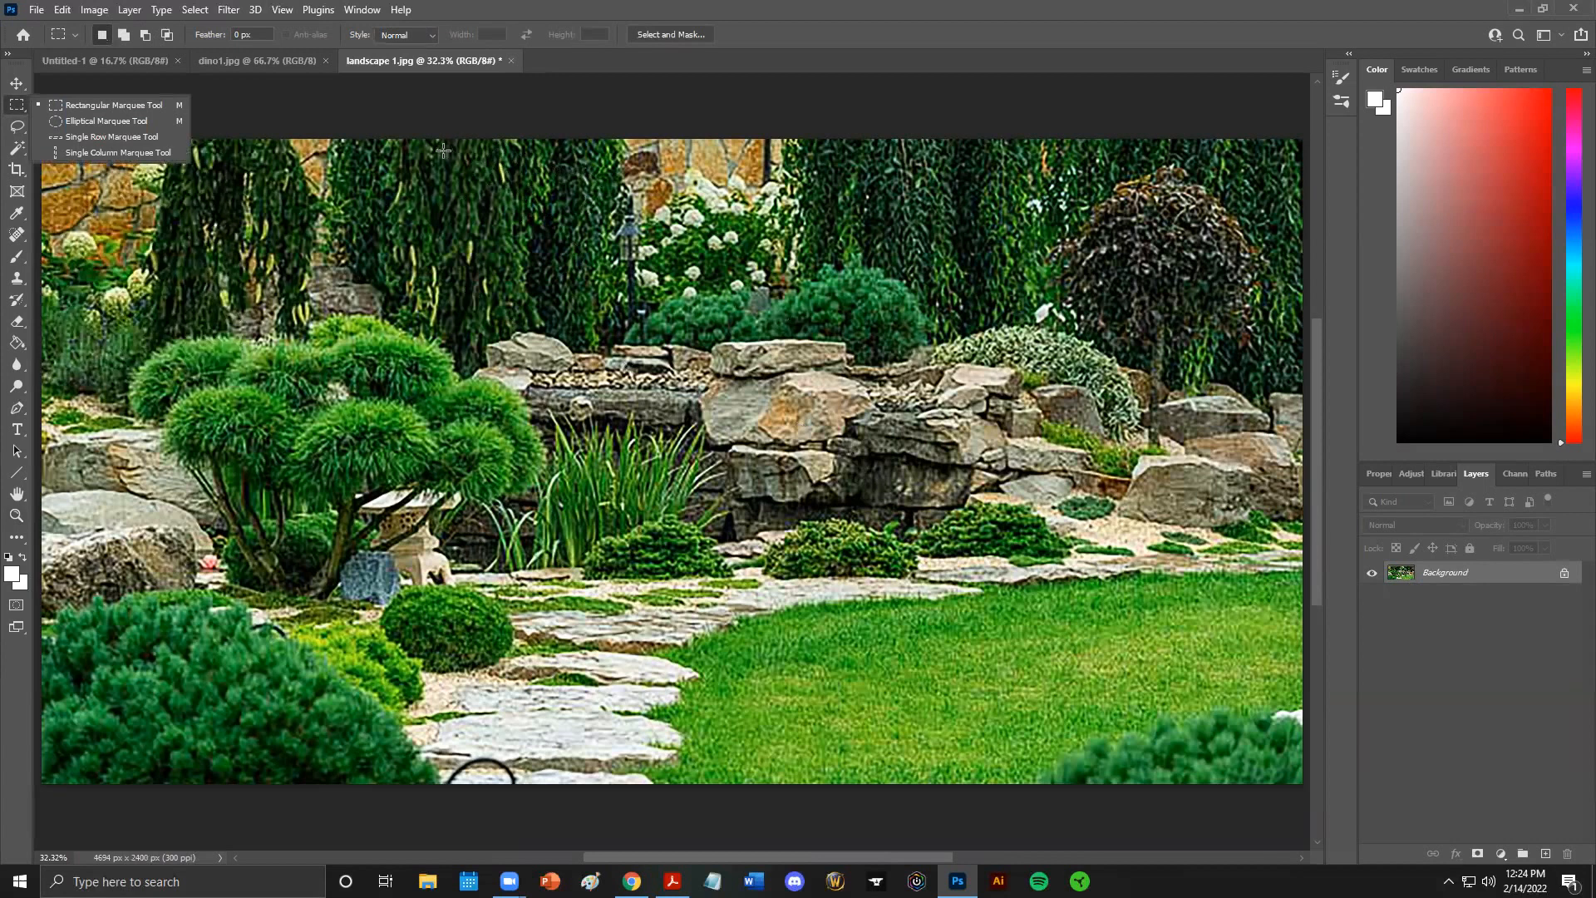
{"action": "left_click_drag", "start_coordinate": [441, 142], "coordinate": [1193, 779]}
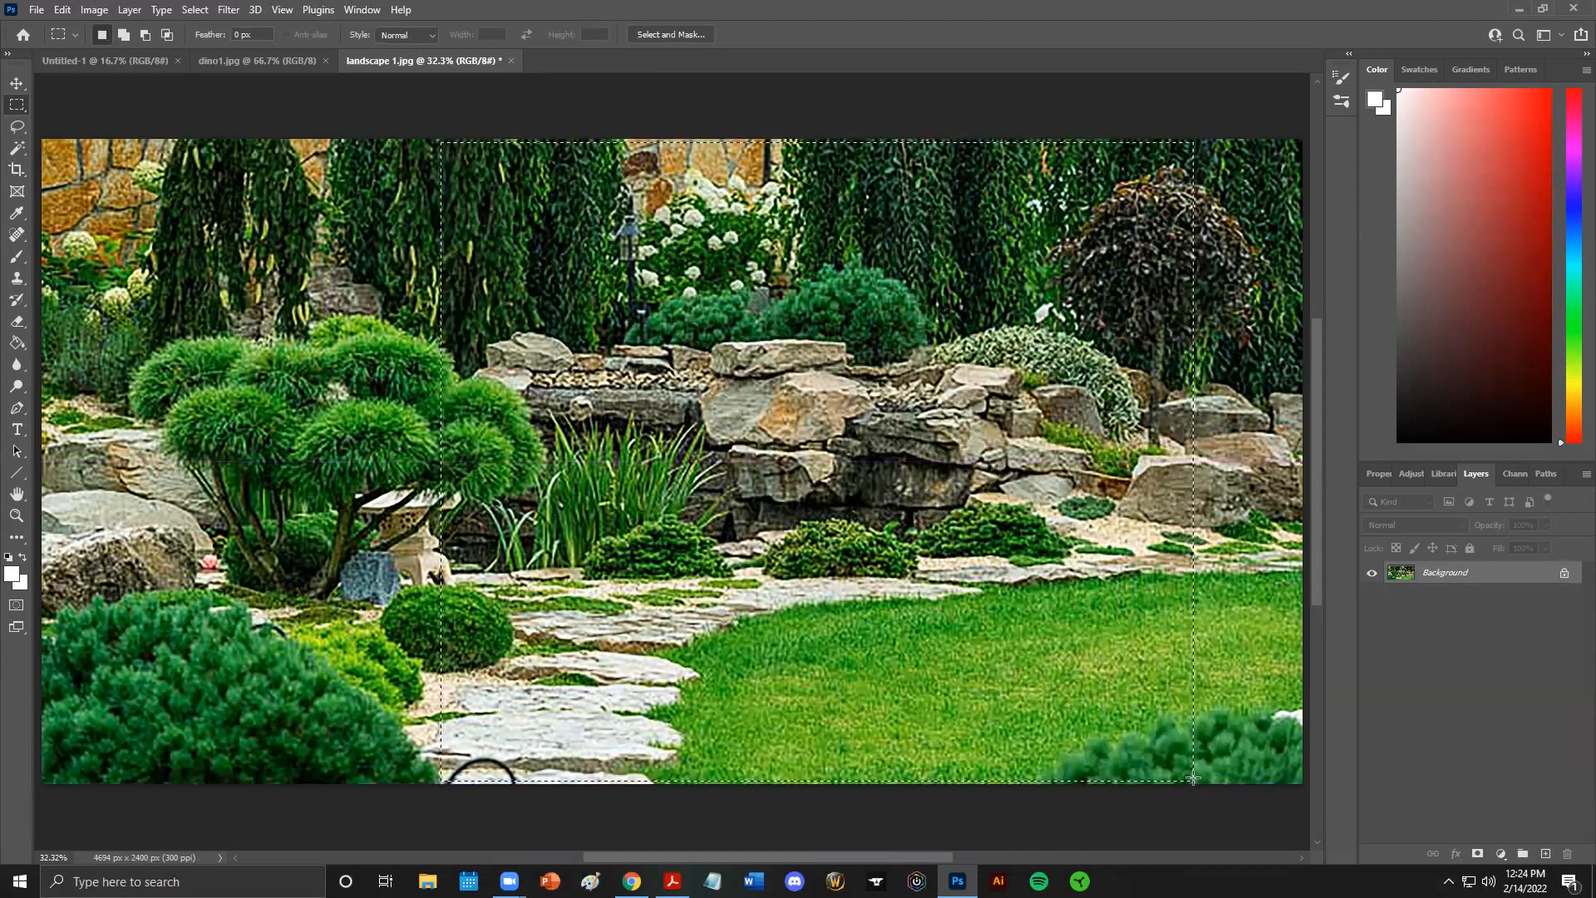
{"action": "right_click", "coordinate": [20, 110]}
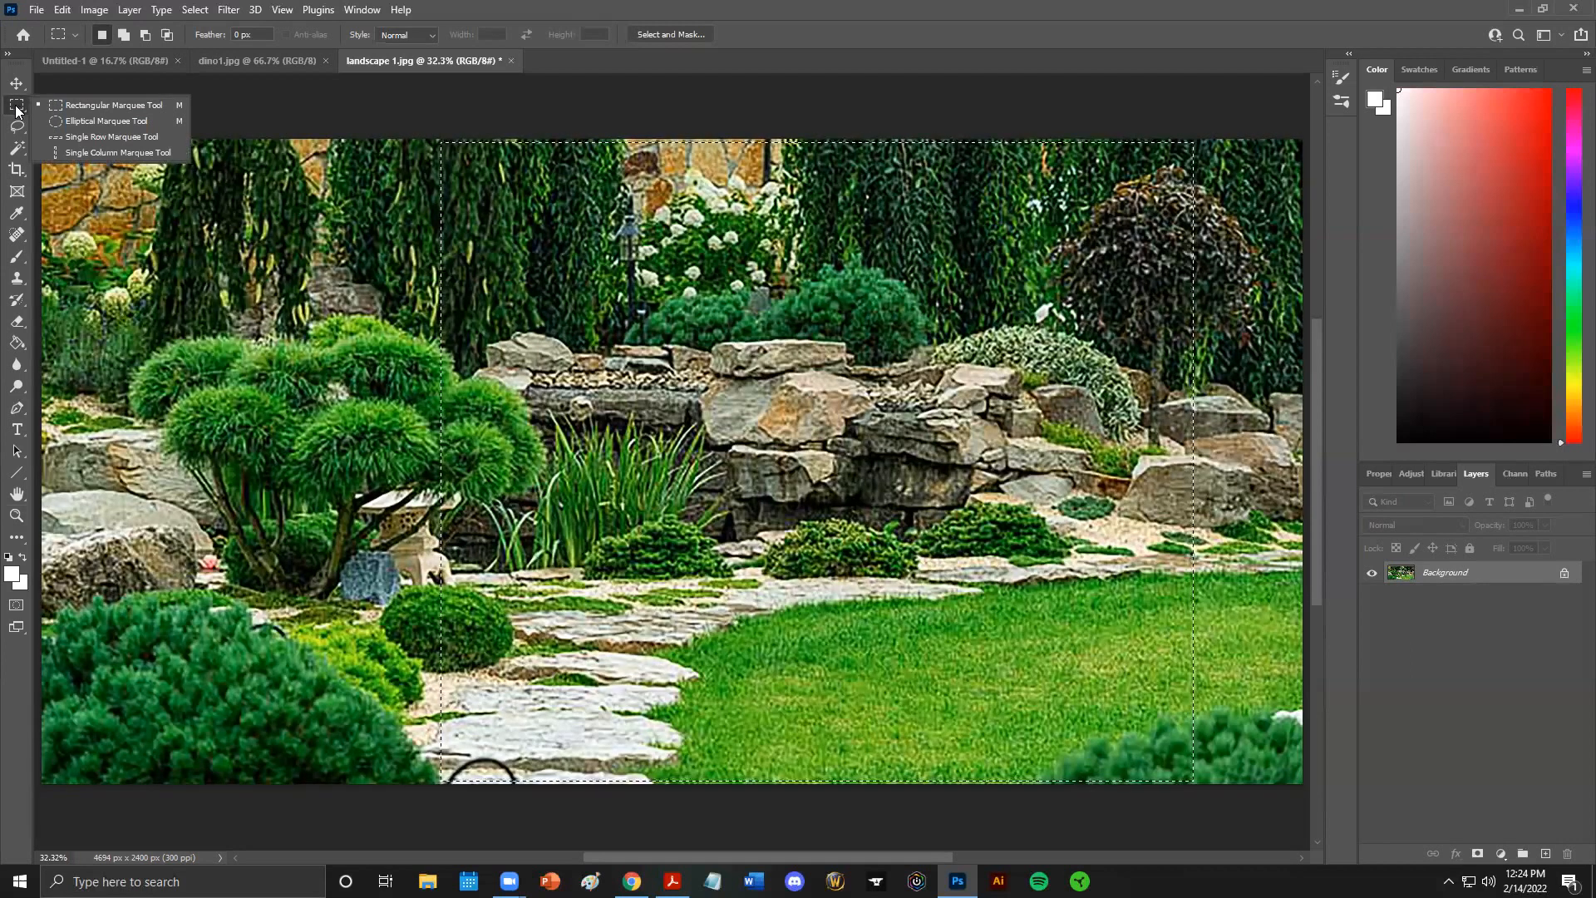
{"action": "left_click", "coordinate": [14, 84]}
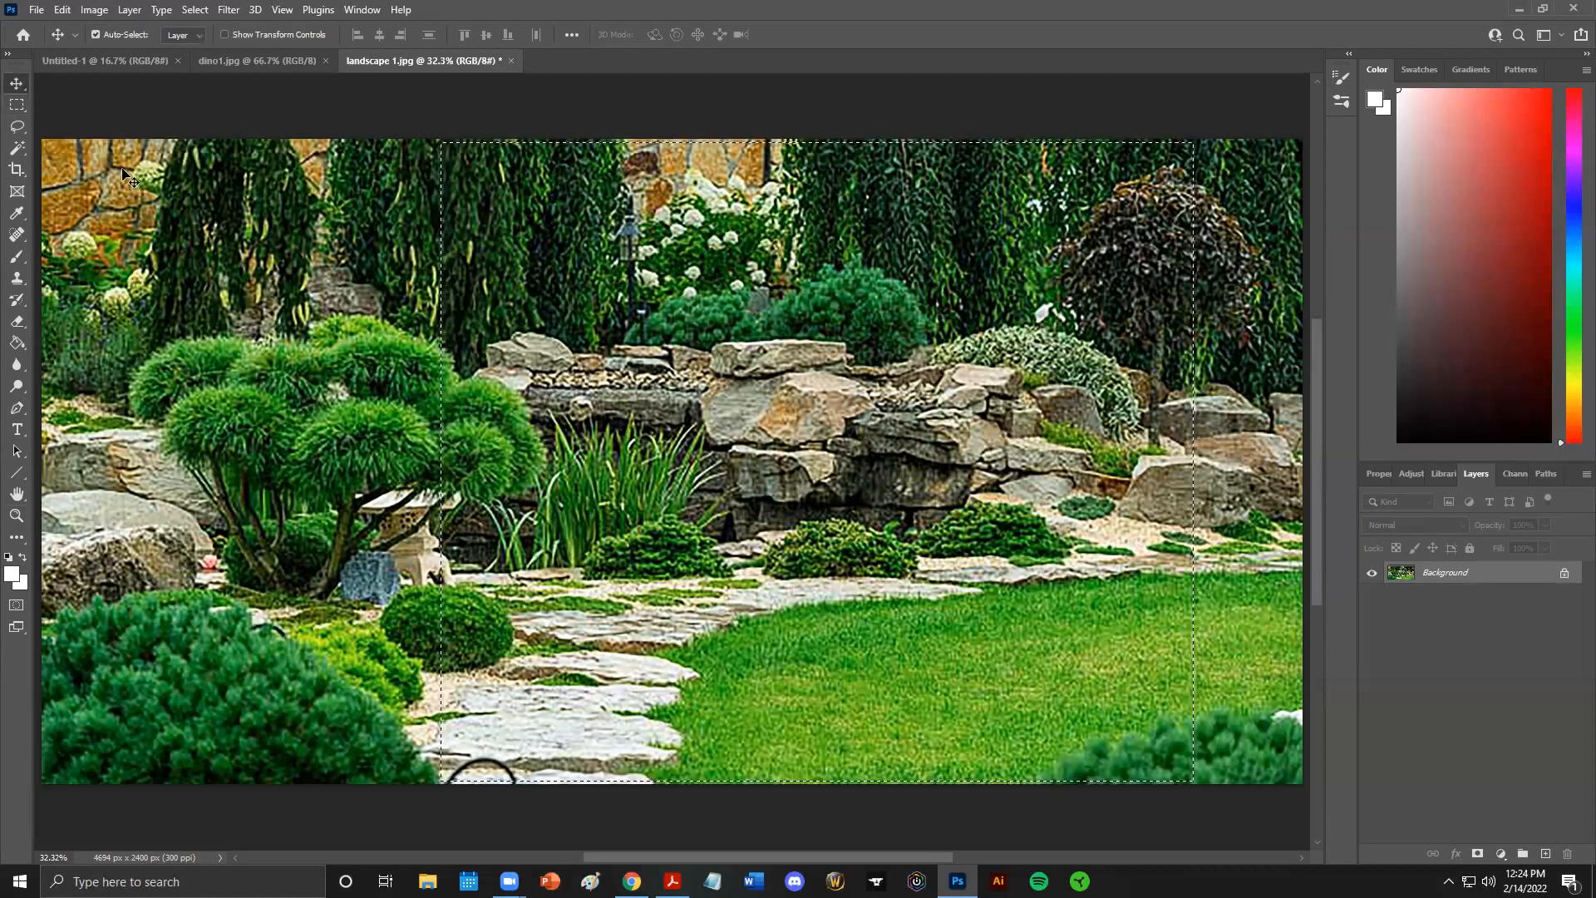
{"action": "left_click", "coordinate": [19, 127]}
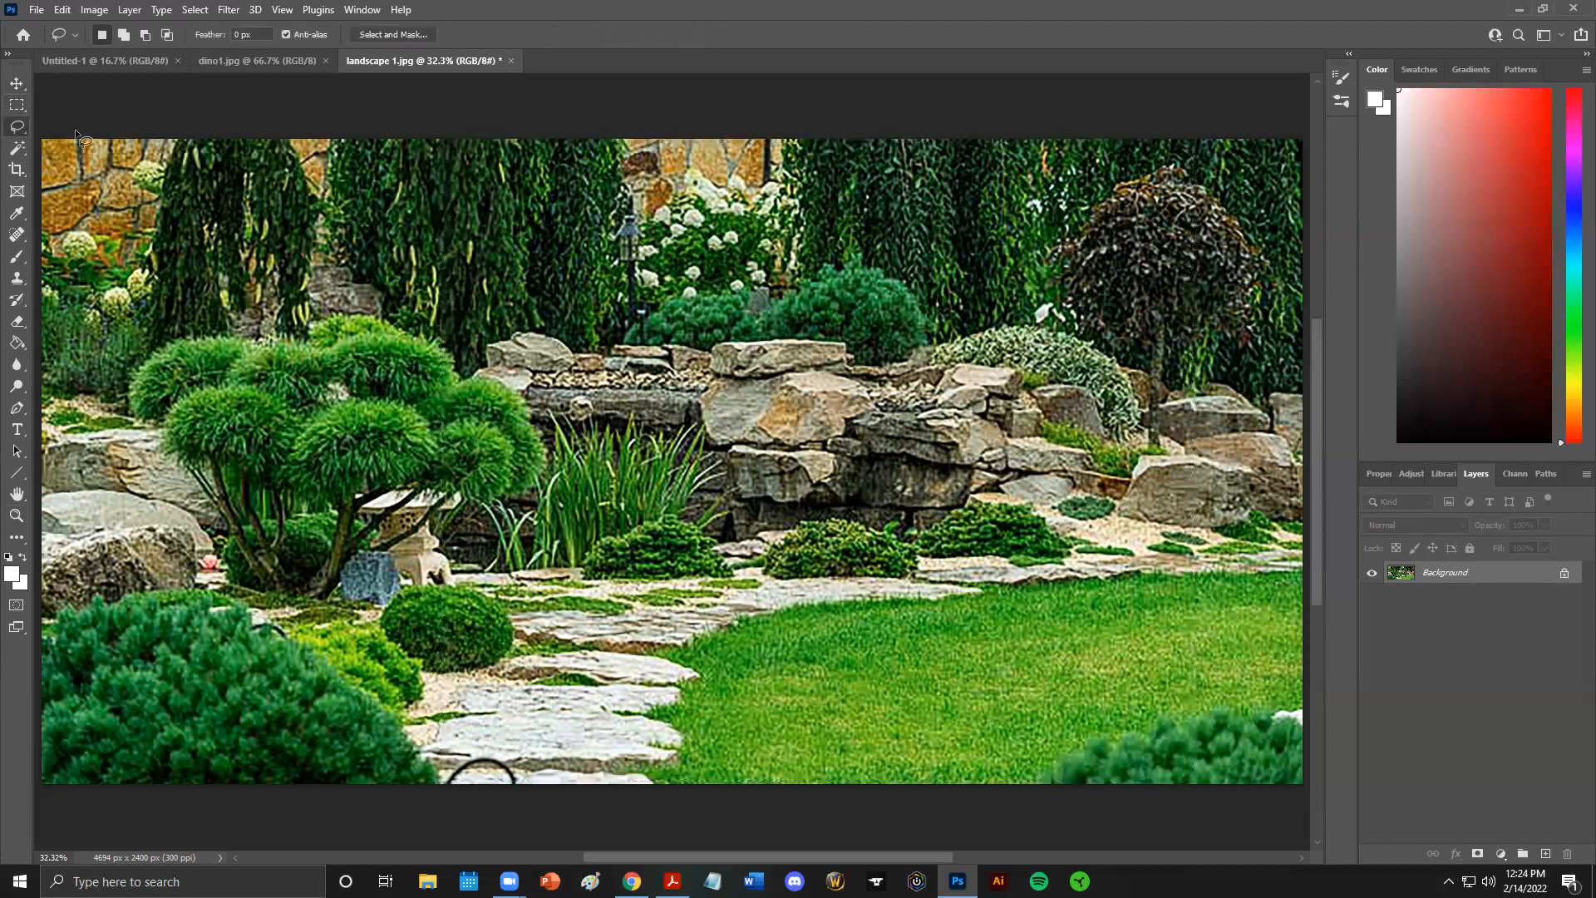
Select a roughly square, full-height area of the garden right of the bonsai-like tree with the Rectangular Marquee and copy it
{"action": "left_click", "coordinate": [18, 106]}
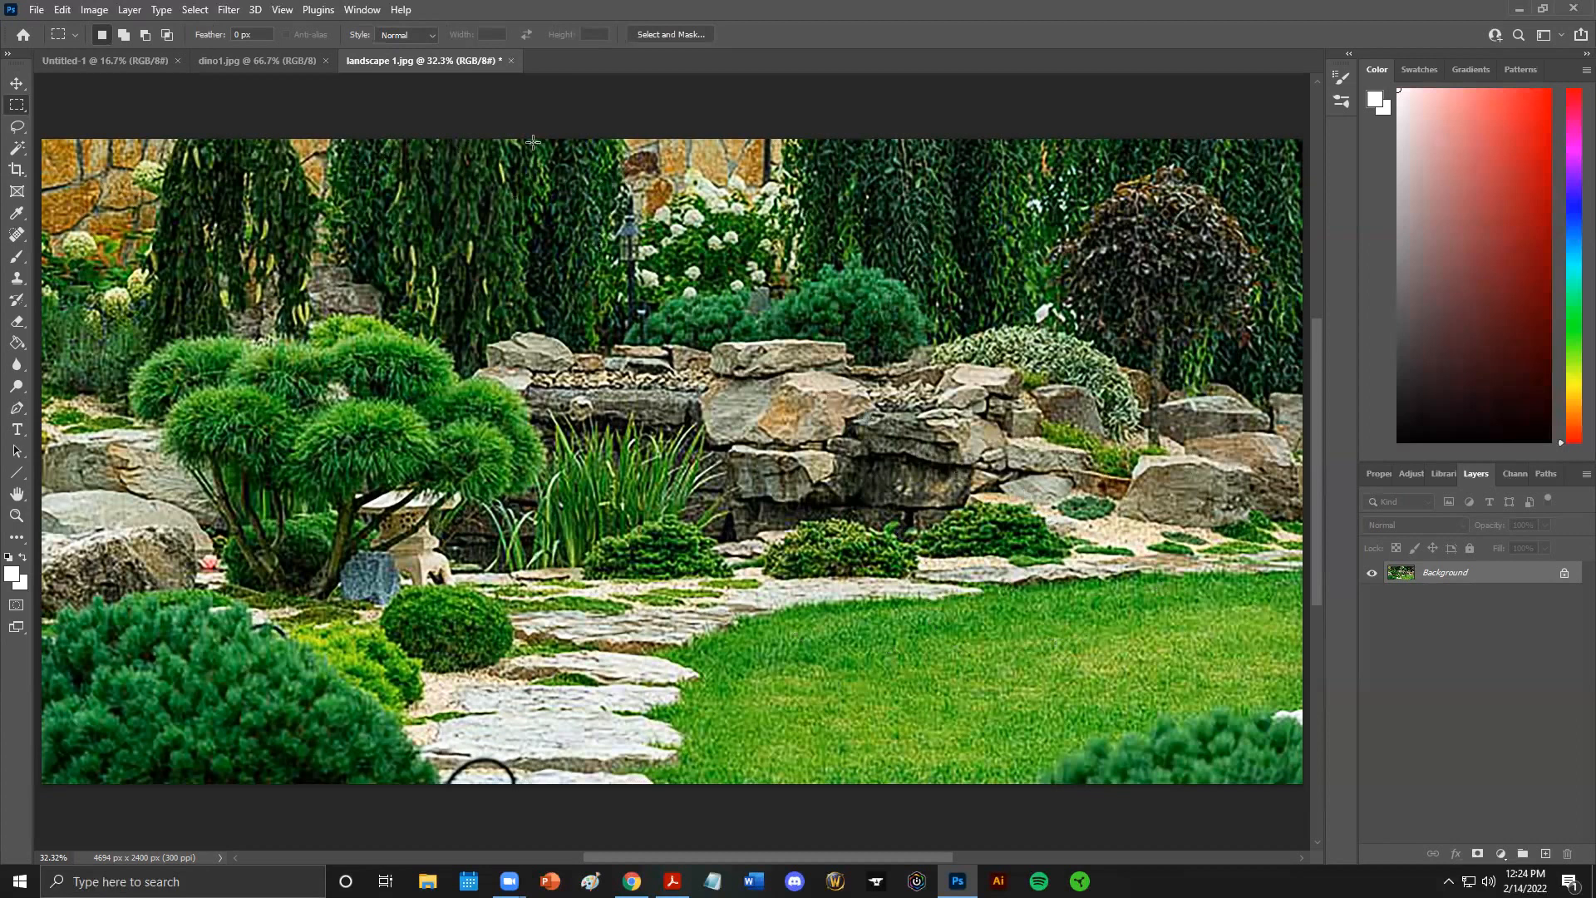
{"action": "left_click_drag", "start_coordinate": [533, 142], "coordinate": [1207, 785]}
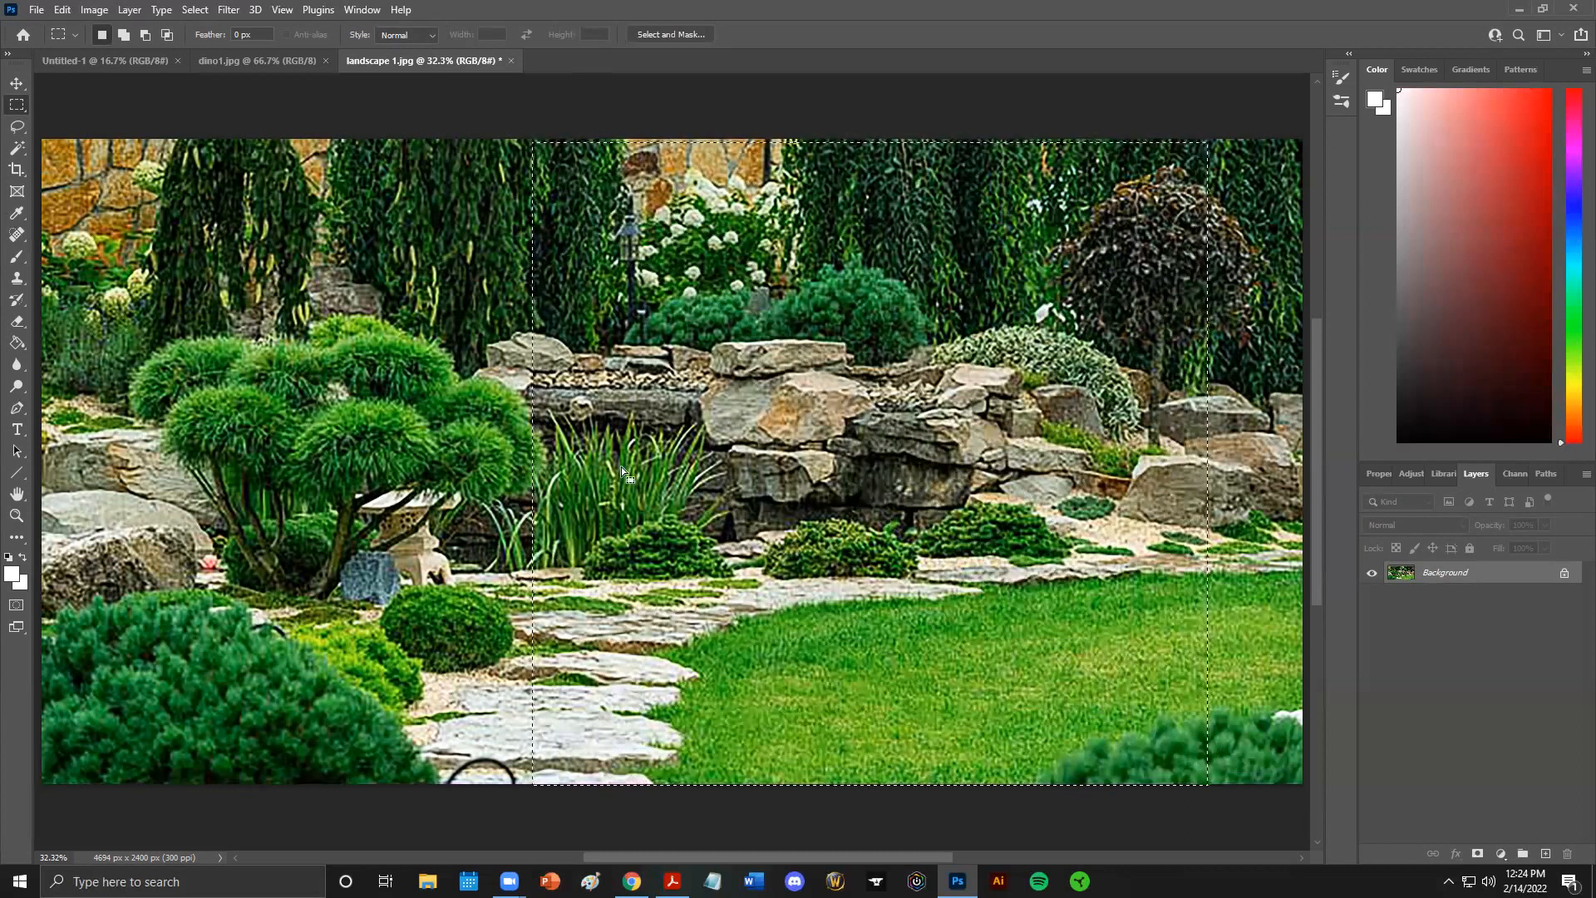
{"action": "left_click", "coordinate": [60, 10]}
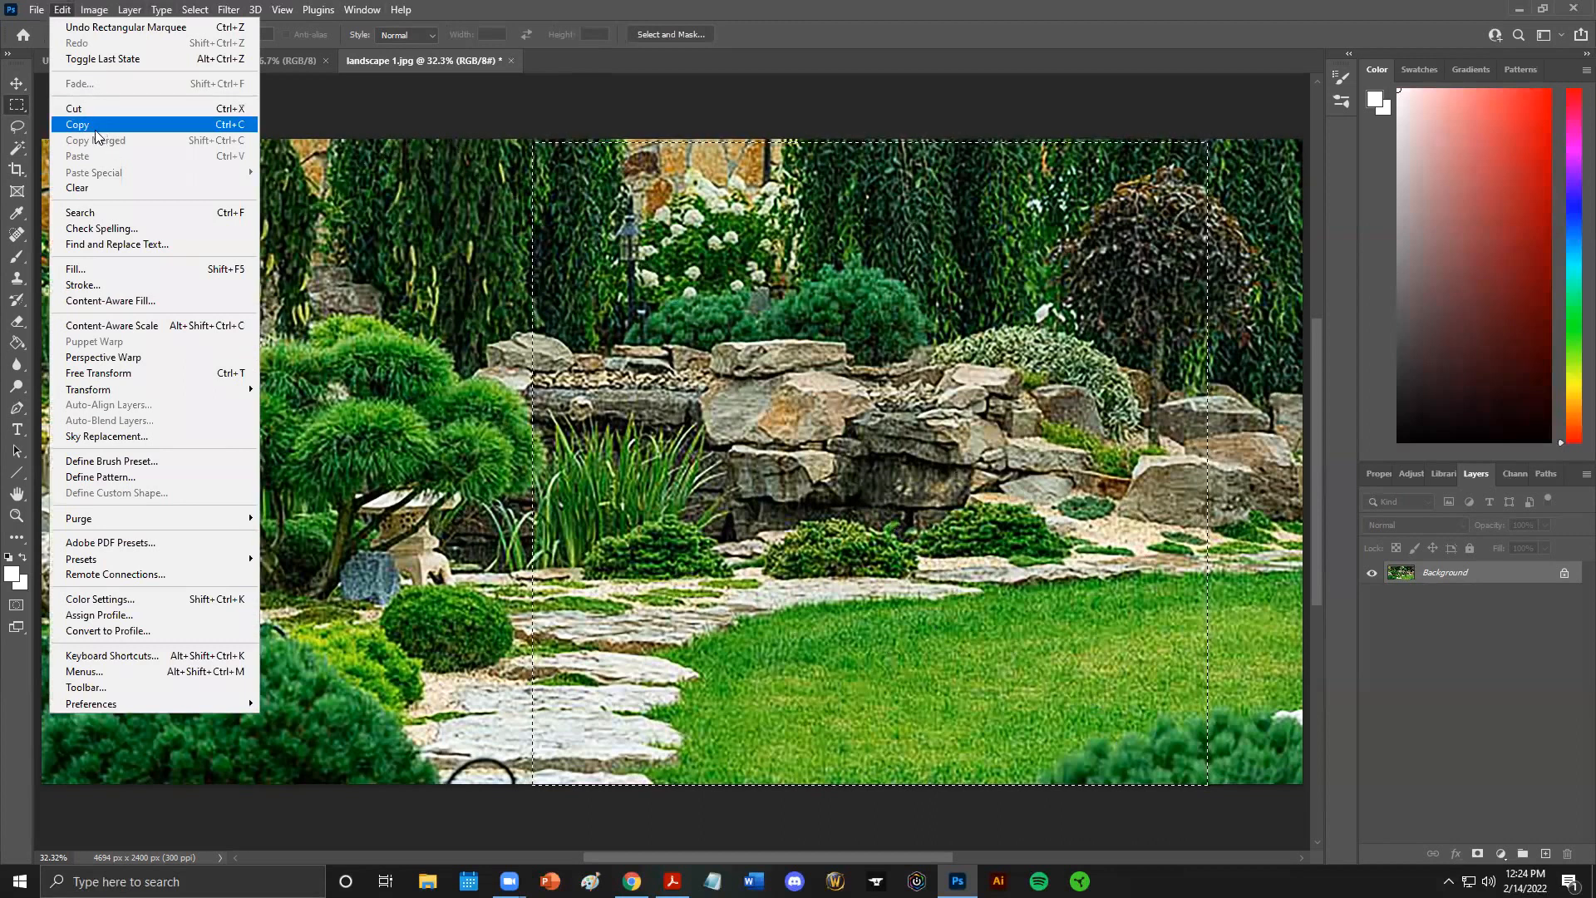
{"action": "left_click", "coordinate": [142, 121]}
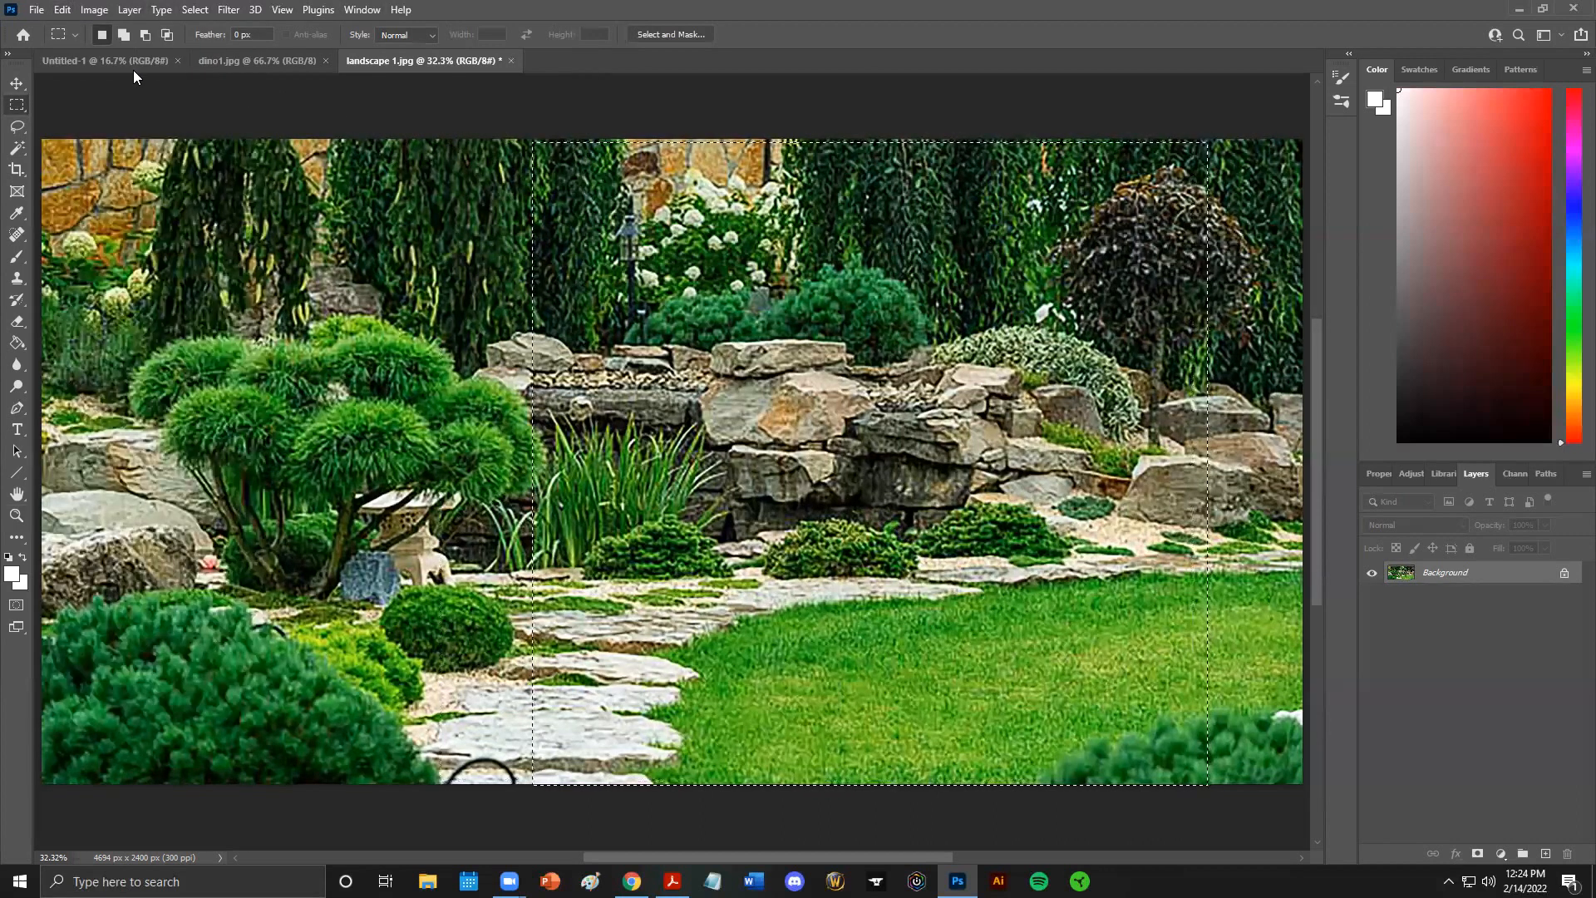
Paste the copied garden area into the Untitled-1 document
{"action": "left_click", "coordinate": [85, 60]}
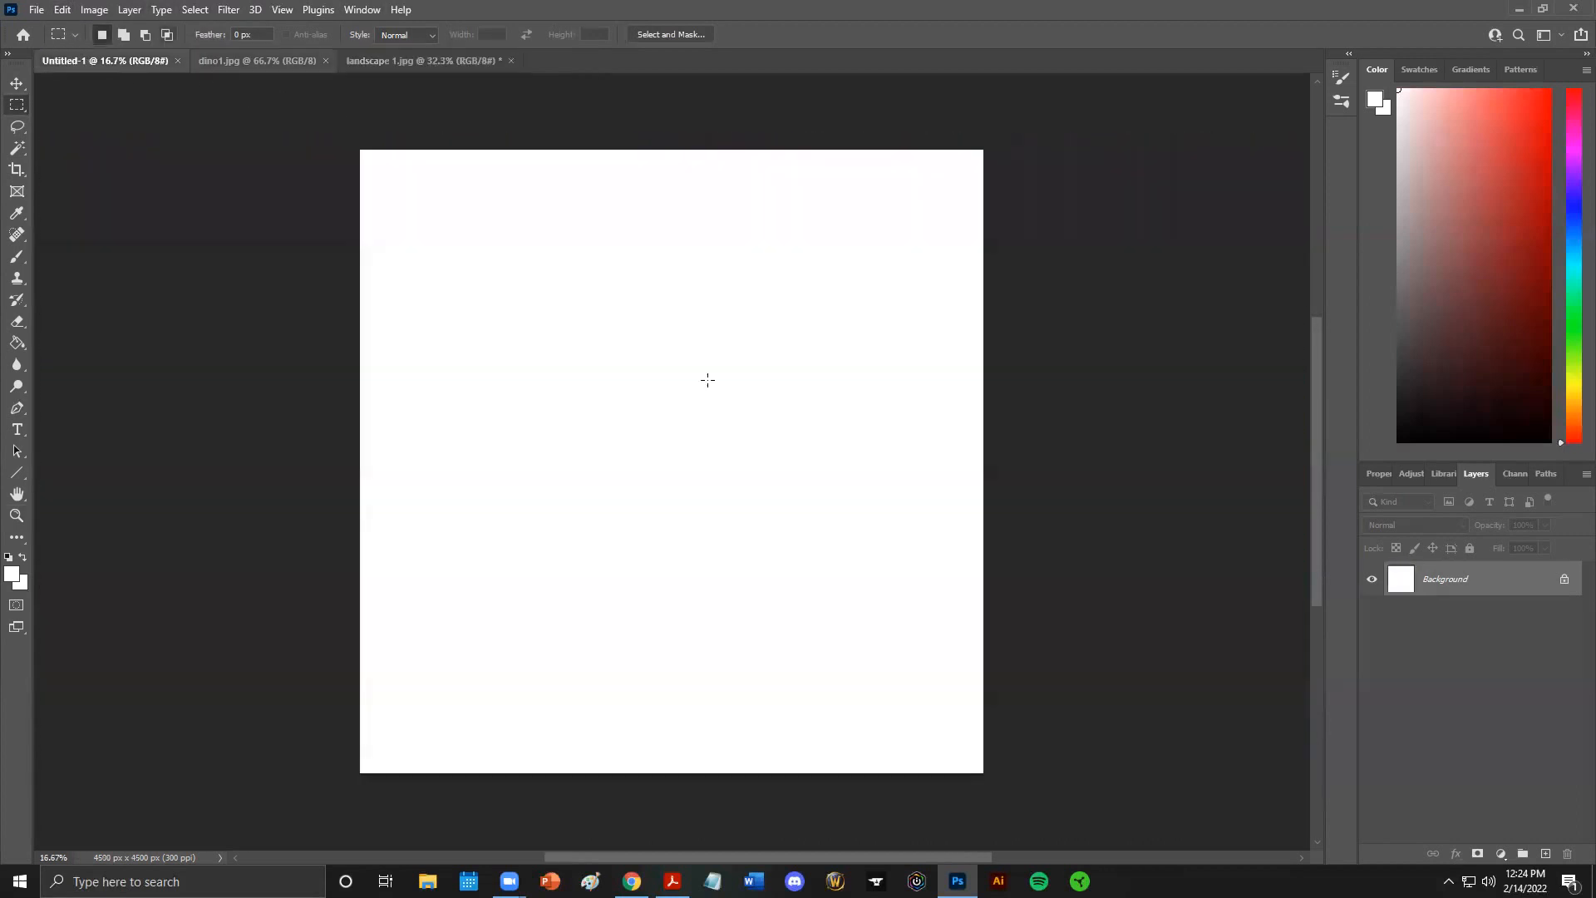
{"action": "left_click", "coordinate": [63, 11]}
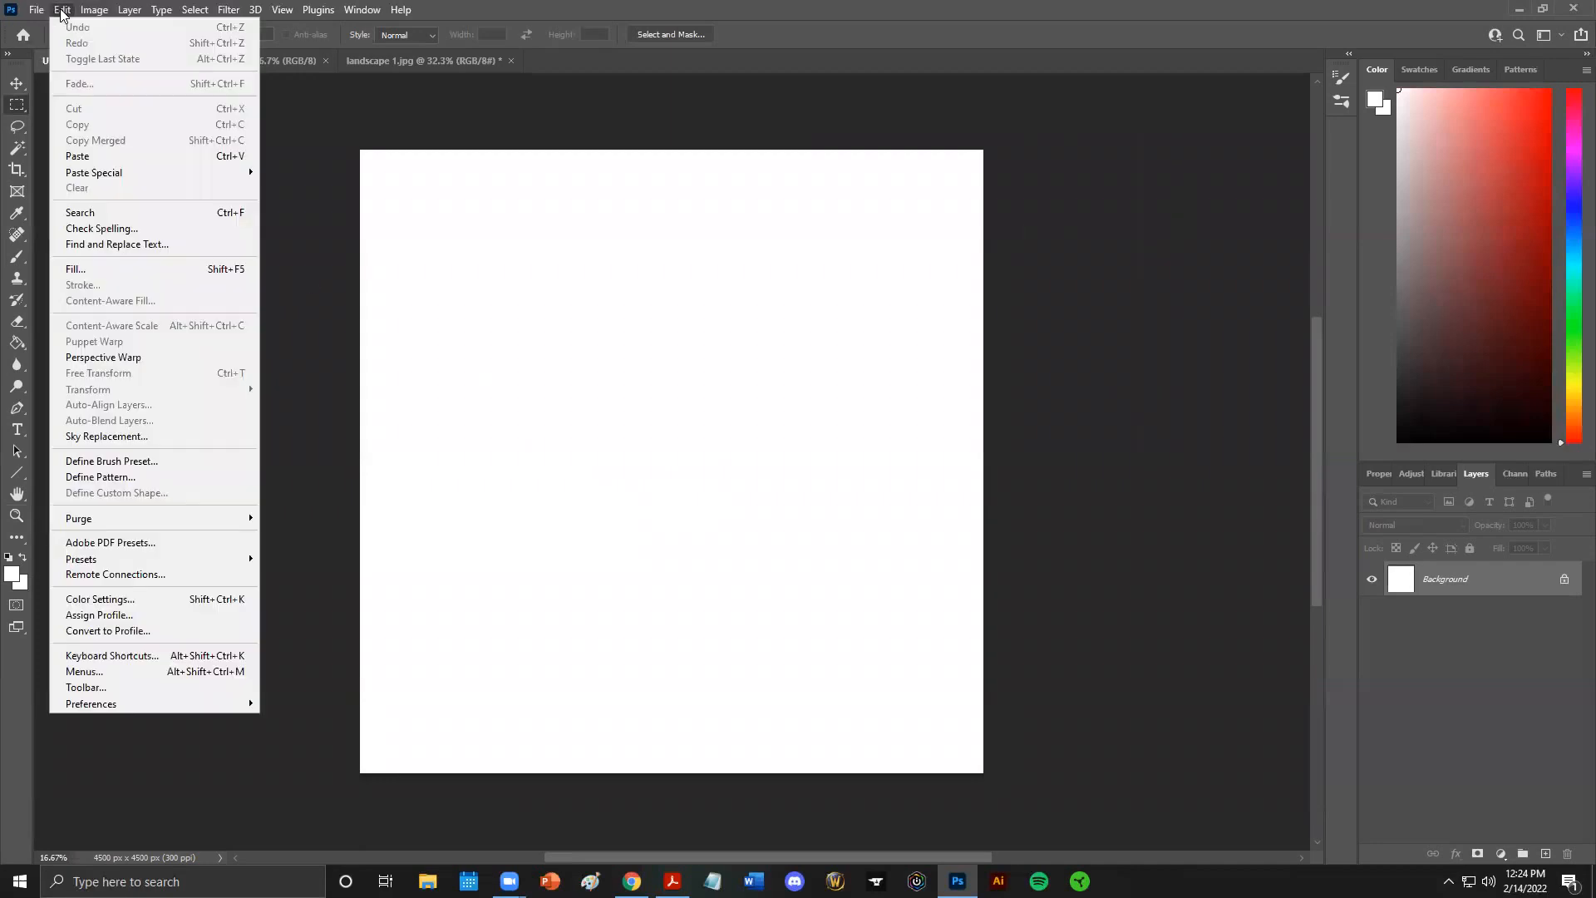
{"action": "left_click", "coordinate": [87, 155]}
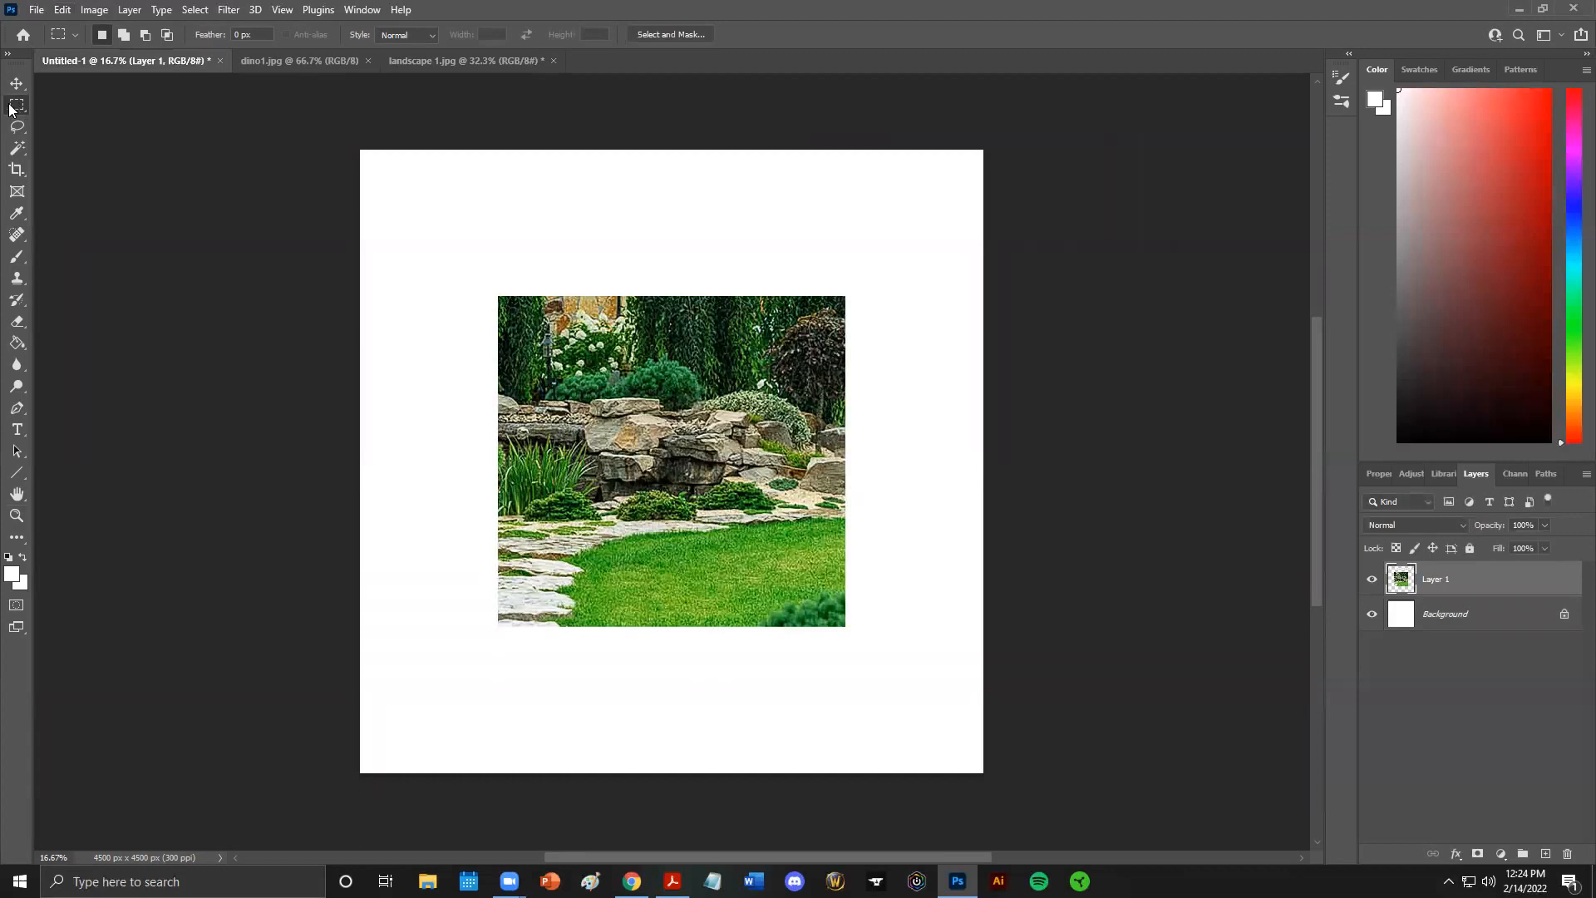
Select the pasted garden image by picking the empty area around it with the Magic Wand and inverting the selection
{"action": "left_click", "coordinate": [20, 158]}
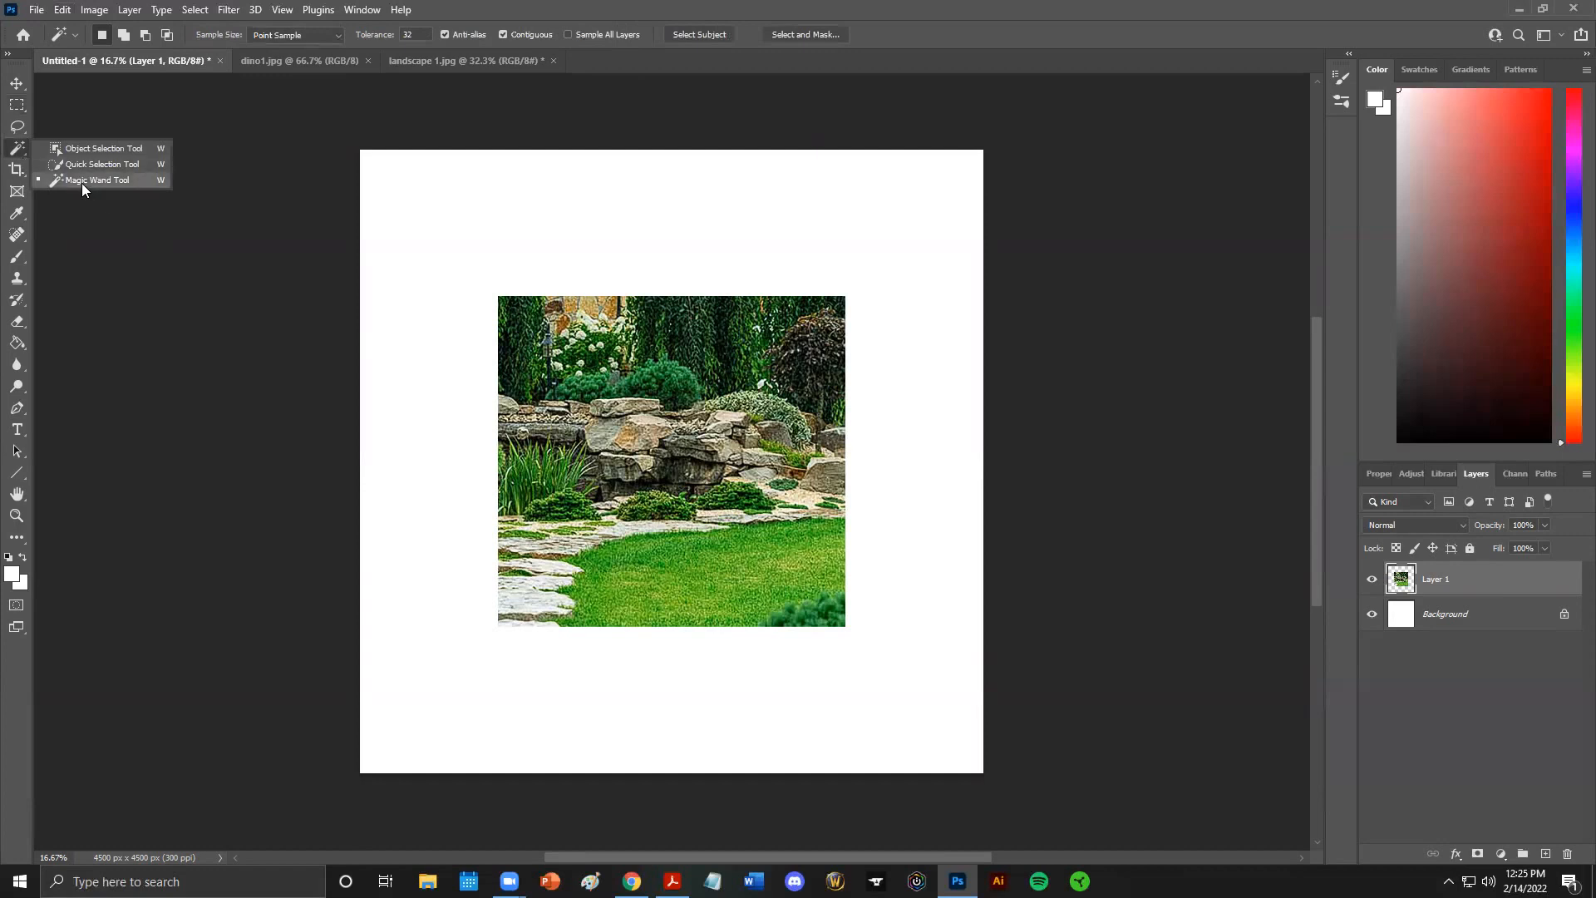
{"action": "left_click", "coordinate": [70, 184]}
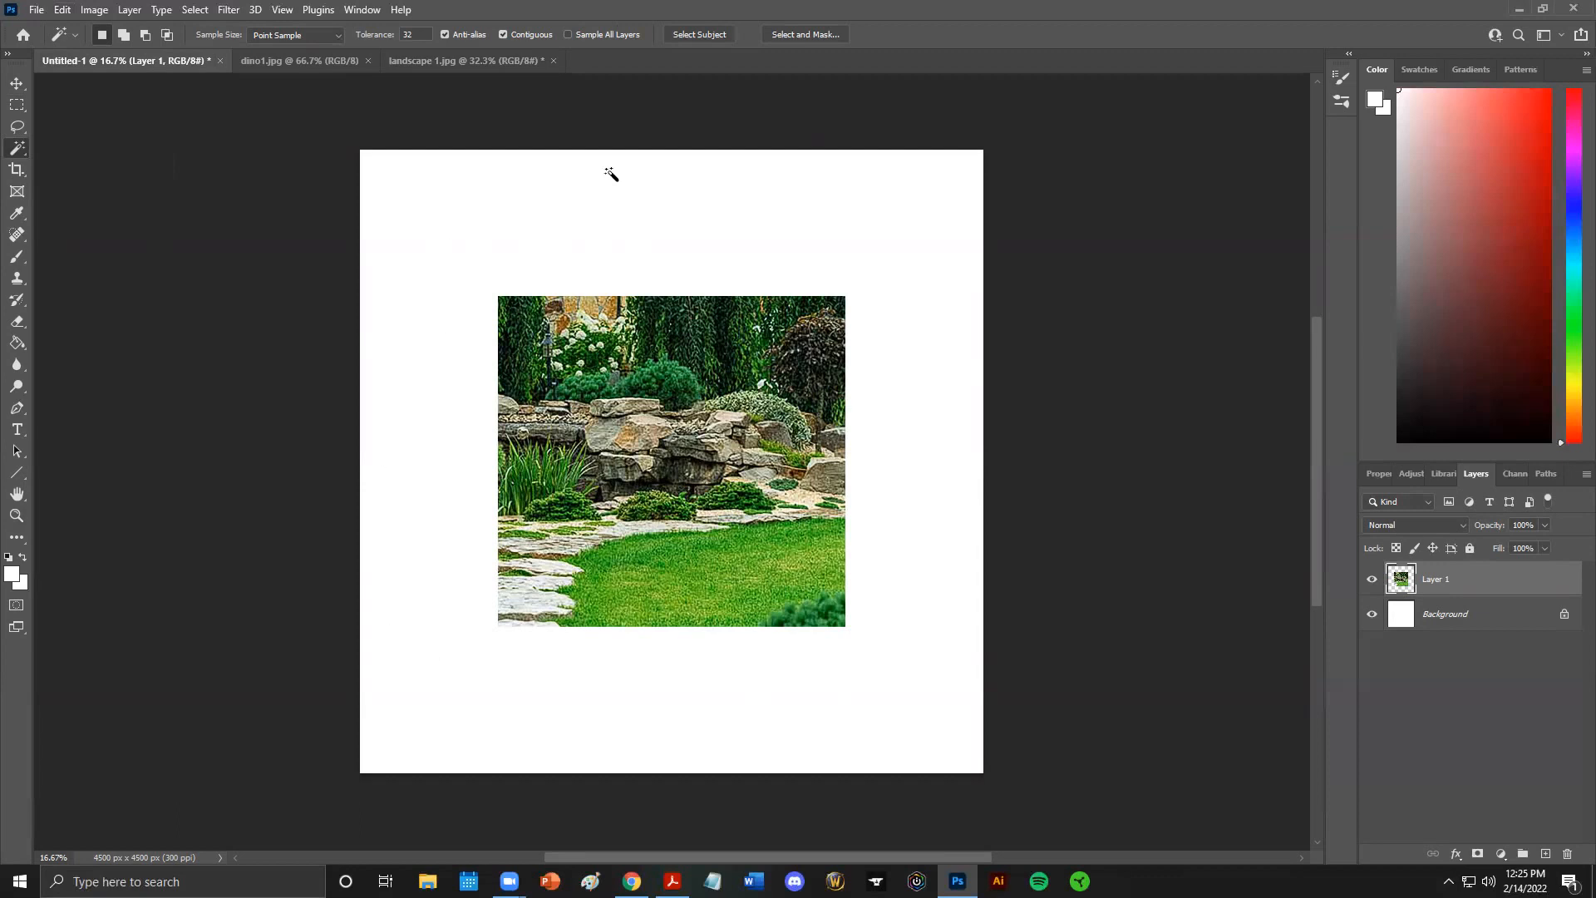
{"action": "left_click", "coordinate": [753, 226]}
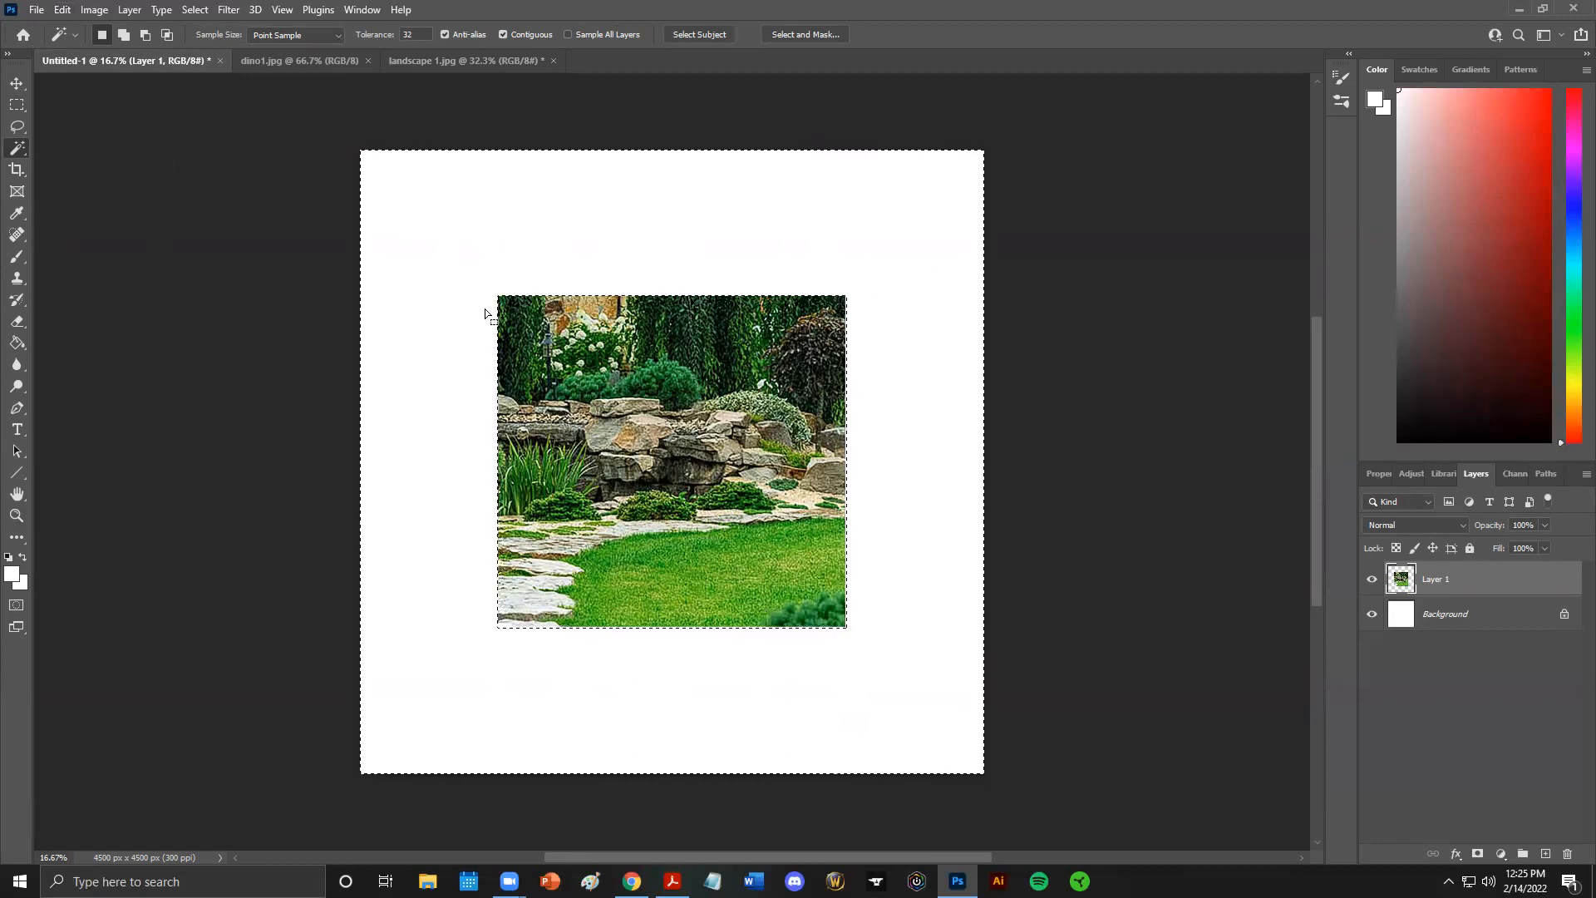
{"action": "left_click", "coordinate": [196, 10]}
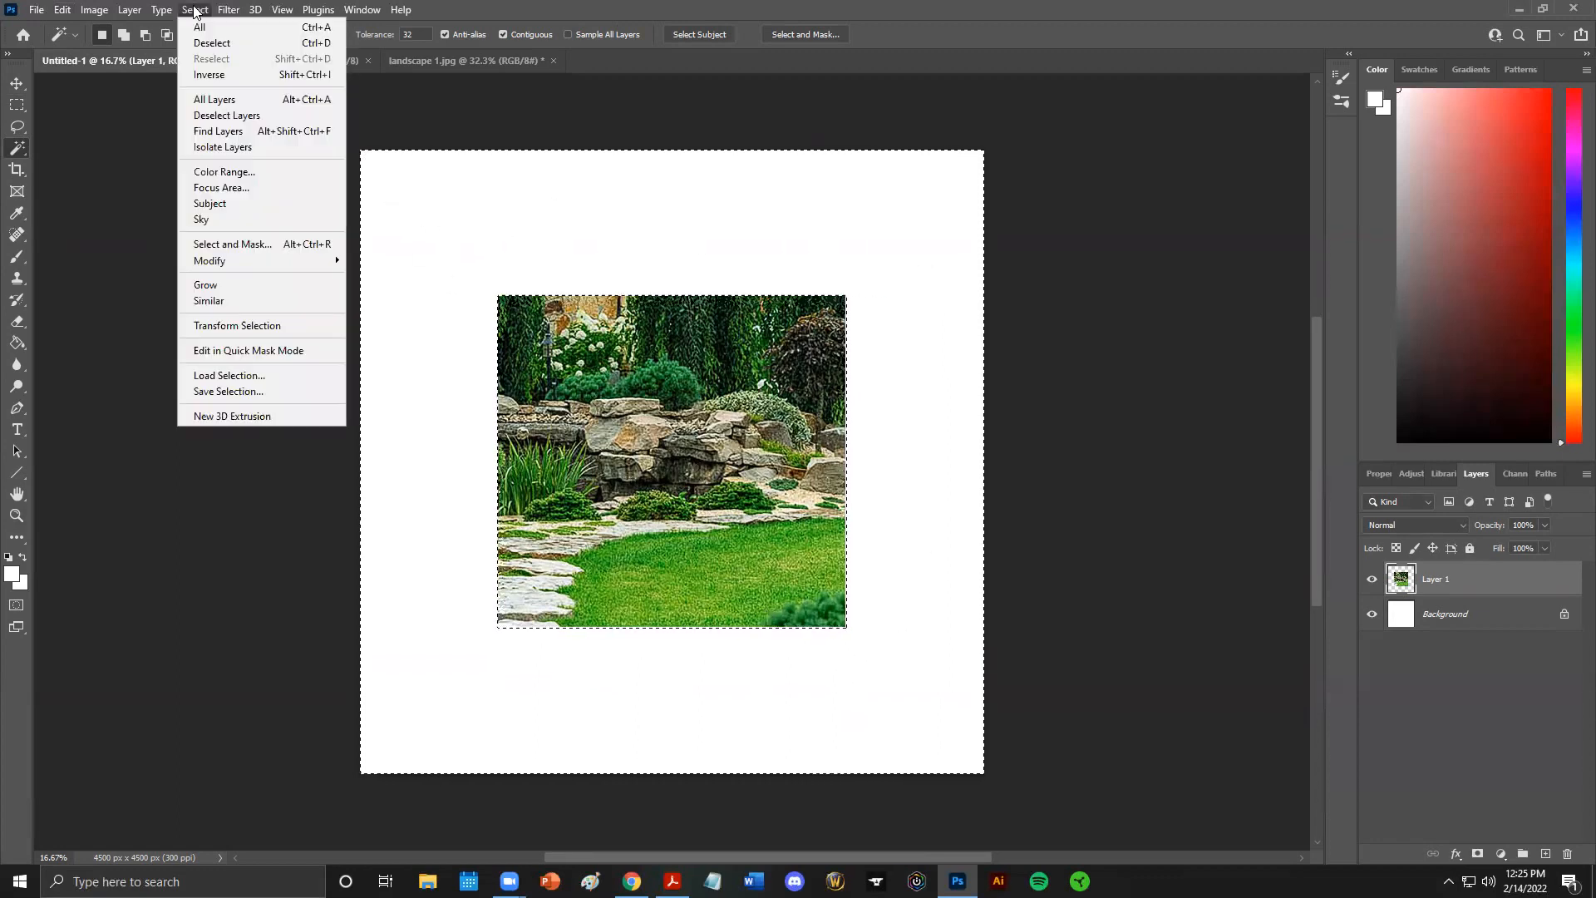
{"action": "left_click", "coordinate": [208, 76]}
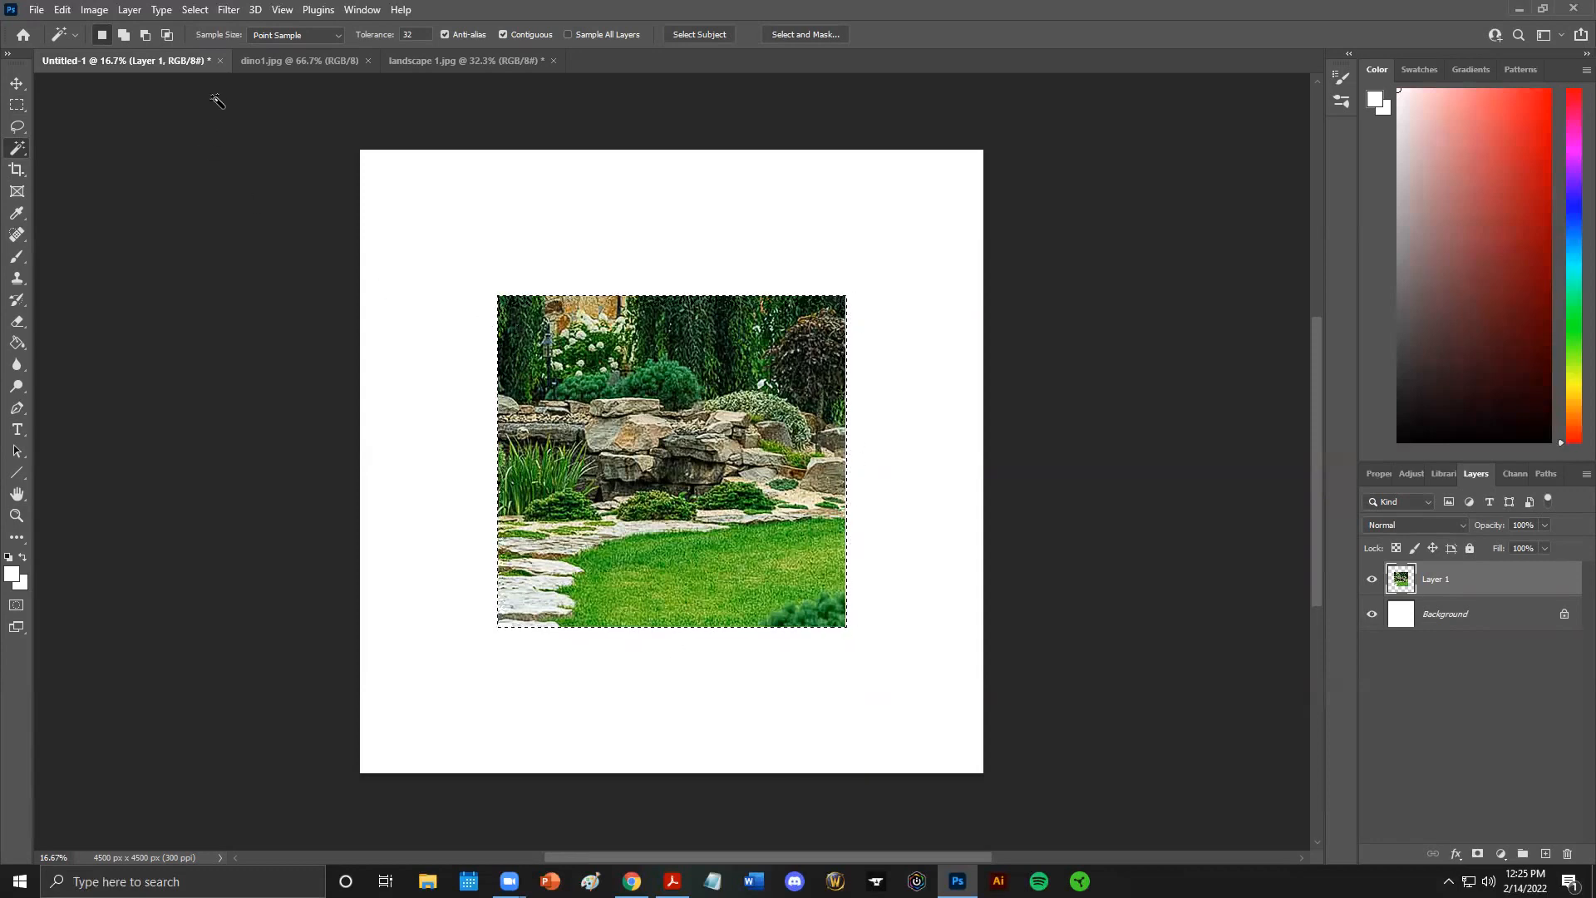
Start a Scale transform on the selected garden image
{"action": "left_click", "coordinate": [63, 10]}
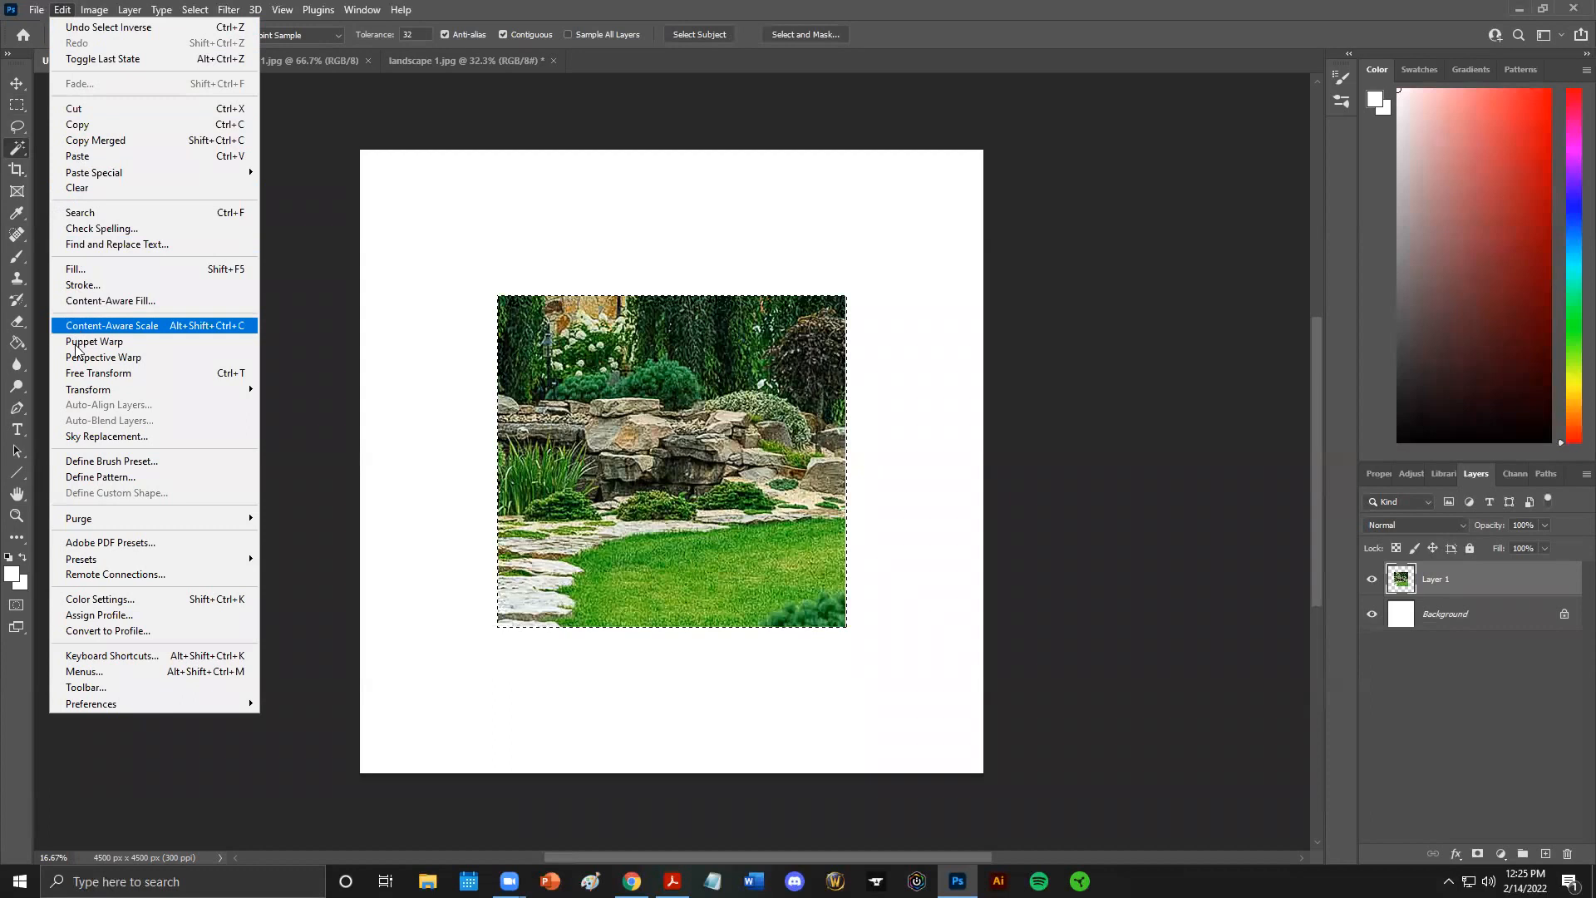
{"action": "mouse_move", "coordinate": [76, 395]}
{"action": "left_click", "coordinate": [294, 422]}
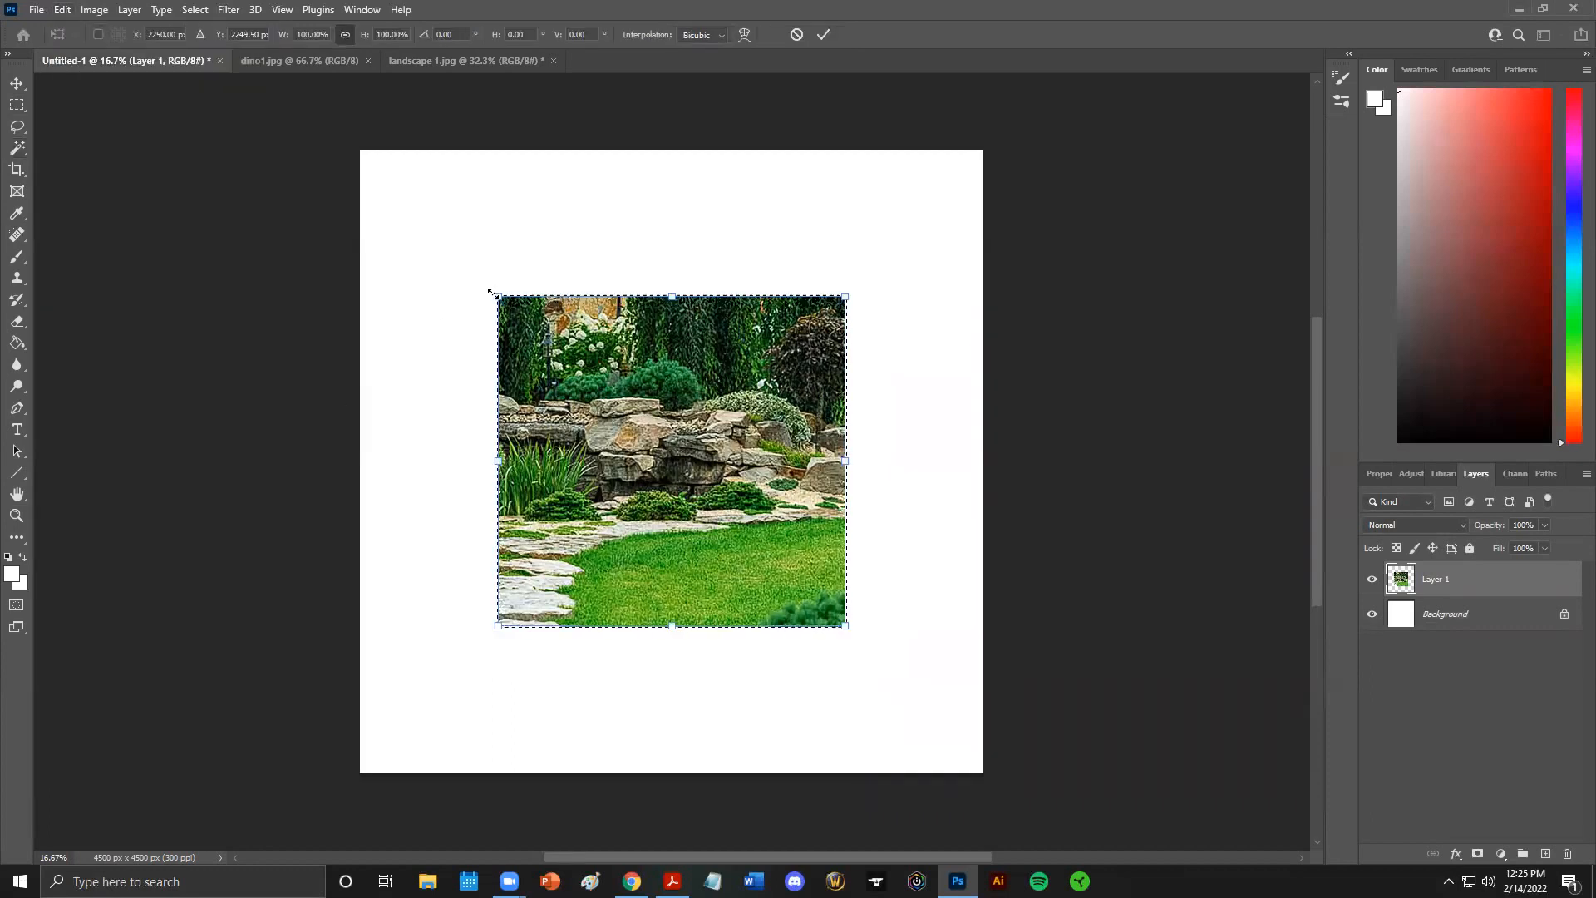
Try enlarging the garden image from its upper-left corner, first freely and again about its centre, undoing each attempt
{"action": "left_click_drag", "start_coordinate": [493, 294], "coordinate": [456, 258]}
{"action": "left_click", "coordinate": [62, 10]}
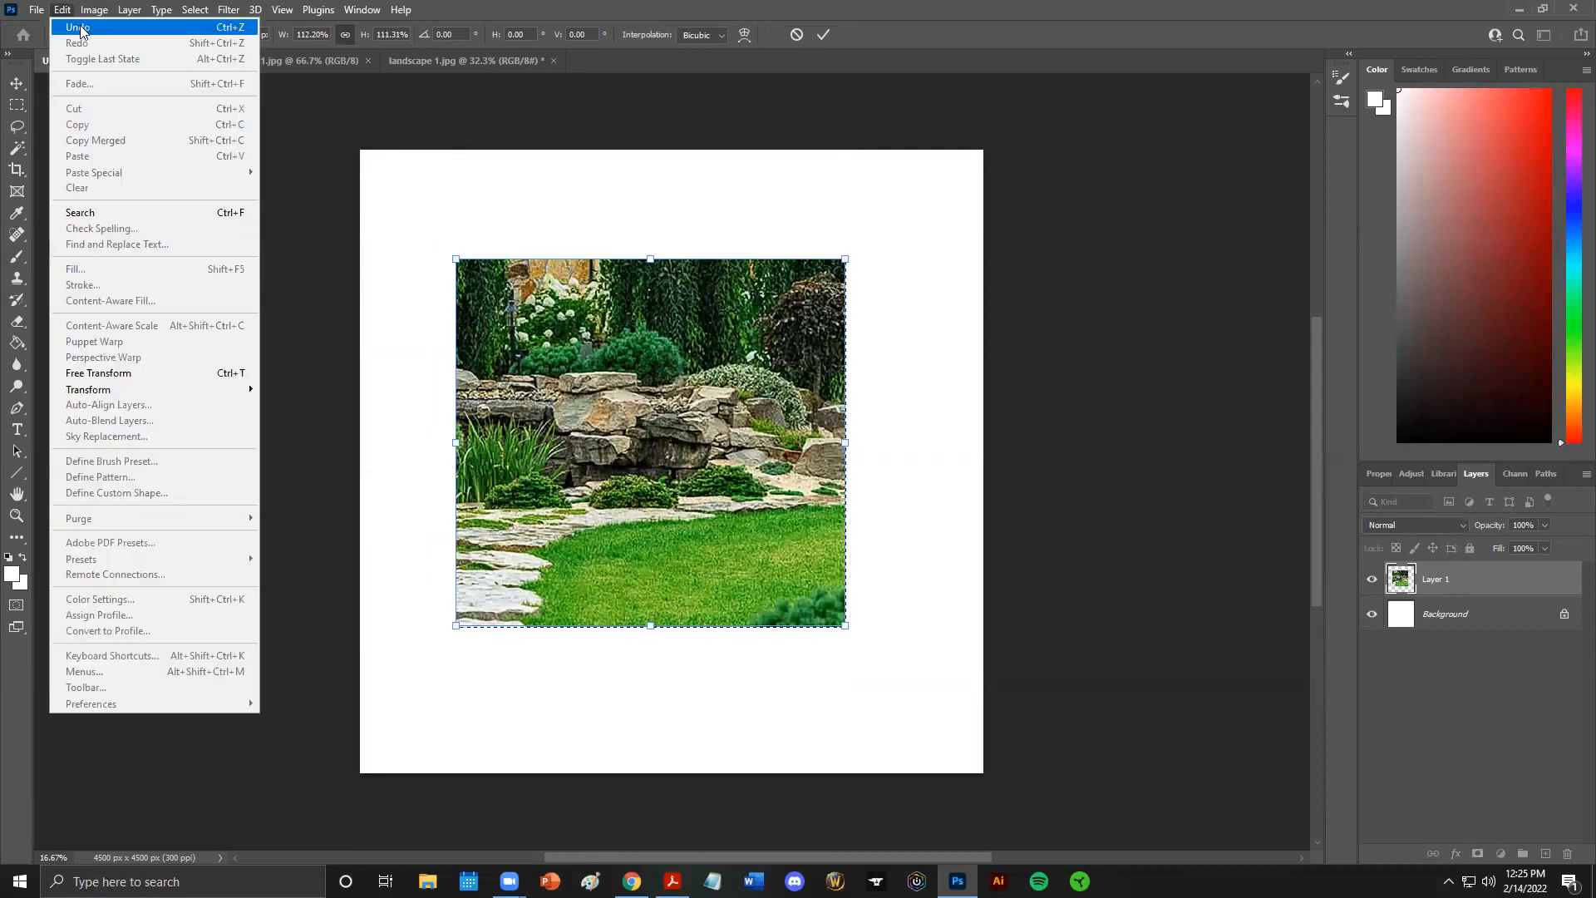
{"action": "left_click", "coordinate": [83, 28]}
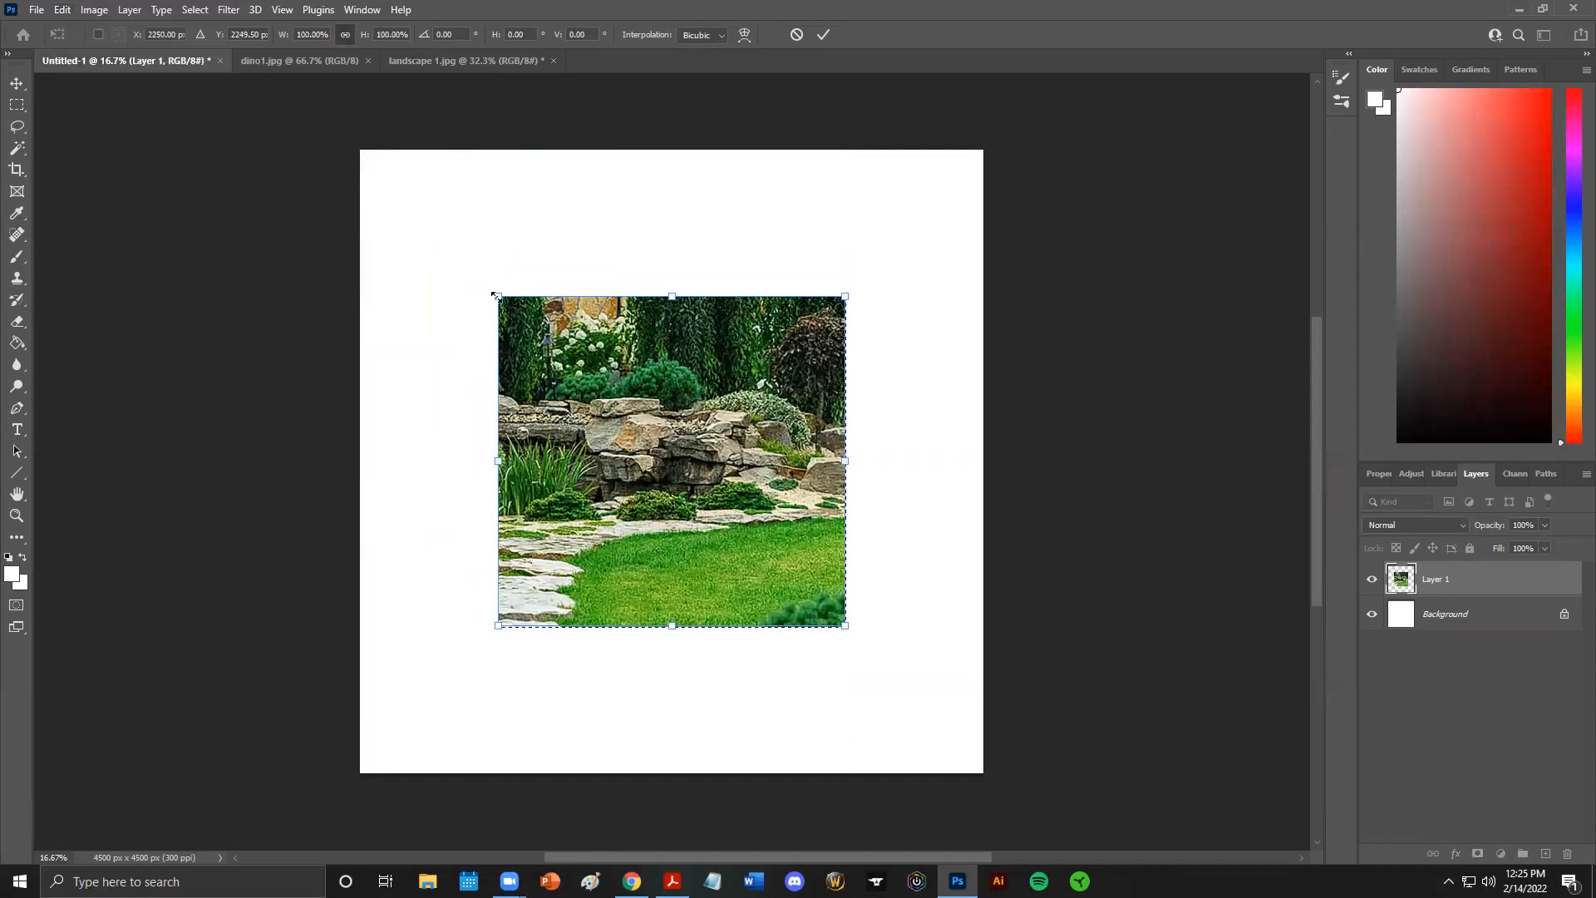
{"action": "left_click_drag", "start_coordinate": [495, 289], "coordinate": [461, 286]}
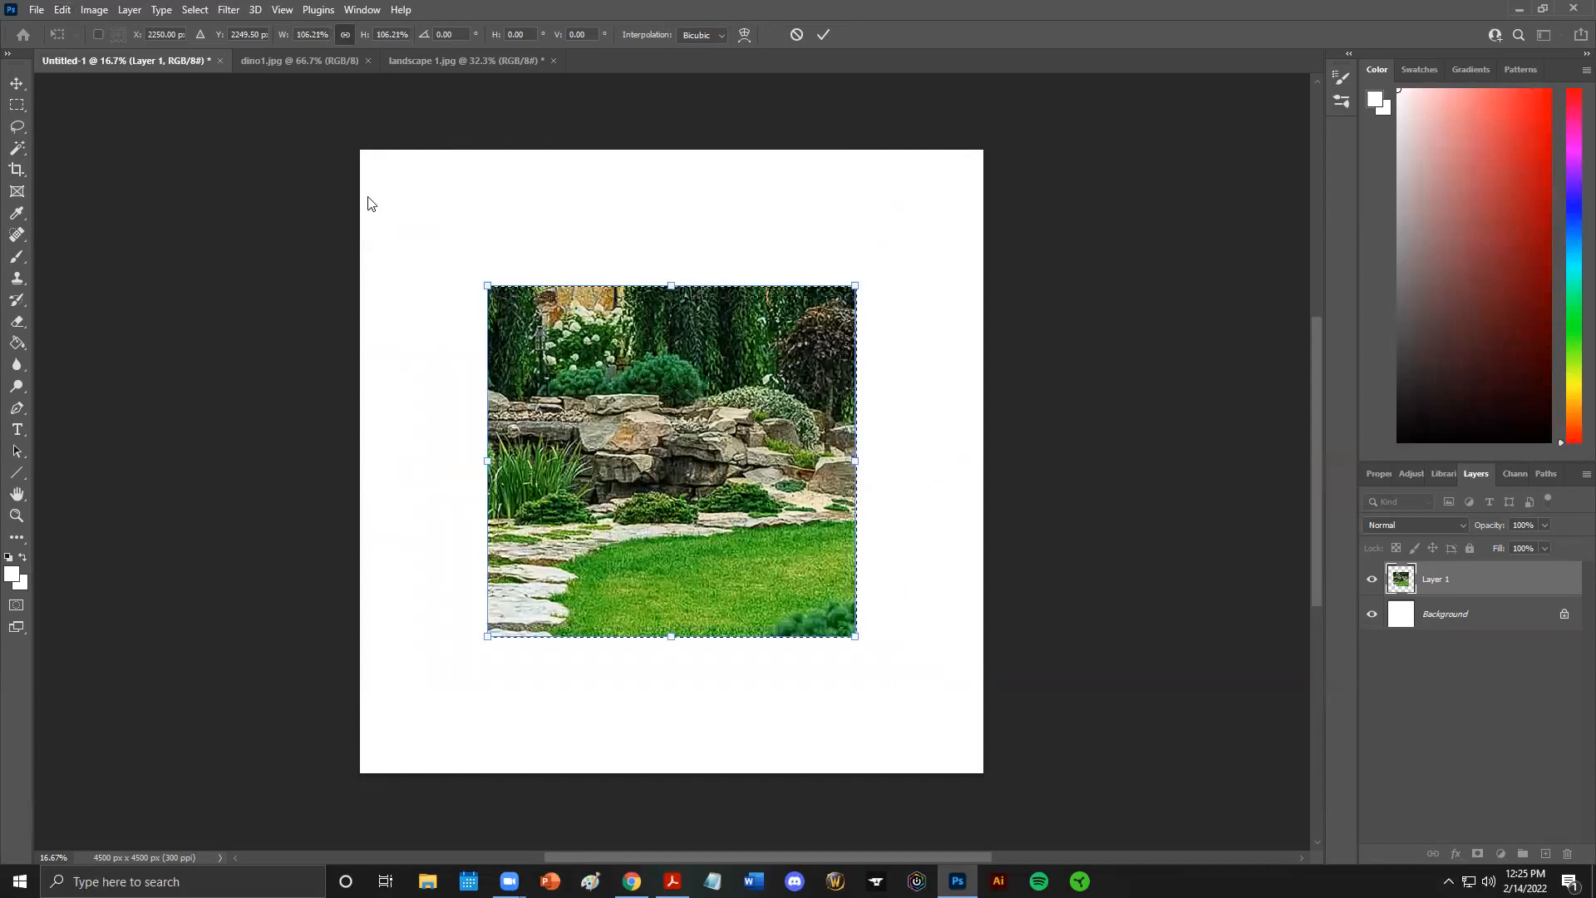
{"action": "left_click", "coordinate": [62, 9]}
{"action": "left_click", "coordinate": [73, 22]}
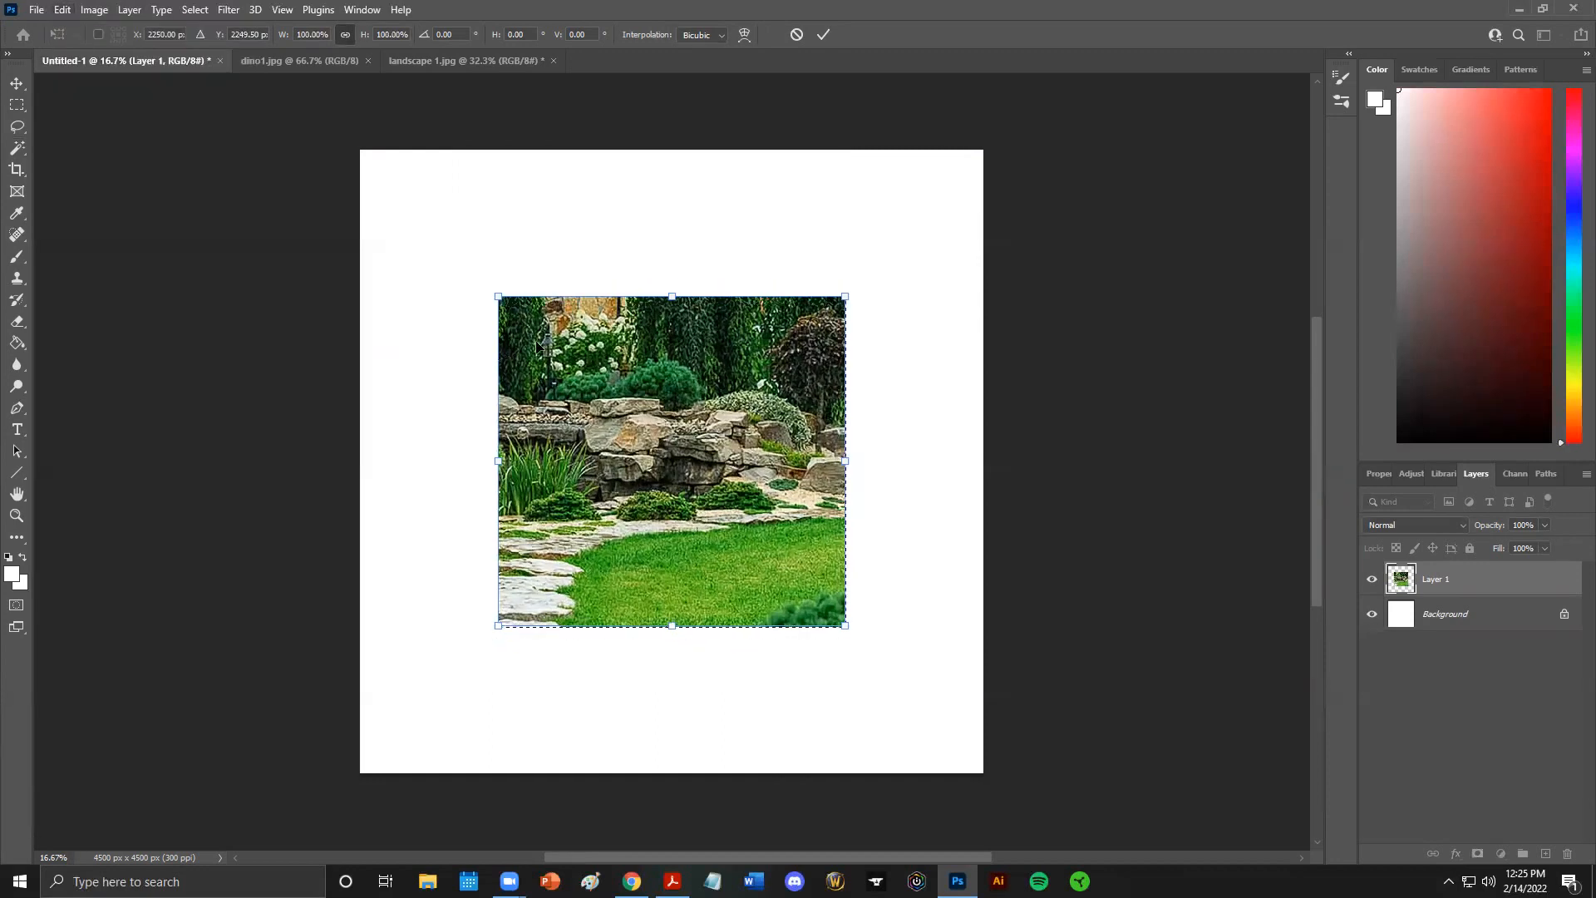
Move the garden image to the canvas's upper-left corner and scale it proportionally to about 95%
{"action": "left_click_drag", "start_coordinate": [493, 291], "coordinate": [291, 200]}
{"action": "left_click_drag", "start_coordinate": [840, 621], "coordinate": [602, 504]}
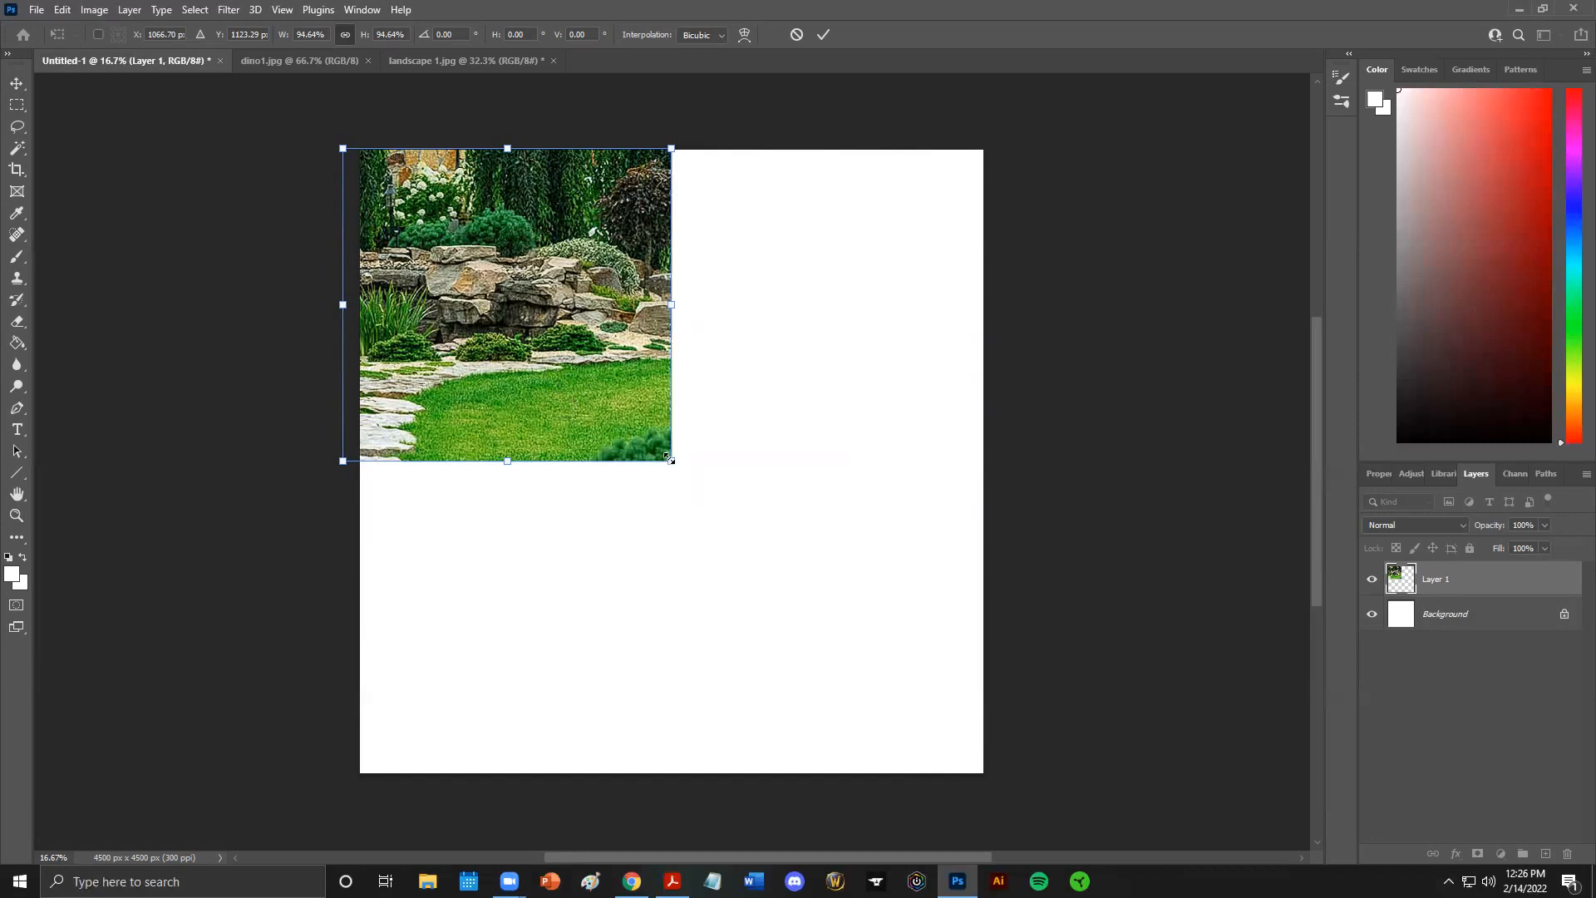
Try stretching the garden image over the whole canvas without keeping its proportions, and undo the stretch
{"action": "left_click_drag", "start_coordinate": [671, 461], "coordinate": [679, 646]}
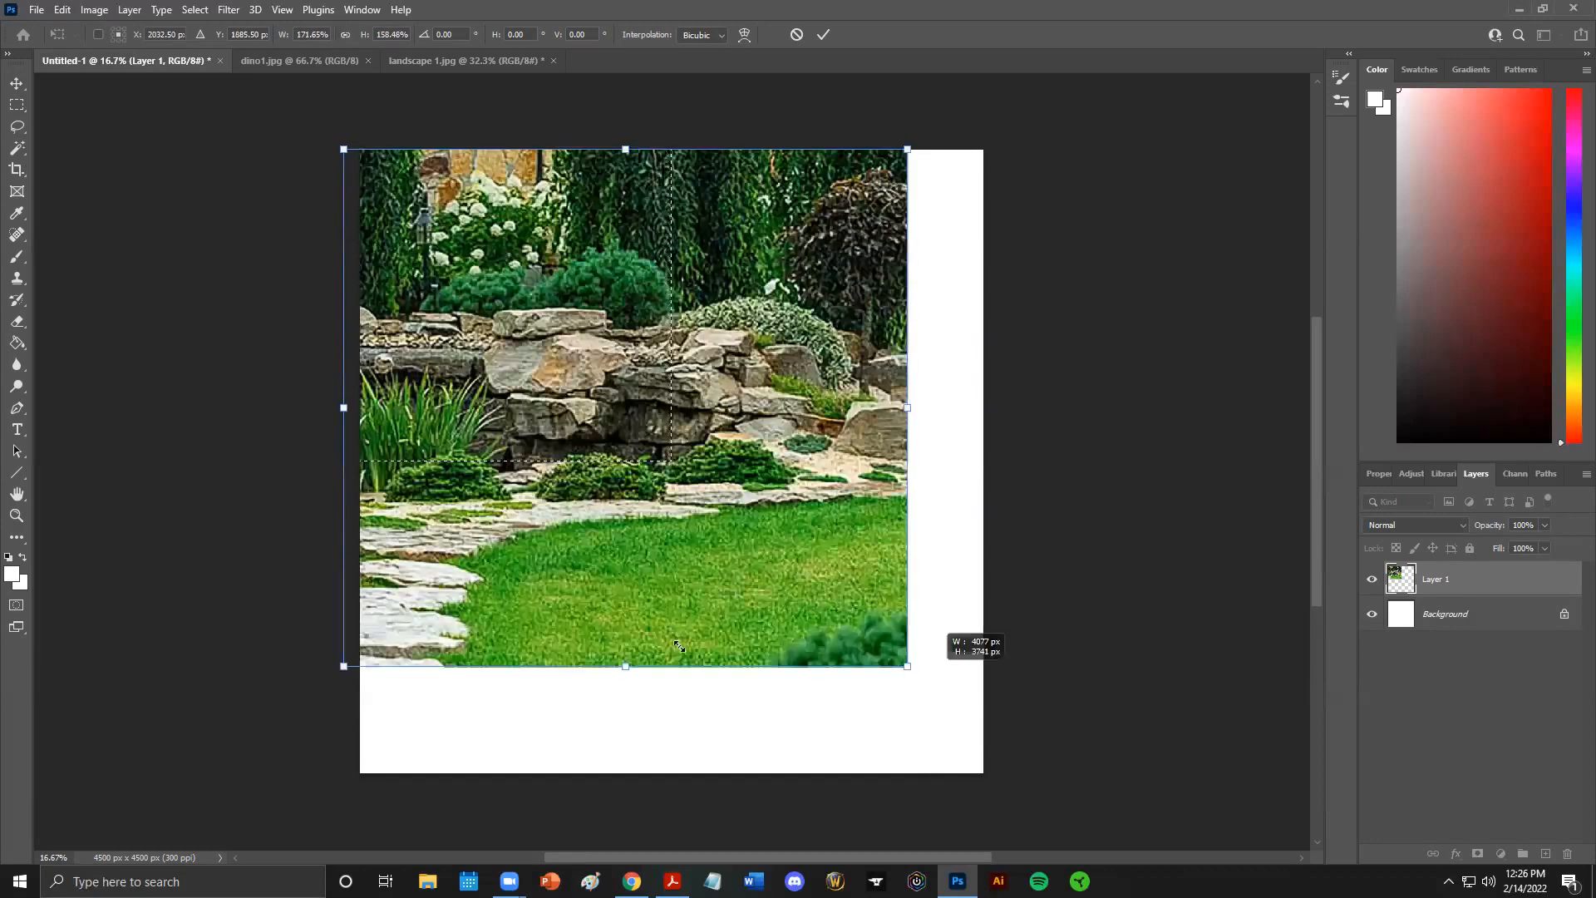
{"action": "left_click_drag", "start_coordinate": [492, 388], "coordinate": [1124, 791]}
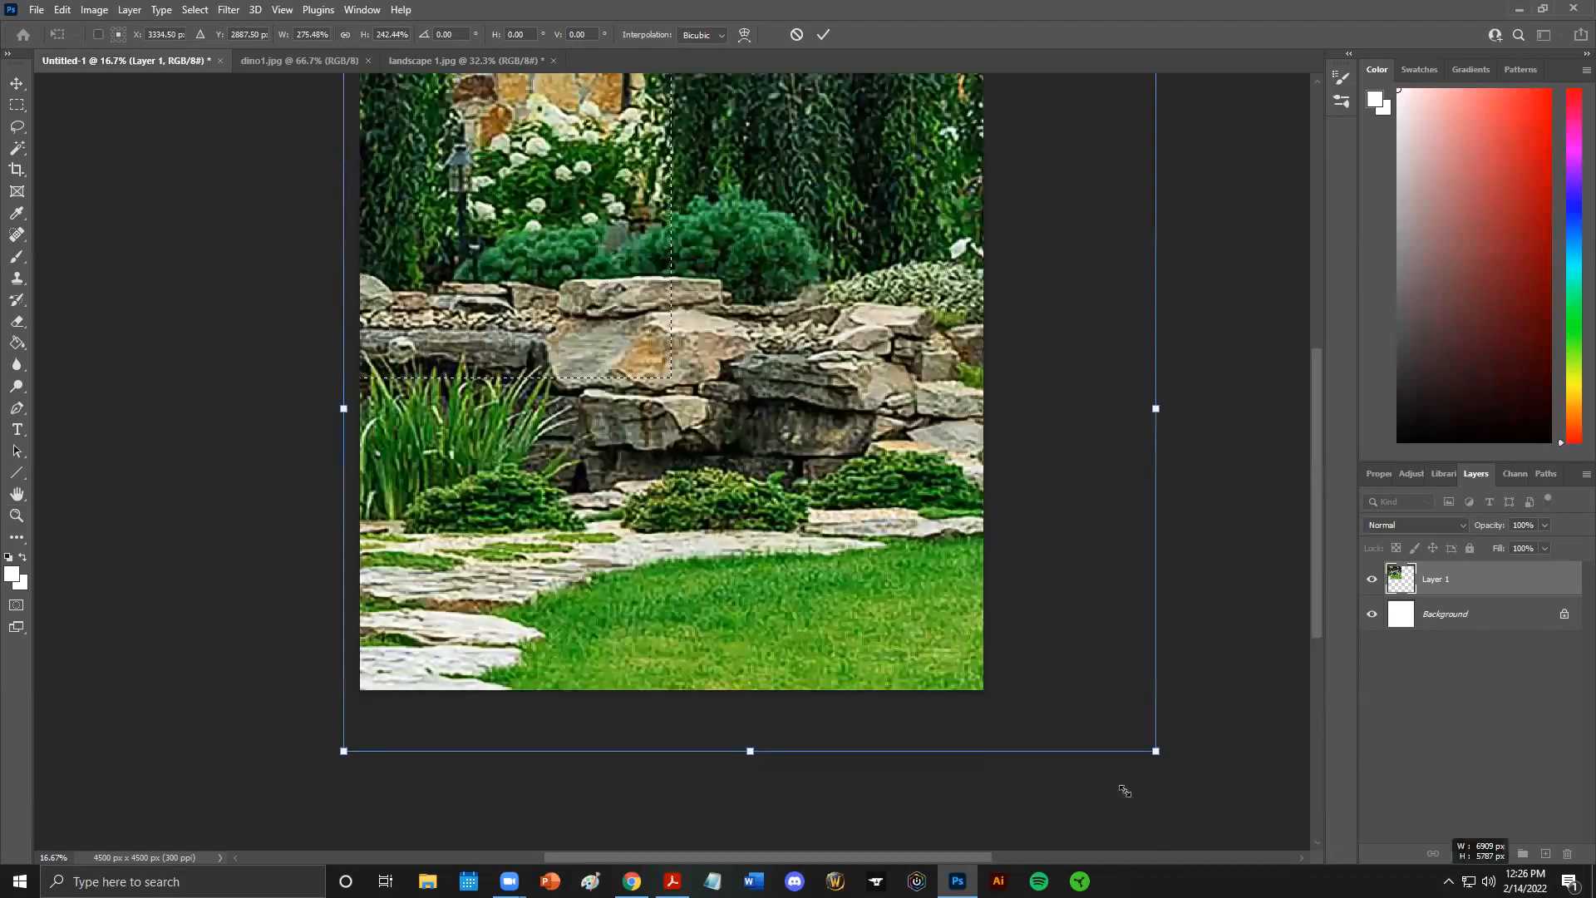
{"action": "left_click_drag", "start_coordinate": [388, 493], "coordinate": [256, 239]}
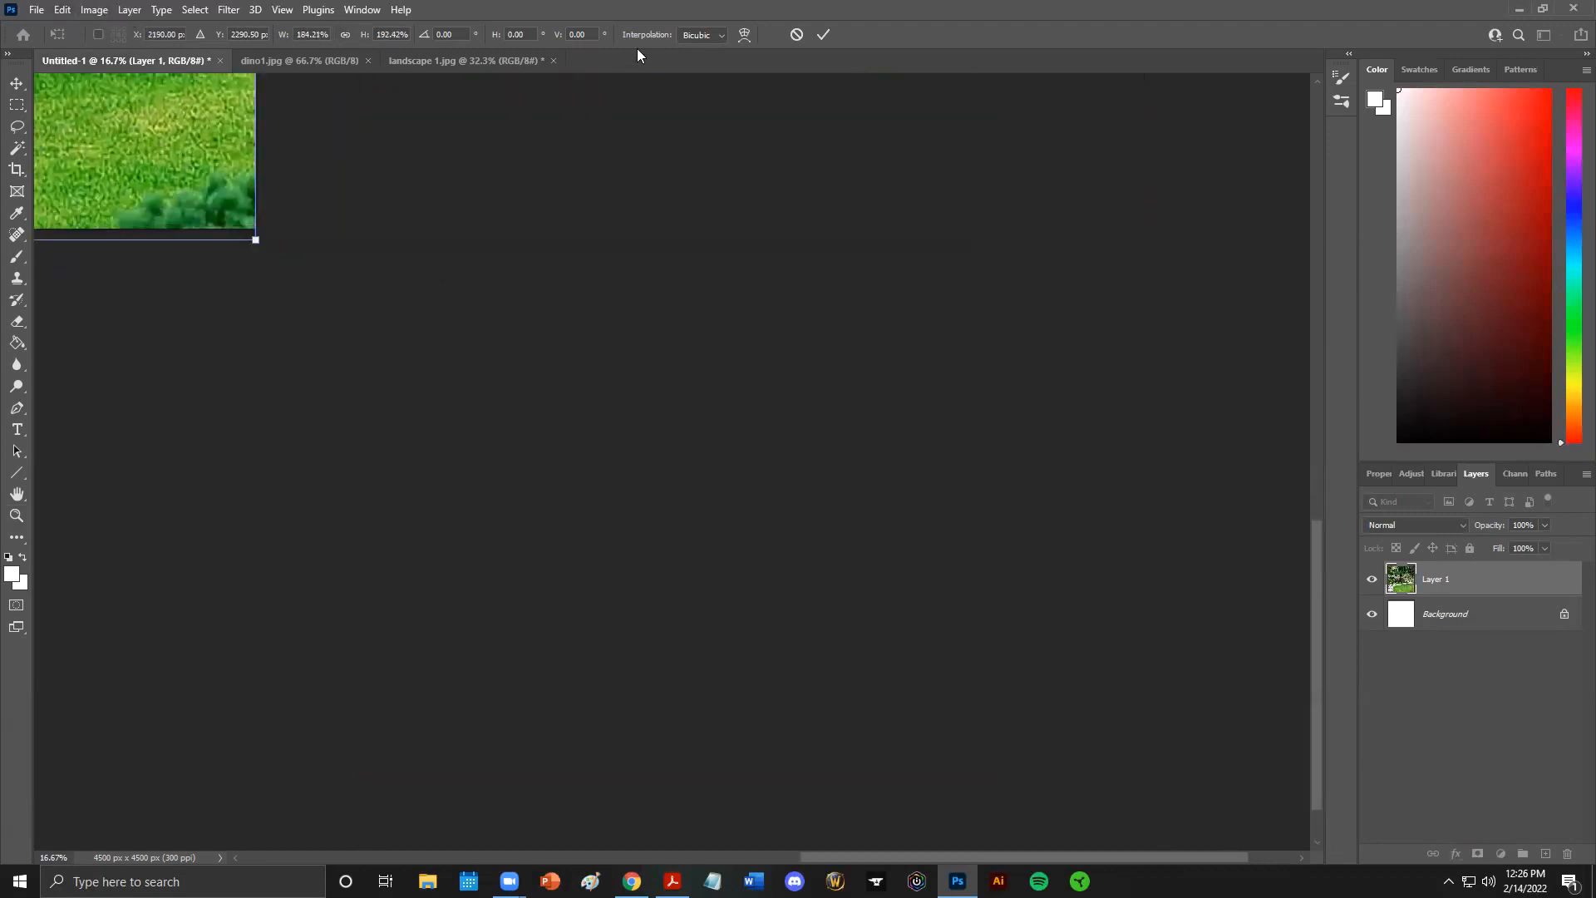
{"action": "left_click", "coordinate": [285, 12]}
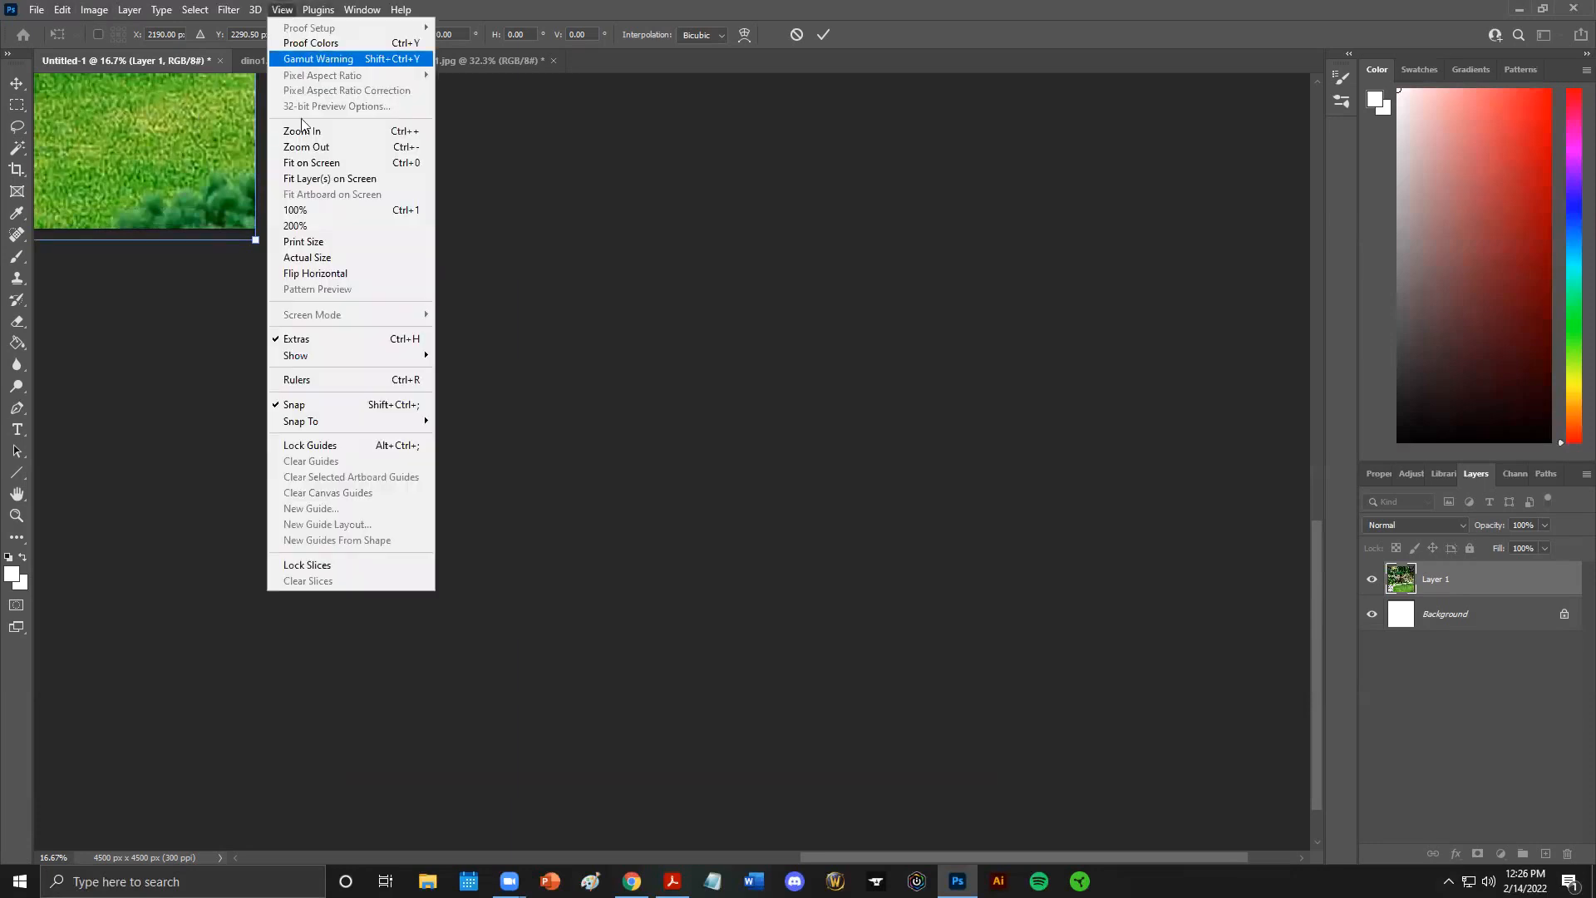
{"action": "left_click", "coordinate": [332, 177]}
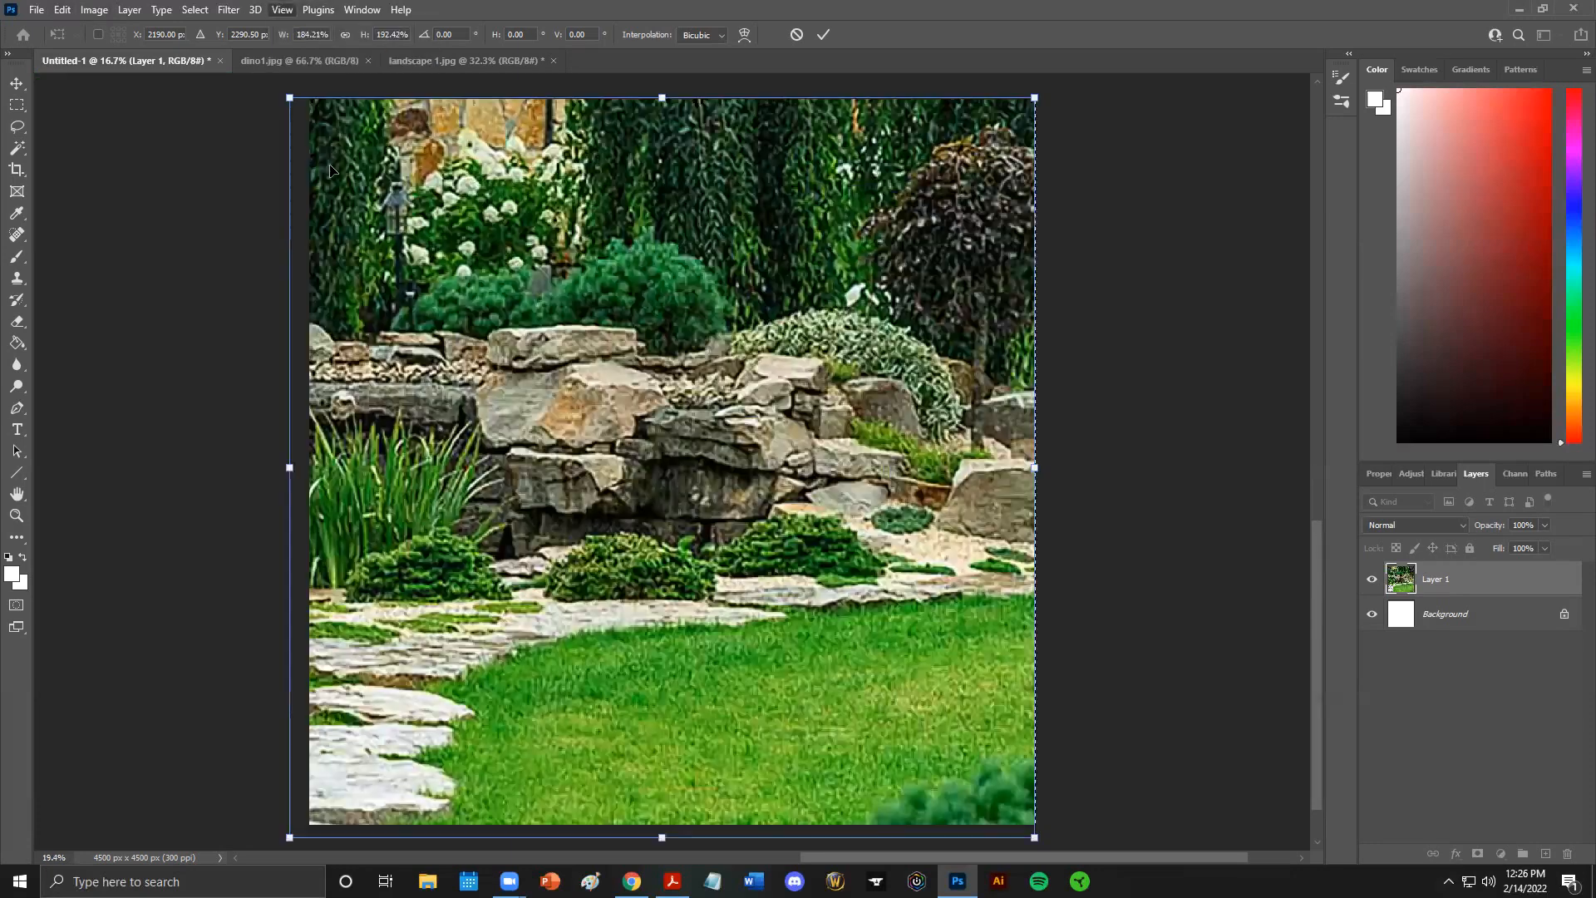
{"action": "left_click", "coordinate": [62, 9]}
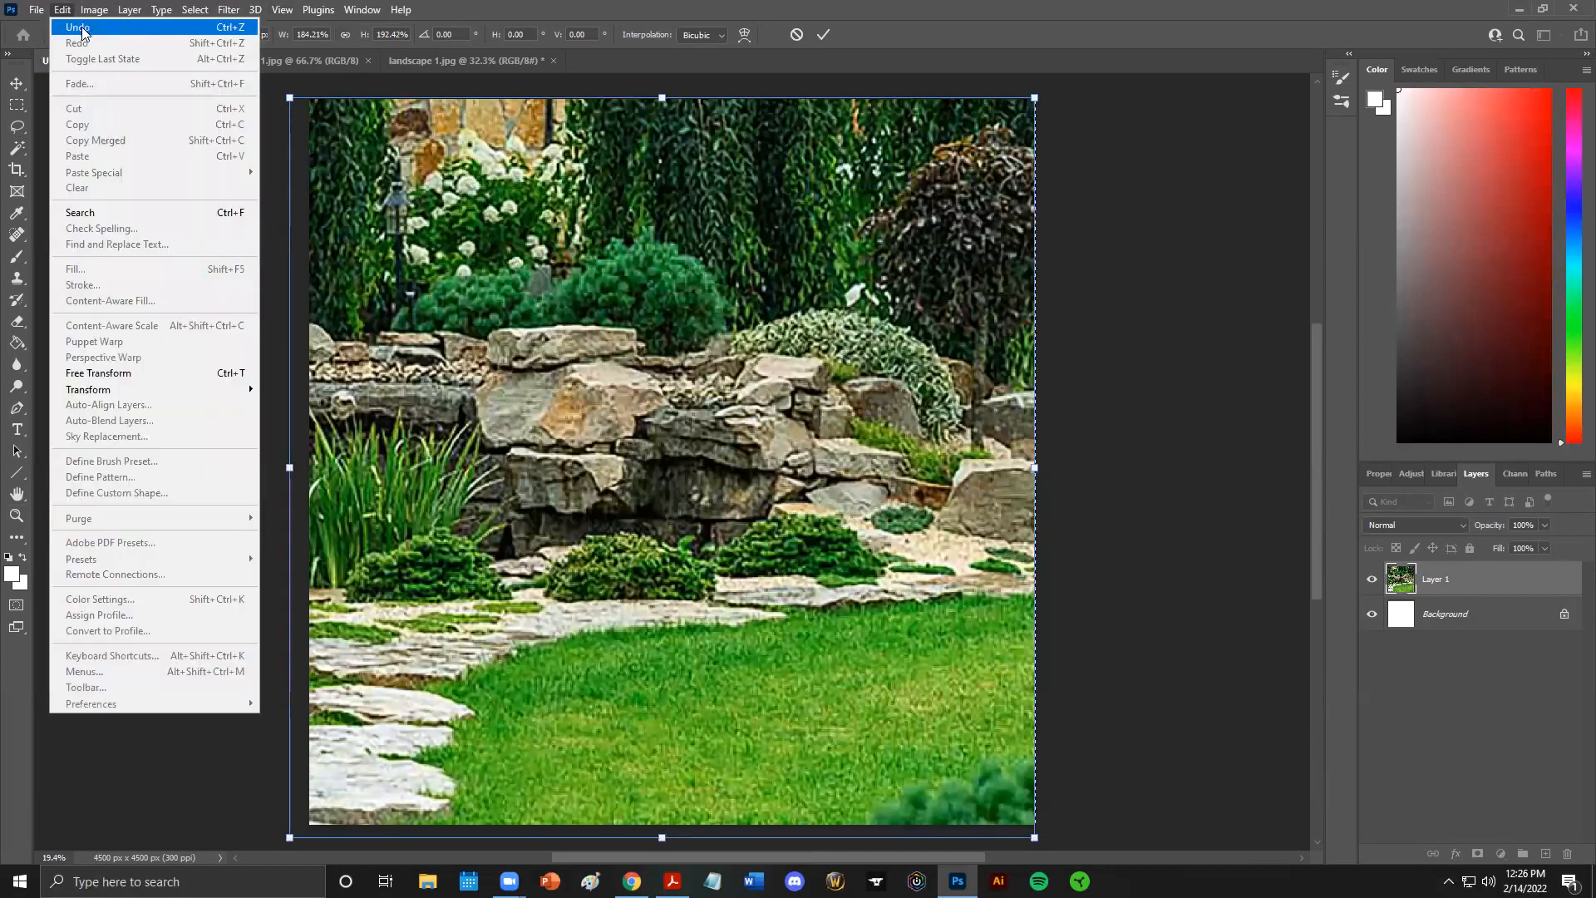
{"action": "left_click", "coordinate": [79, 25]}
Scale the garden image proportionally to about 190% so it covers the whole canvas, and apply the transform
{"action": "left_click_drag", "start_coordinate": [672, 462], "coordinate": [1042, 841]}
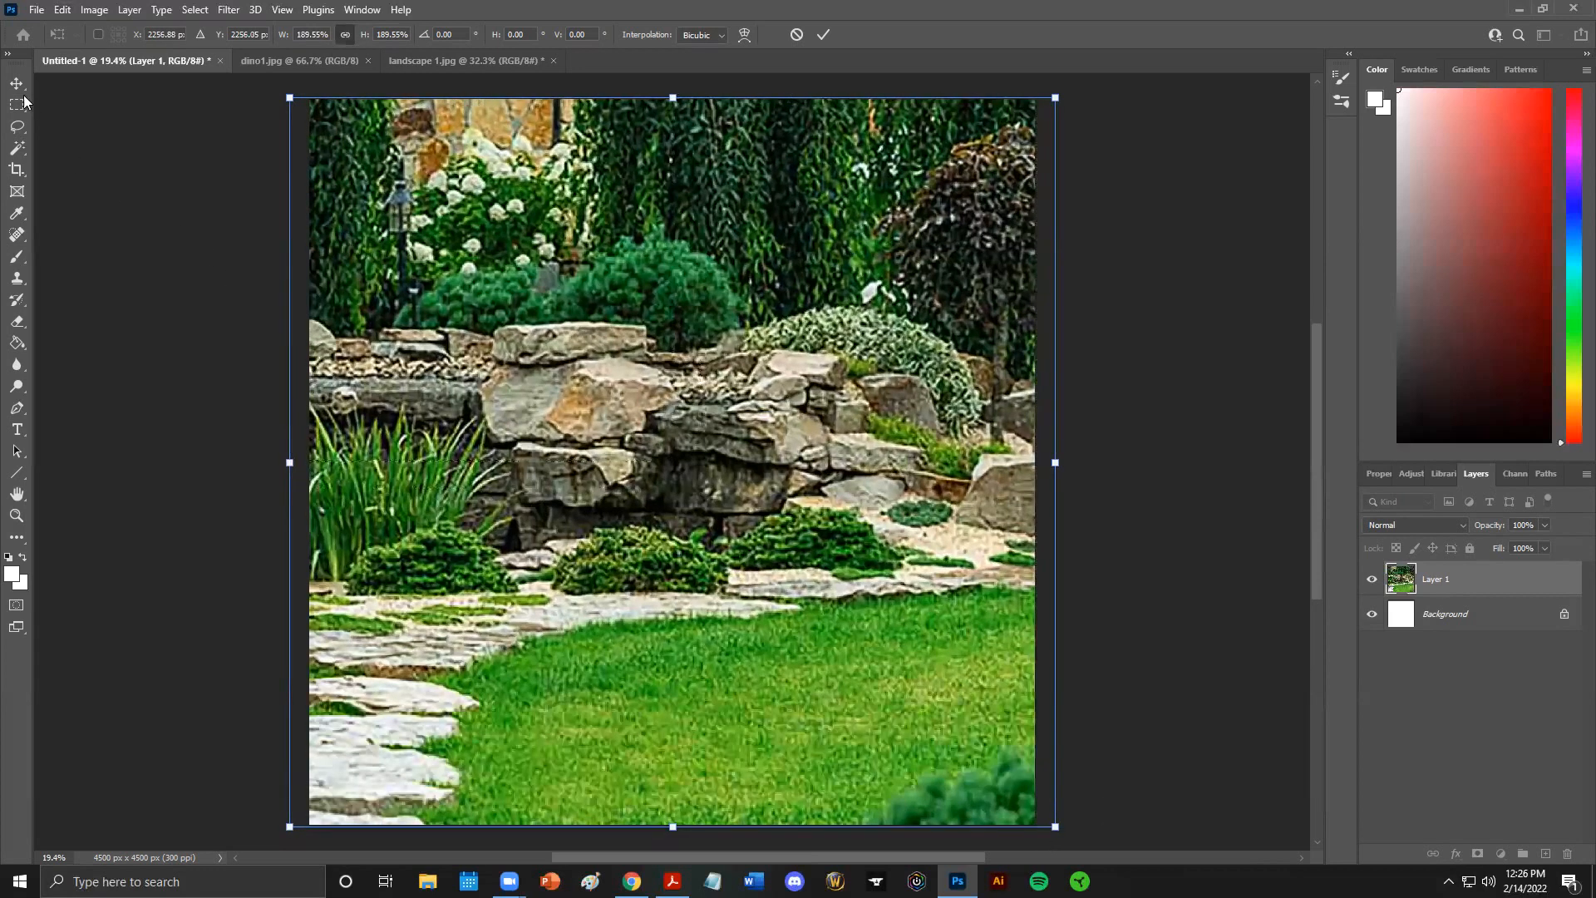
{"action": "left_click", "coordinate": [18, 126]}
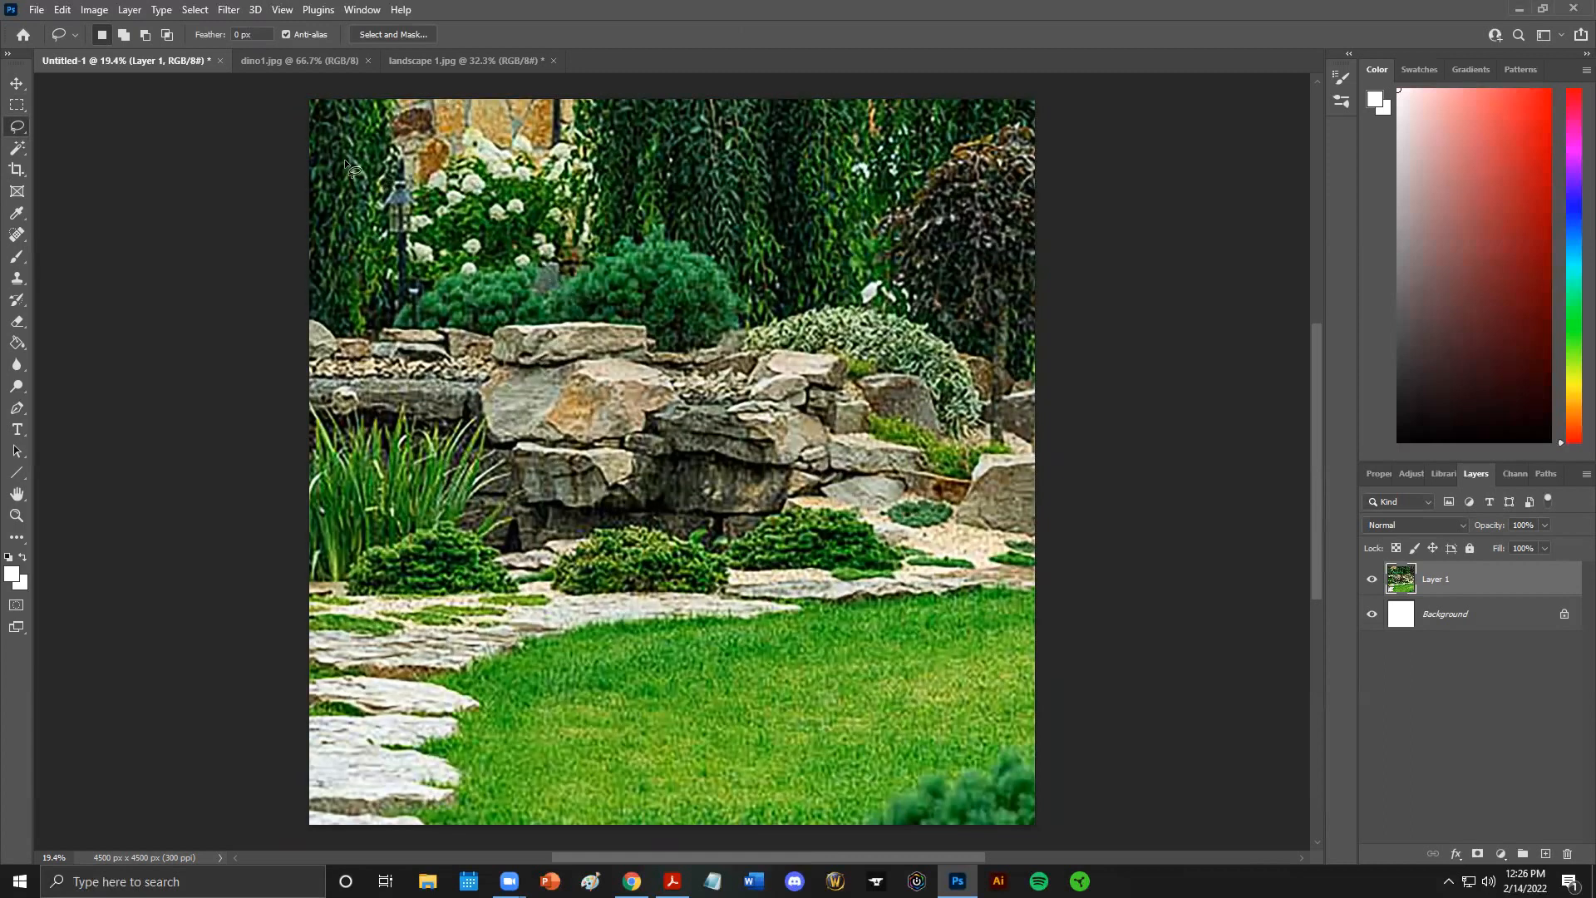
Switch to the dino1.jpg document
{"action": "left_click", "coordinate": [186, 10]}
{"action": "left_click", "coordinate": [183, 12]}
{"action": "left_click", "coordinate": [277, 58]}
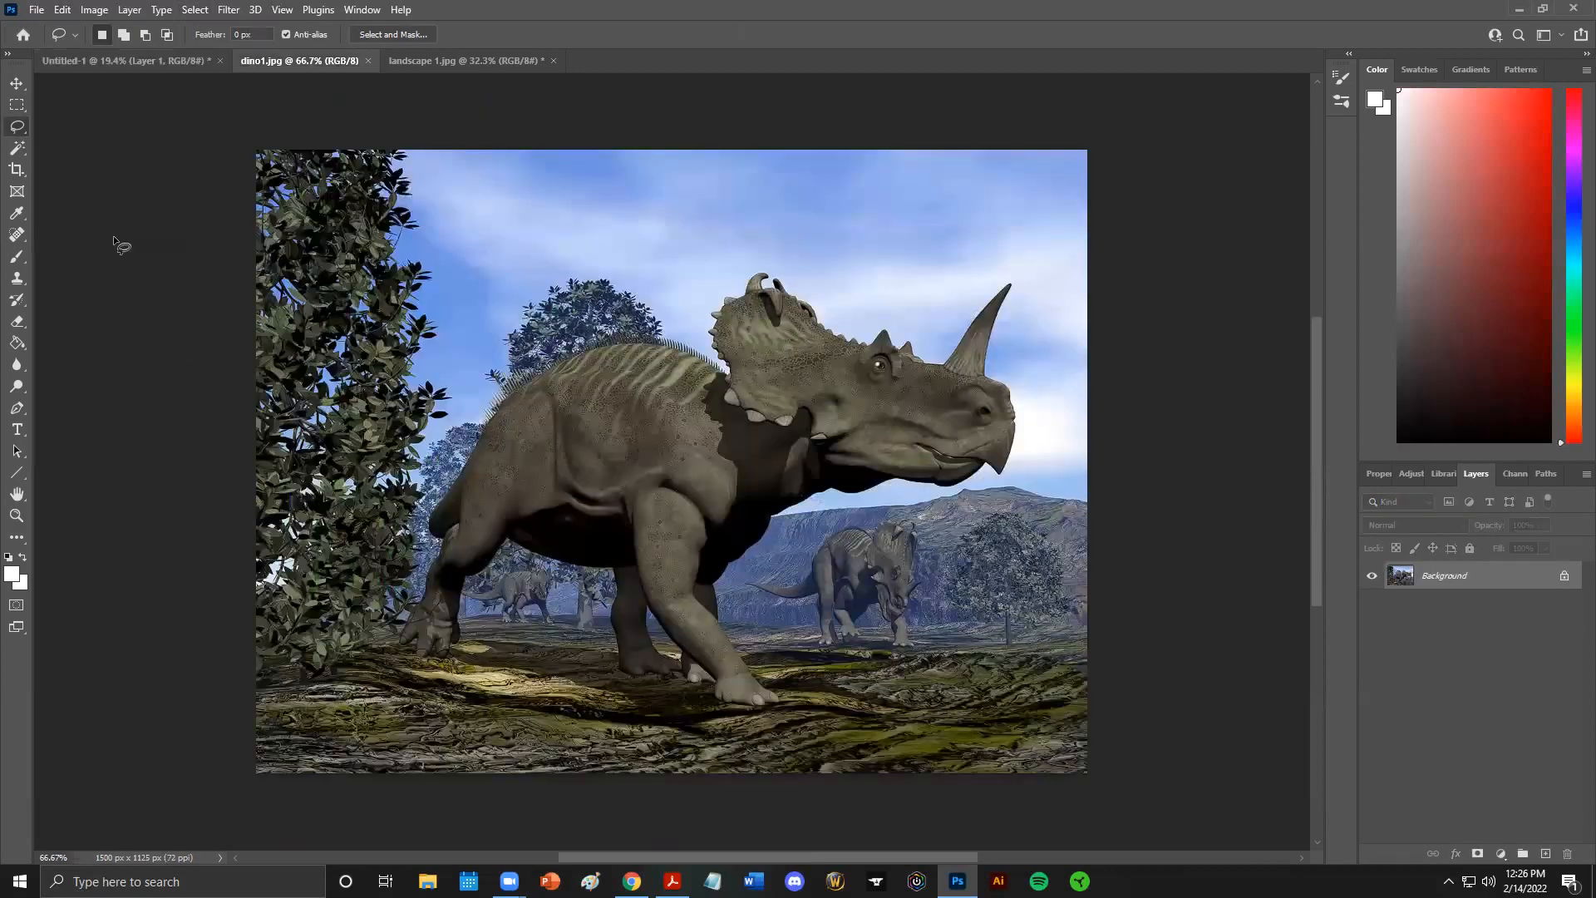
{"action": "right_click", "coordinate": [23, 130]}
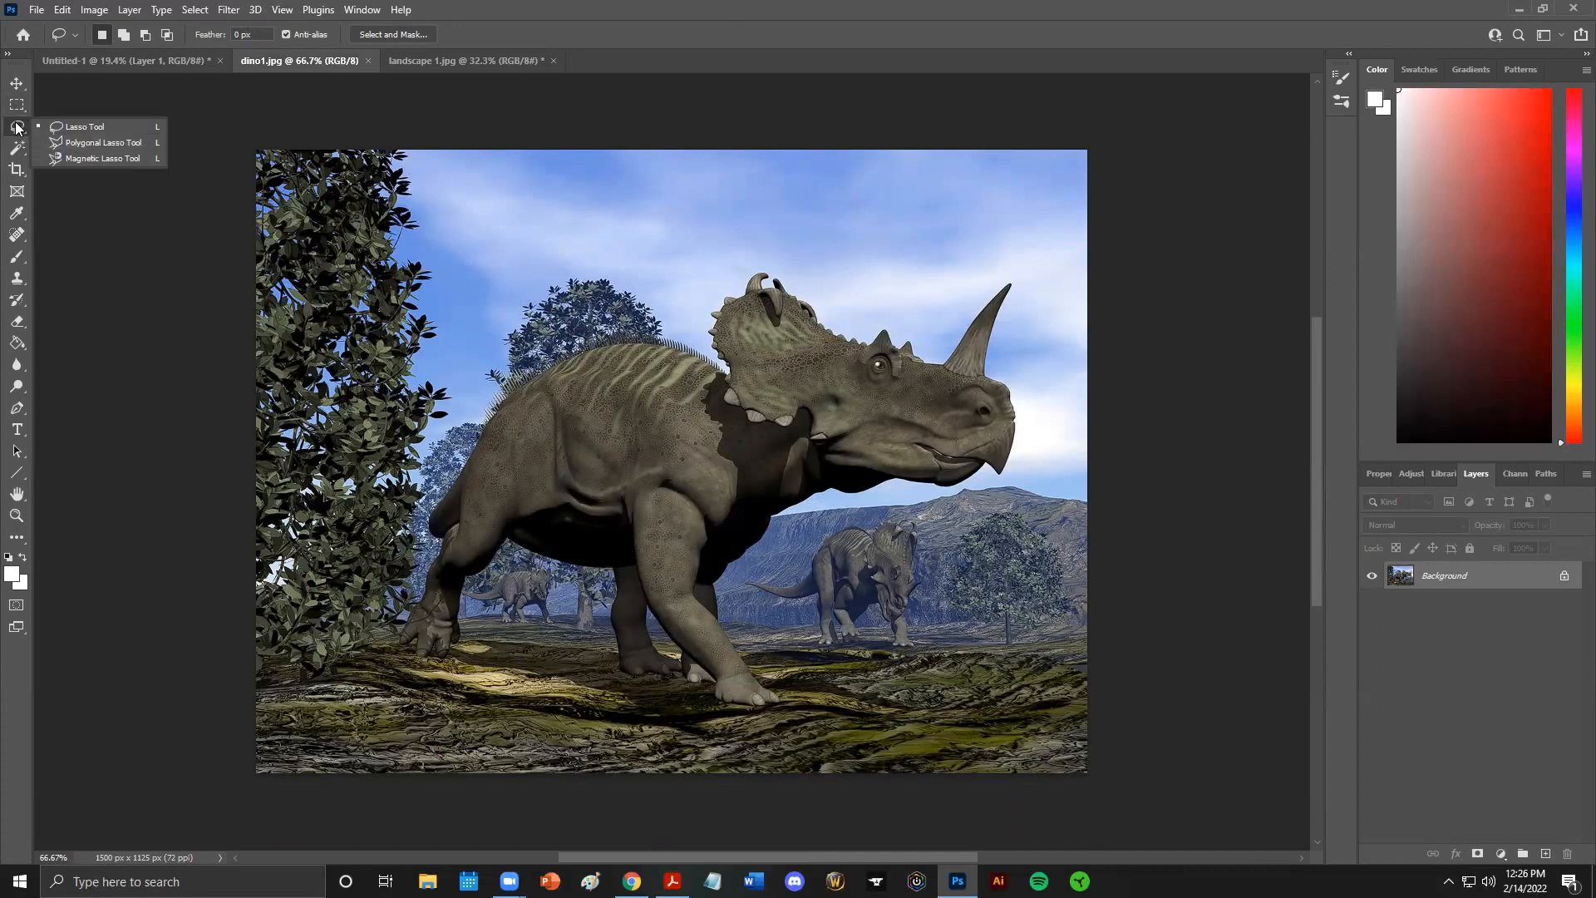
{"action": "left_click", "coordinate": [16, 126]}
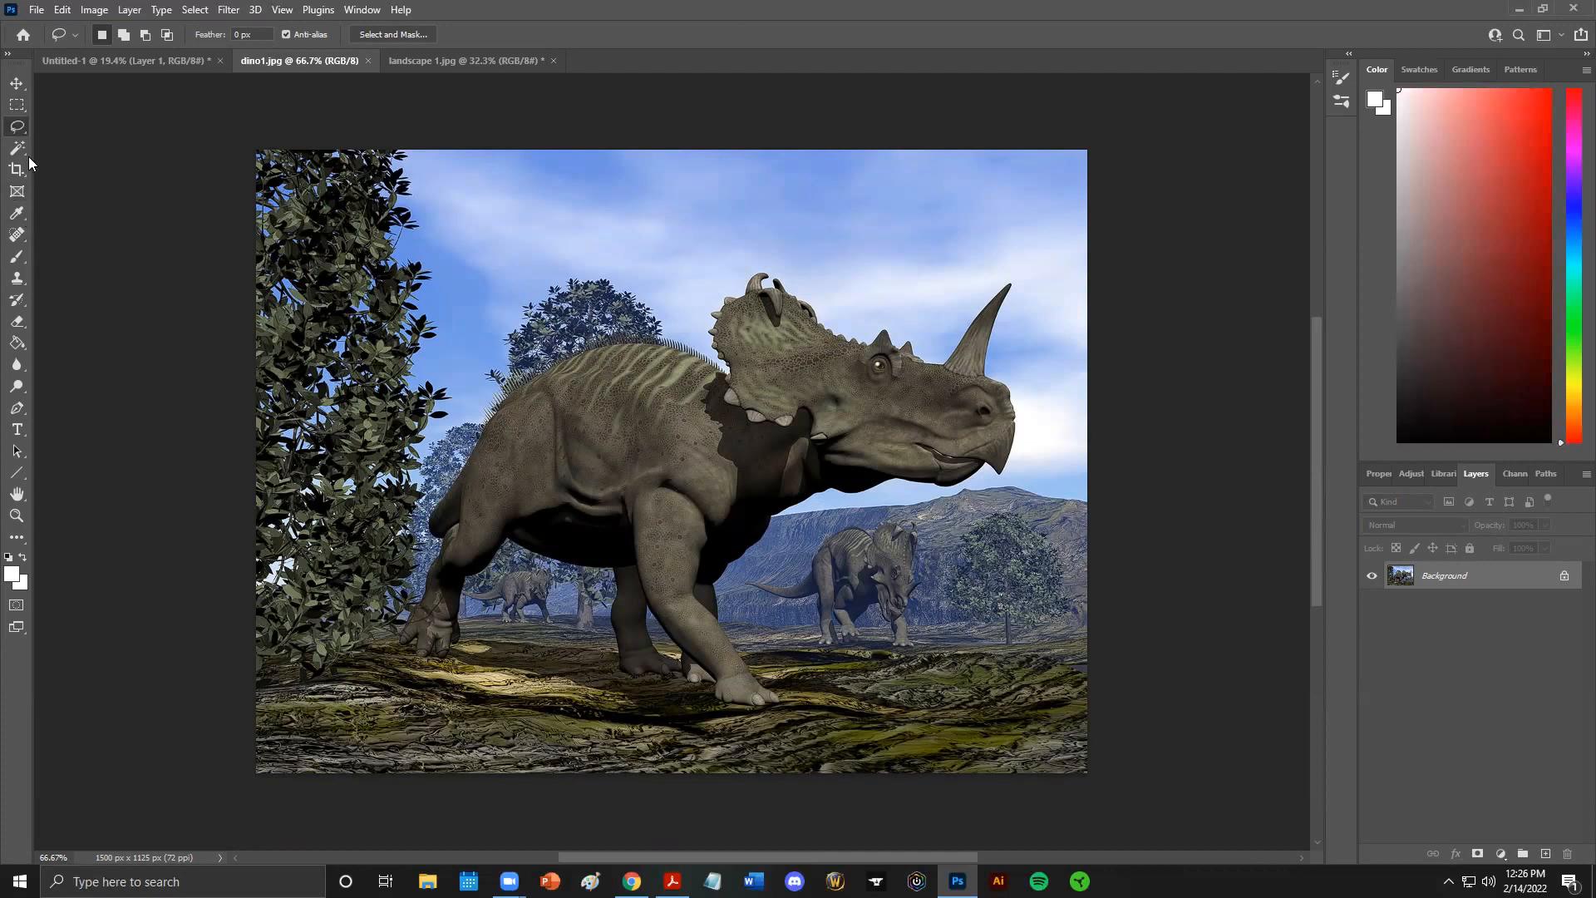
{"action": "left_click", "coordinate": [20, 110]}
{"action": "left_click", "coordinate": [20, 105]}
{"action": "left_click", "coordinate": [19, 131]}
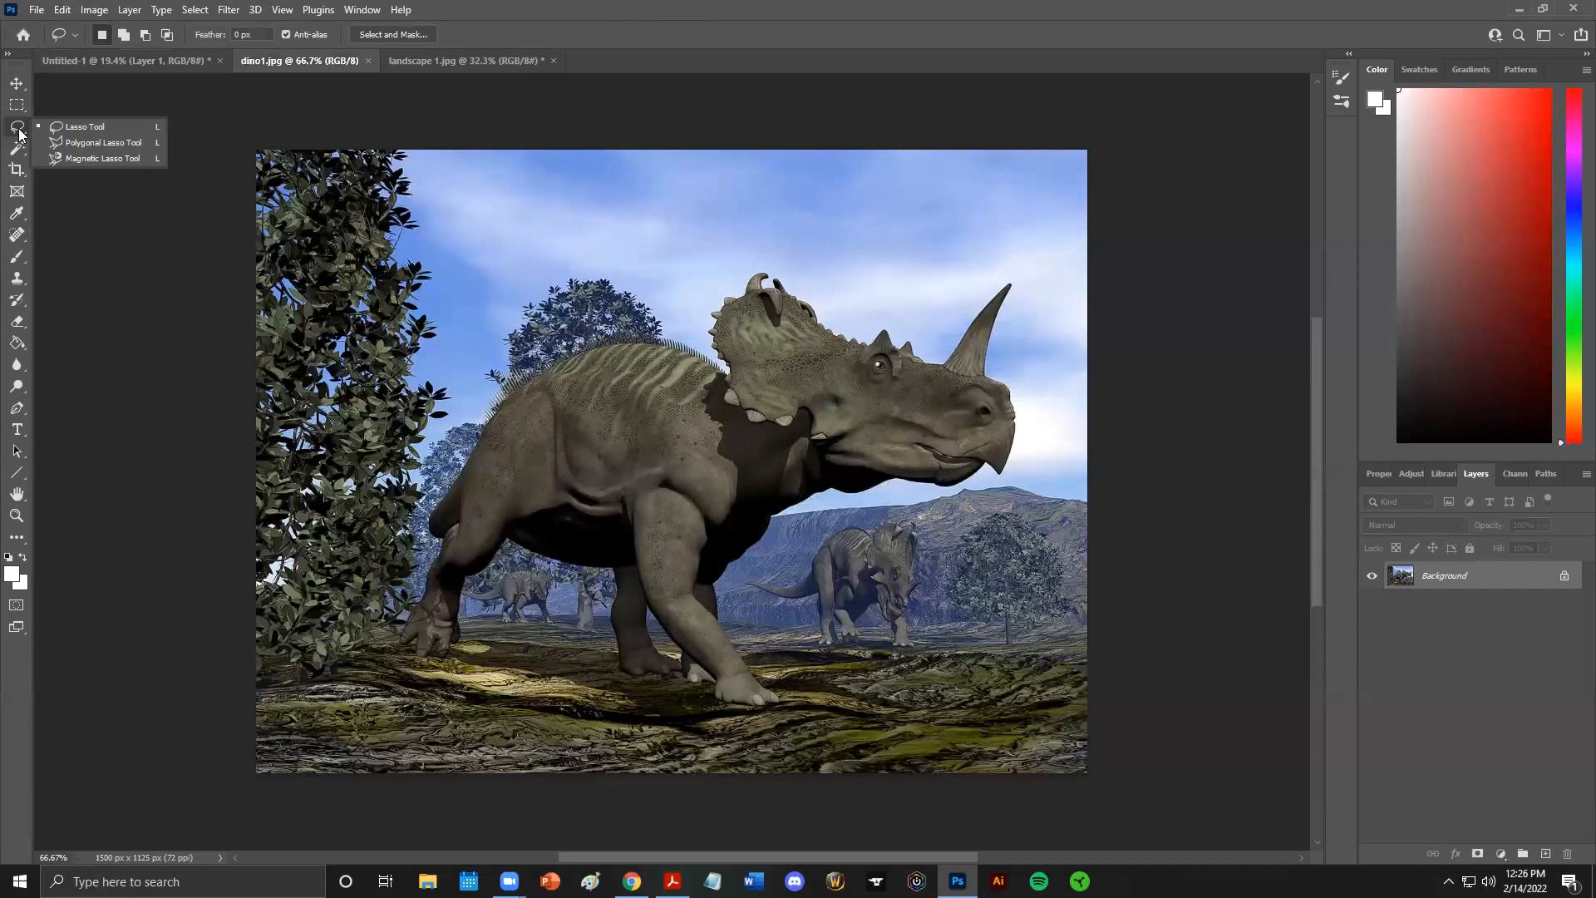
{"action": "left_click", "coordinate": [22, 90]}
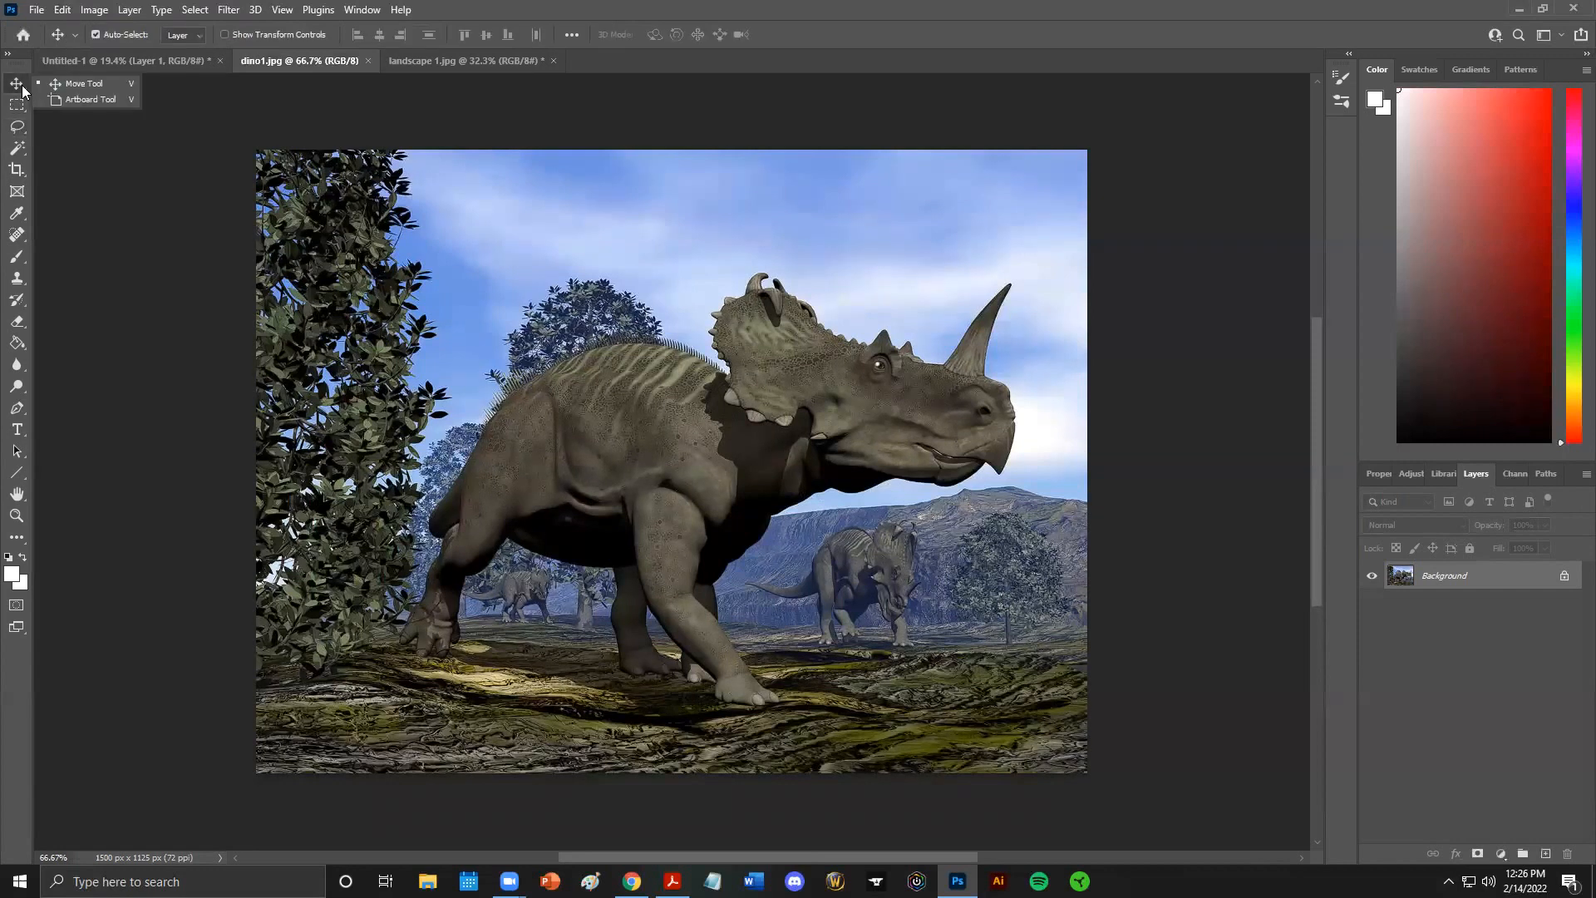
{"action": "left_click", "coordinate": [23, 85]}
{"action": "left_click", "coordinate": [21, 114]}
{"action": "left_click", "coordinate": [22, 114]}
Try a freehand Lasso selection in the dinosaur image and undo it
{"action": "left_click", "coordinate": [18, 131]}
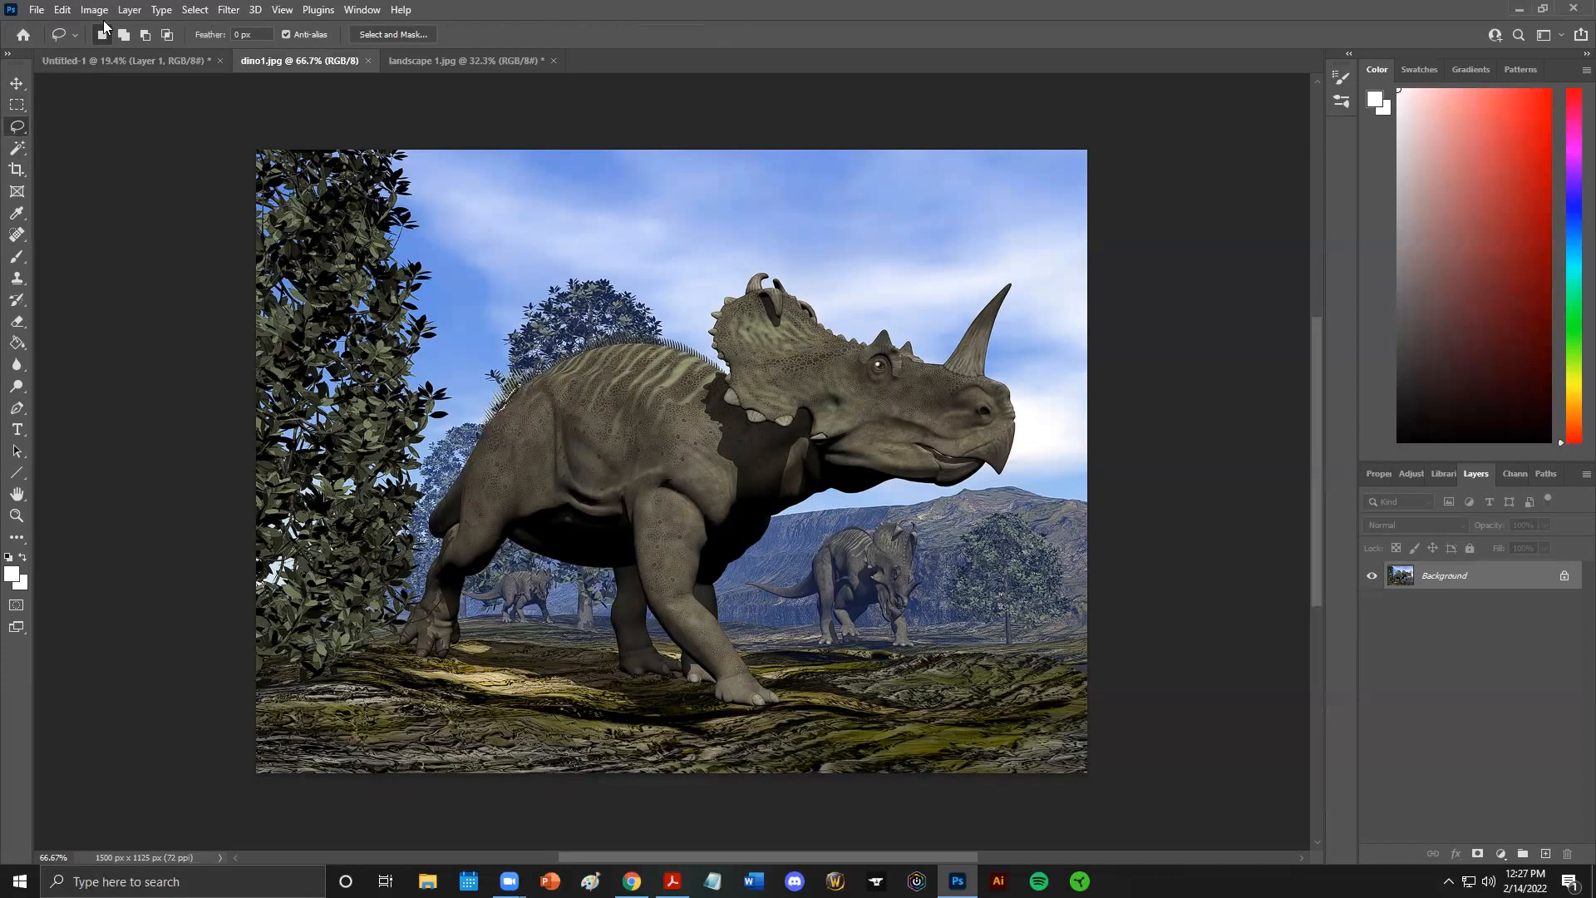
{"action": "left_click", "coordinate": [61, 10]}
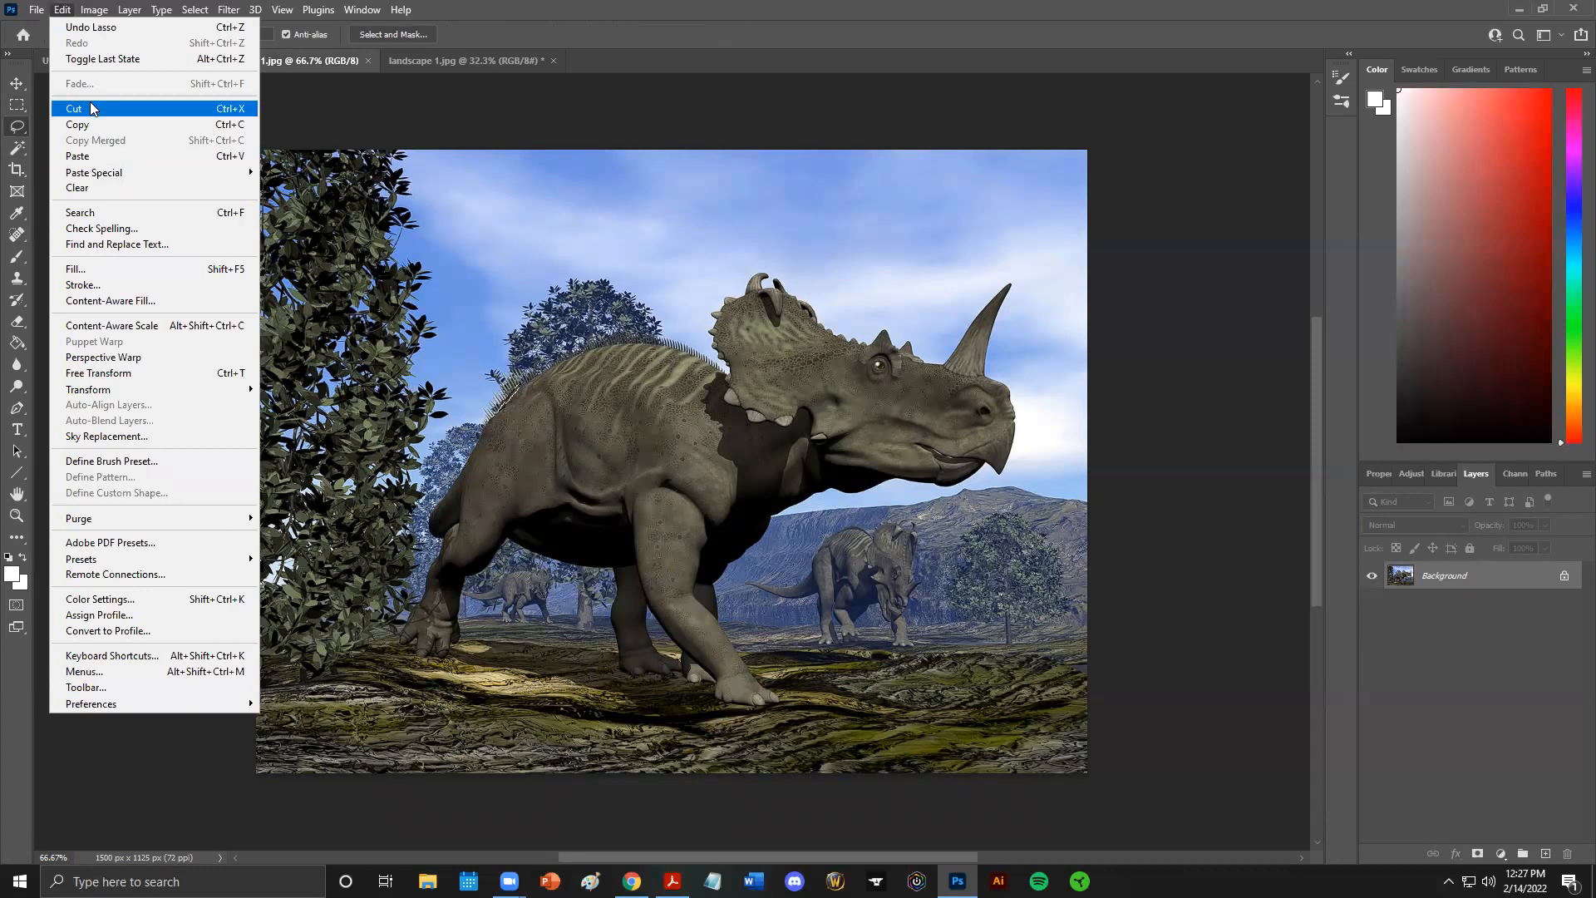
{"action": "left_click", "coordinate": [87, 27]}
Try to select the dinosaur with the Magic Wand and Object Selection tools, and undo the attempt
{"action": "left_click", "coordinate": [24, 153]}
{"action": "right_click", "coordinate": [24, 153]}
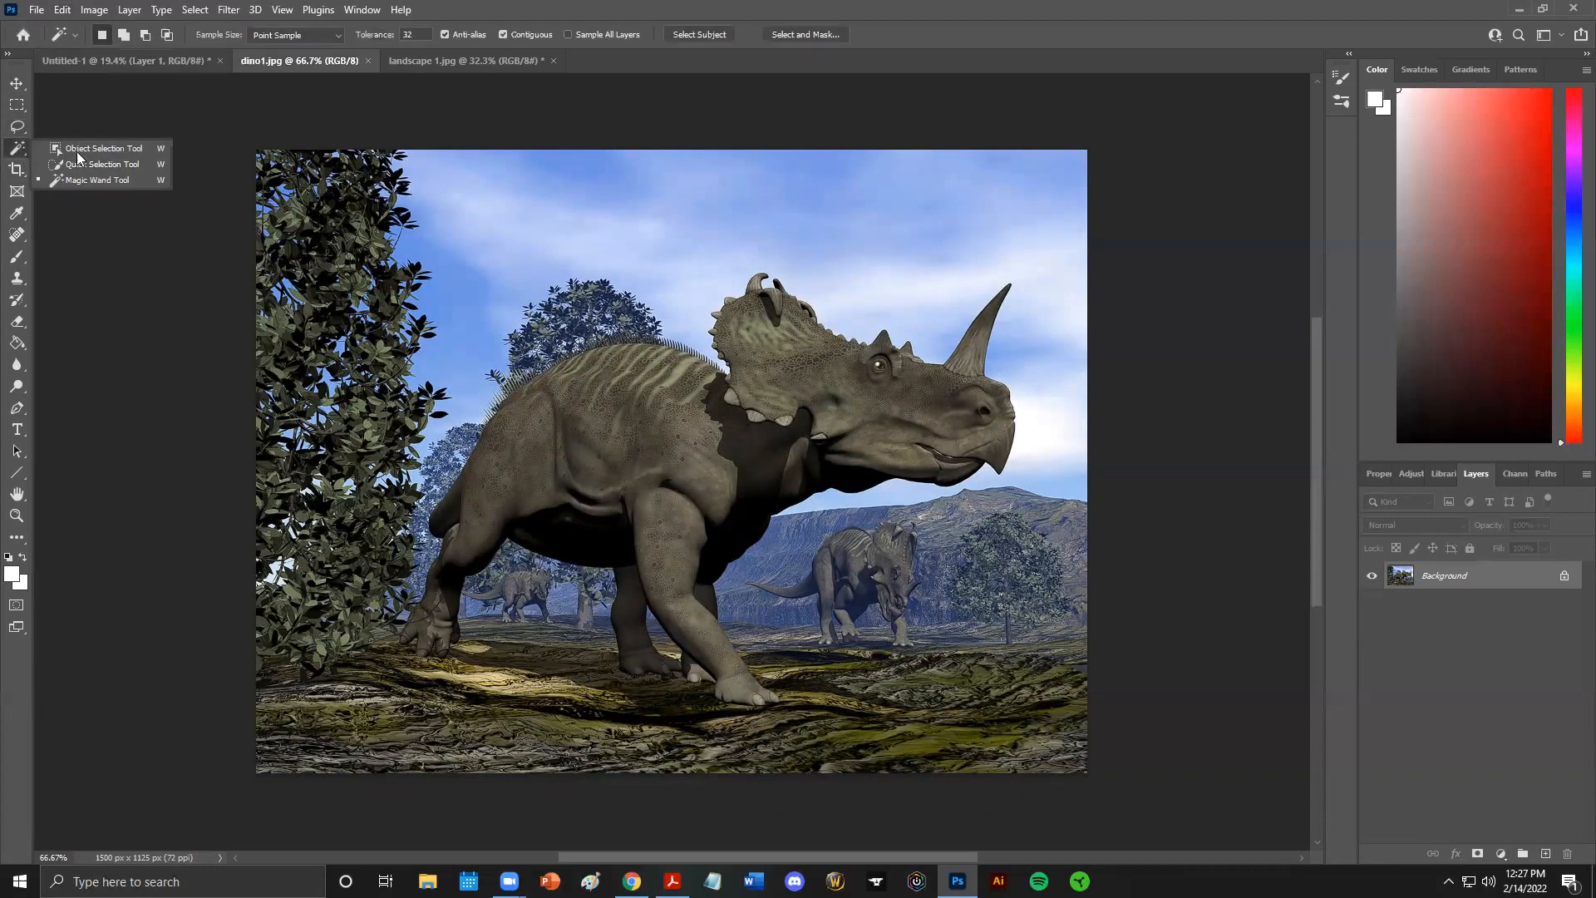
{"action": "left_click", "coordinate": [83, 180]}
{"action": "key", "text": "shift+w"}
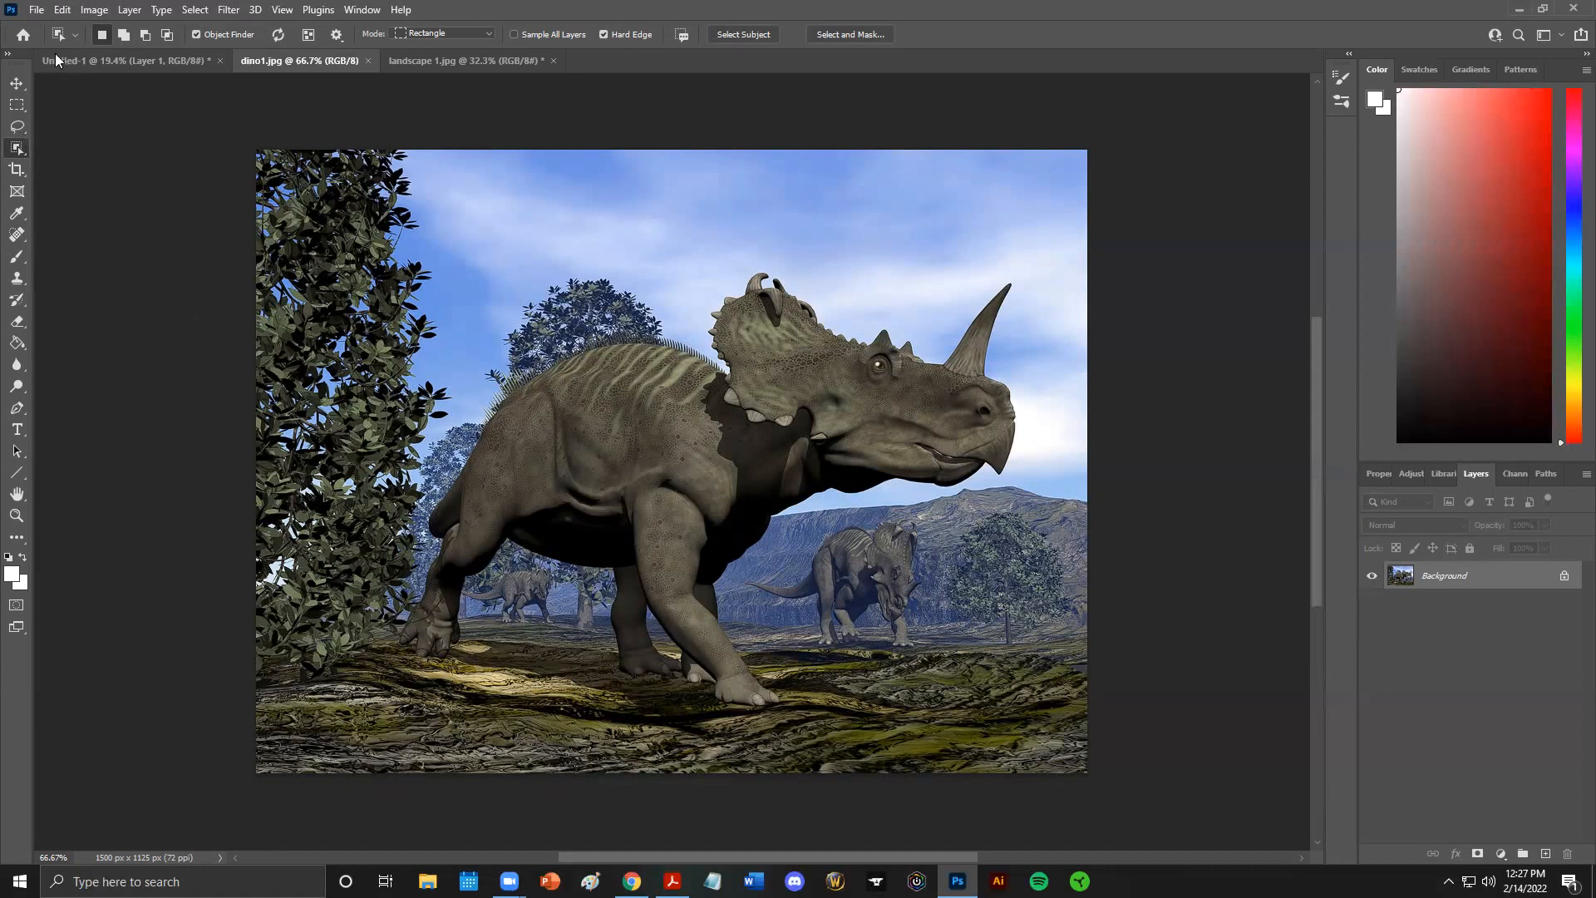
{"action": "left_click", "coordinate": [65, 10]}
{"action": "left_click", "coordinate": [78, 27]}
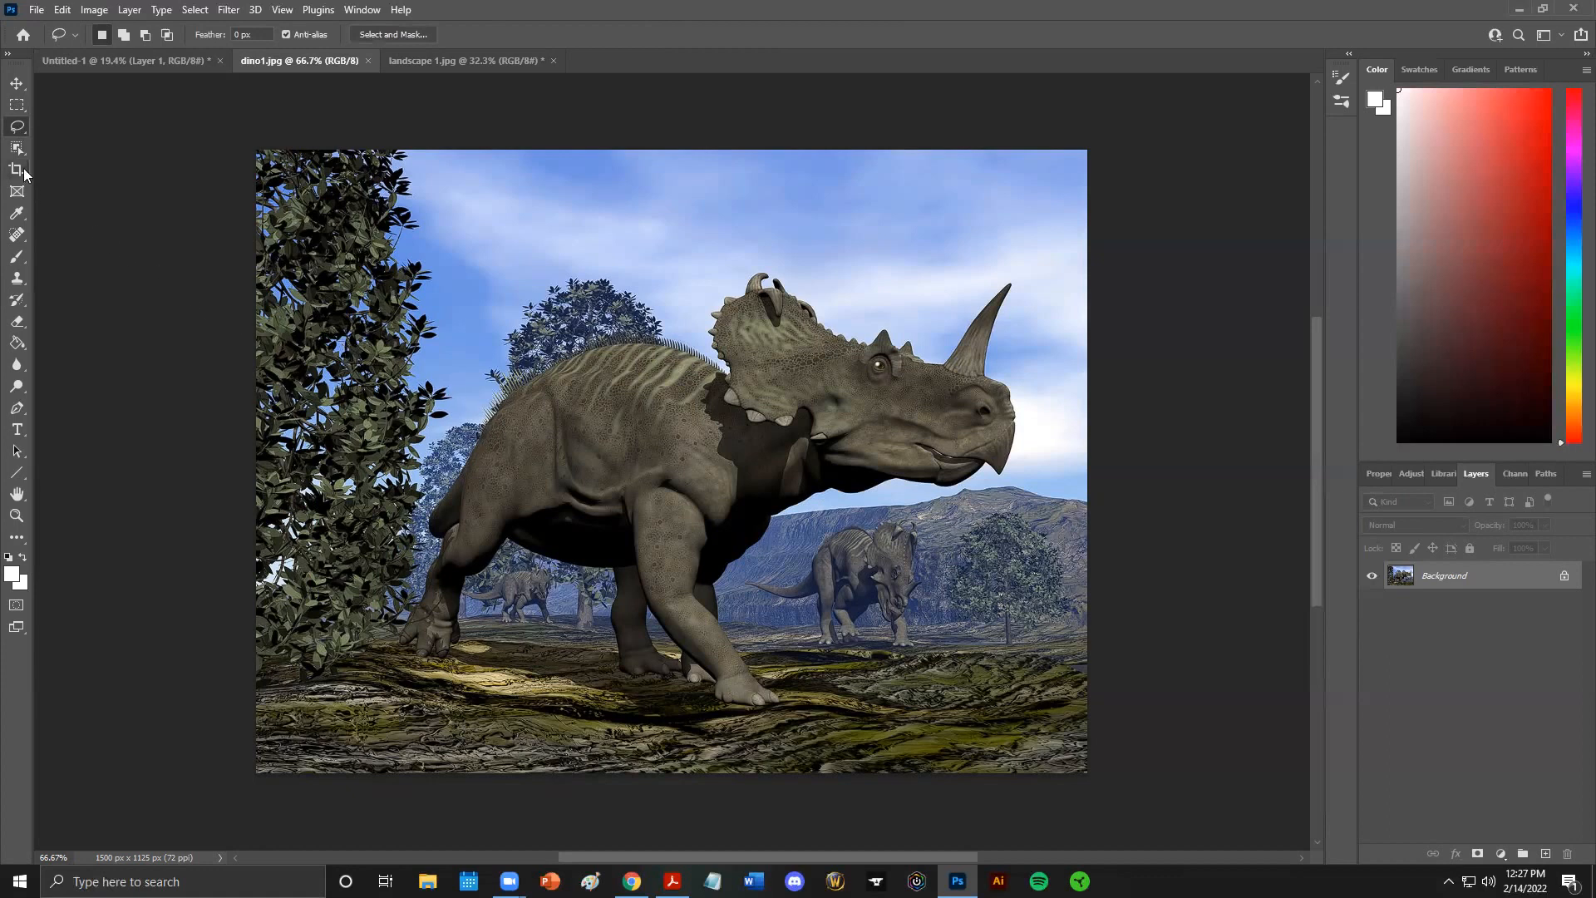
Start a Polygonal Lasso outline of the large dinosaur, following its back, neck frill and forehead to the base of the nose horn
{"action": "left_click", "coordinate": [26, 127]}
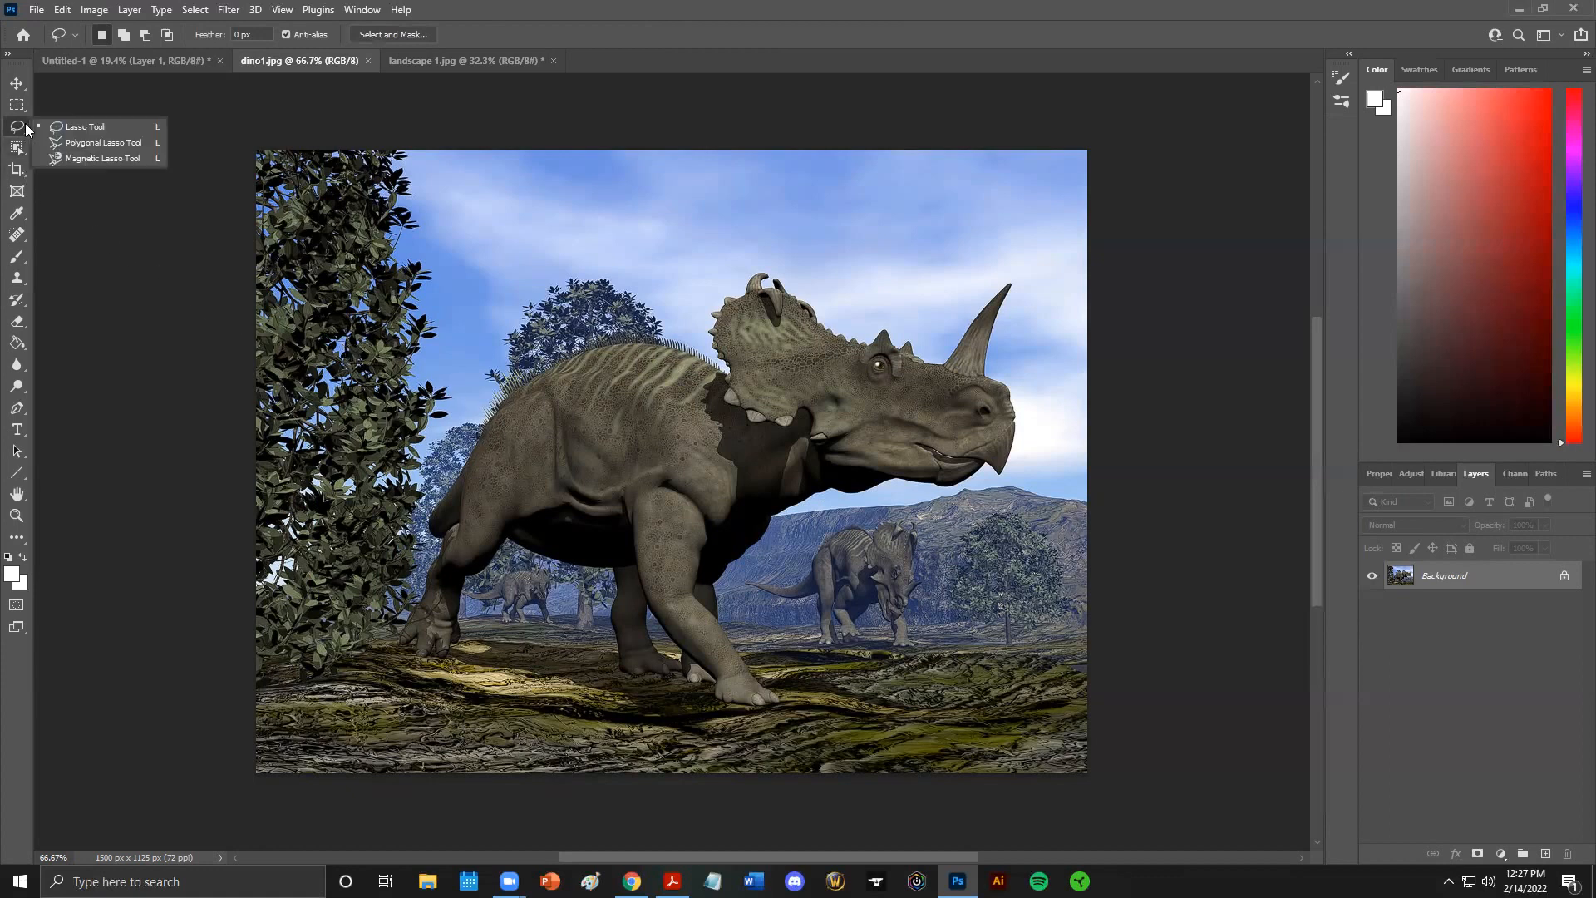
{"action": "left_click", "coordinate": [91, 142]}
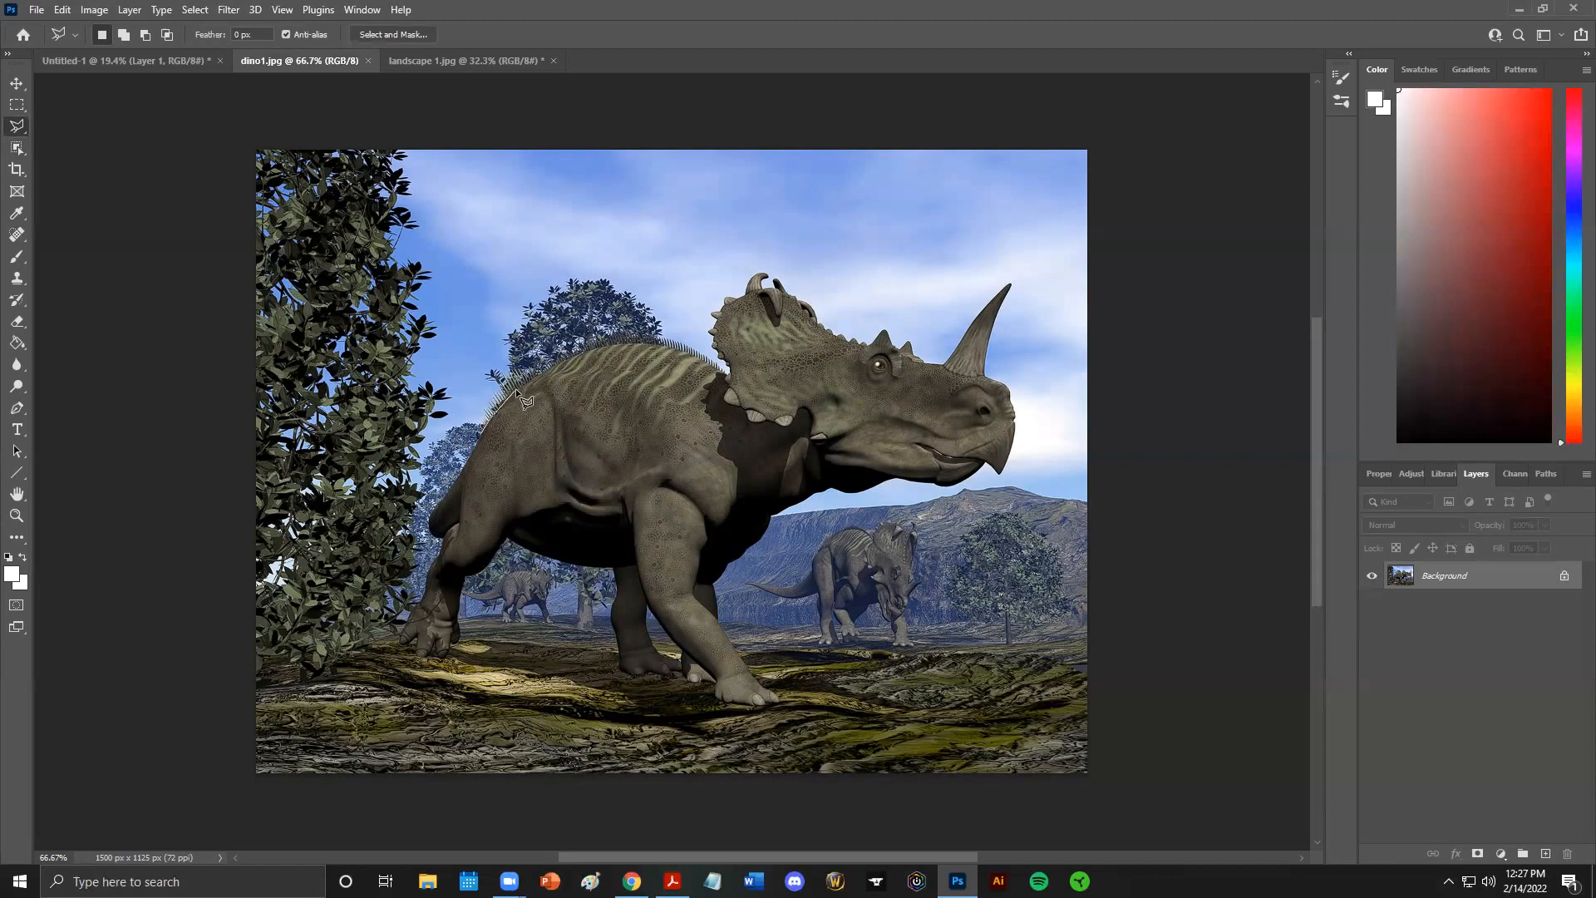
{"action": "left_click", "coordinate": [562, 361]}
{"action": "left_click", "coordinate": [630, 336]}
{"action": "left_click", "coordinate": [698, 355]}
{"action": "left_click", "coordinate": [705, 329]}
{"action": "left_click", "coordinate": [712, 316]}
{"action": "left_click", "coordinate": [720, 301]}
{"action": "left_click", "coordinate": [736, 296]}
{"action": "left_click", "coordinate": [752, 273]}
{"action": "left_click", "coordinate": [791, 282]}
{"action": "left_click", "coordinate": [822, 317]}
{"action": "left_click", "coordinate": [844, 335]}
{"action": "left_click", "coordinate": [882, 328]}
{"action": "left_click", "coordinate": [894, 338]}
{"action": "left_click", "coordinate": [918, 343]}
{"action": "left_click", "coordinate": [943, 360]}
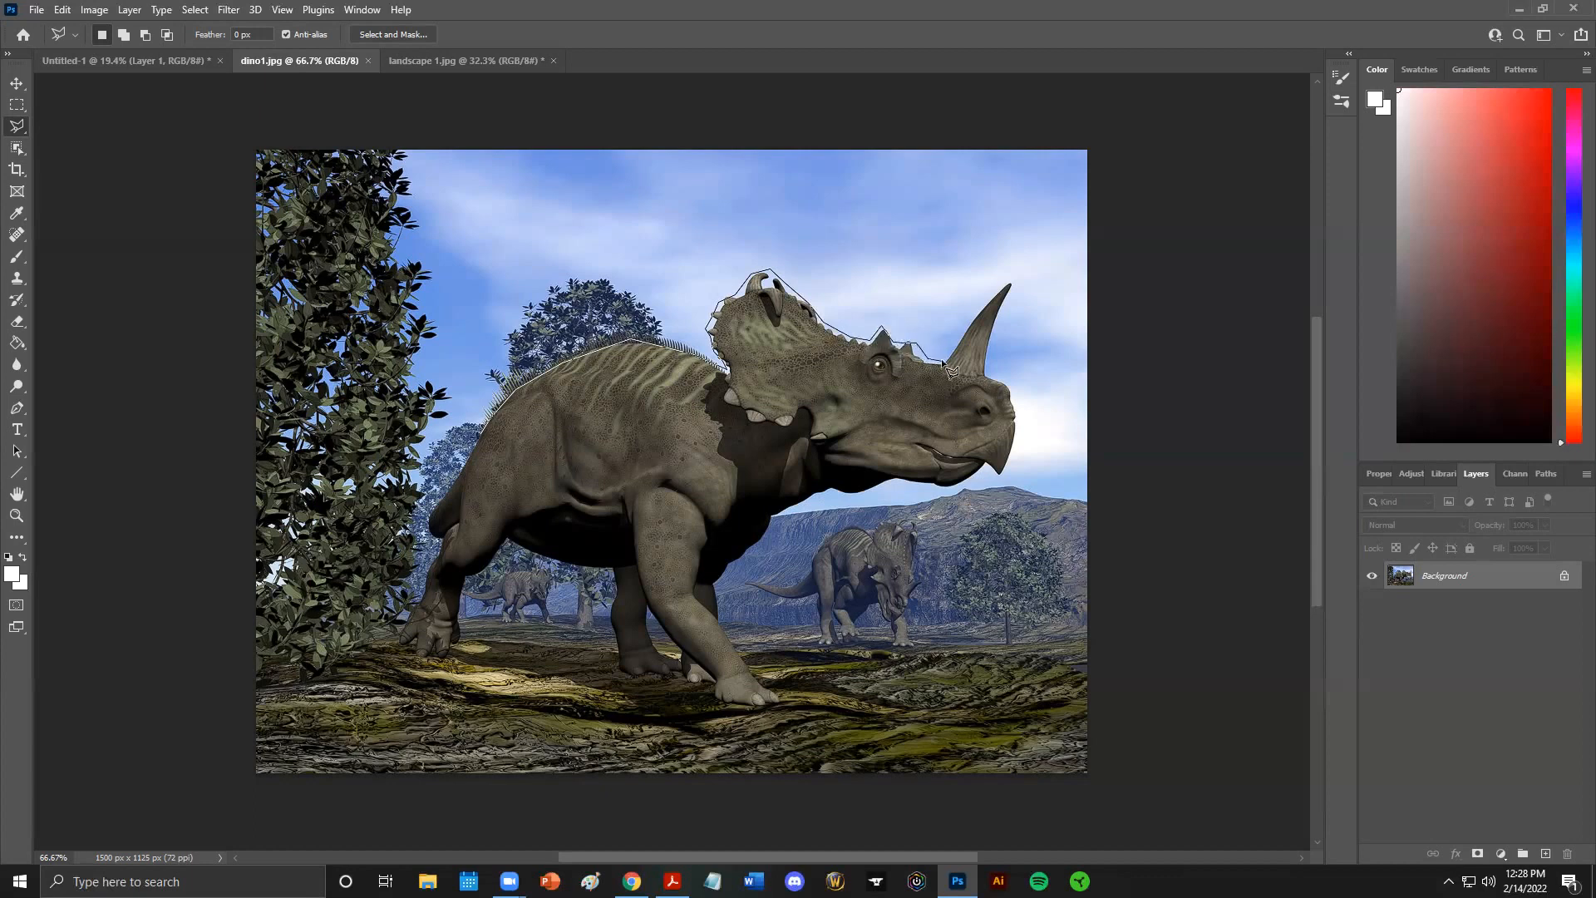
Continue the polygonal outline around the nose horn and snout, and along the underside of the jaw to the chest
{"action": "left_click", "coordinate": [1011, 282]}
{"action": "left_click", "coordinate": [1015, 283]}
{"action": "left_click", "coordinate": [1011, 382]}
{"action": "left_click", "coordinate": [1017, 427]}
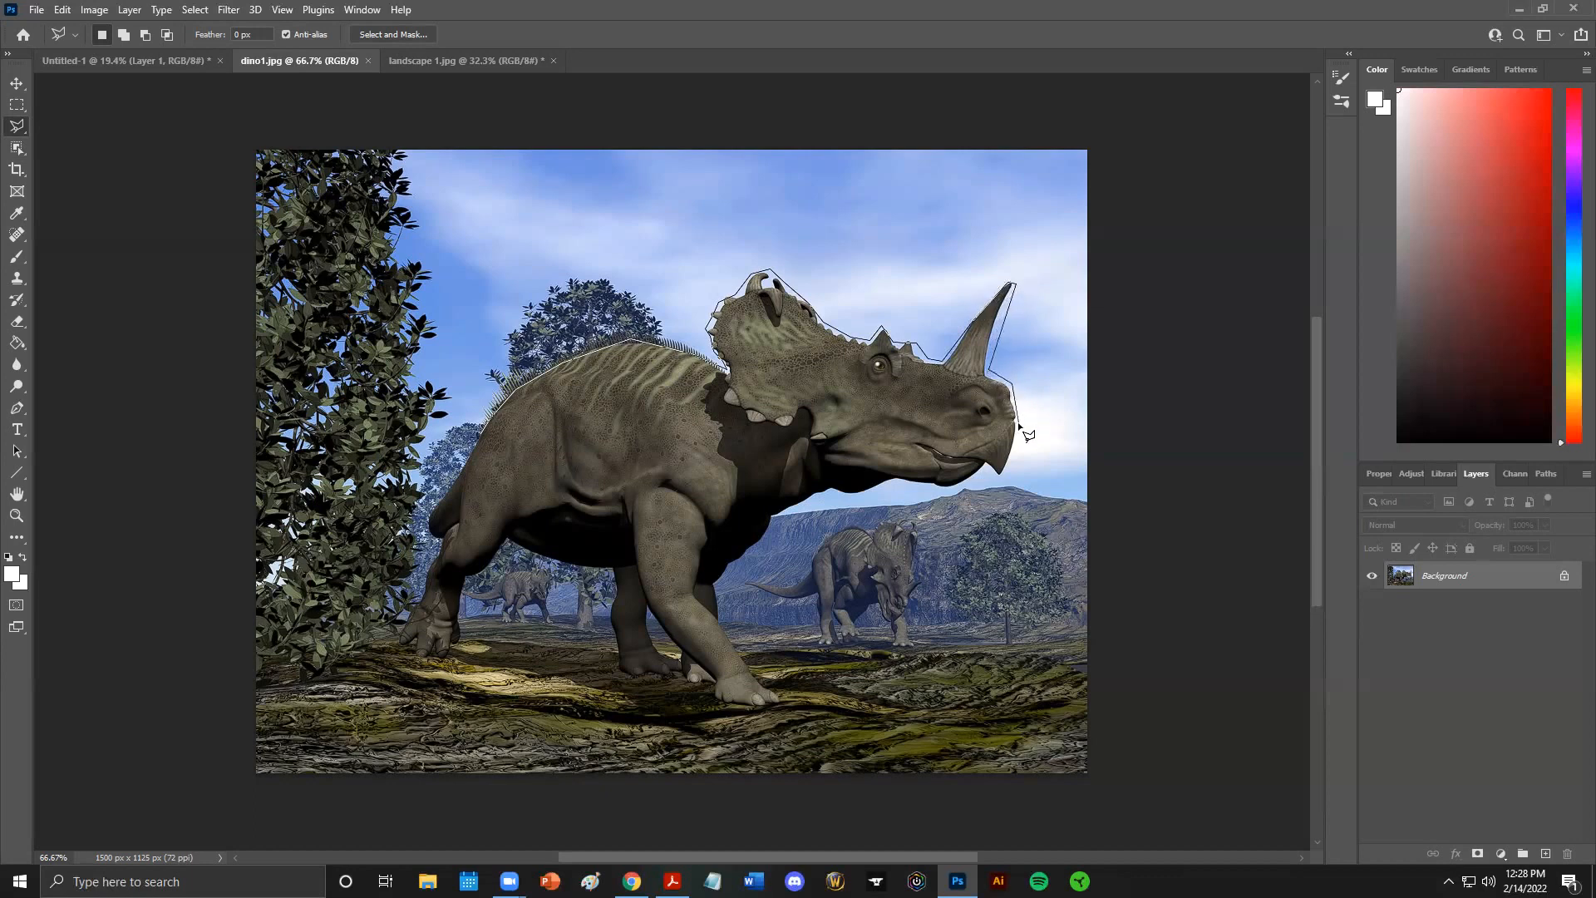
{"action": "left_click", "coordinate": [1004, 473]}
{"action": "left_click", "coordinate": [842, 491]}
{"action": "left_click", "coordinate": [784, 509]}
Trace the polygonal outline around the dinosaur's front legs and feet up to the belly
{"action": "left_click", "coordinate": [716, 582]}
{"action": "left_click", "coordinate": [732, 645]}
{"action": "left_click", "coordinate": [765, 681]}
{"action": "left_click", "coordinate": [782, 697]}
{"action": "left_click", "coordinate": [780, 706]}
{"action": "left_click", "coordinate": [768, 707]}
{"action": "left_click", "coordinate": [710, 688]}
{"action": "left_click", "coordinate": [678, 676]}
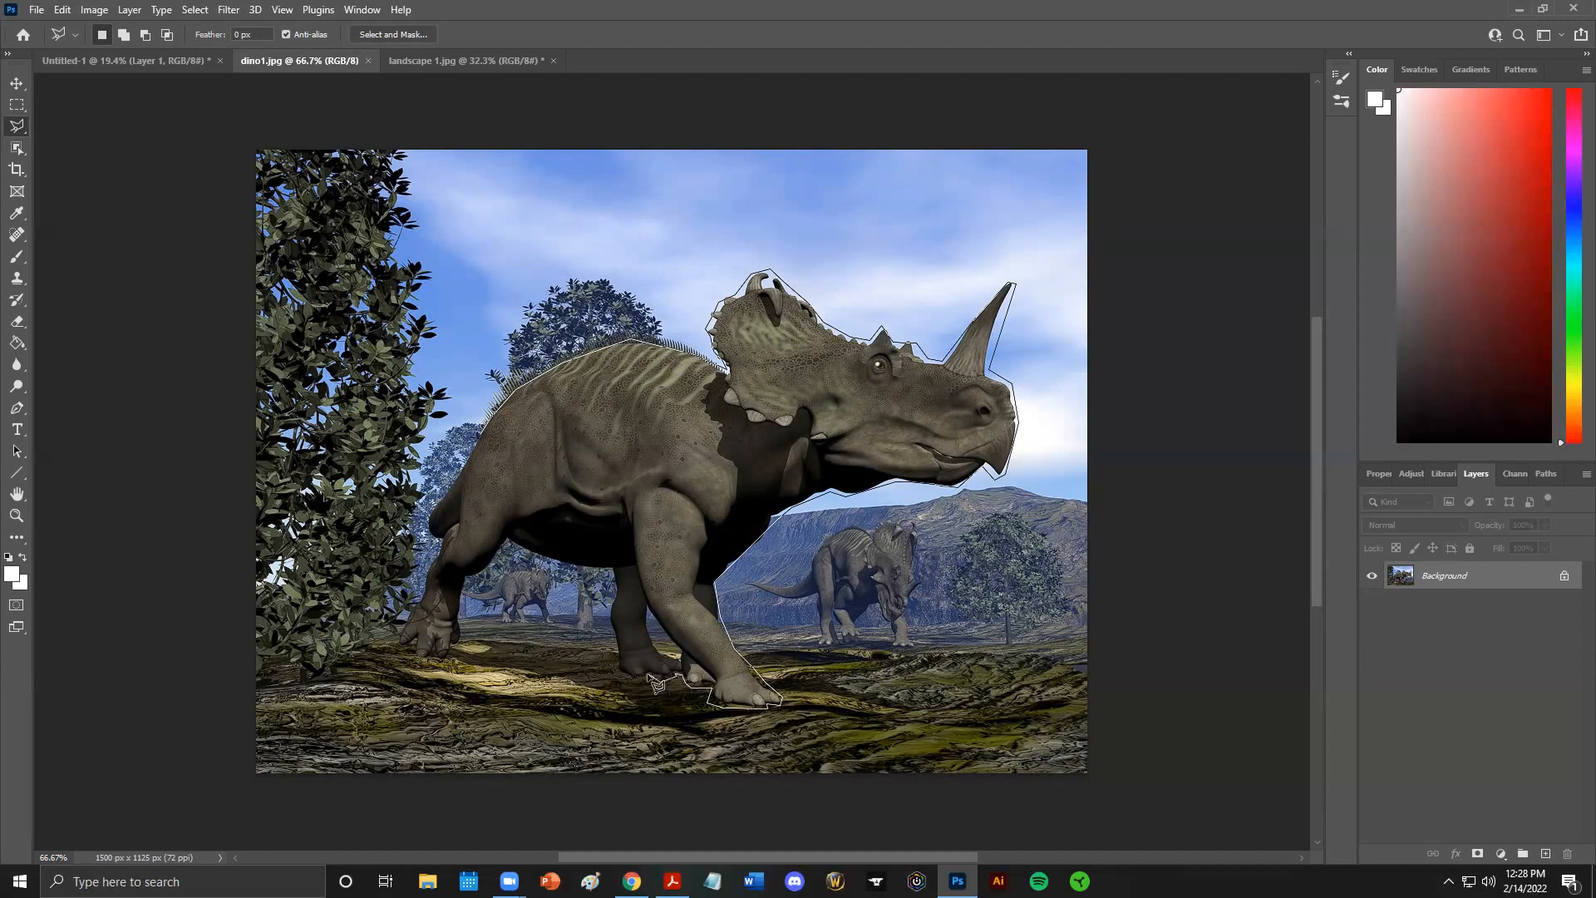
{"action": "left_click", "coordinate": [636, 681]}
{"action": "left_click", "coordinate": [619, 662]}
{"action": "left_click", "coordinate": [614, 566]}
Finish the polygonal outline along the belly and around the hind leg, closing the selection at the dinosaur's back
{"action": "left_click", "coordinate": [509, 542]}
{"action": "left_click", "coordinate": [461, 613]}
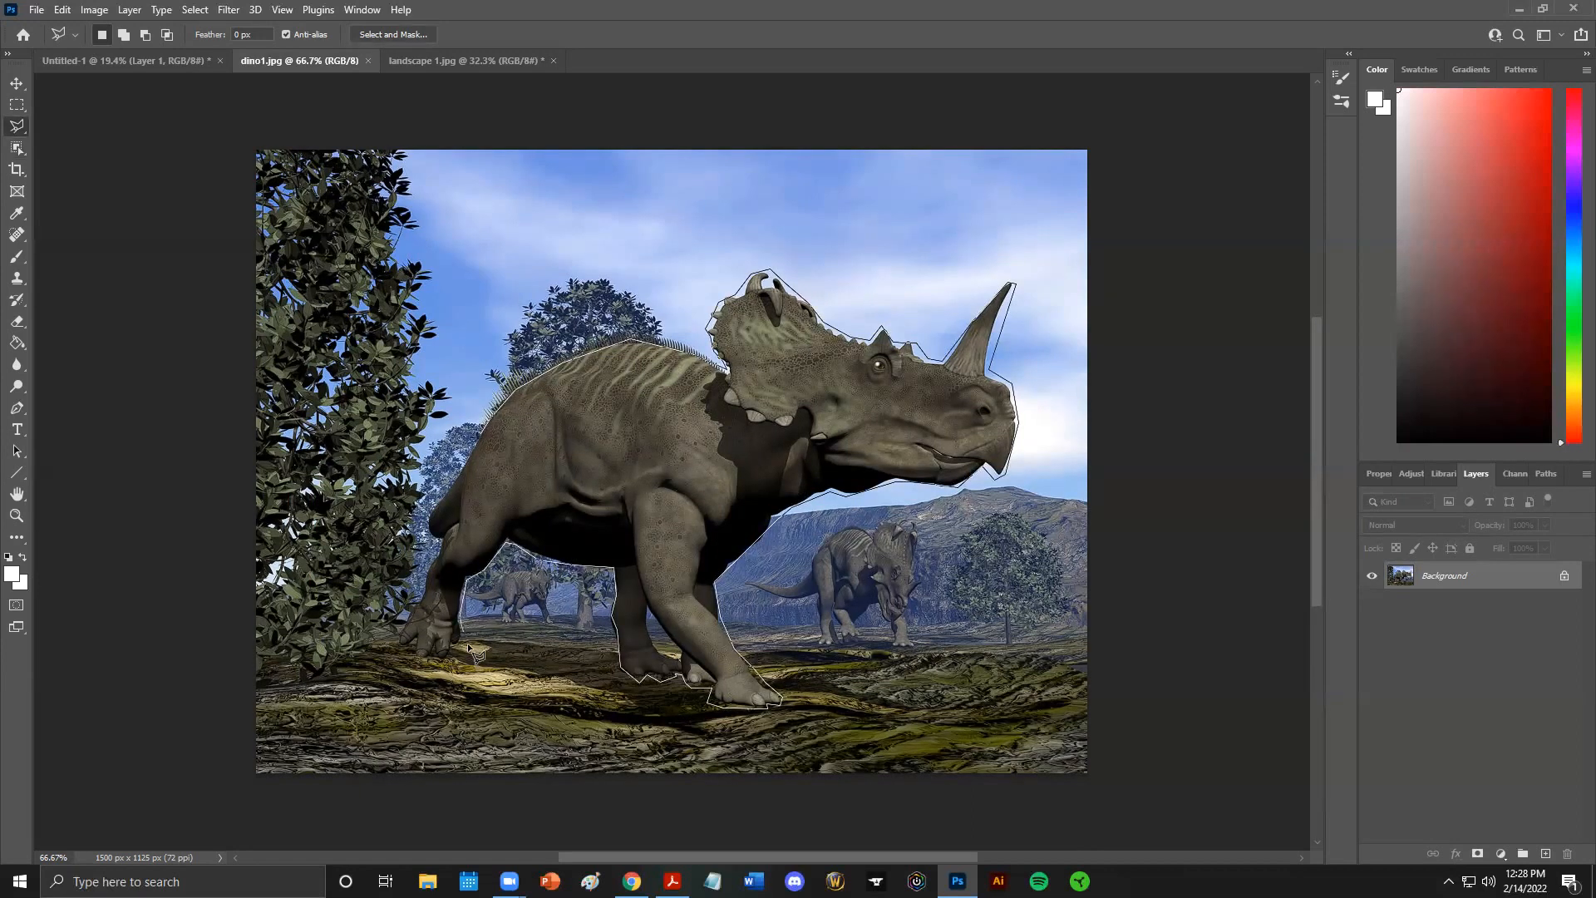
{"action": "left_click", "coordinate": [456, 647]}
{"action": "left_click", "coordinate": [441, 661]}
{"action": "left_click", "coordinate": [399, 643]}
{"action": "left_click", "coordinate": [415, 620]}
{"action": "left_click", "coordinate": [430, 535]}
{"action": "left_click", "coordinate": [479, 432]}
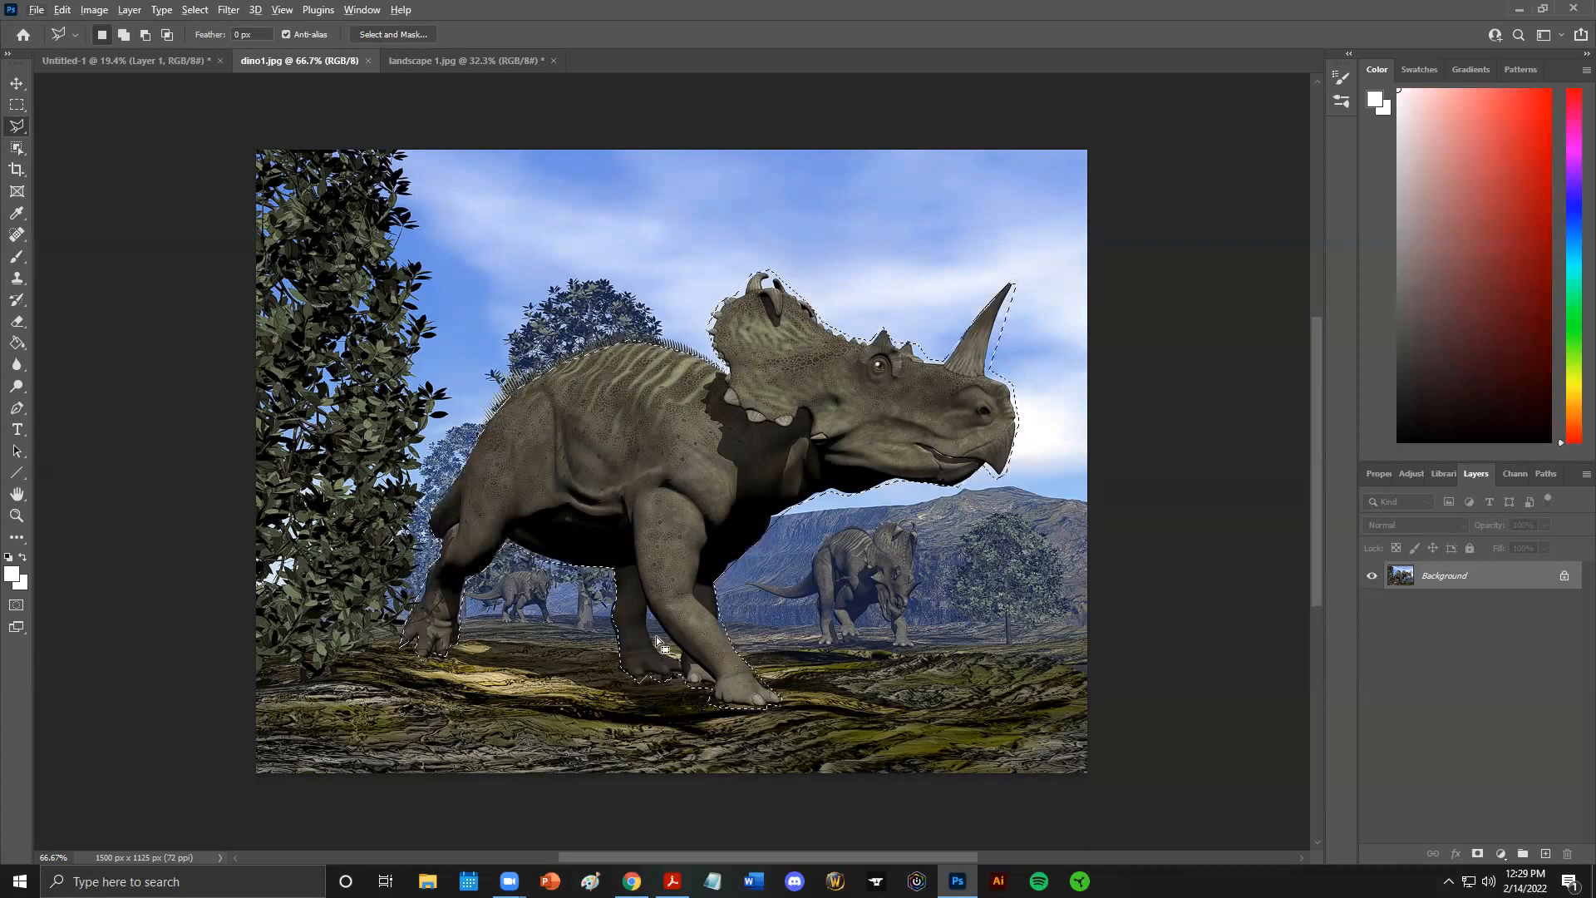
{"action": "key", "text": "alt"}
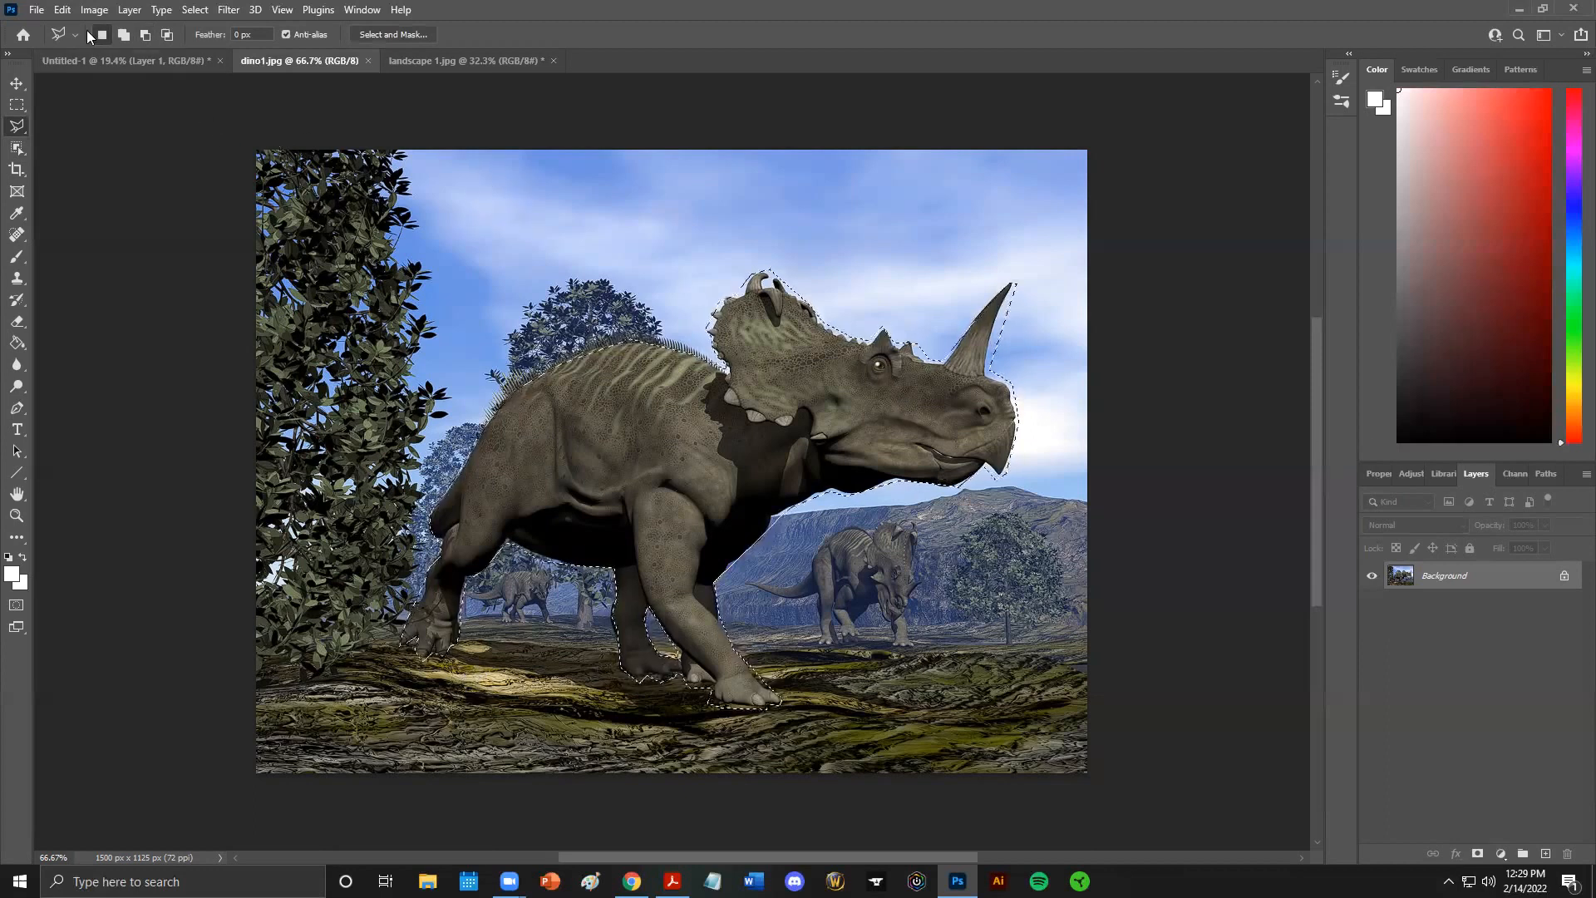
Copy the selected dinosaur and paste it into the Untitled-1 garden document
{"action": "left_click", "coordinate": [61, 9]}
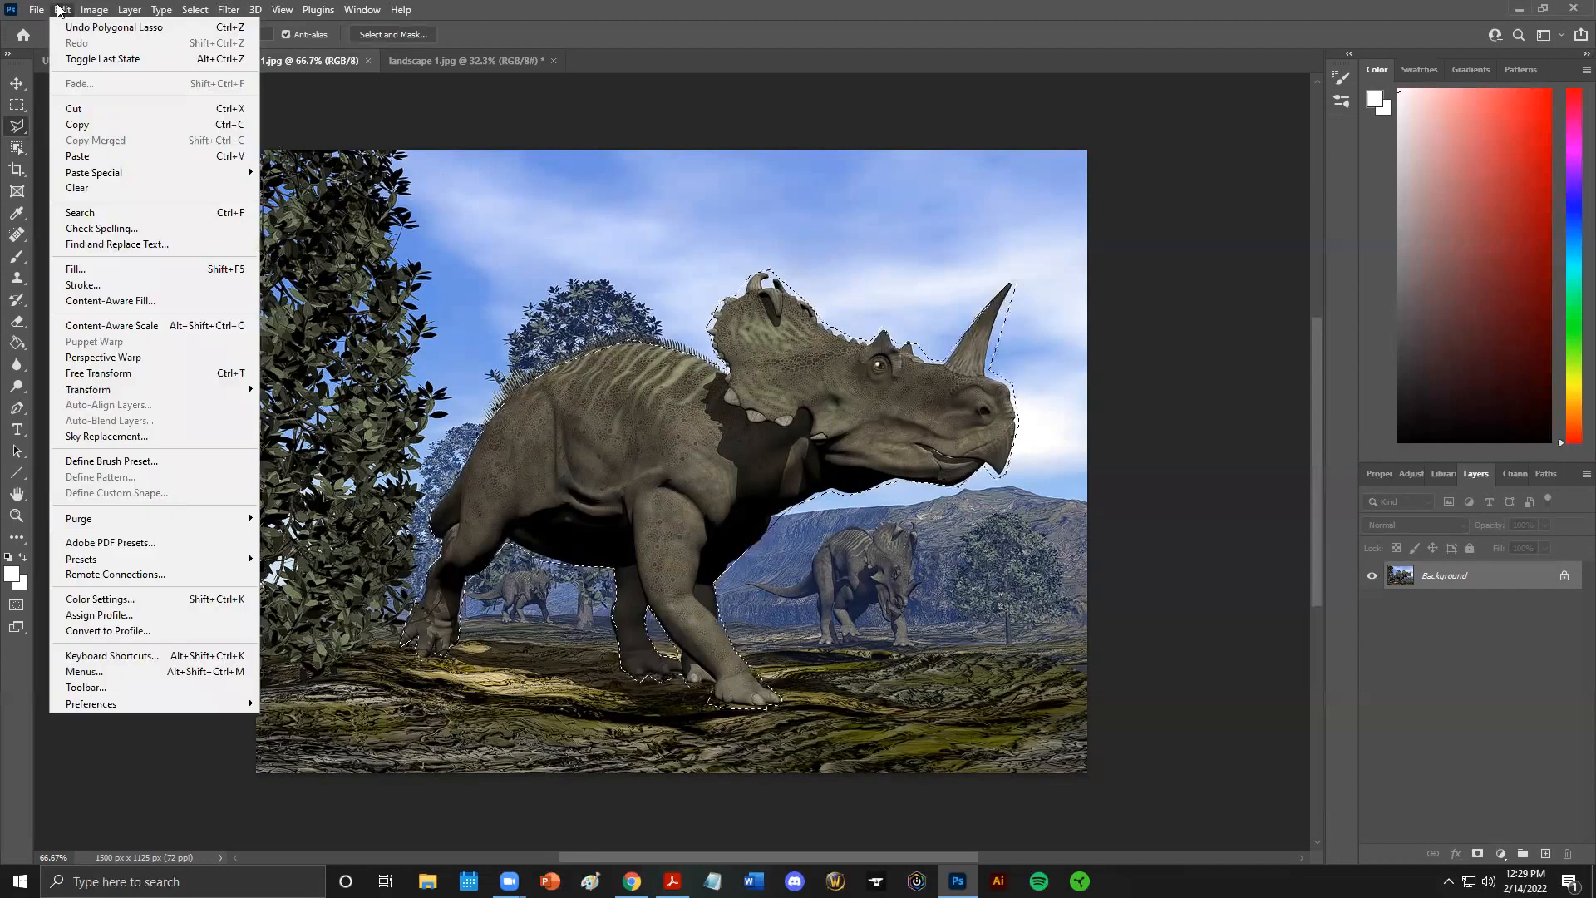
{"action": "left_click", "coordinate": [96, 124]}
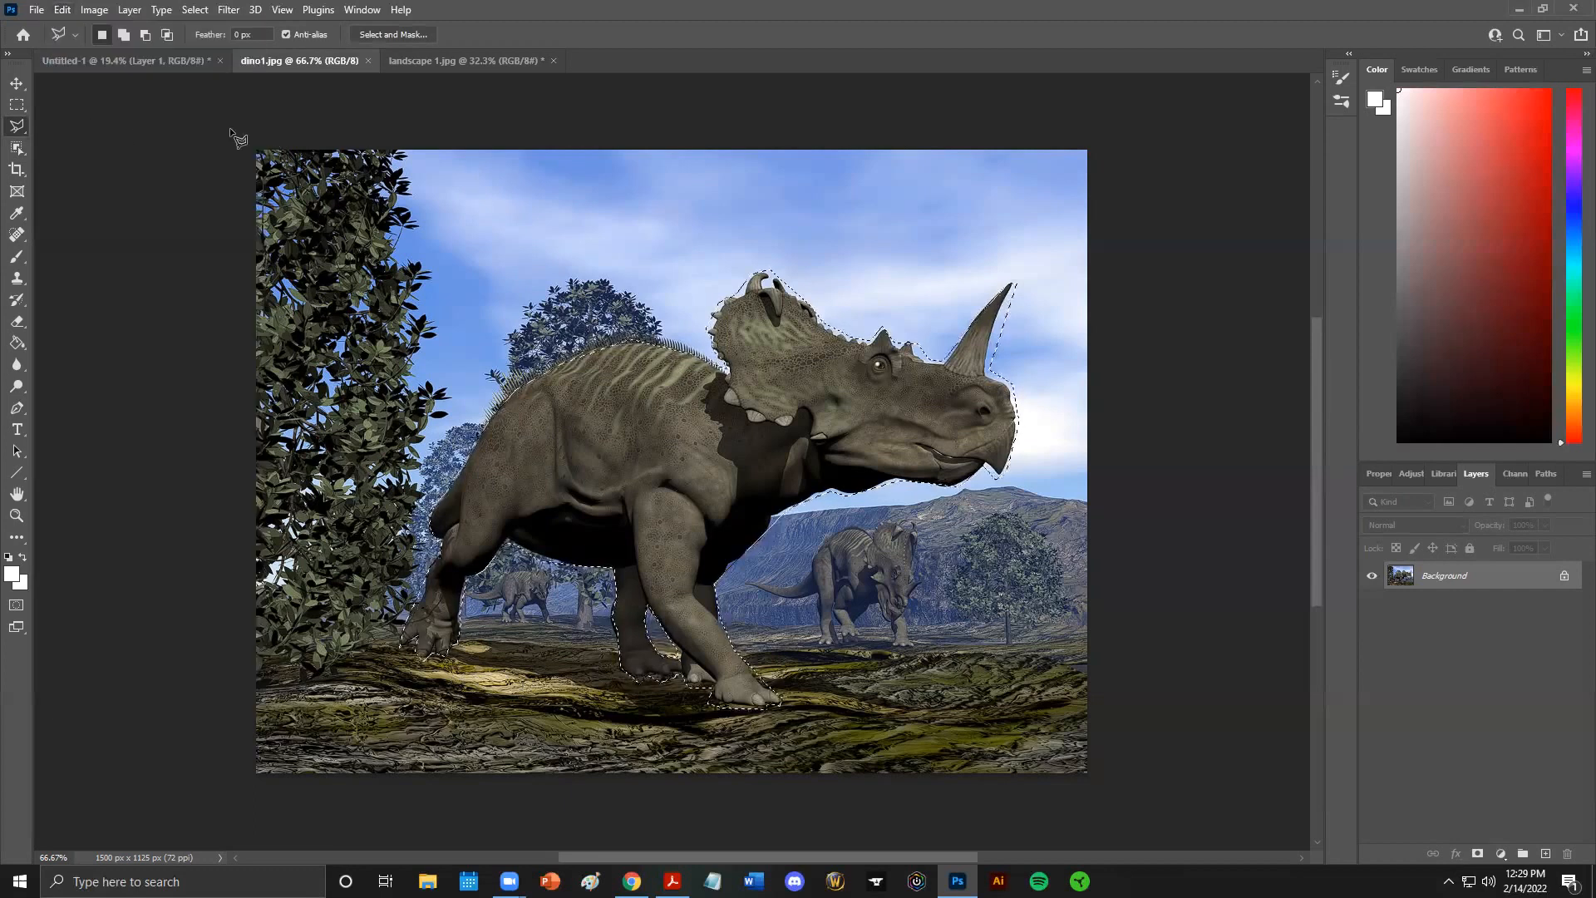
{"action": "left_click", "coordinate": [114, 59]}
{"action": "left_click", "coordinate": [61, 10]}
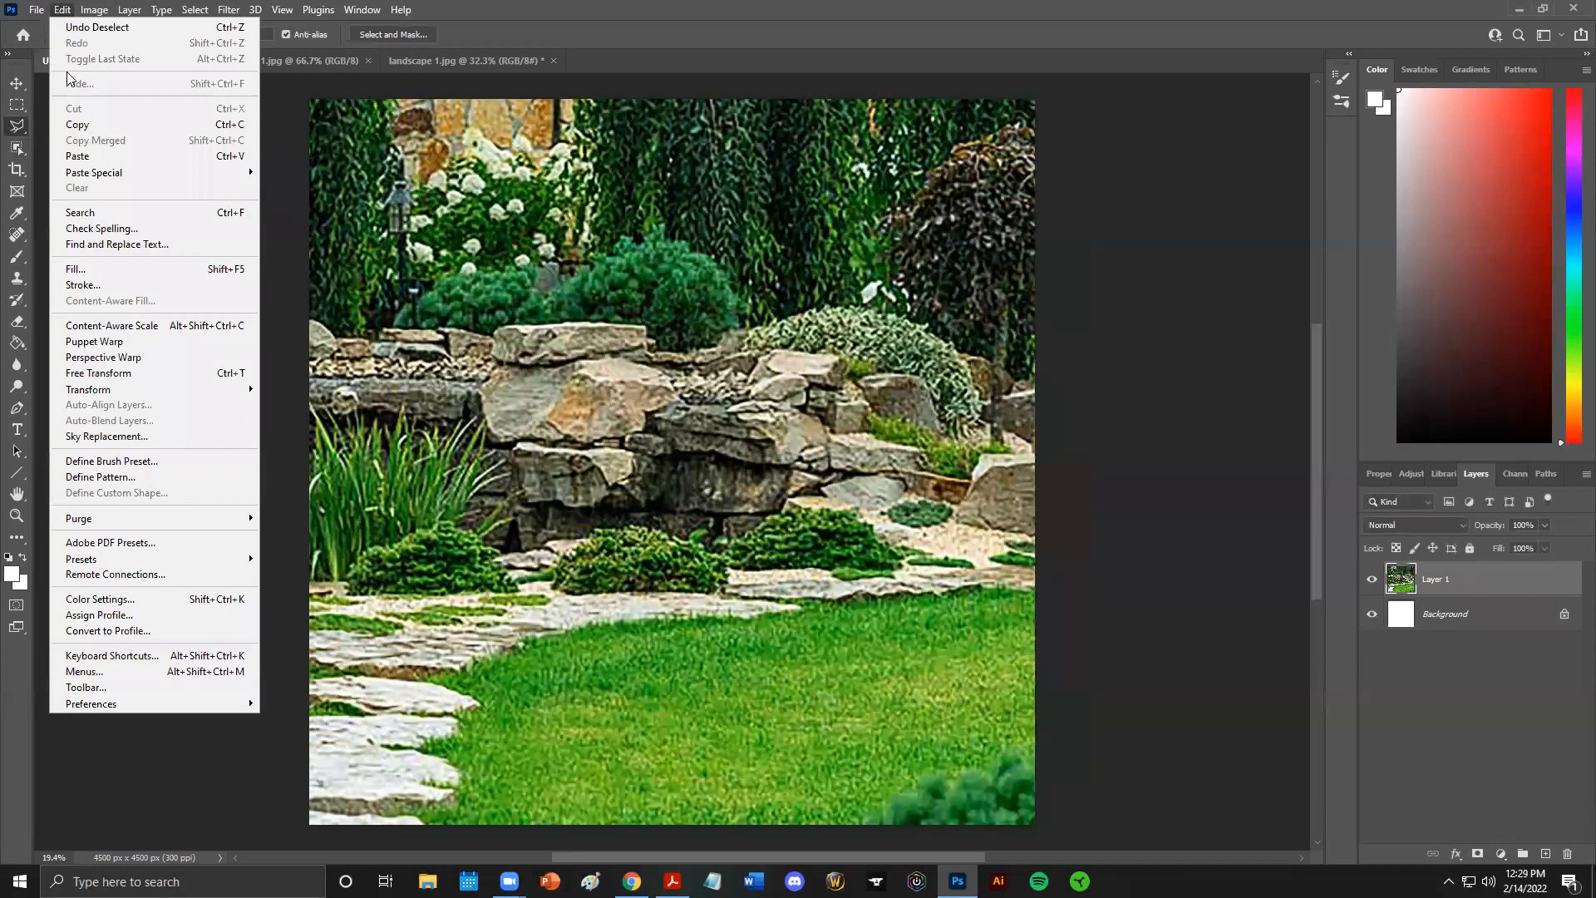
{"action": "left_click", "coordinate": [85, 157]}
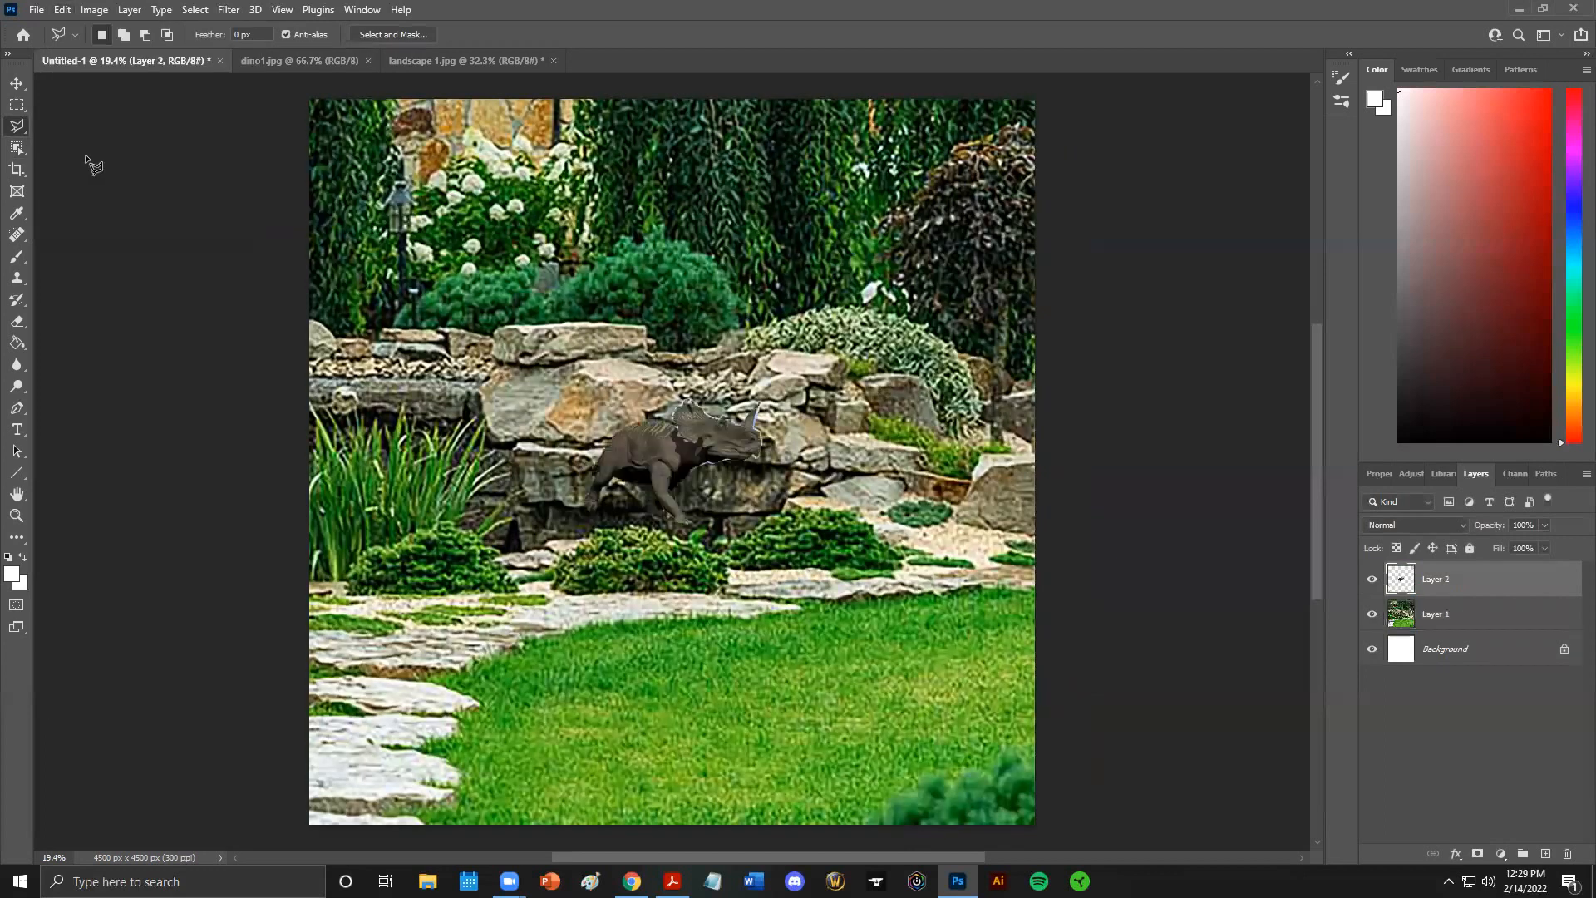
Scale the pasted dinosaur proportionally to about 340%, position it over the lawn and stone path, and apply the transform
{"action": "left_click", "coordinate": [58, 10]}
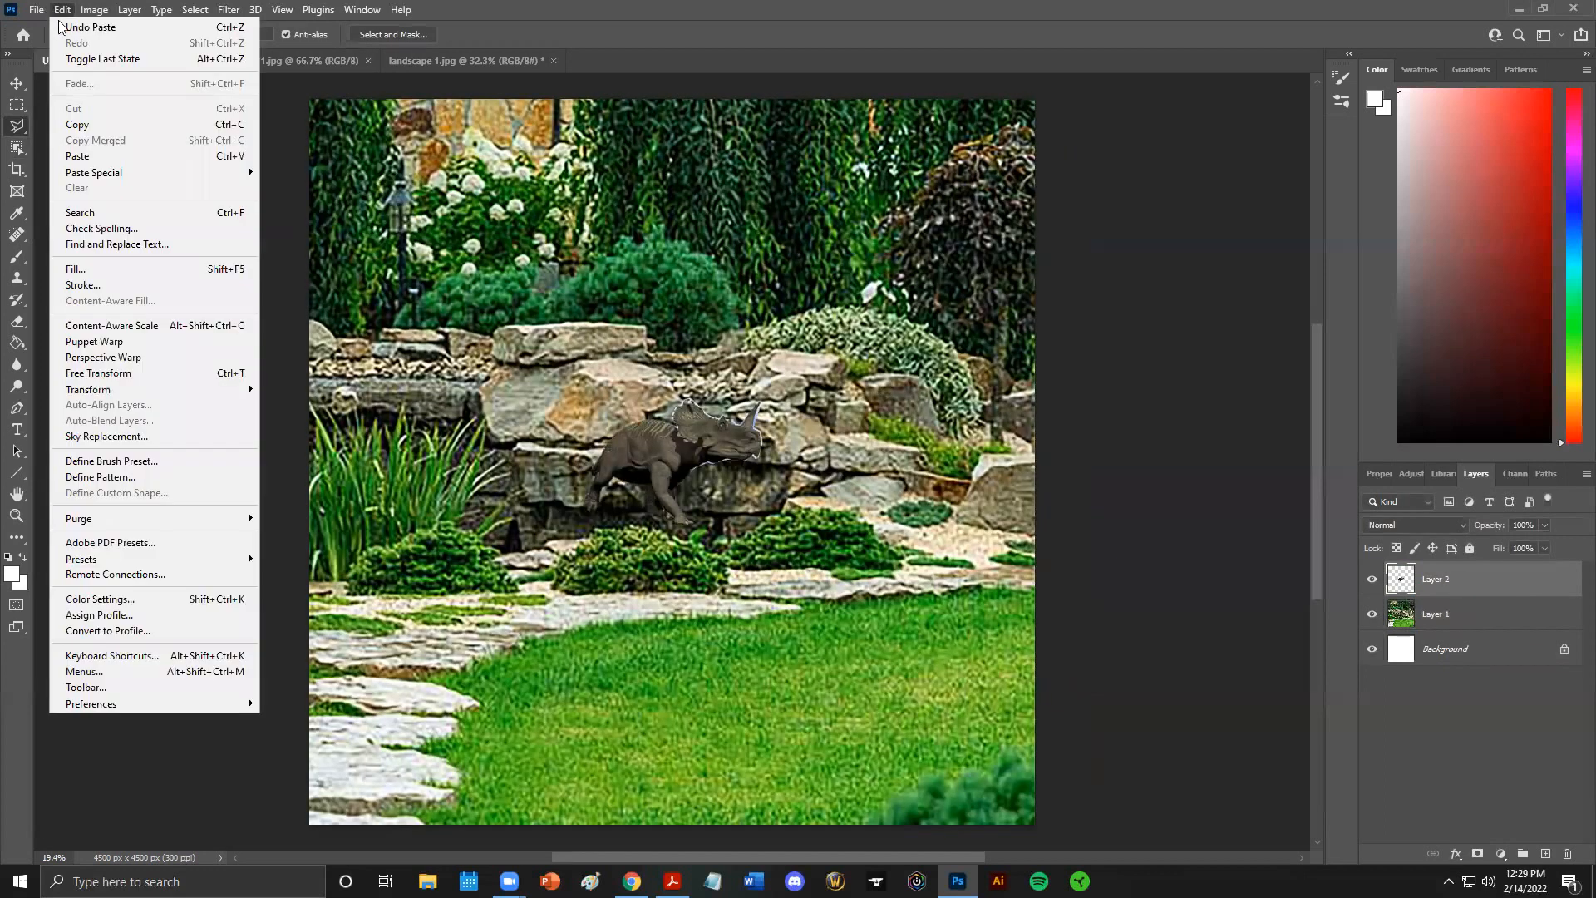
{"action": "mouse_move", "coordinate": [140, 384]}
{"action": "left_click", "coordinate": [327, 418]}
{"action": "left_click_drag", "start_coordinate": [768, 525], "coordinate": [1050, 787]}
{"action": "left_click_drag", "start_coordinate": [640, 446], "coordinate": [428, 372]}
{"action": "left_click_drag", "start_coordinate": [897, 753], "coordinate": [956, 793]}
{"action": "left_click_drag", "start_coordinate": [575, 507], "coordinate": [539, 368]}
{"action": "left_click_drag", "start_coordinate": [921, 718], "coordinate": [986, 764]}
{"action": "mouse_move", "coordinate": [658, 529]}
{"action": "left_mouse_down"}
{"action": "mouse_move", "coordinate": [642, 536]}
{"action": "mouse_move", "coordinate": [632, 517]}
{"action": "left_mouse_up"}
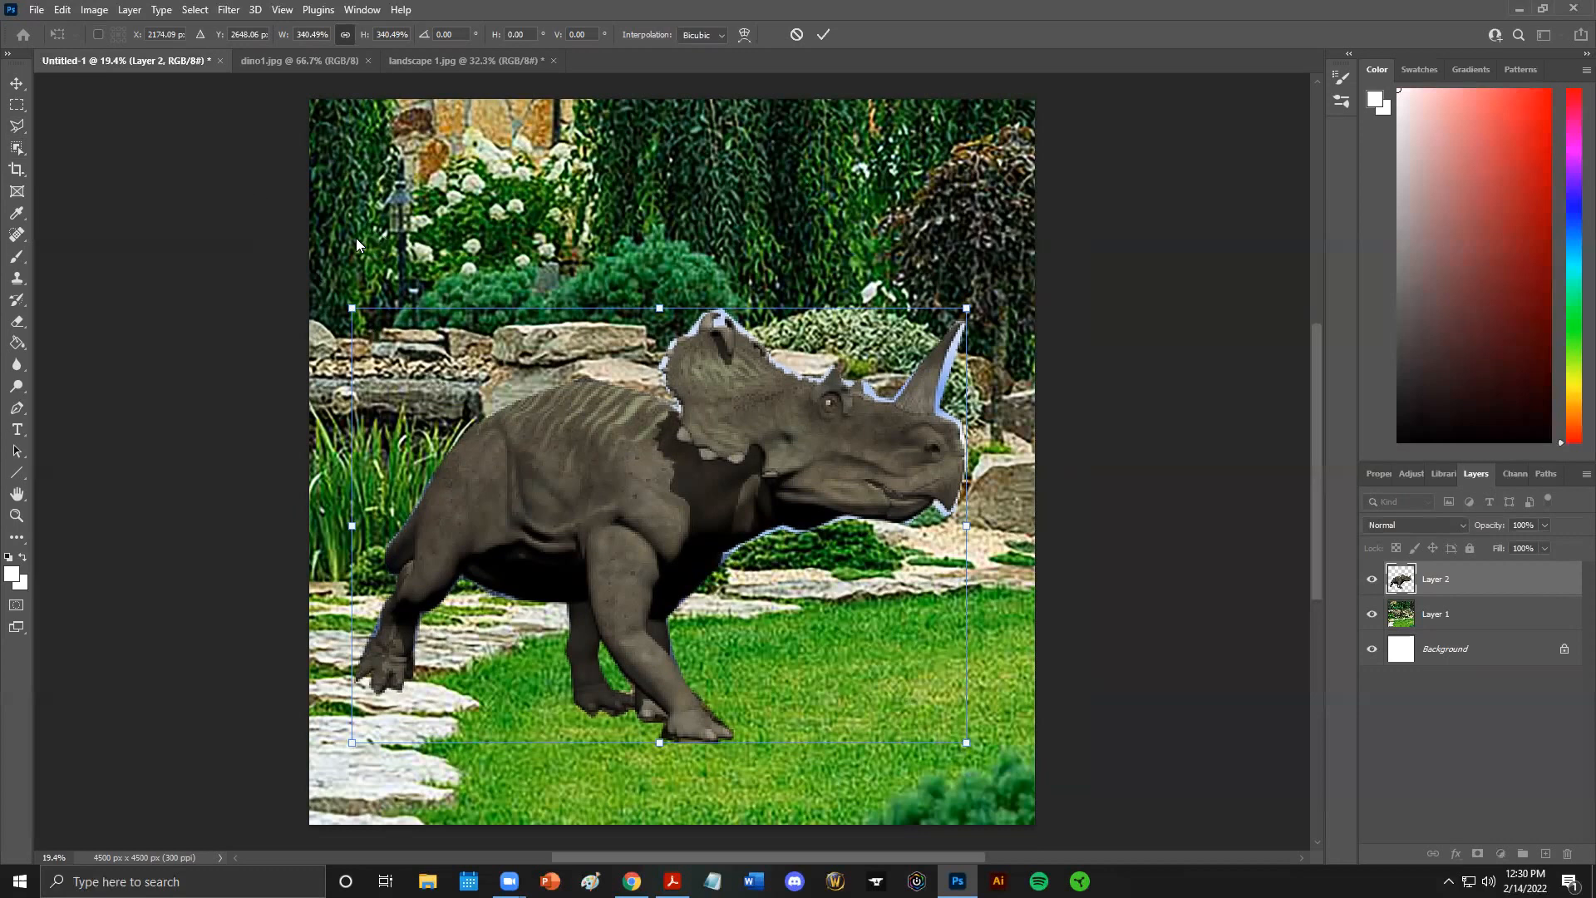
{"action": "left_click", "coordinate": [20, 107]}
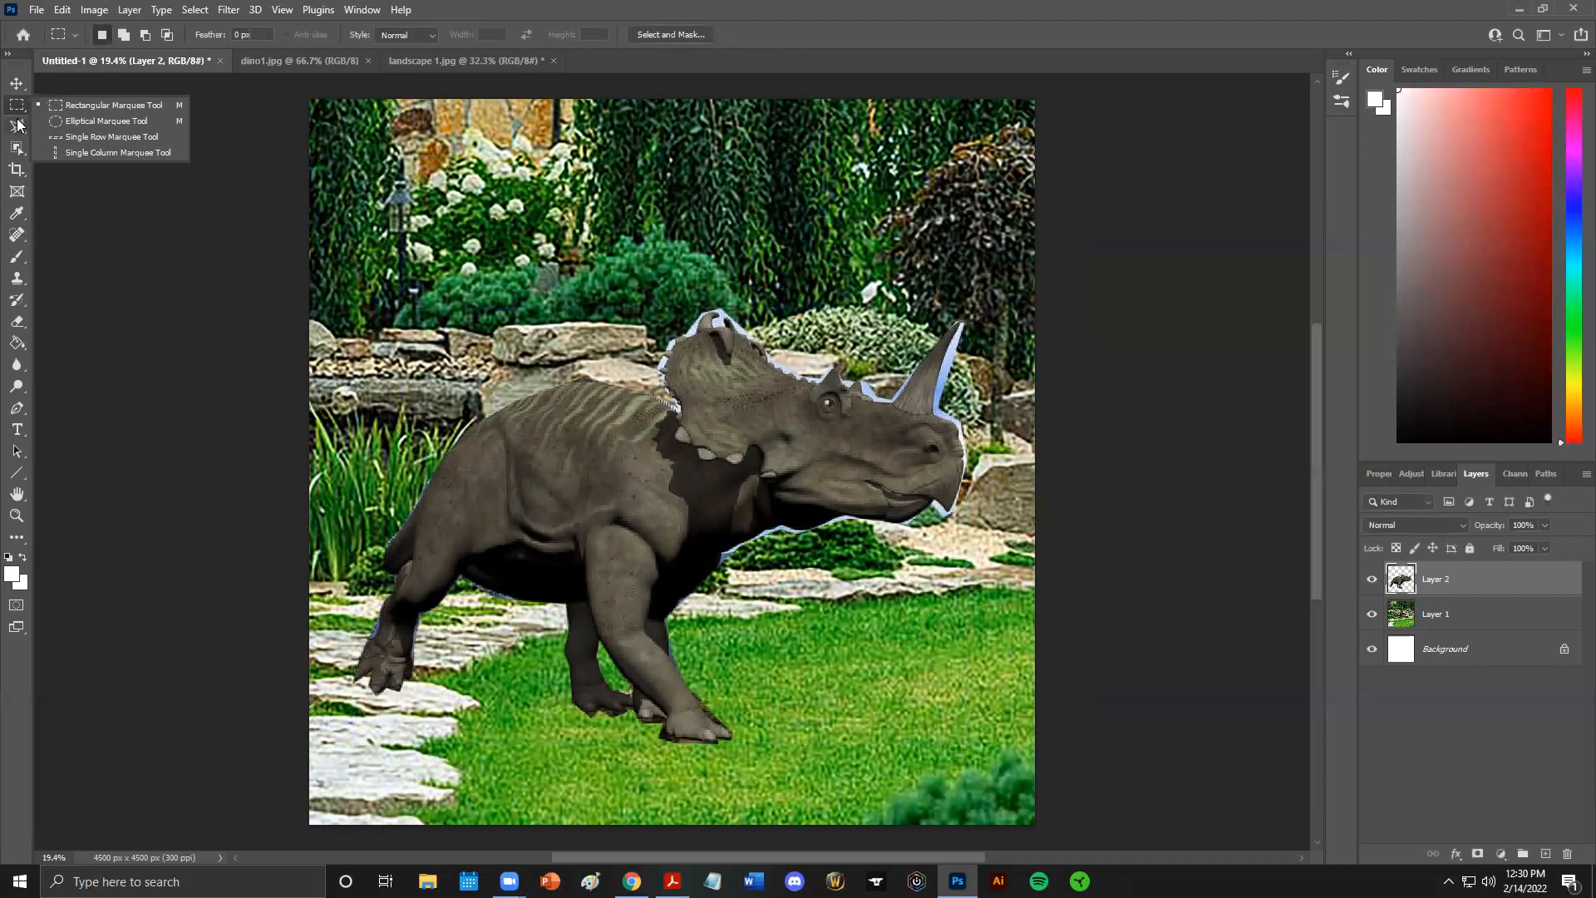
{"action": "left_click", "coordinate": [17, 126]}
{"action": "left_click", "coordinate": [175, 153]}
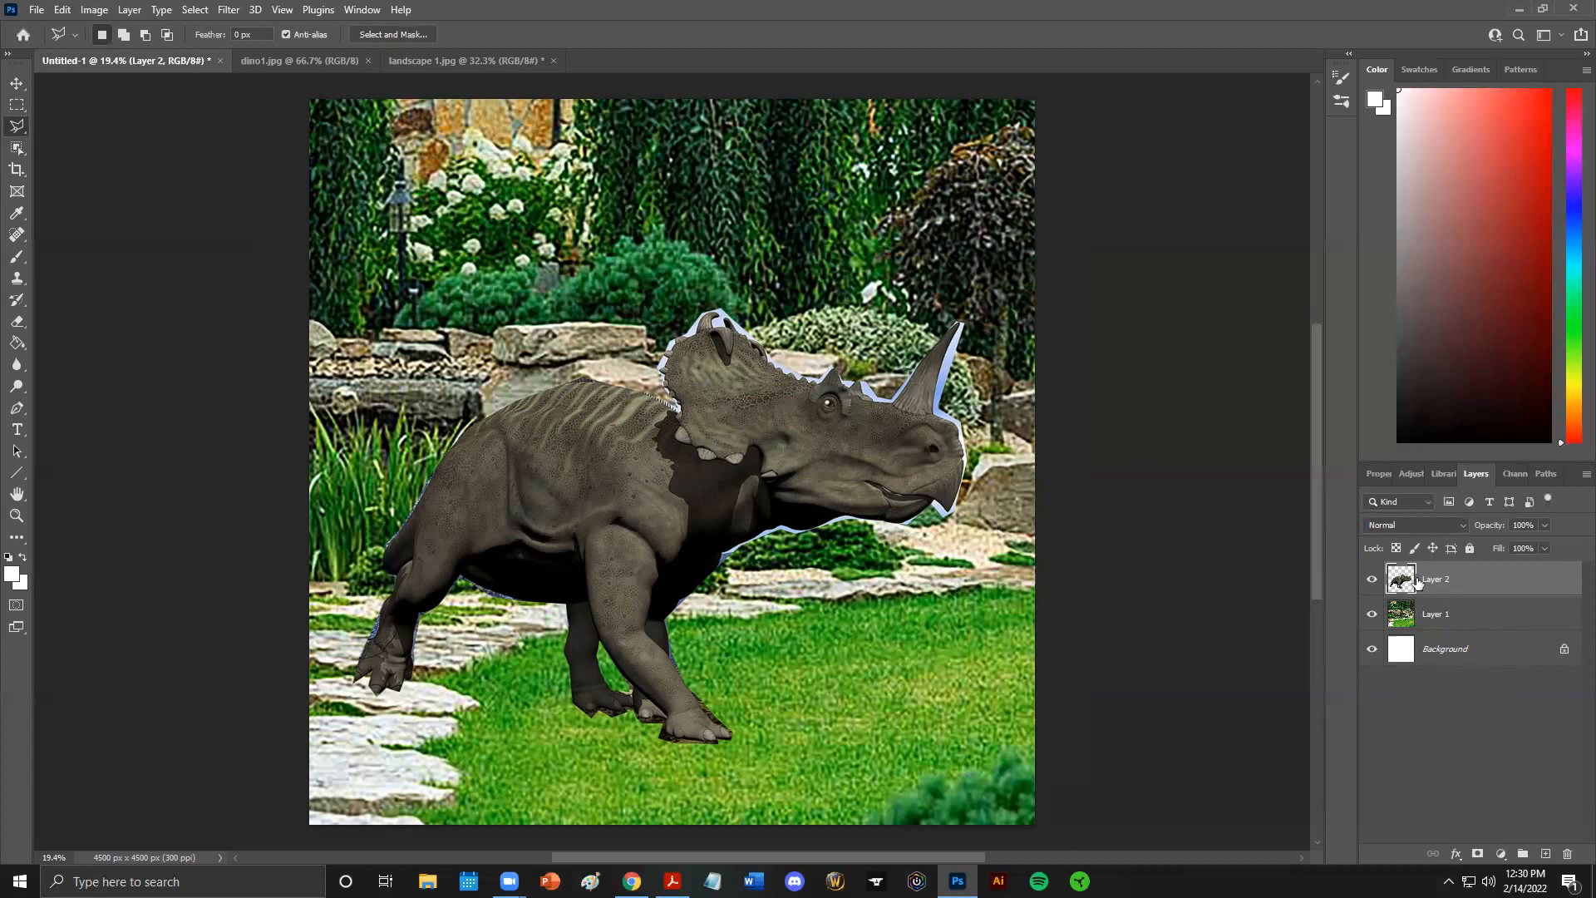
Toggle the visibility of the dinosaur layer and the garden layer to examine what each one contributes
{"action": "left_click", "coordinate": [1373, 580]}
{"action": "left_click", "coordinate": [1373, 580]}
{"action": "left_click", "coordinate": [1372, 581]}
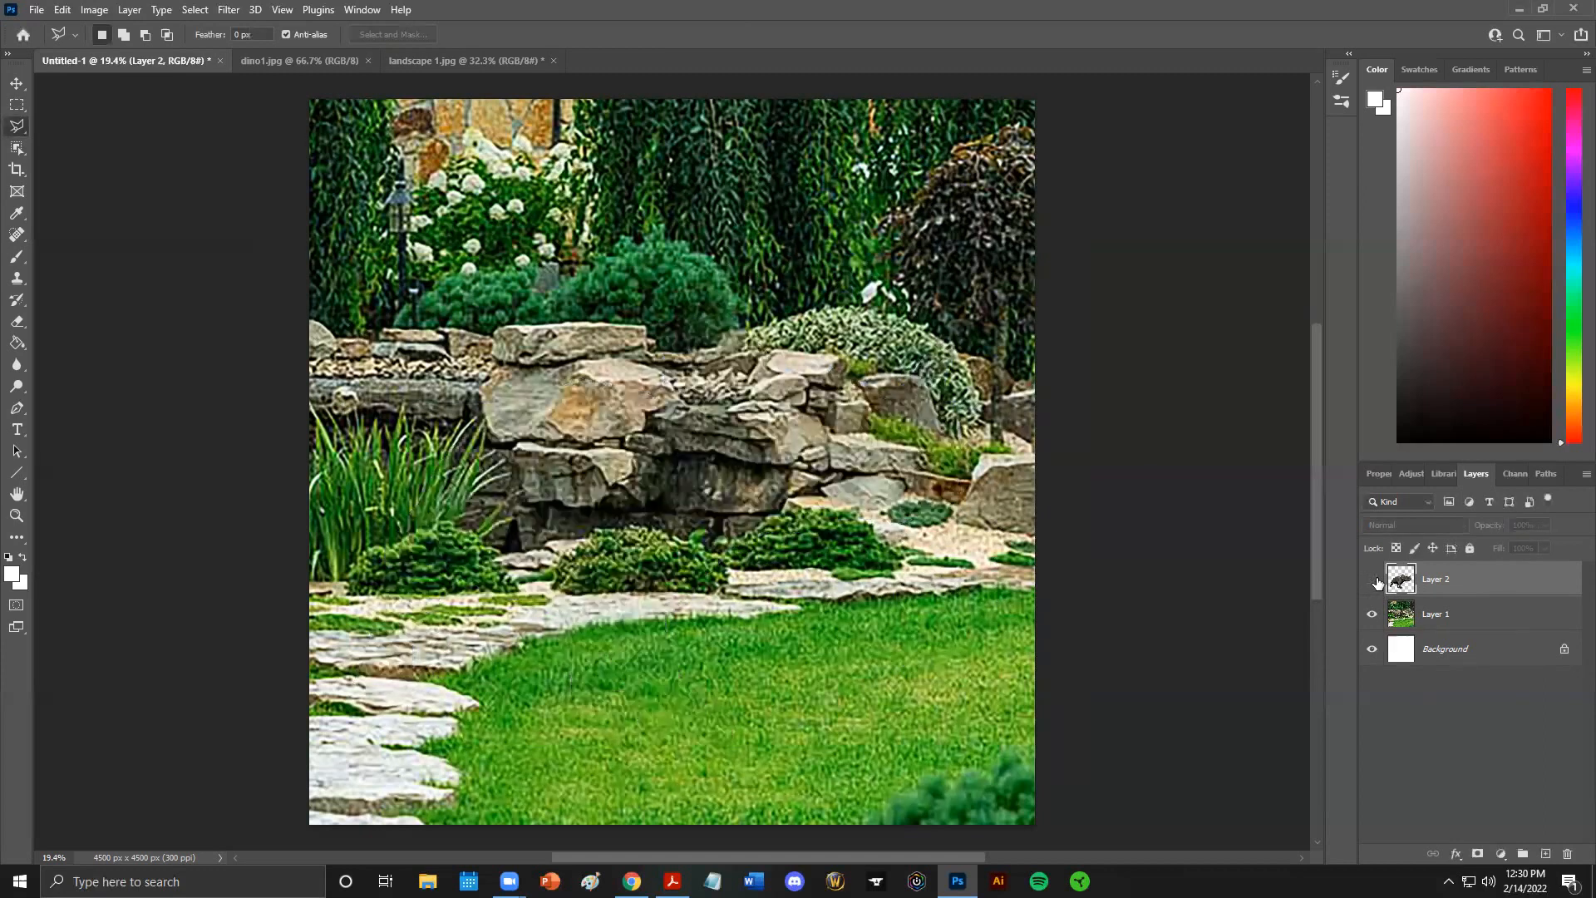
{"action": "left_click", "coordinate": [1372, 580]}
{"action": "left_click", "coordinate": [1373, 580]}
{"action": "left_click", "coordinate": [1373, 580]}
{"action": "left_click", "coordinate": [1372, 615]}
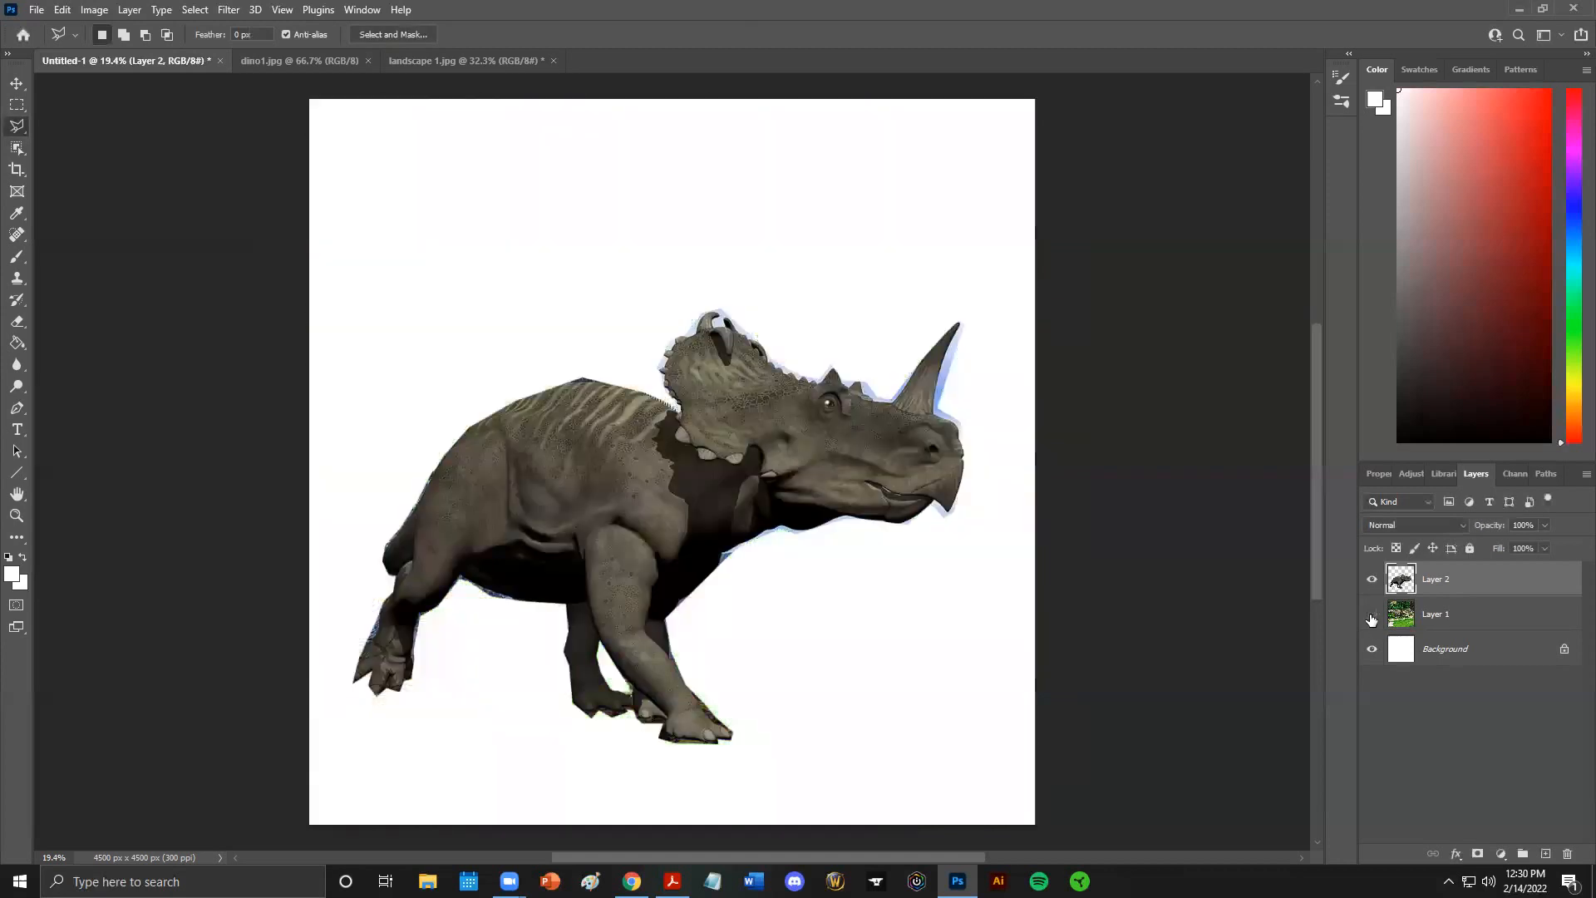
{"action": "left_click", "coordinate": [1372, 616]}
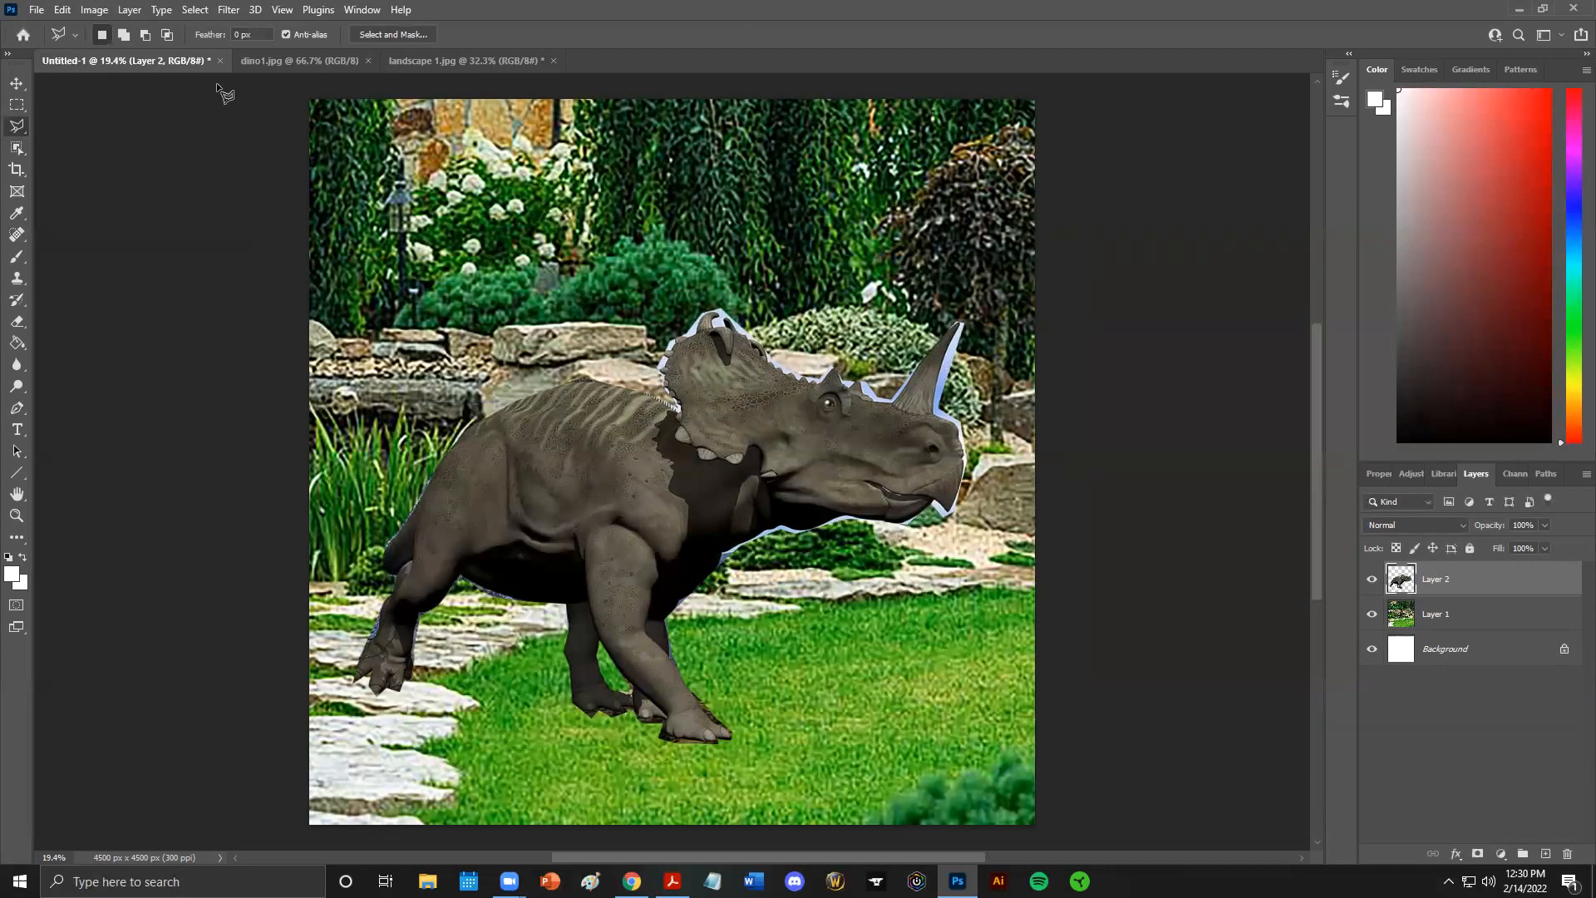
Flatten the image into a single background layer
{"action": "left_click", "coordinate": [132, 10]}
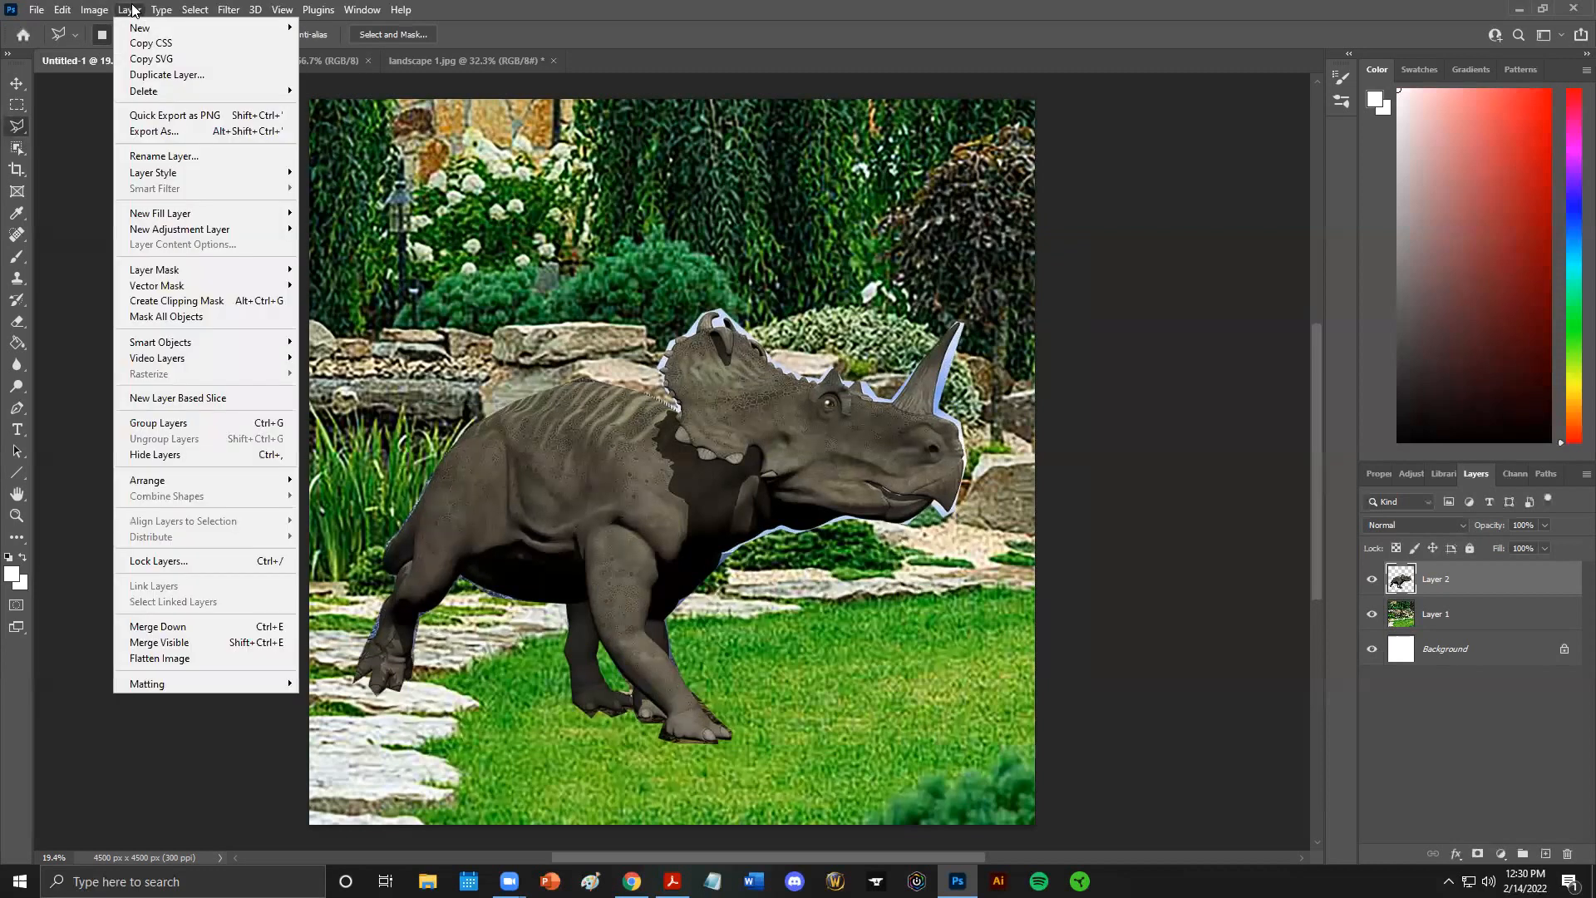
{"action": "left_click", "coordinate": [184, 662]}
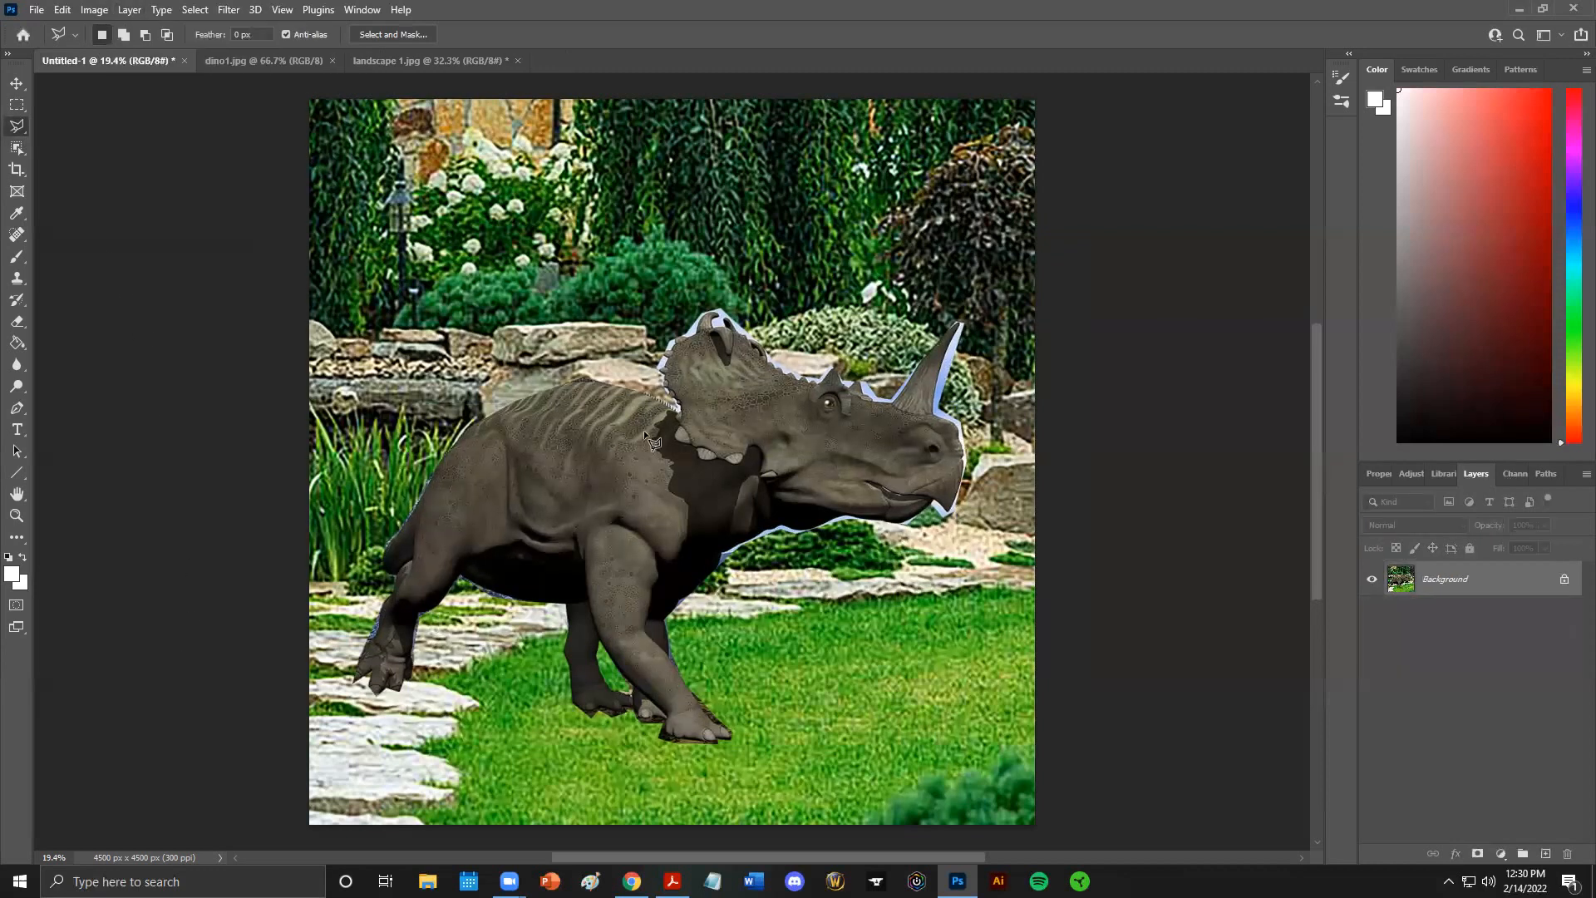
Open the print settings to review the preview and options, and close them without printing
{"action": "left_click", "coordinate": [37, 10]}
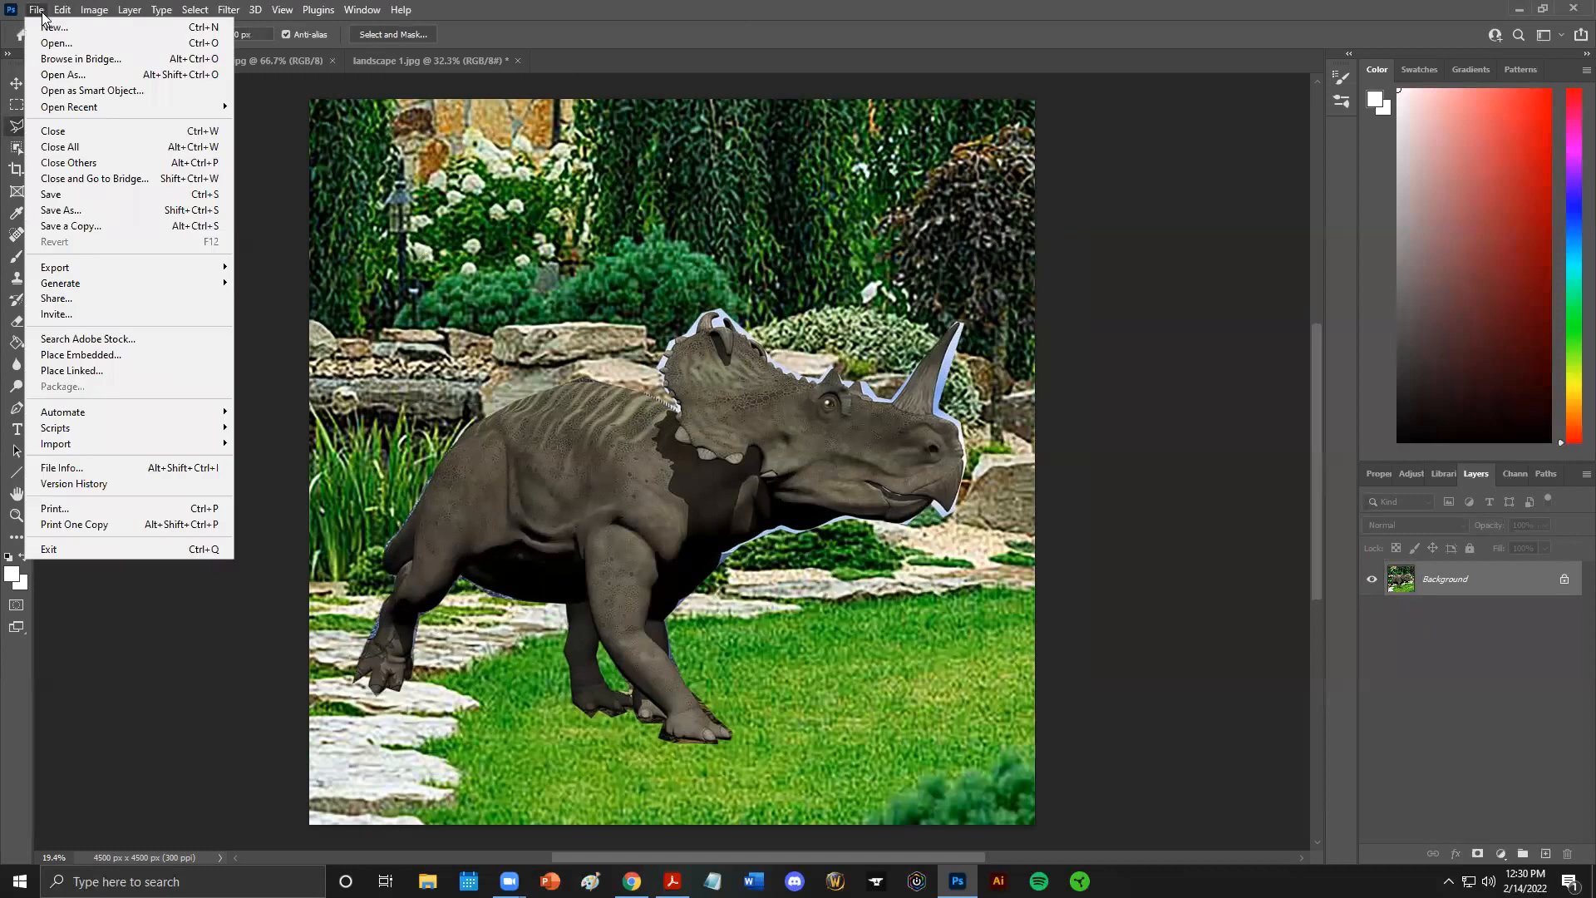
{"action": "left_click", "coordinate": [111, 512]}
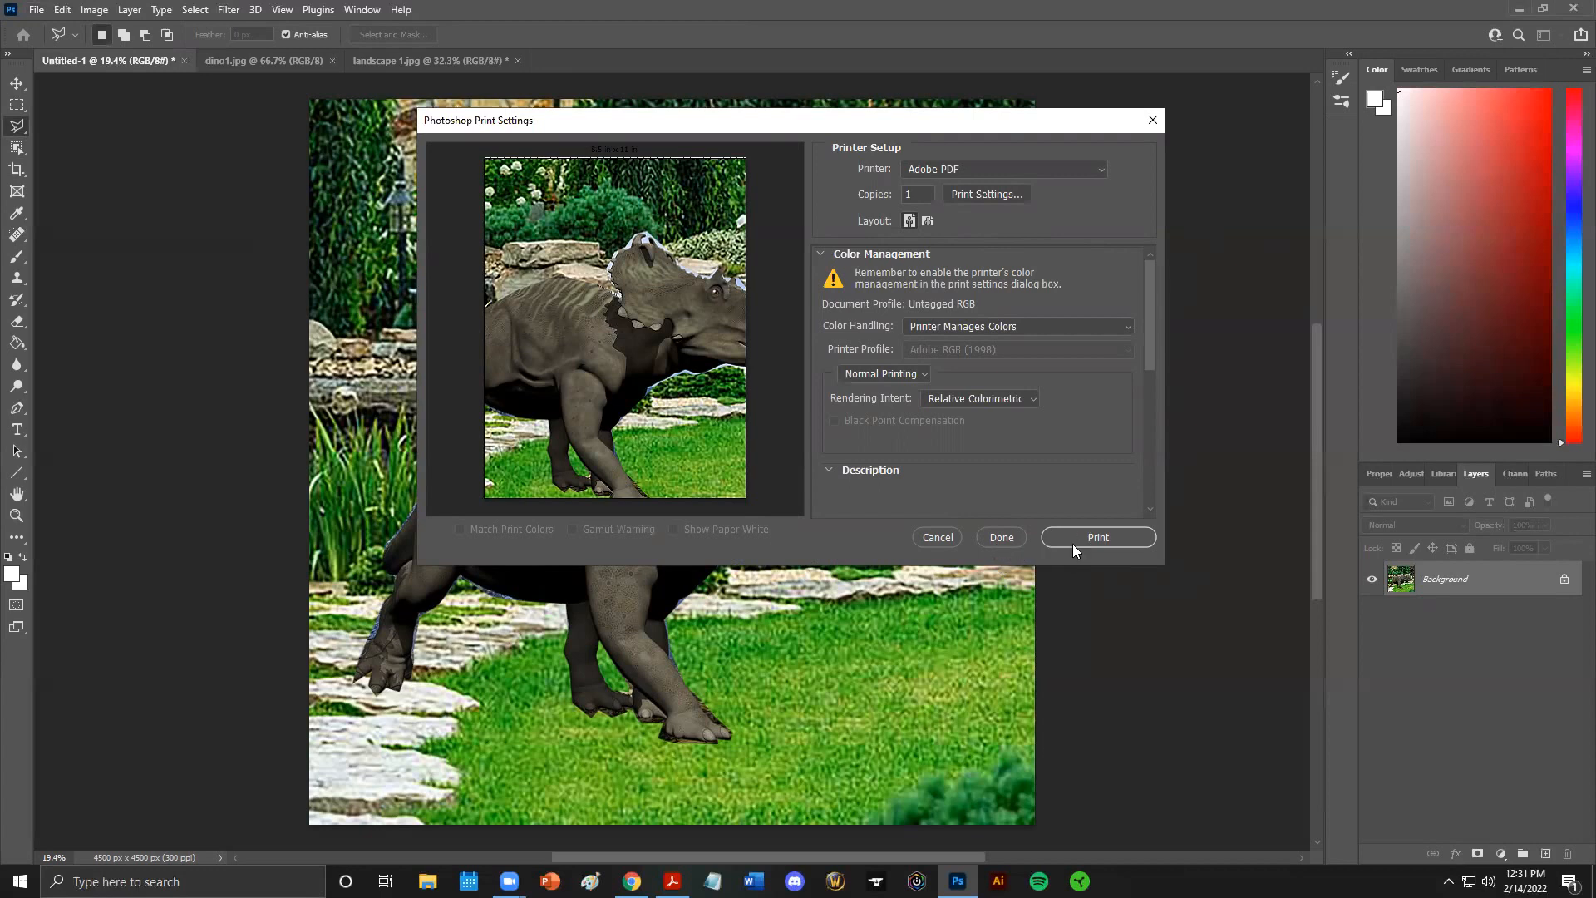
{"action": "left_click", "coordinate": [1154, 121]}
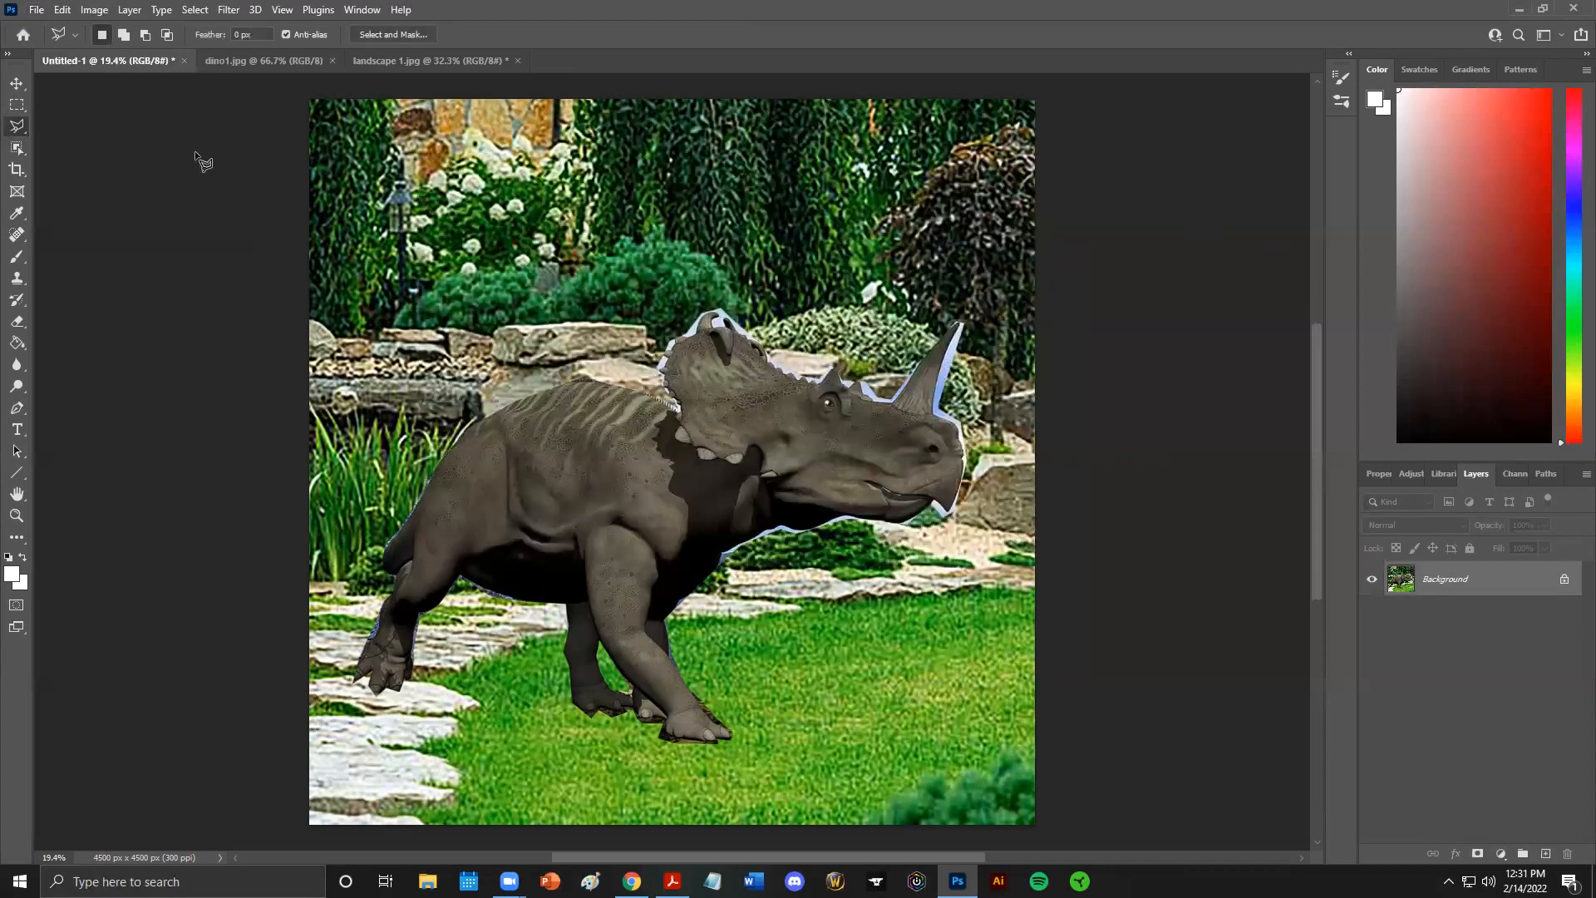
Crop the image to a rectangular marquee selection of about 1449 by 1501 pixels around the dinosaur's front legs
{"action": "left_click", "coordinate": [18, 106]}
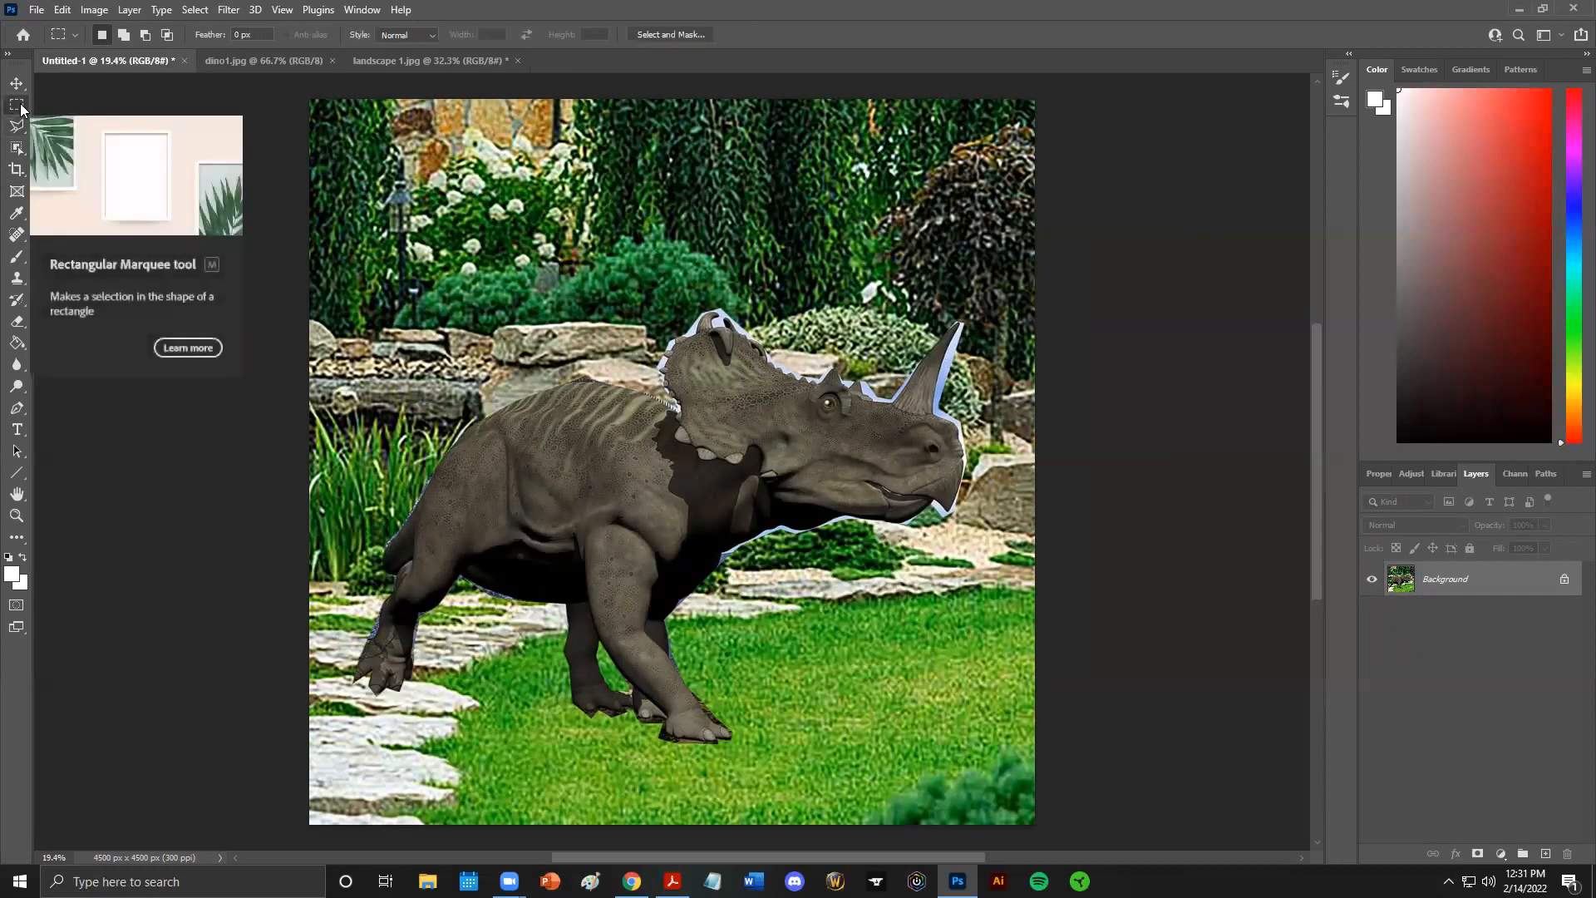
{"action": "left_click_drag", "start_coordinate": [536, 542], "coordinate": [770, 784]}
{"action": "left_click", "coordinate": [85, 16]}
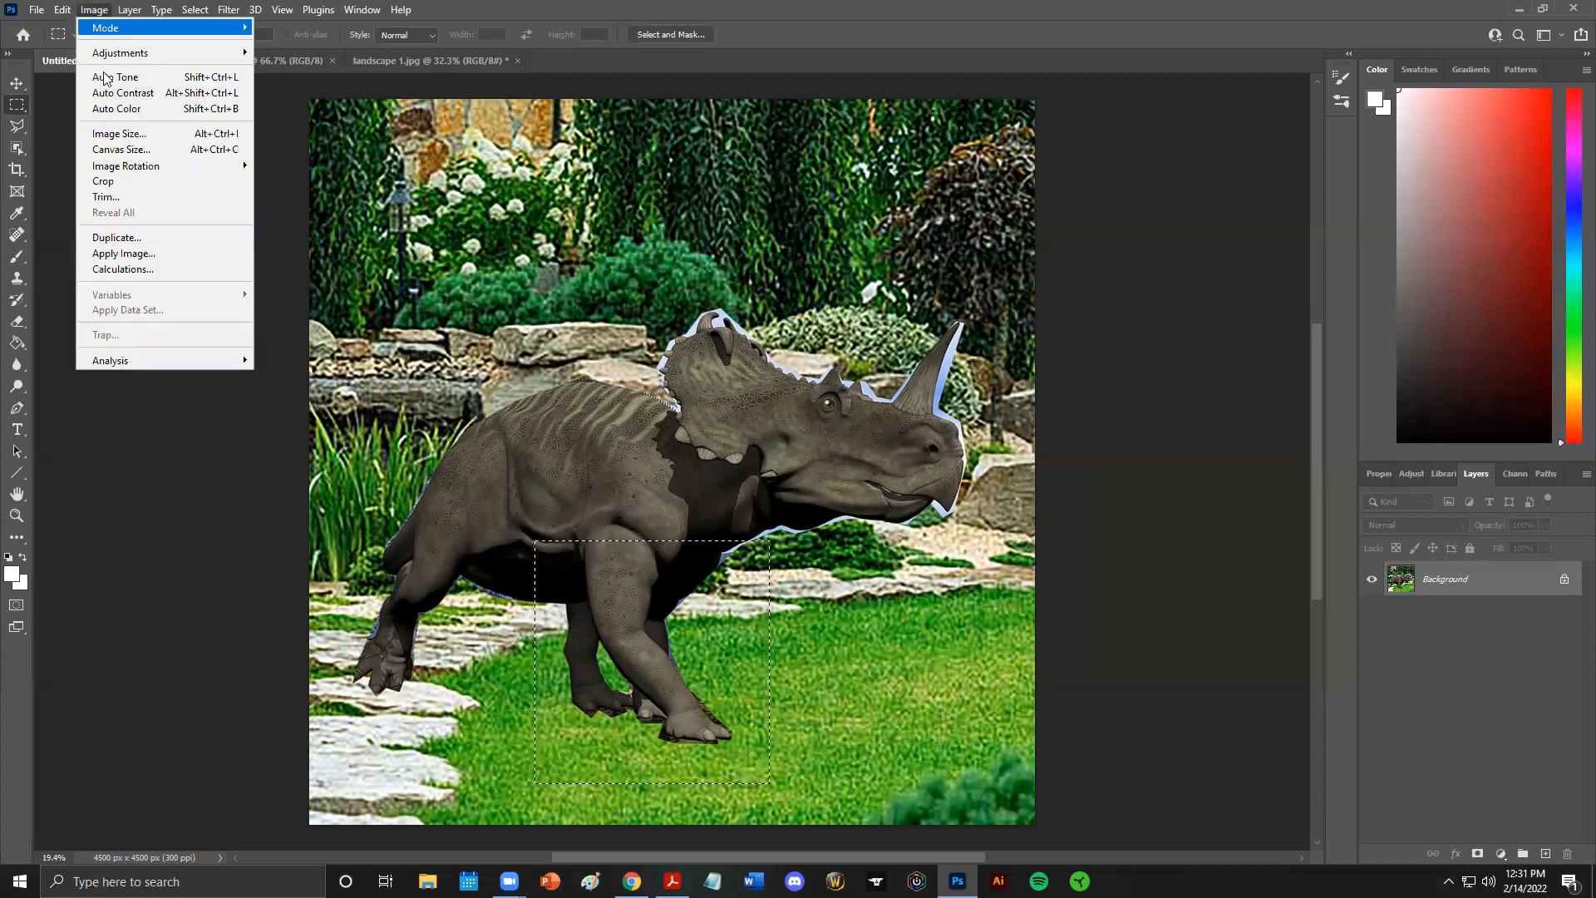
{"action": "left_click", "coordinate": [114, 181]}
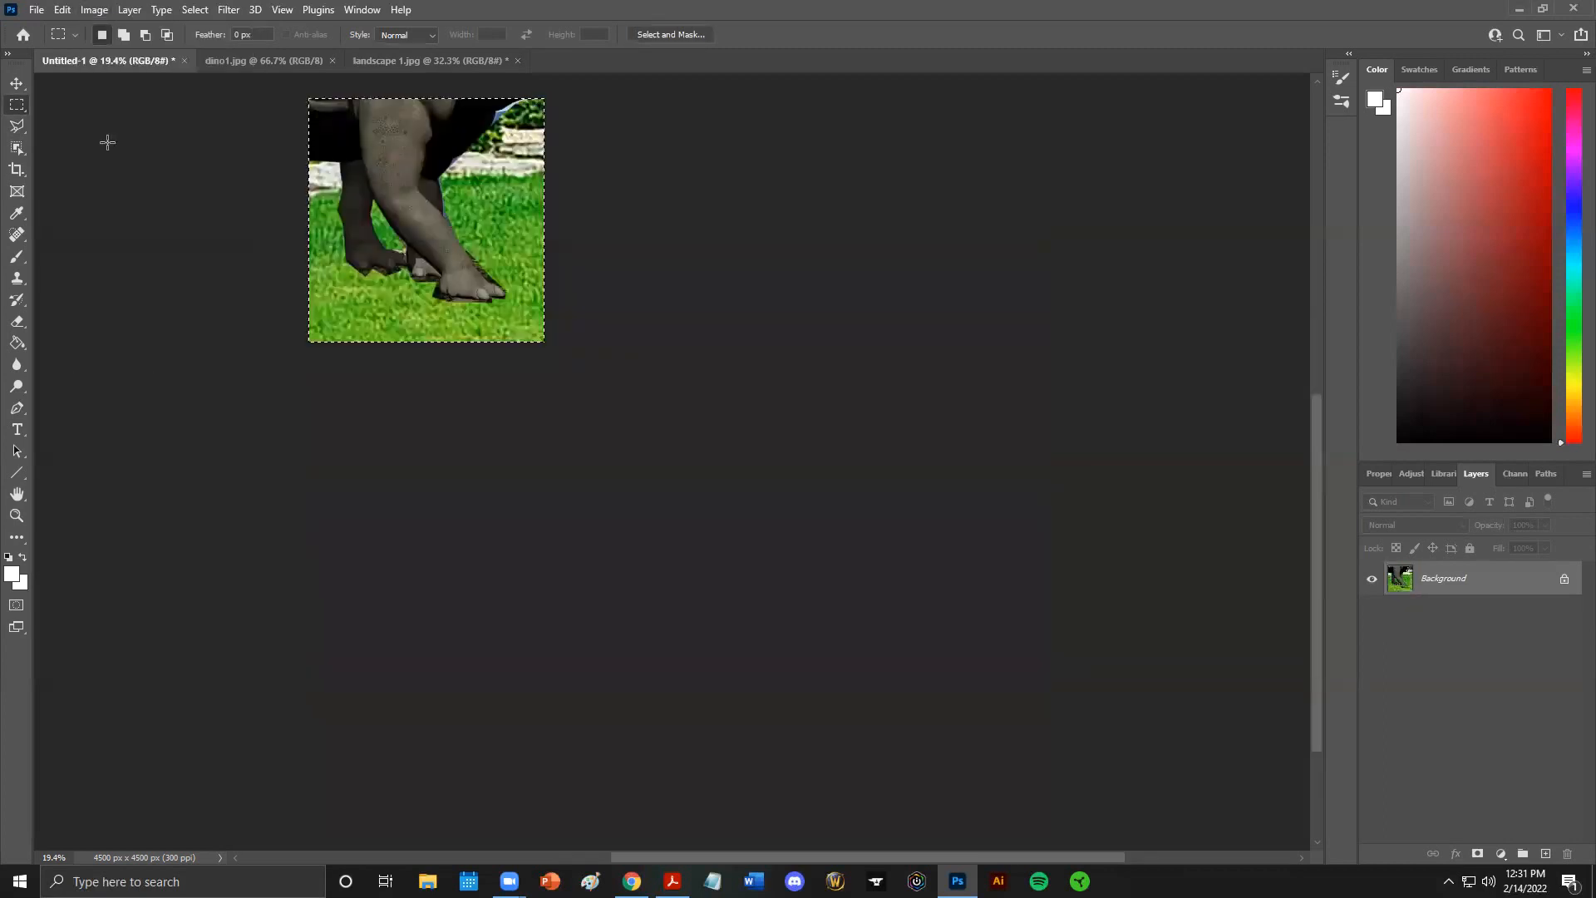
{"action": "left_click", "coordinate": [94, 10]}
{"action": "left_click", "coordinate": [127, 149]}
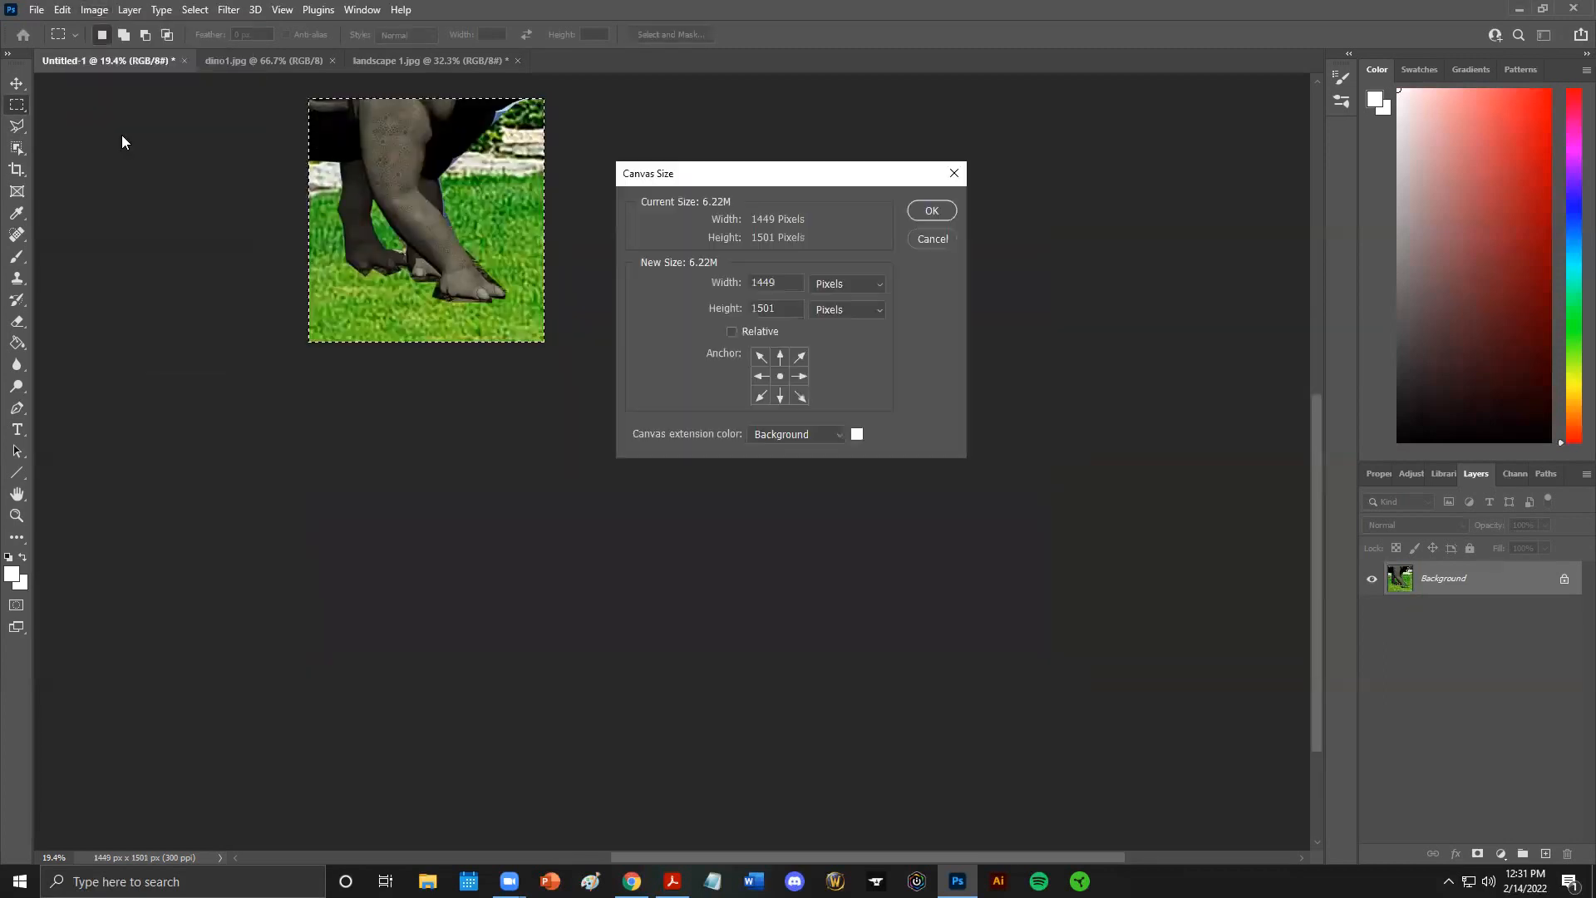
{"action": "left_click", "coordinate": [855, 284]}
{"action": "left_click", "coordinate": [858, 329]}
{"action": "key", "text": "Tab"}
{"action": "type", "text": "10"}
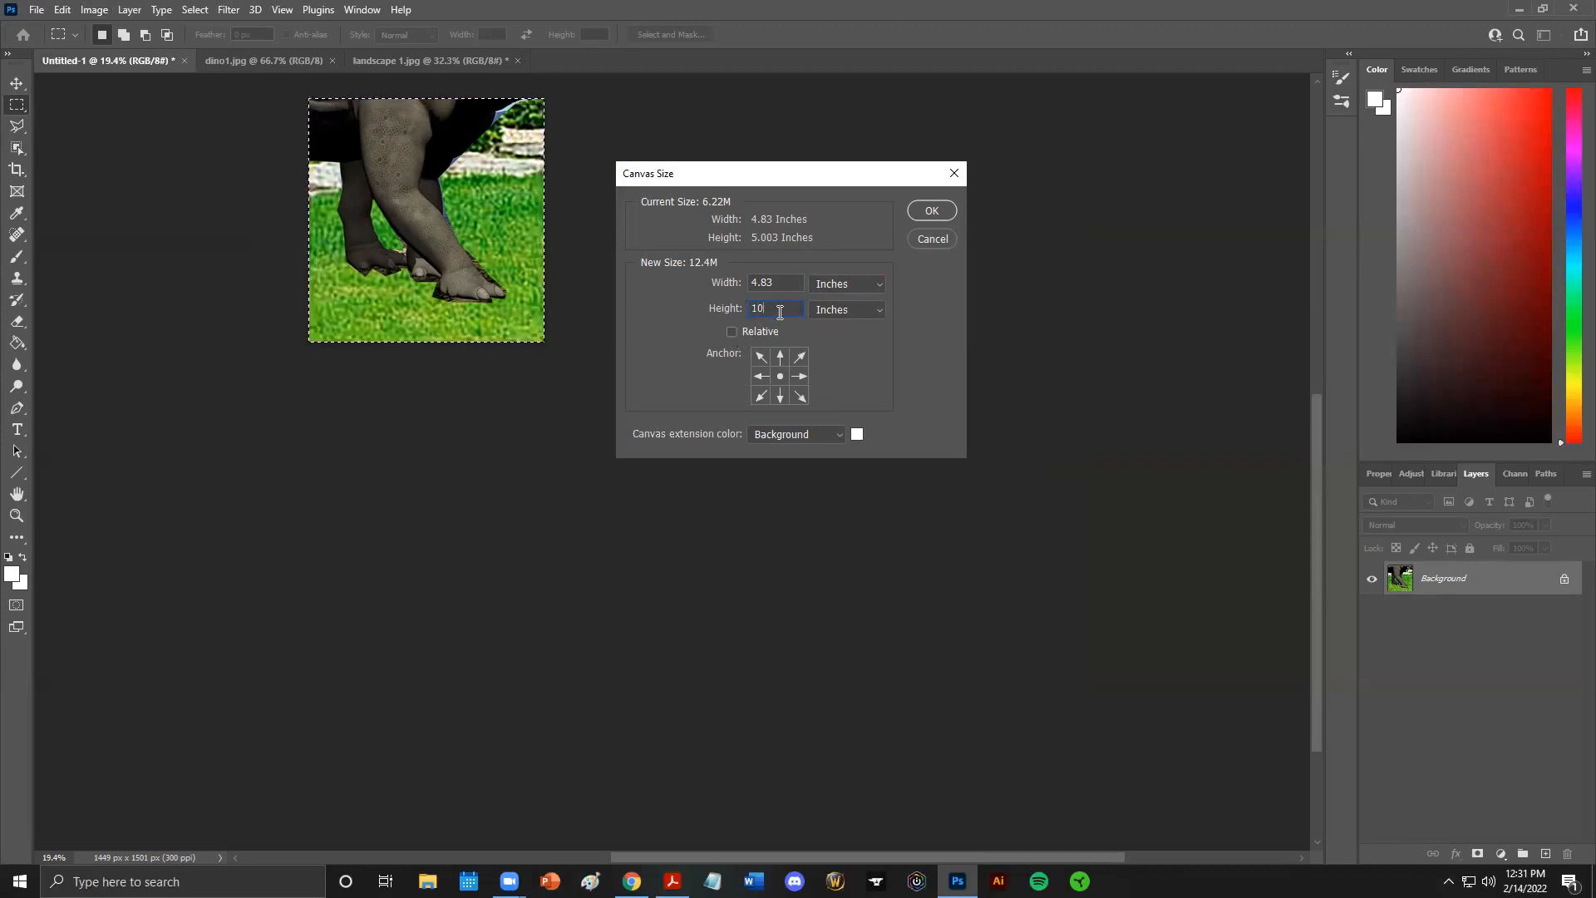
{"action": "left_click", "coordinate": [928, 239]}
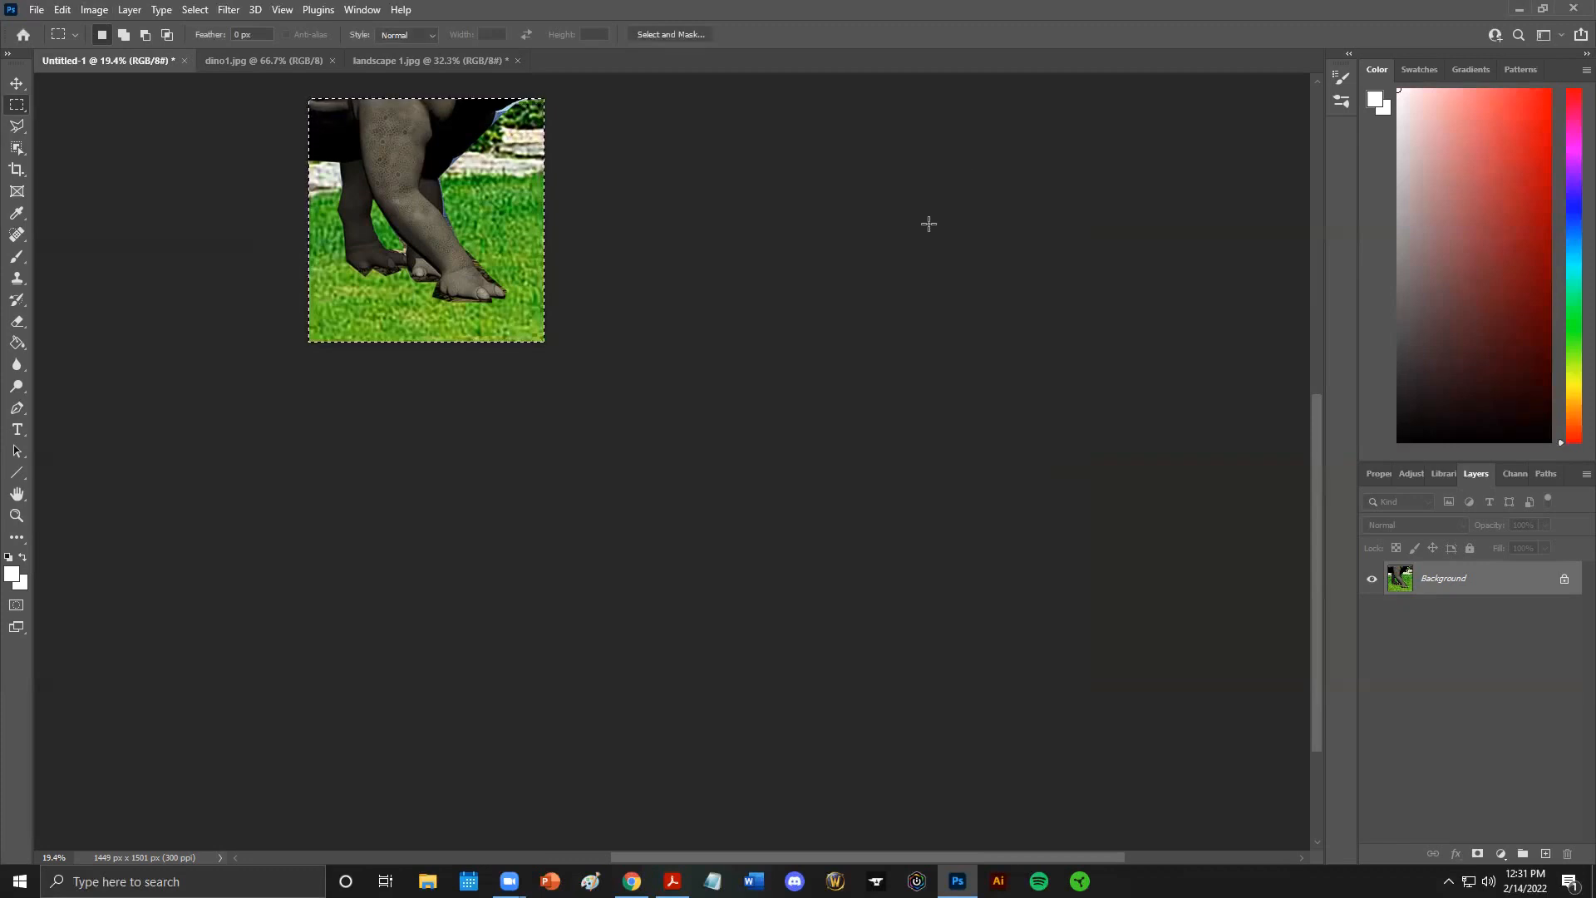
Resize the cropped image proportionally to a height of 10 inches at 300 pixels per inch, with resampling on
{"action": "left_click", "coordinate": [94, 10]}
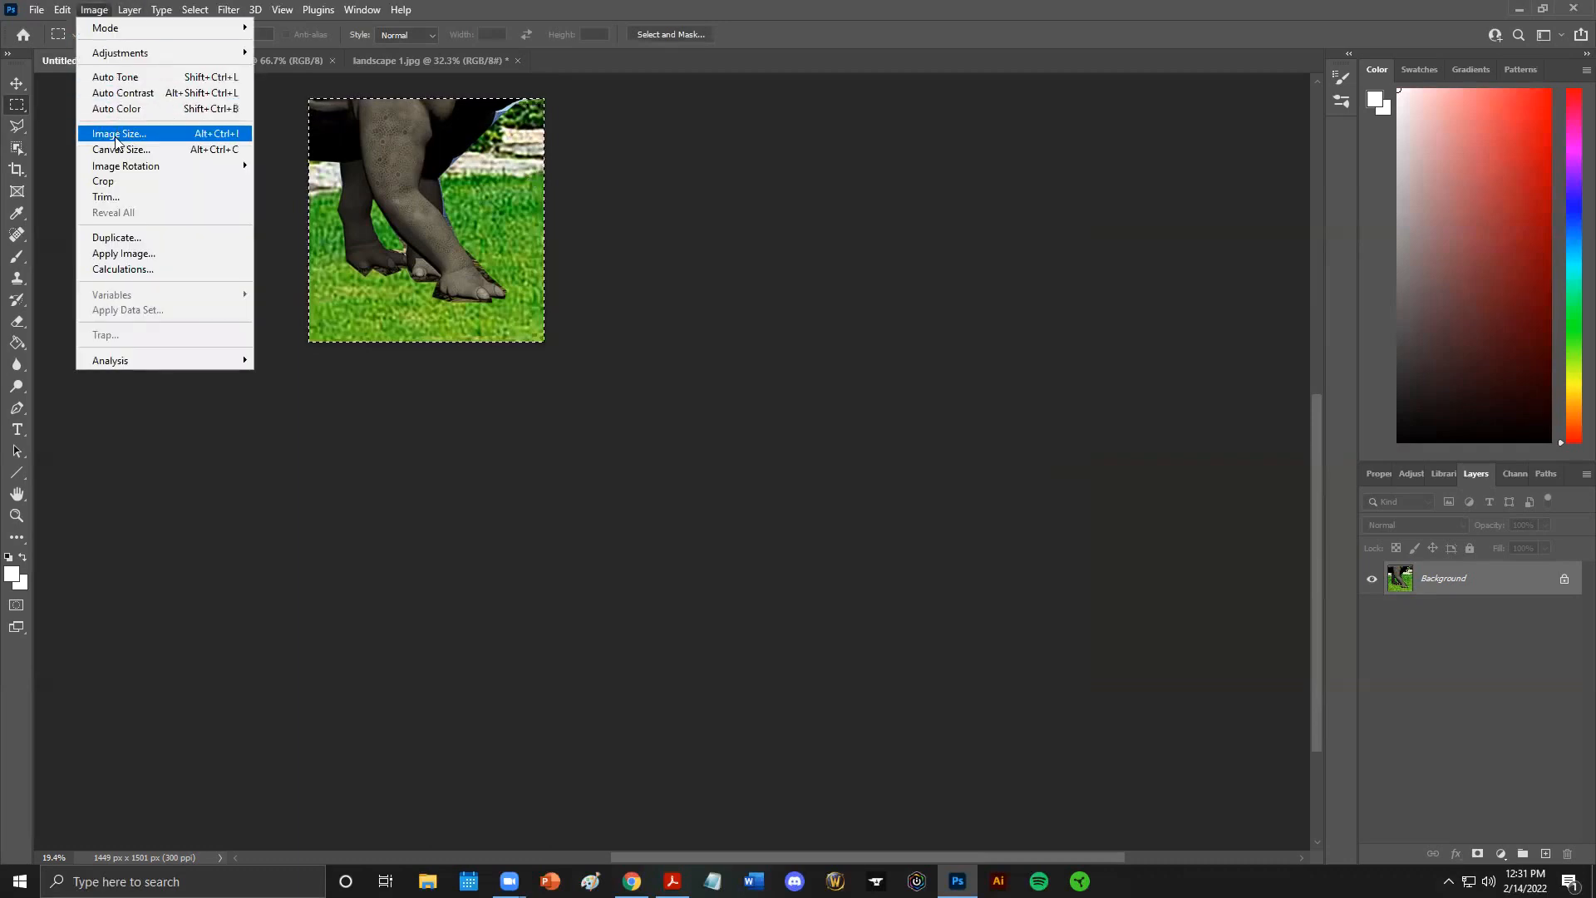
{"action": "left_click", "coordinate": [125, 131]}
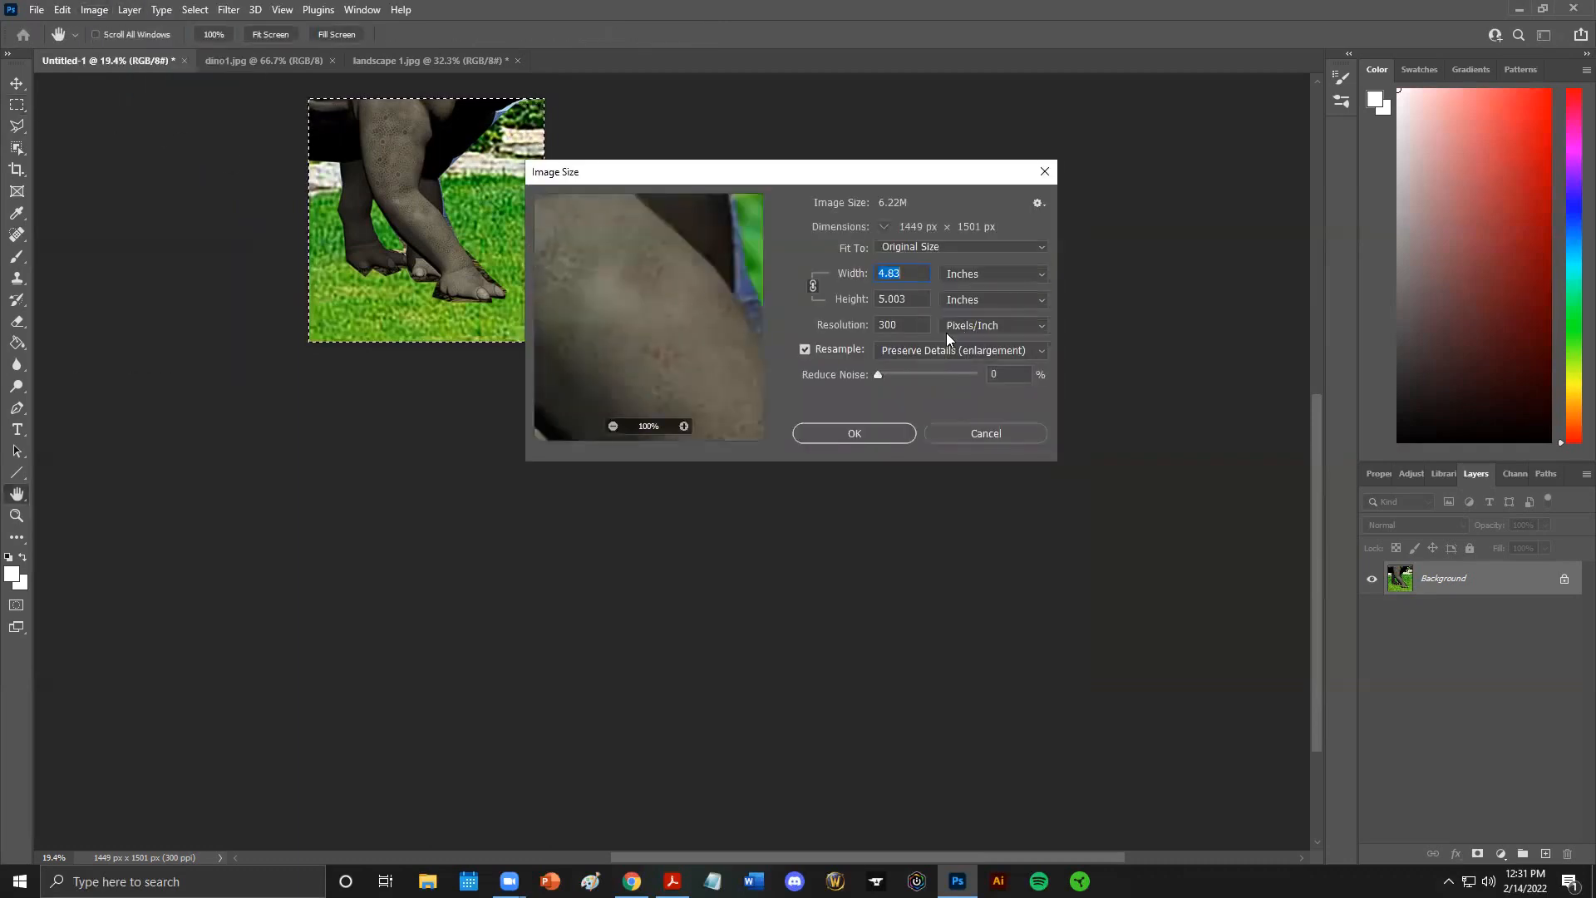
{"action": "key", "text": "Tab"}
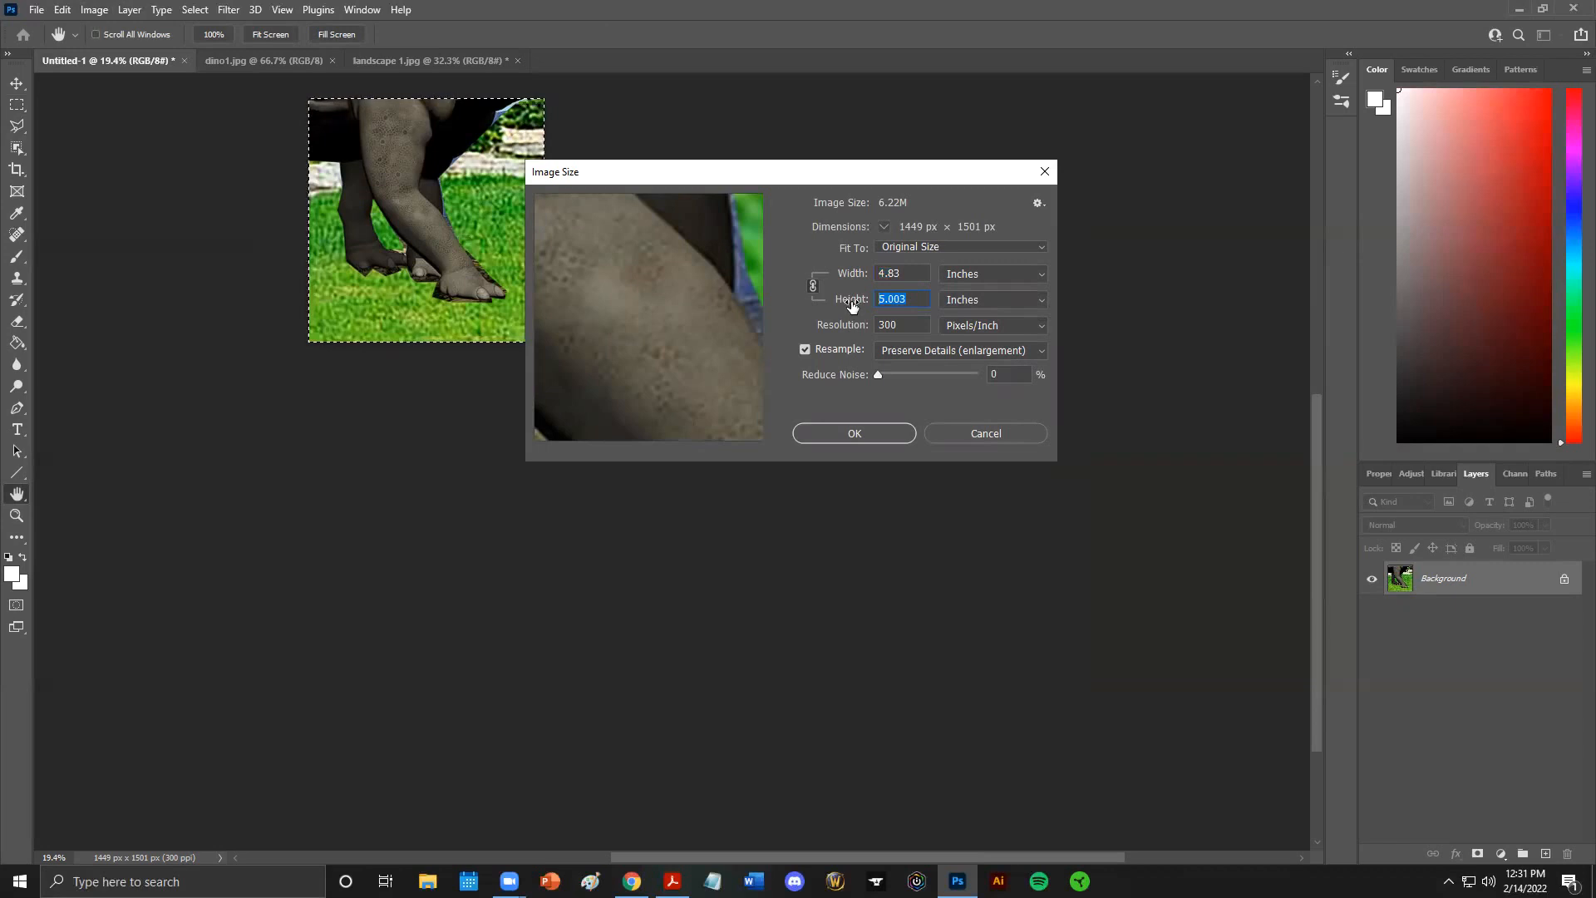
{"action": "type", "text": "10"}
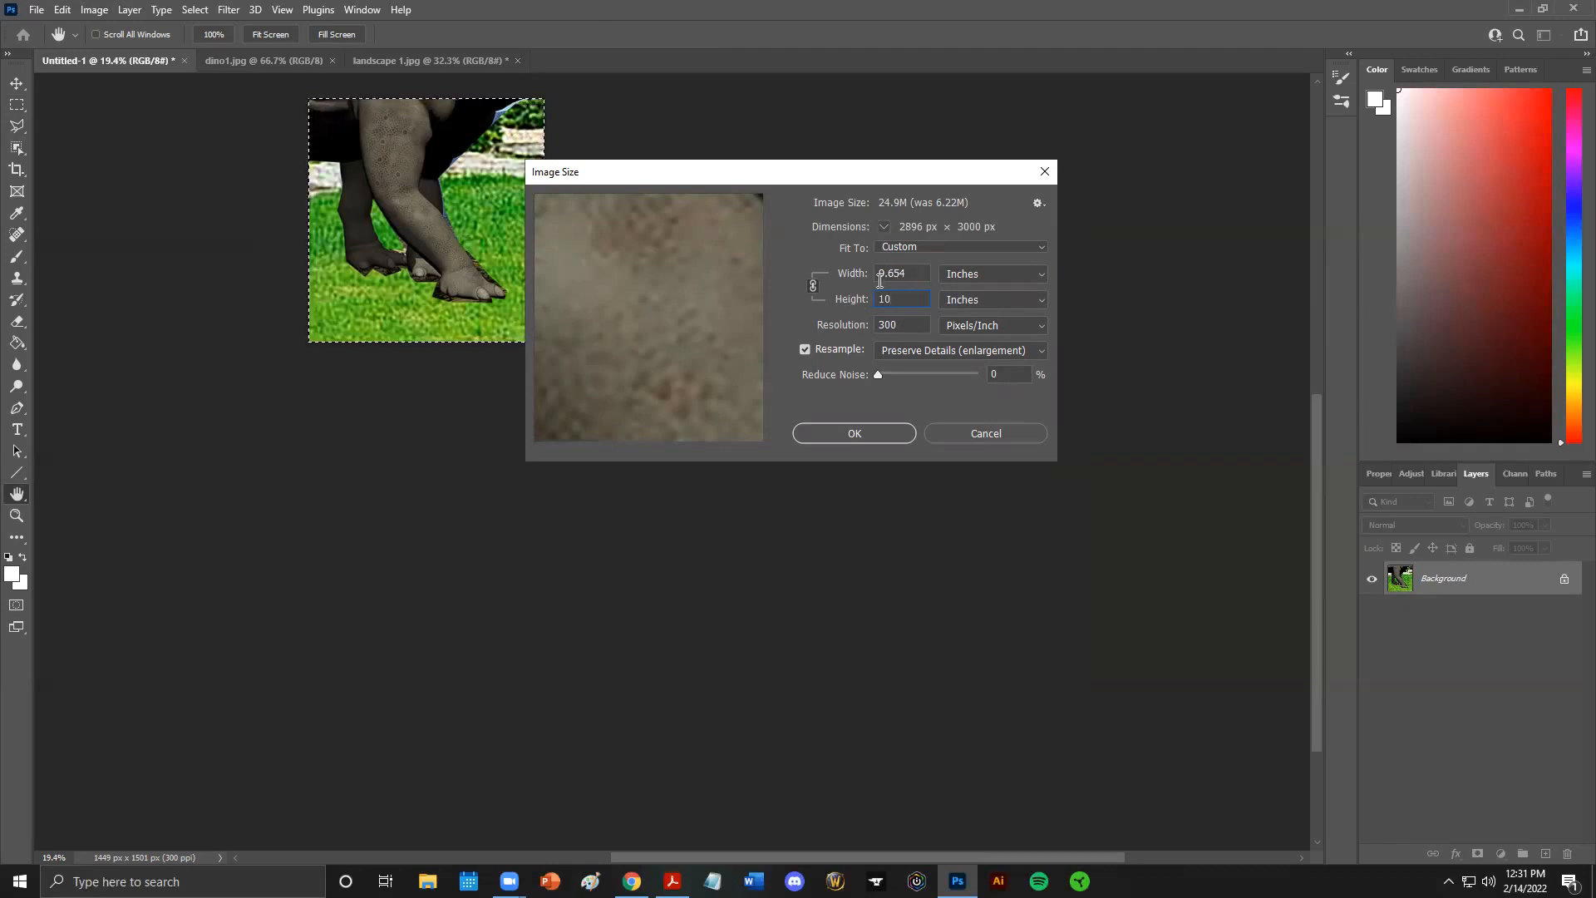
{"action": "left_click", "coordinate": [856, 433]}
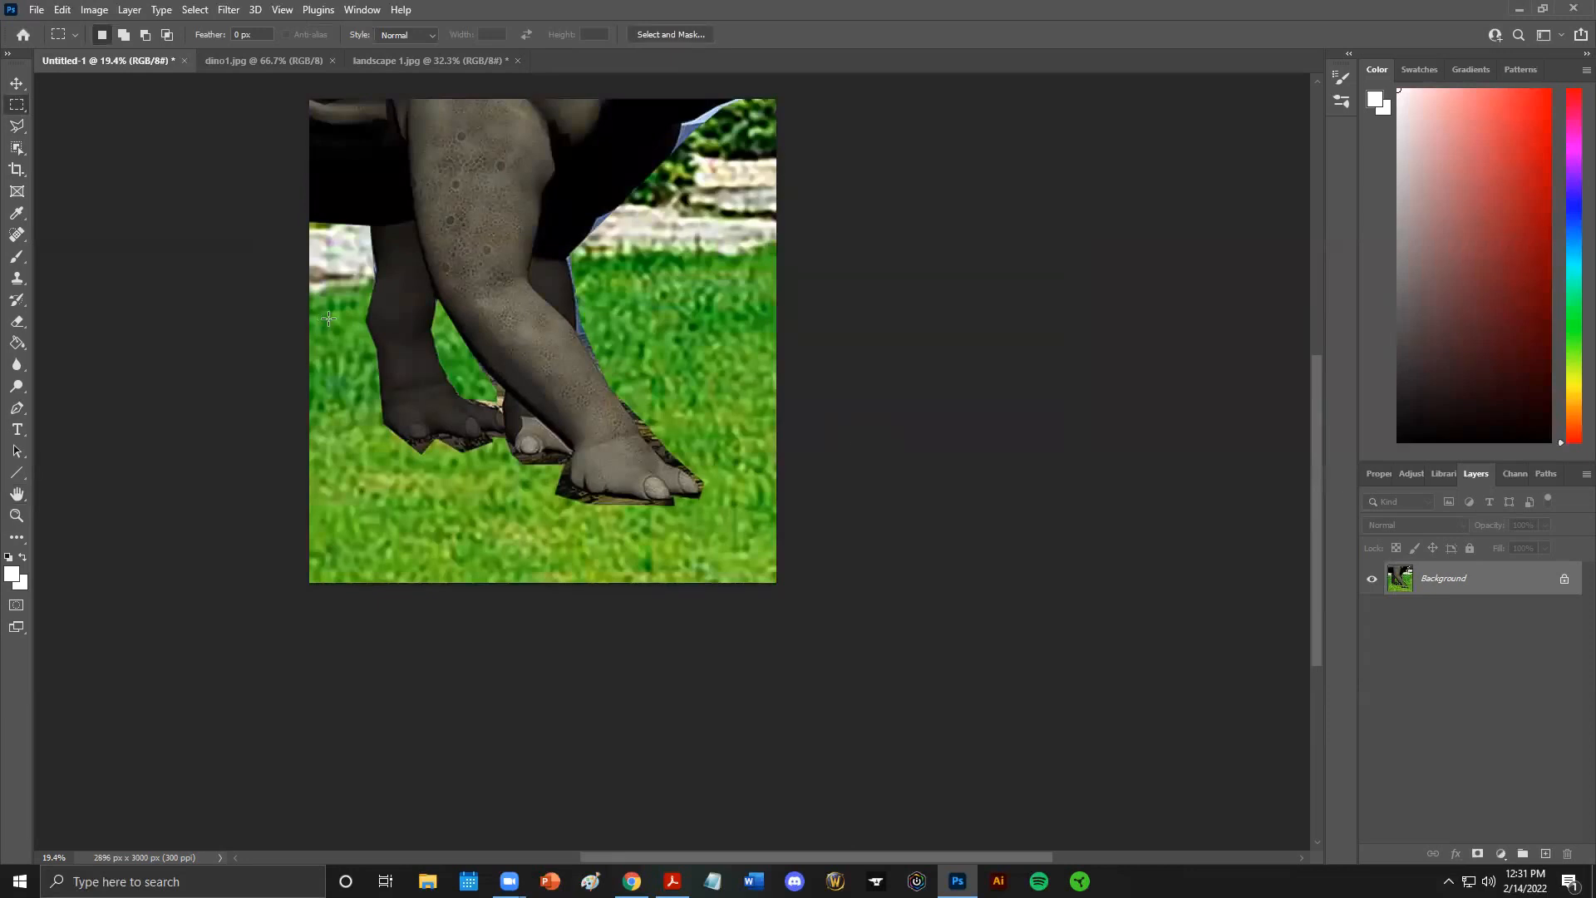
Undo the image resize, crop, rectangular marquee selection and flattening to bring back the full layered composite
{"action": "left_click", "coordinate": [130, 11]}
{"action": "left_click", "coordinate": [94, 10]}
{"action": "left_click", "coordinate": [62, 10]}
{"action": "left_click", "coordinate": [72, 24]}
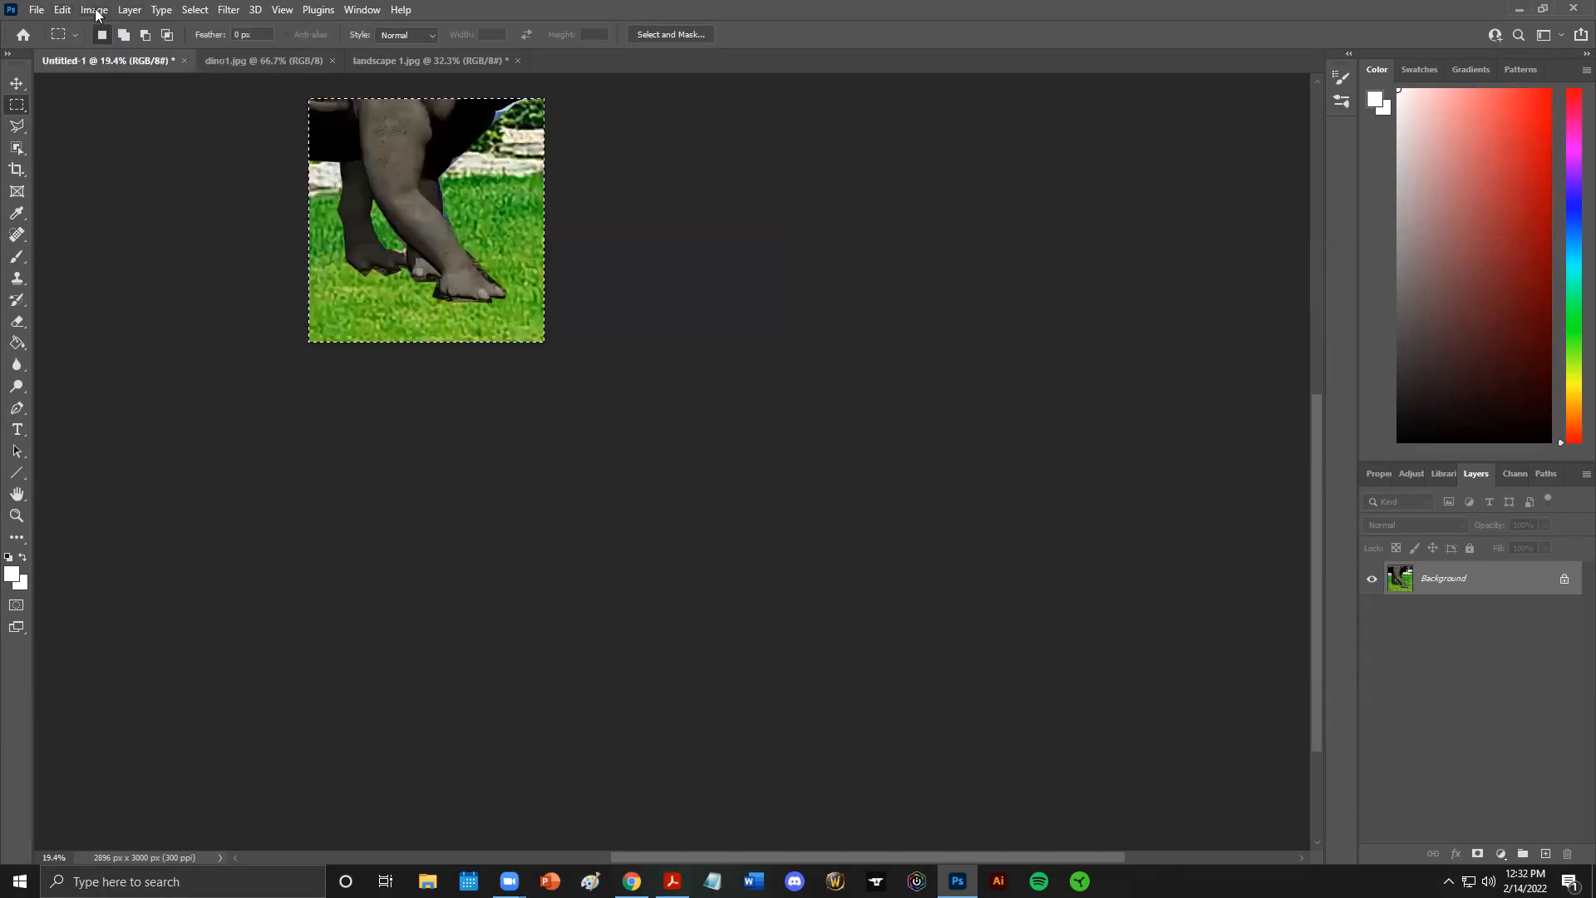
{"action": "left_click", "coordinate": [62, 10]}
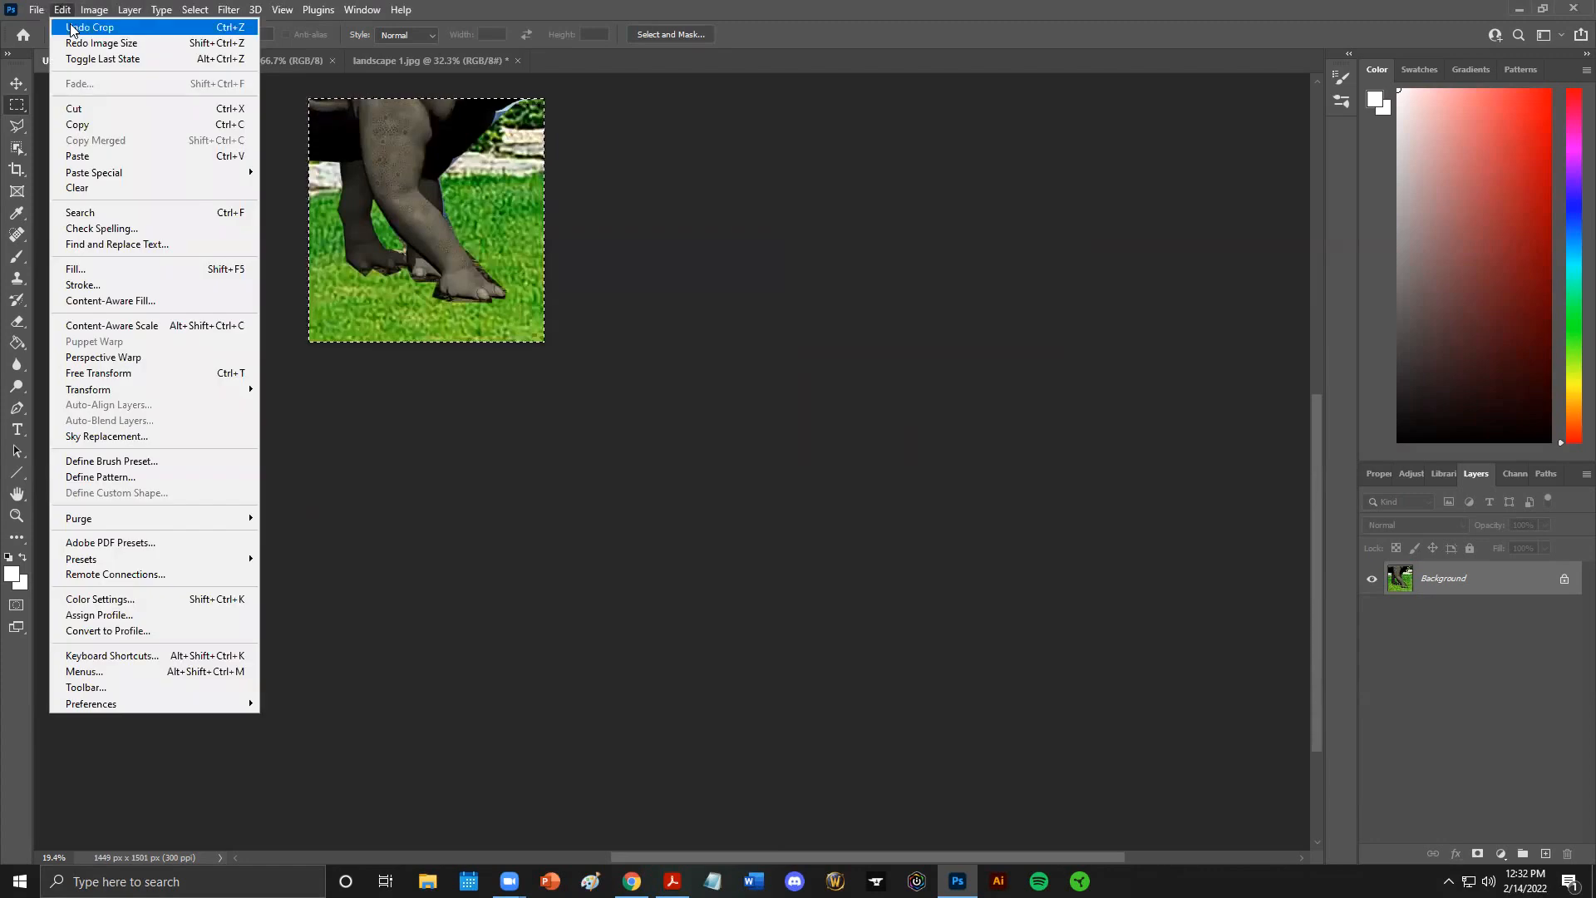
{"action": "left_click", "coordinate": [72, 30]}
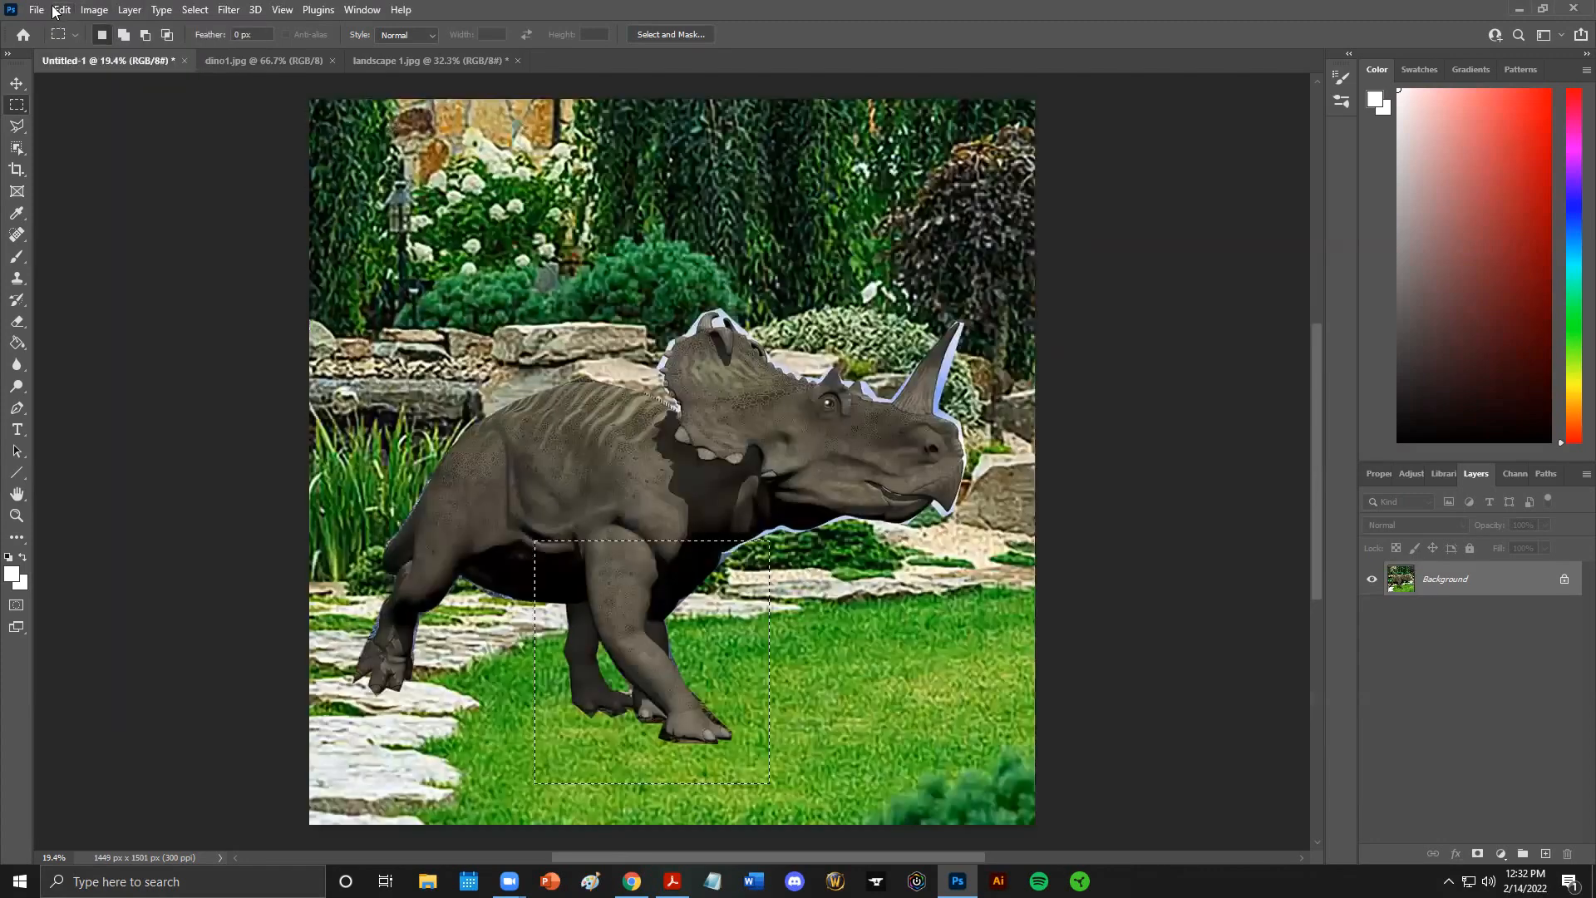
{"action": "left_click", "coordinate": [61, 10]}
{"action": "left_click", "coordinate": [75, 27]}
{"action": "left_click", "coordinate": [63, 10]}
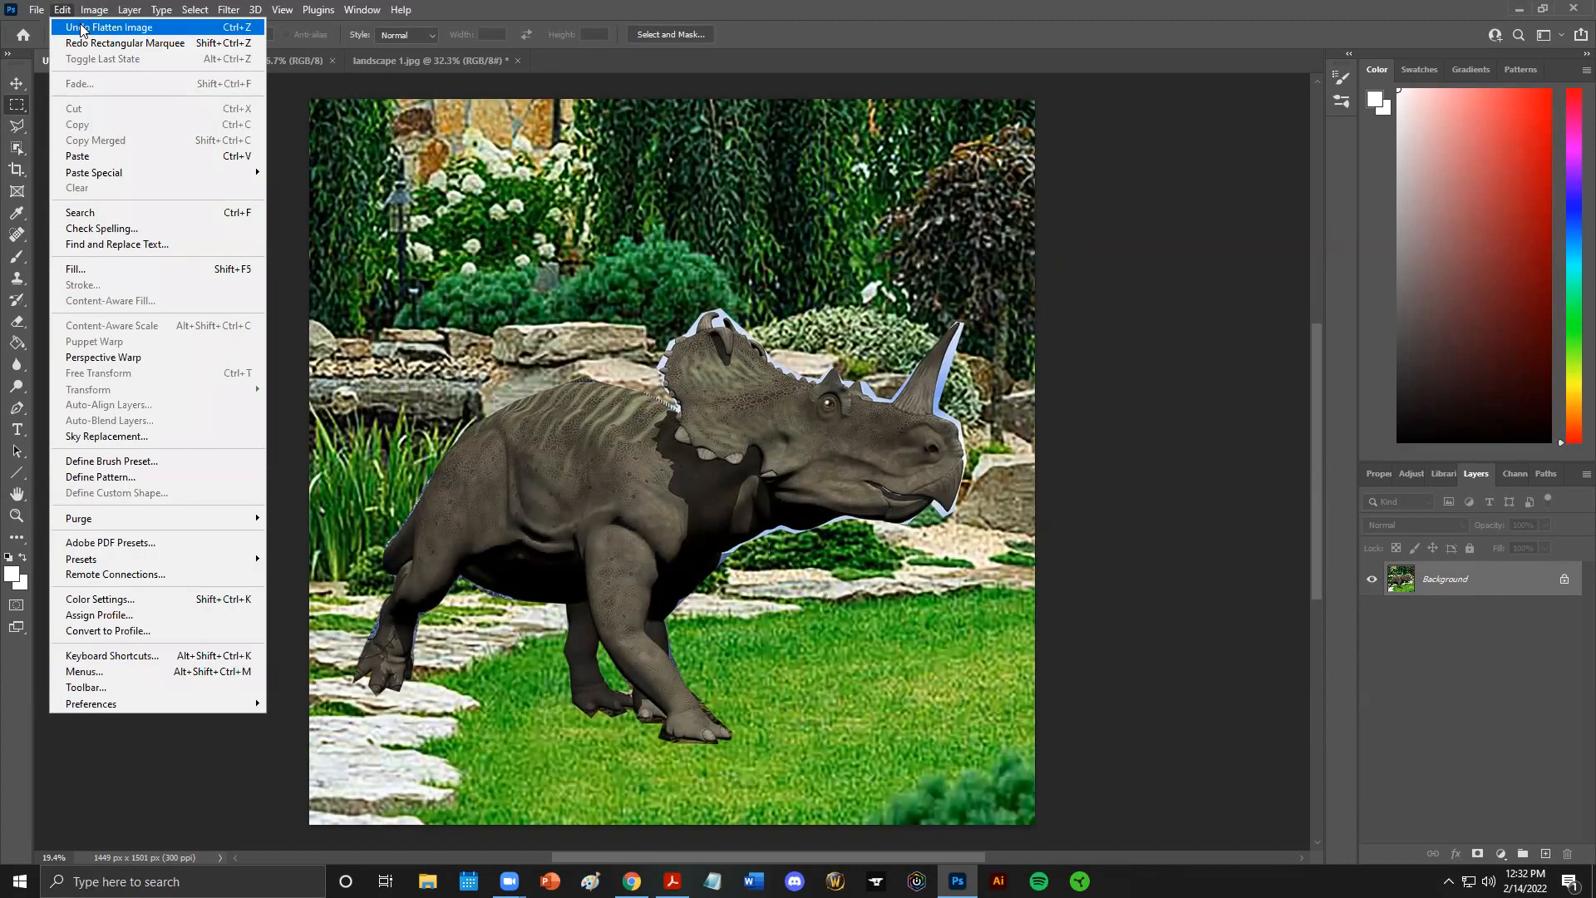
{"action": "left_click", "coordinate": [82, 27]}
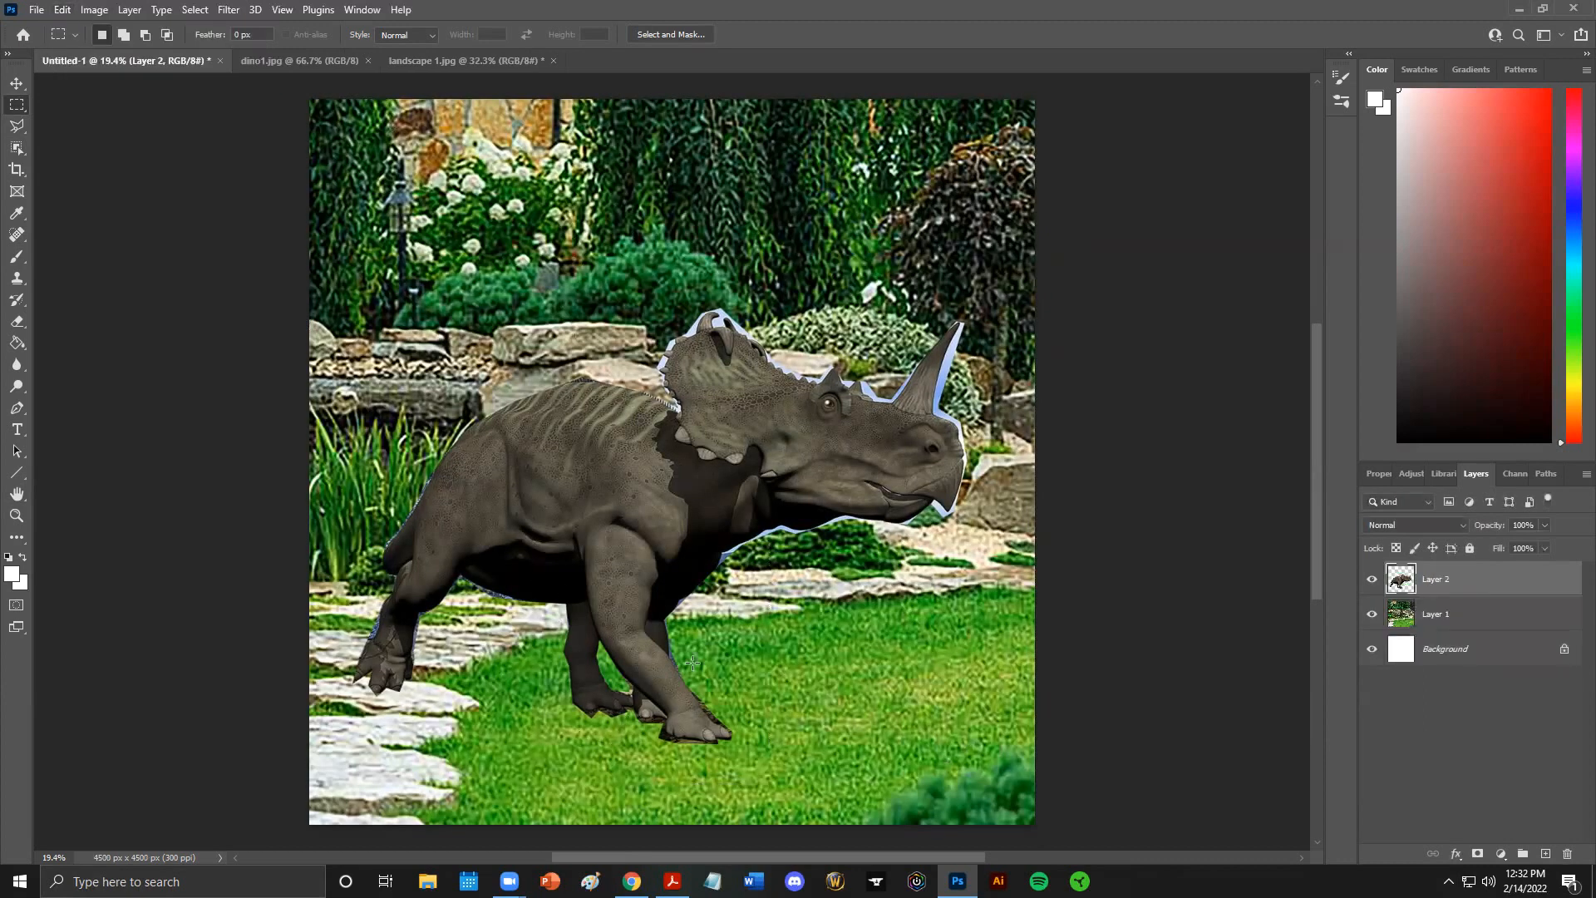
Erase part of the blue fringe along the dinosaur's chest edge on Layer 2 with the Eraser tool at brush size 10
{"action": "left_click", "coordinate": [17, 515]}
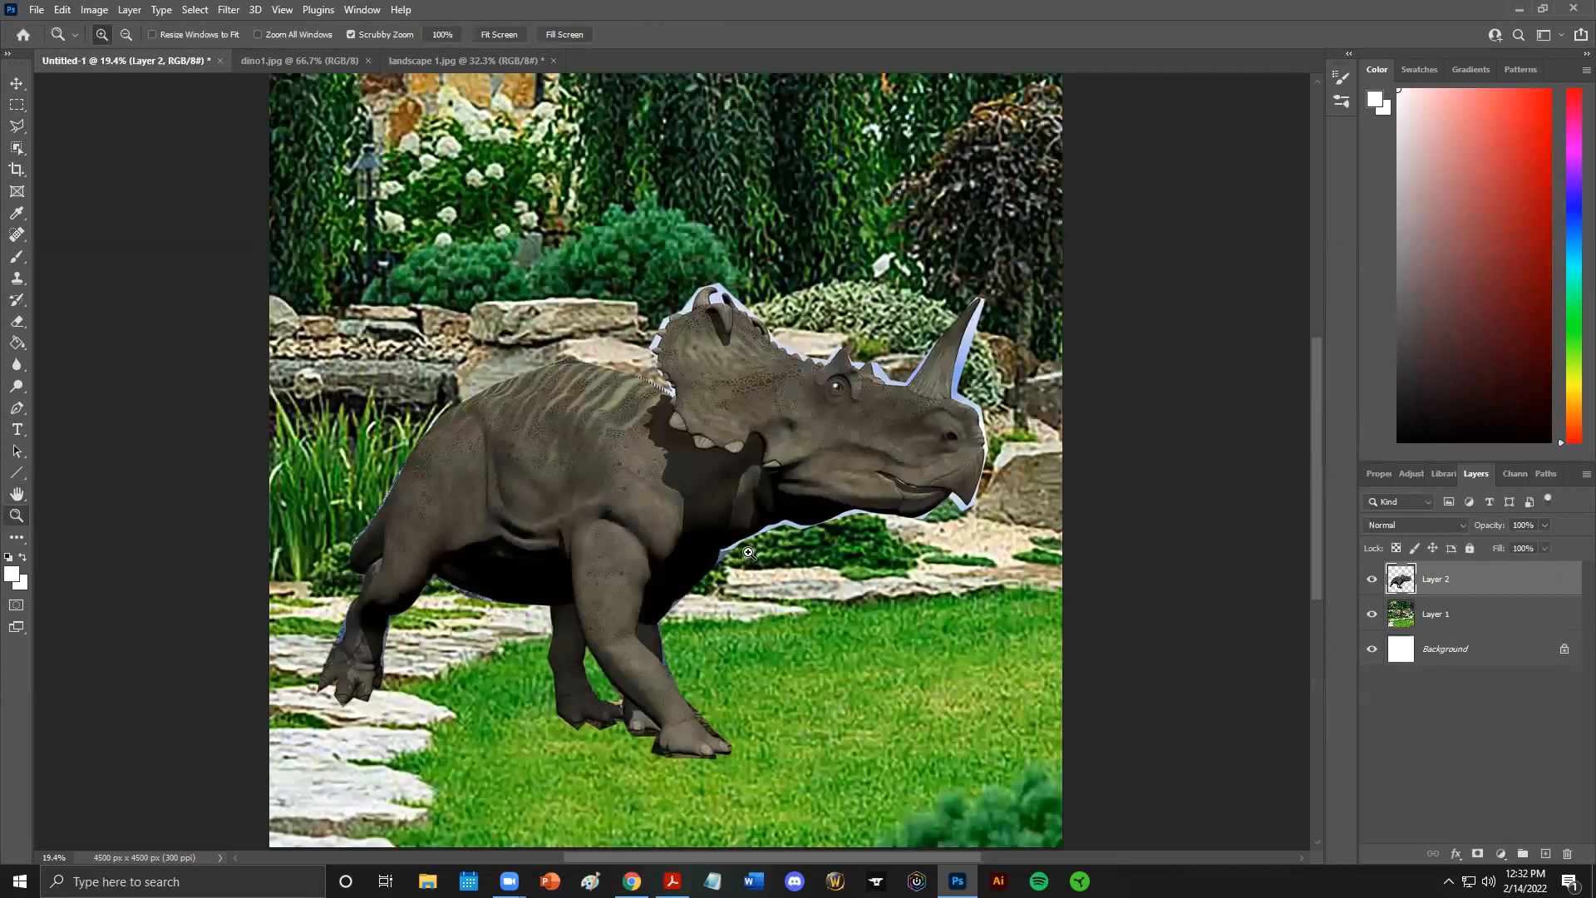
{"action": "left_click", "coordinate": [743, 552]}
{"action": "left_click", "coordinate": [538, 495]}
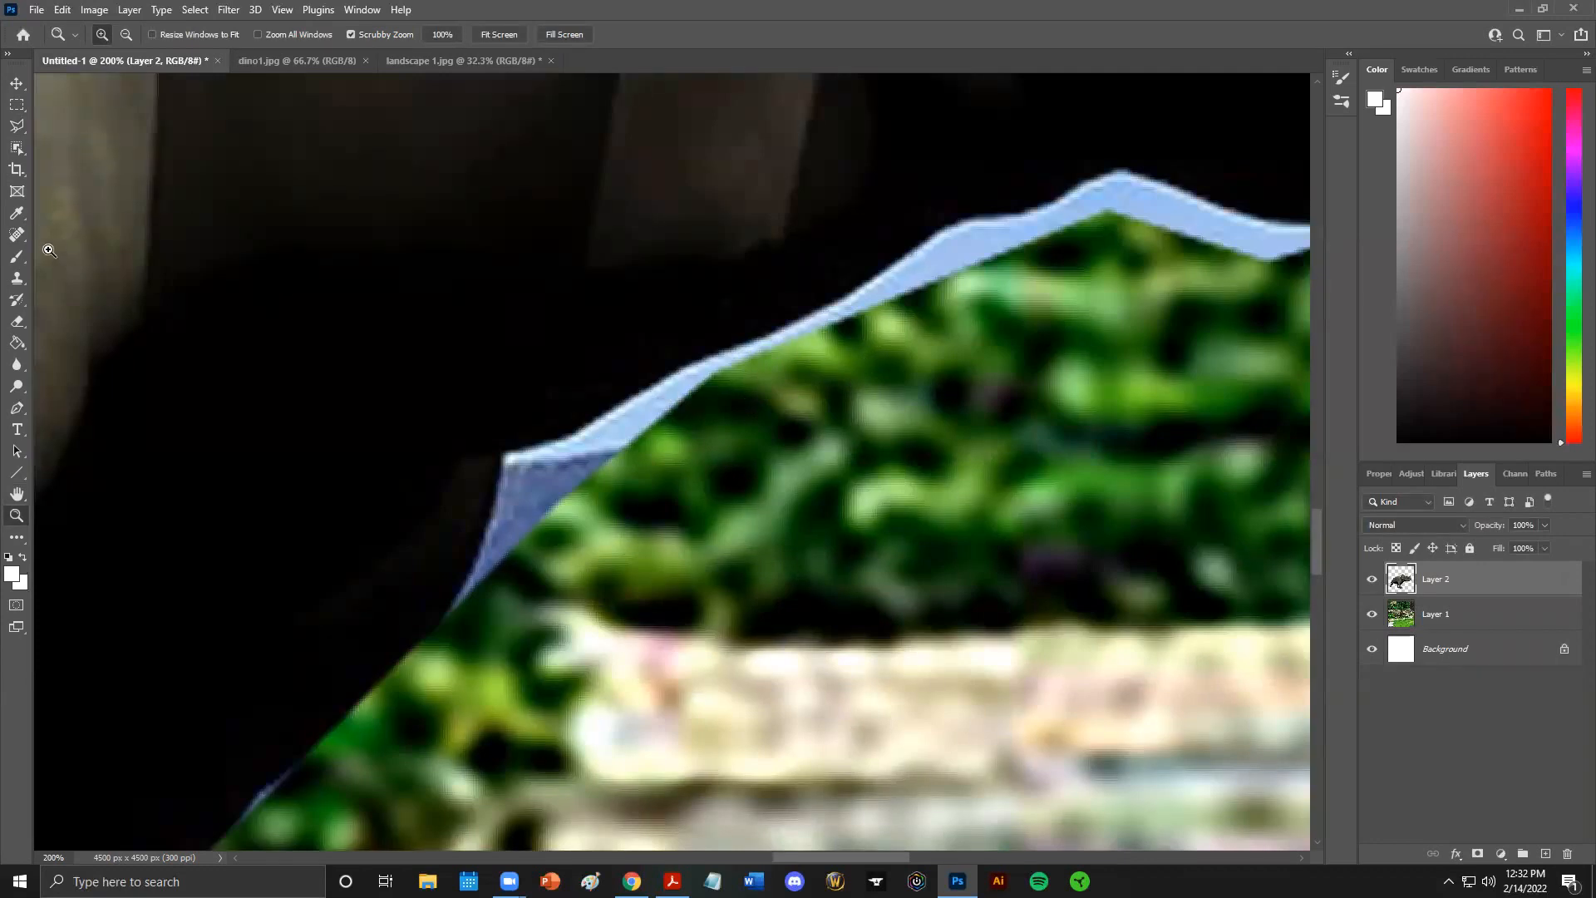
{"action": "left_click", "coordinate": [18, 323]}
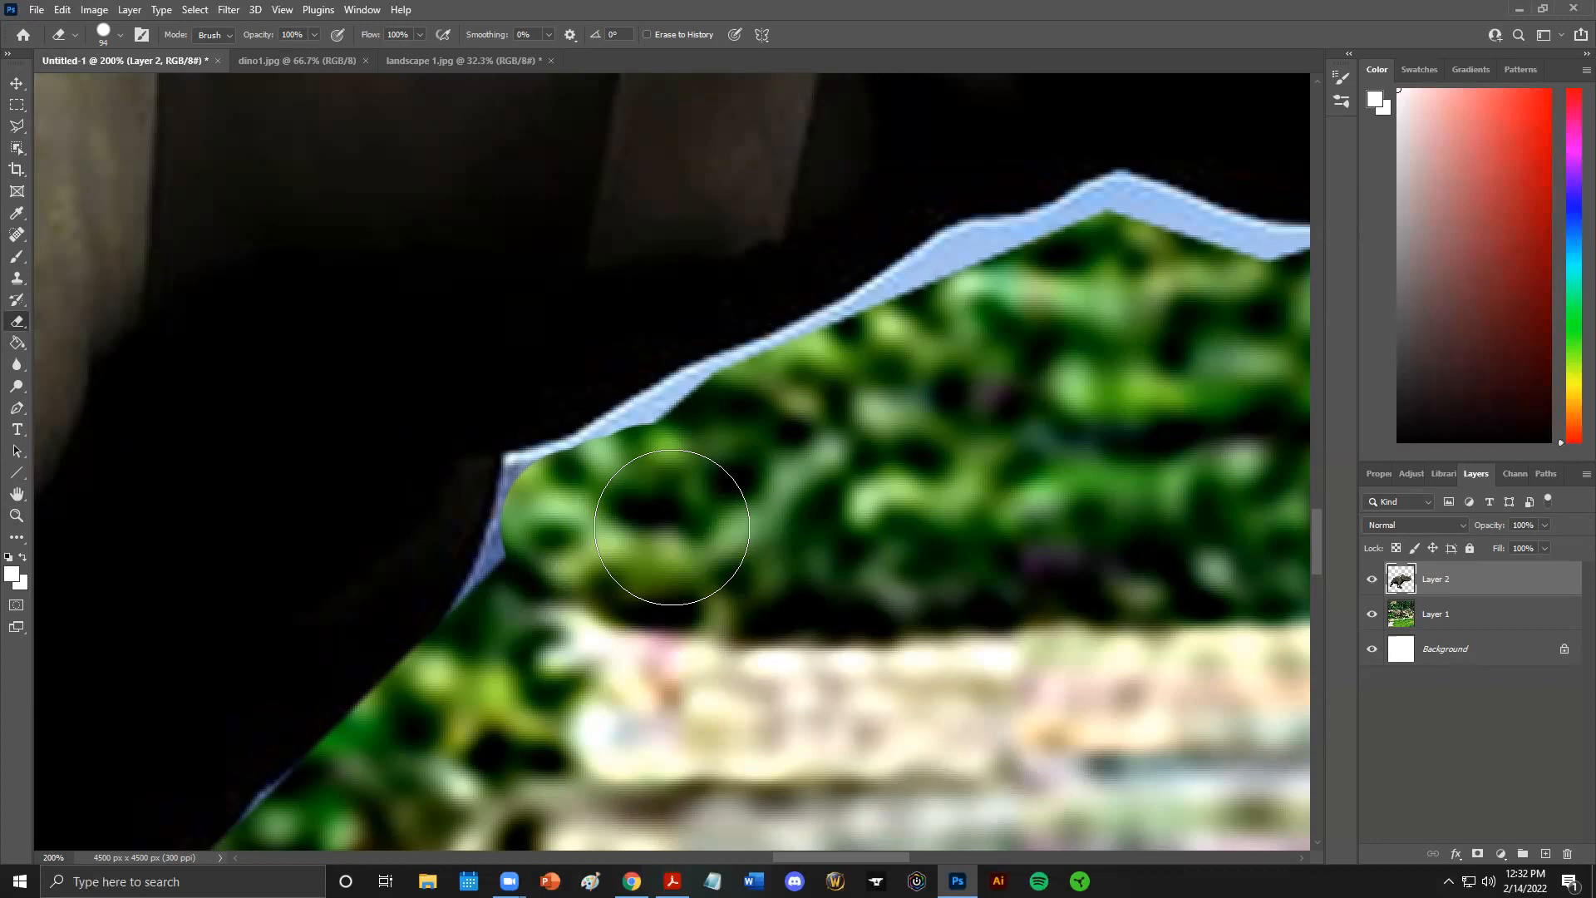
{"action": "key", "text": "bracketleft"}
{"action": "key", "text": "bracketleft"}
{"action": "key", "text": "bracketleft"}
{"action": "key", "text": "bracketleft"}
{"action": "key", "text": "bracketleft"}
{"action": "key", "text": "bracketleft"}
{"action": "key", "text": "bracketleft"}
{"action": "key", "text": "bracketleft"}
{"action": "key", "text": "bracketright"}
{"action": "key", "text": "bracketright"}
{"action": "key", "text": "bracketright"}
{"action": "key", "text": "bracketright"}
{"action": "key", "text": "bracketright"}
{"action": "key", "text": "bracketright"}
{"action": "key", "text": "bracketright"}
{"action": "key", "text": "bracketright"}
{"action": "key", "text": "bracketright"}
{"action": "key", "text": "bracketright"}
{"action": "key", "text": "bracketright"}
{"action": "key", "text": "bracketright"}
{"action": "key", "text": "bracketright"}
{"action": "key", "text": "bracketleft"}
{"action": "key", "text": "bracketleft"}
{"action": "key", "text": "bracketleft"}
{"action": "key", "text": "bracketleft"}
{"action": "key", "text": "bracketleft"}
{"action": "key", "text": "bracketleft"}
{"action": "key", "text": "bracketleft"}
{"action": "key", "text": "bracketleft"}
{"action": "key", "text": "bracketleft"}
{"action": "key", "text": "bracketleft"}
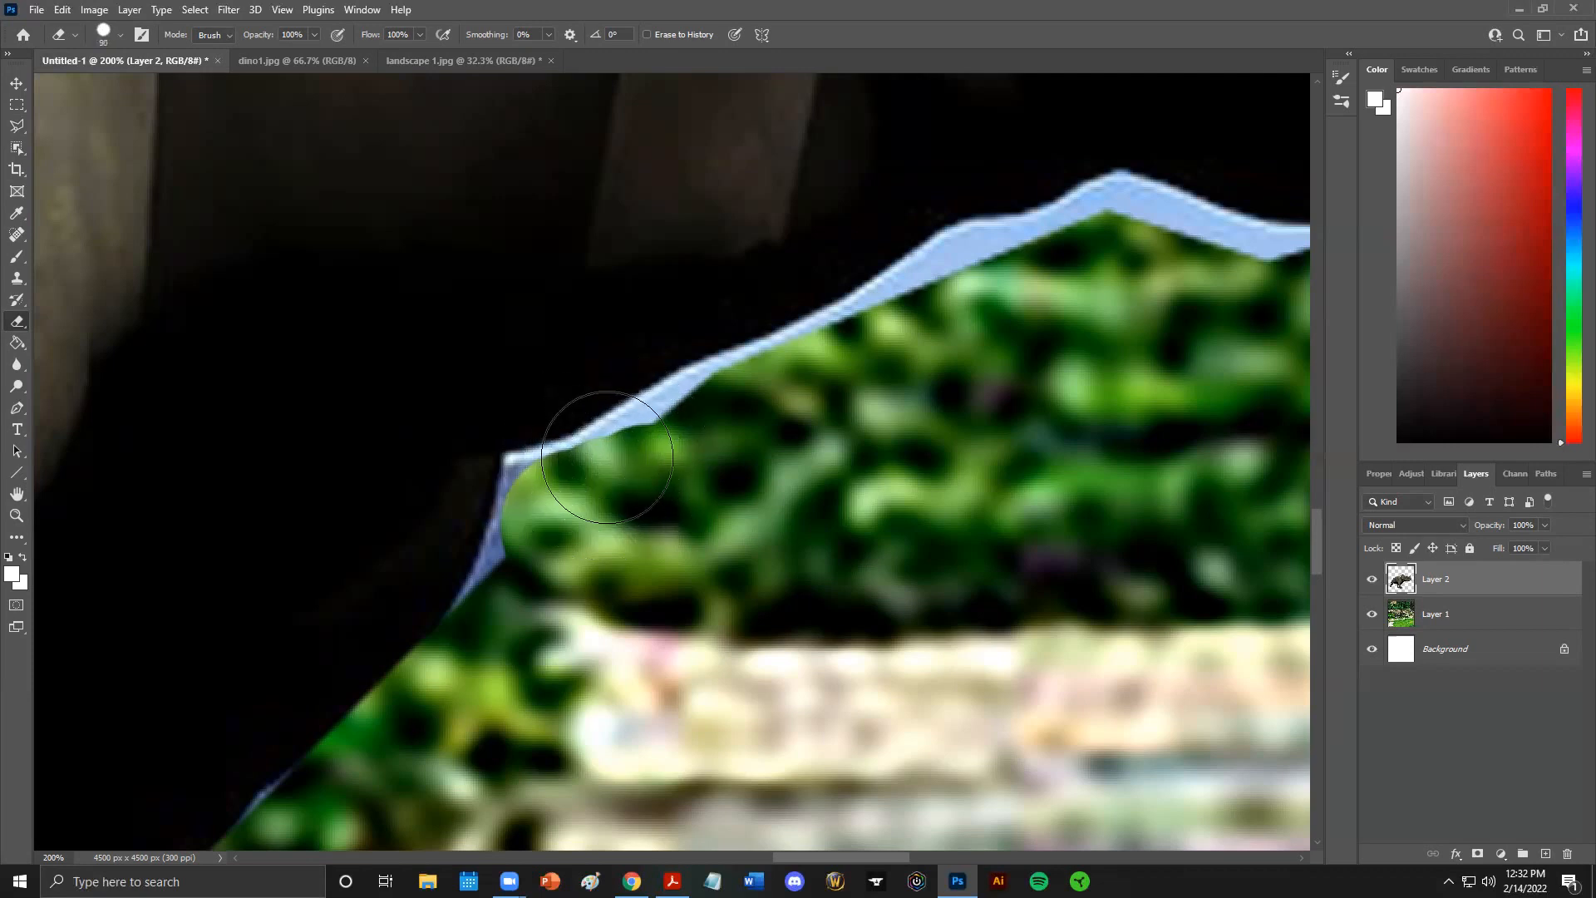
{"action": "key", "text": "bracketleft"}
{"action": "key", "text": "bracketleft"}
{"action": "key", "text": "bracketleft"}
{"action": "key", "text": "bracketleft"}
{"action": "key", "text": "bracketleft"}
{"action": "mouse_move", "coordinate": [606, 431]}
{"action": "left_mouse_down"}
{"action": "mouse_move", "coordinate": [511, 461]}
{"action": "mouse_move", "coordinate": [498, 506]}
{"action": "mouse_move", "coordinate": [533, 462]}
{"action": "mouse_move", "coordinate": [487, 577]}
{"action": "mouse_move", "coordinate": [508, 547]}
{"action": "mouse_move", "coordinate": [460, 604]}
{"action": "mouse_move", "coordinate": [525, 489]}
{"action": "mouse_move", "coordinate": [701, 389]}
{"action": "mouse_move", "coordinate": [633, 407]}
{"action": "mouse_move", "coordinate": [591, 437]}
{"action": "mouse_move", "coordinate": [742, 374]}
{"action": "mouse_move", "coordinate": [576, 442]}
{"action": "mouse_move", "coordinate": [706, 373]}
{"action": "mouse_move", "coordinate": [654, 399]}
{"action": "mouse_move", "coordinate": [684, 377]}
{"action": "mouse_move", "coordinate": [777, 356]}
{"action": "mouse_move", "coordinate": [714, 375]}
{"action": "left_mouse_up"}
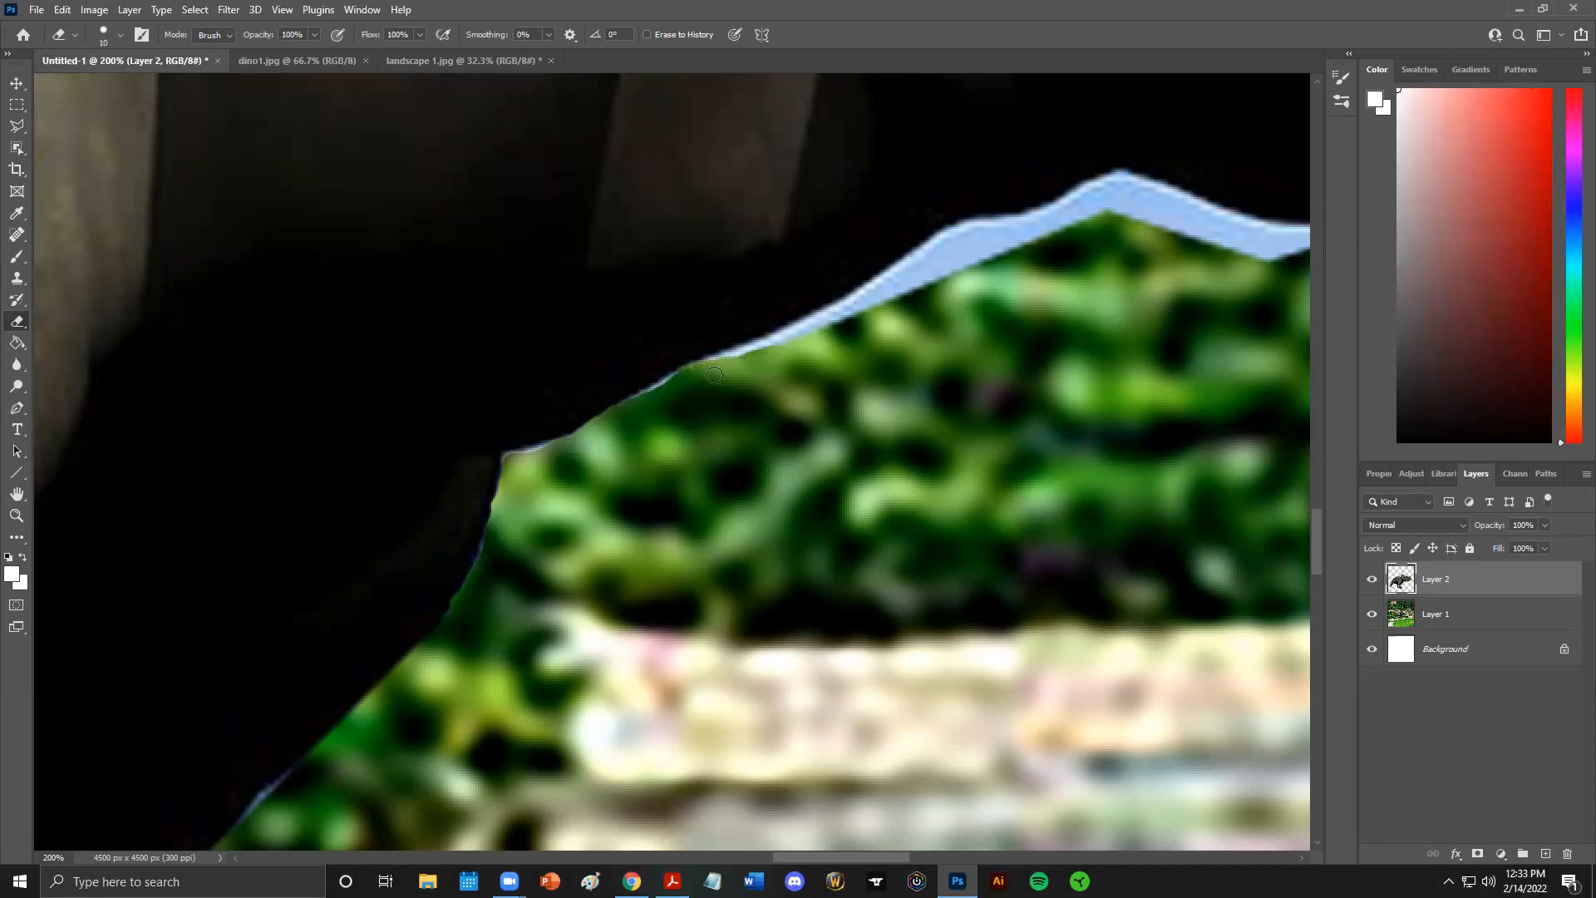
Examine the erased chest edge pixel by pixel at up to 800% magnification, and return to a wider view of the dinosaur
{"action": "left_click", "coordinate": [16, 517]}
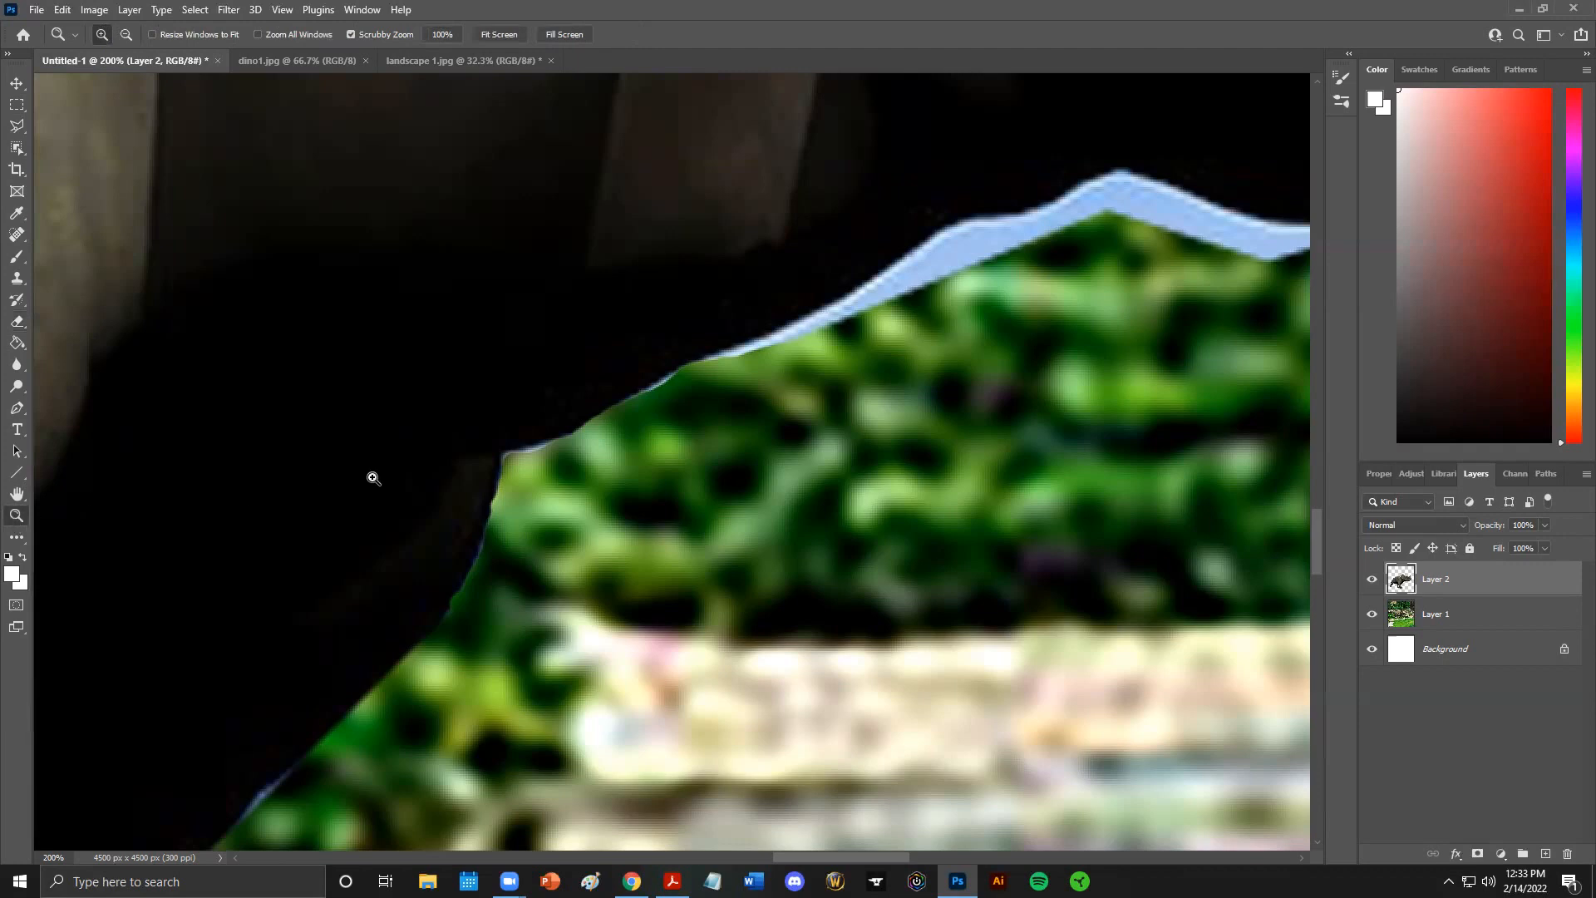
{"action": "left_click", "coordinate": [459, 473]}
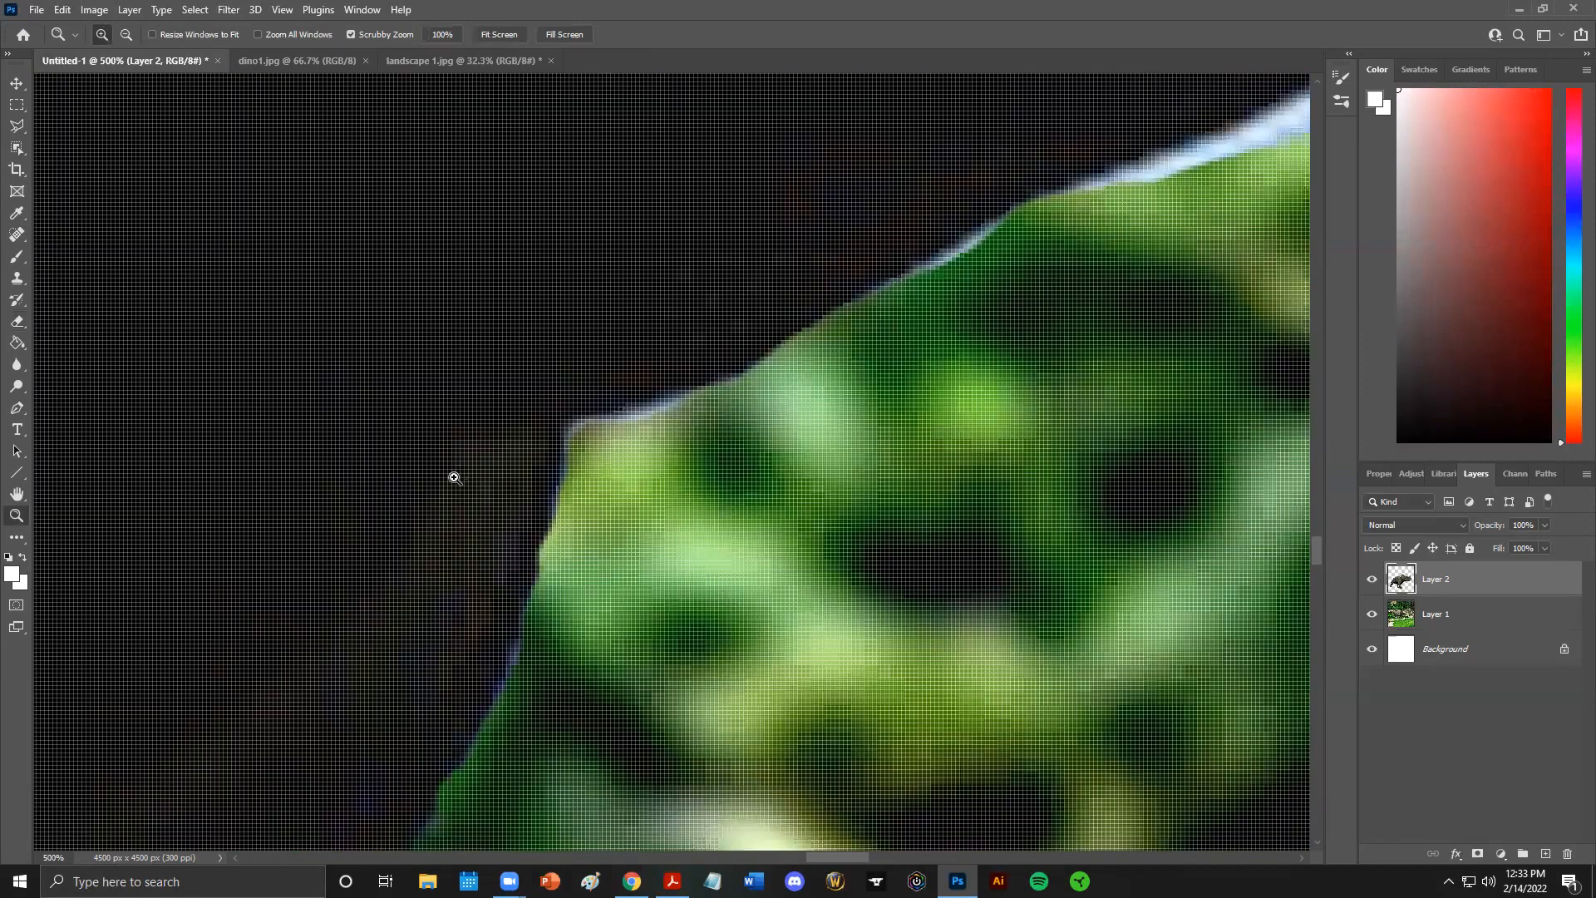
{"action": "left_click", "coordinate": [456, 473]}
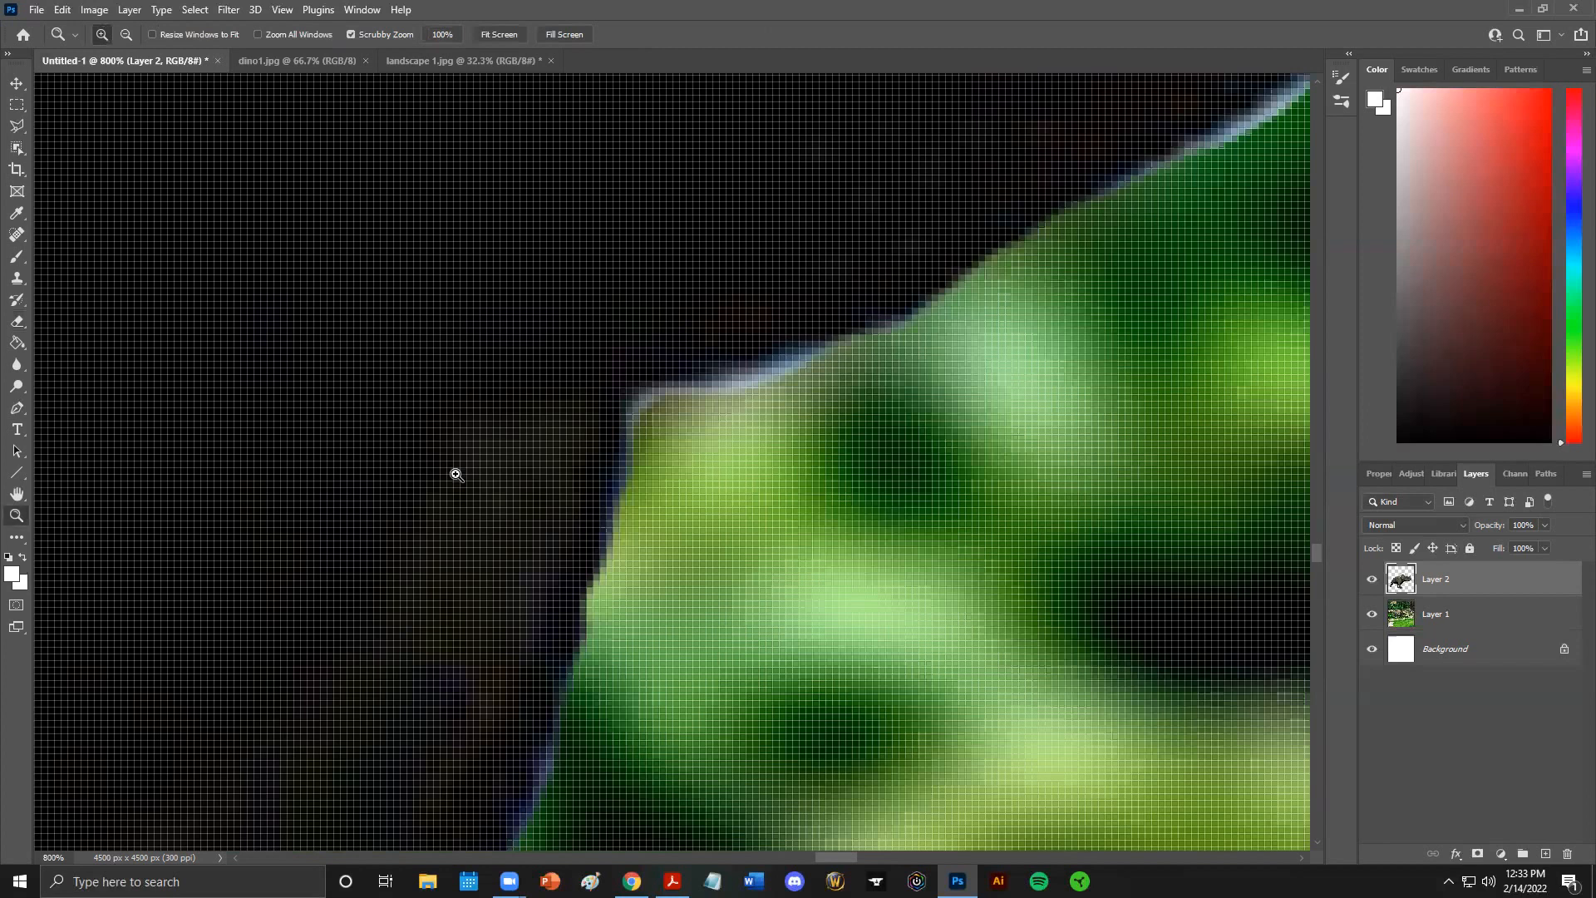
{"action": "key", "text": "alt"}
{"action": "key", "text": "alt"}
{"action": "key", "text": "alt"}
{"action": "left_click_drag", "start_coordinate": [454, 471], "coordinate": [454, 472]}
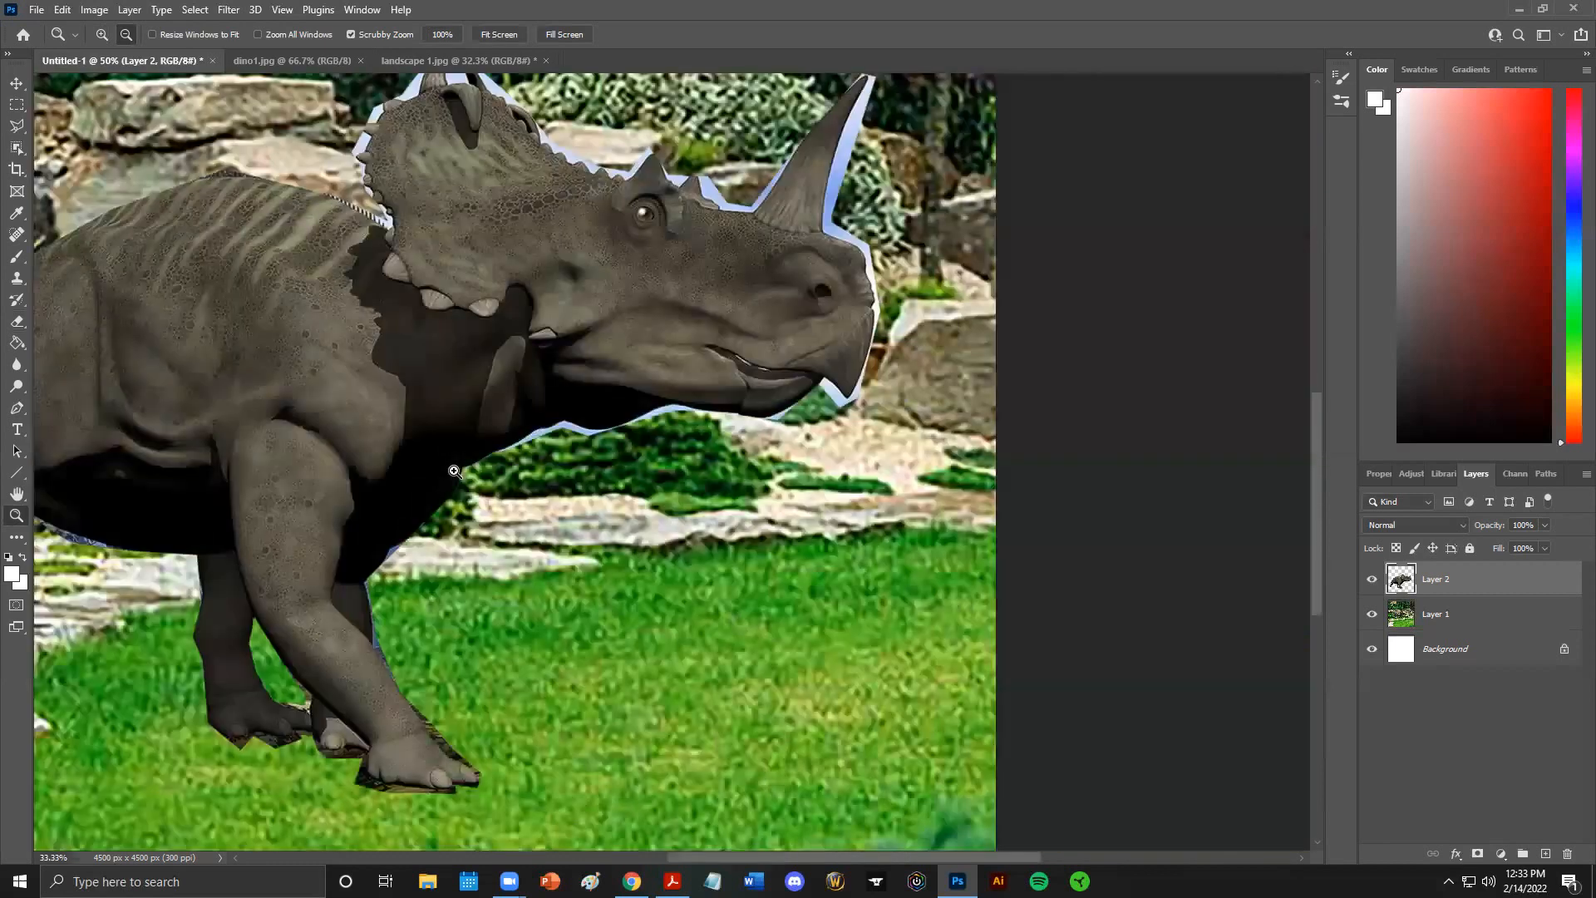
{"action": "left_click", "coordinate": [454, 471], "text": "alt"}
{"action": "left_click", "coordinate": [449, 474]}
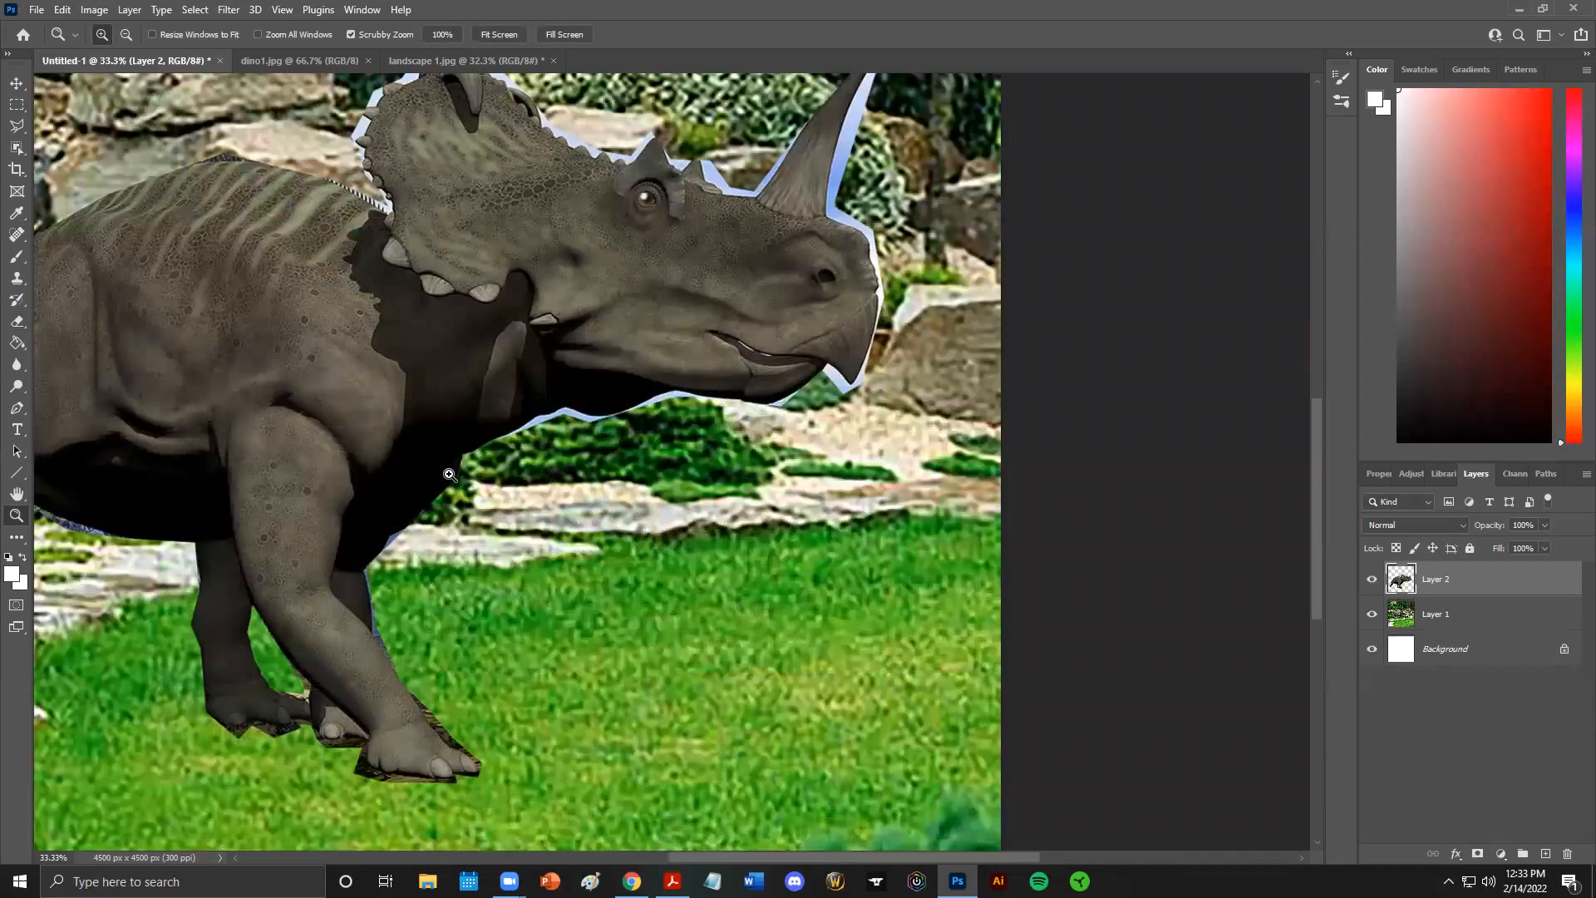
Inspect the remaining fringe along the neck and chest at varying magnifications, and return to a view of the whole composite
{"action": "scroll", "coordinate": [449, 474], "scroll_direction": "up", "scroll_amount": 1}
{"action": "scroll", "coordinate": [449, 474], "scroll_direction": "up", "scroll_amount": 1}
{"action": "scroll", "coordinate": [449, 474], "scroll_direction": "down", "scroll_amount": 1}
{"action": "key", "text": "alt"}
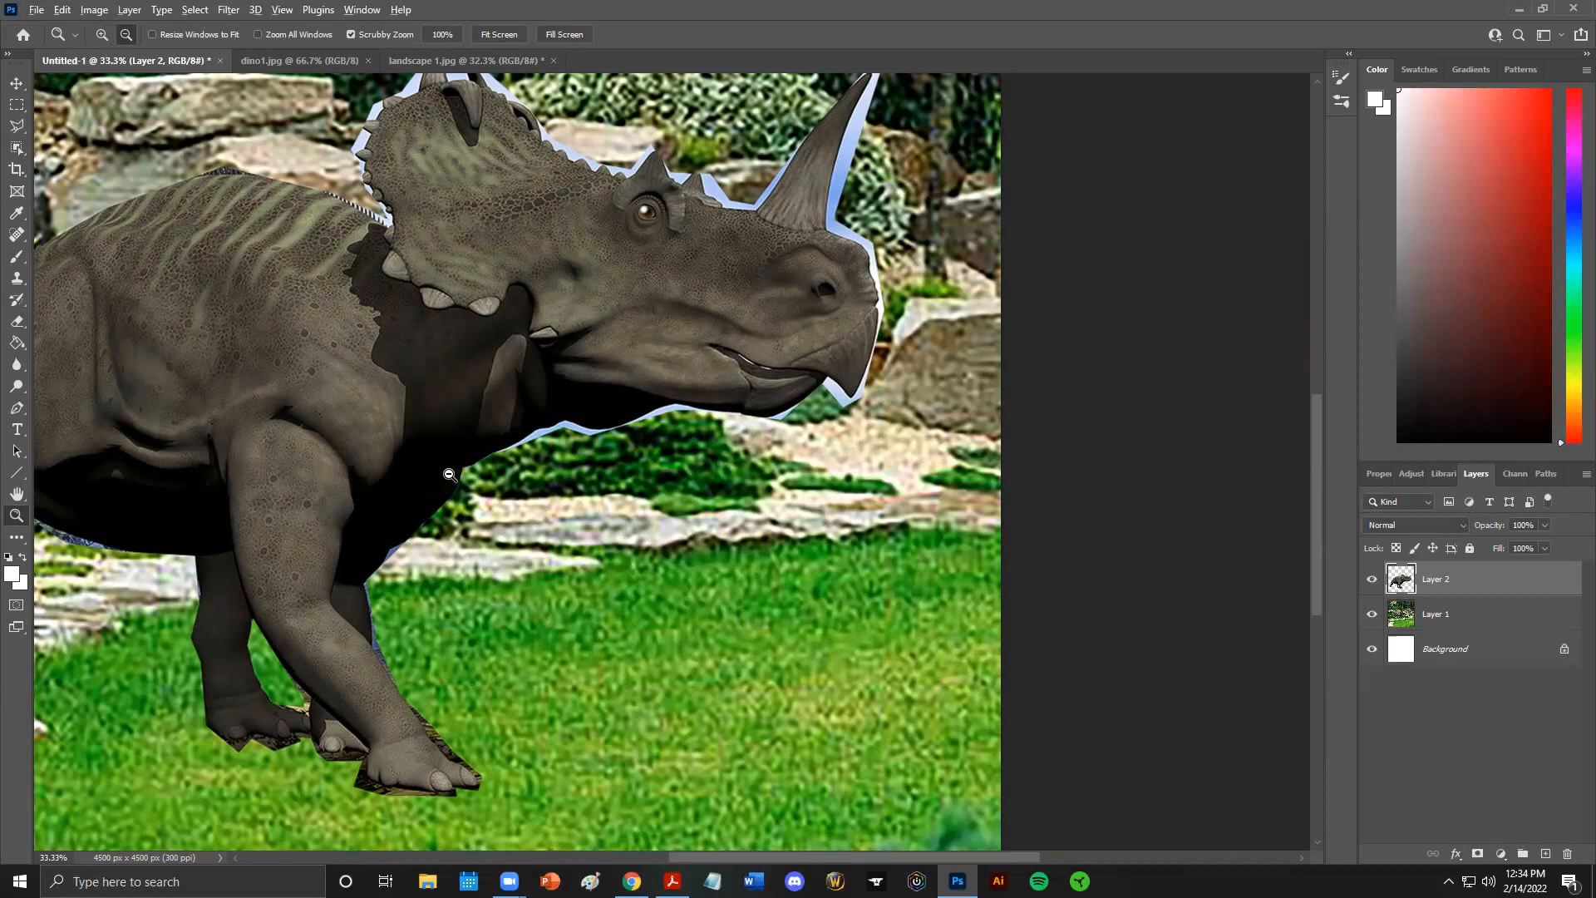
{"action": "scroll", "coordinate": [449, 474], "scroll_direction": "up", "scroll_amount": 10}
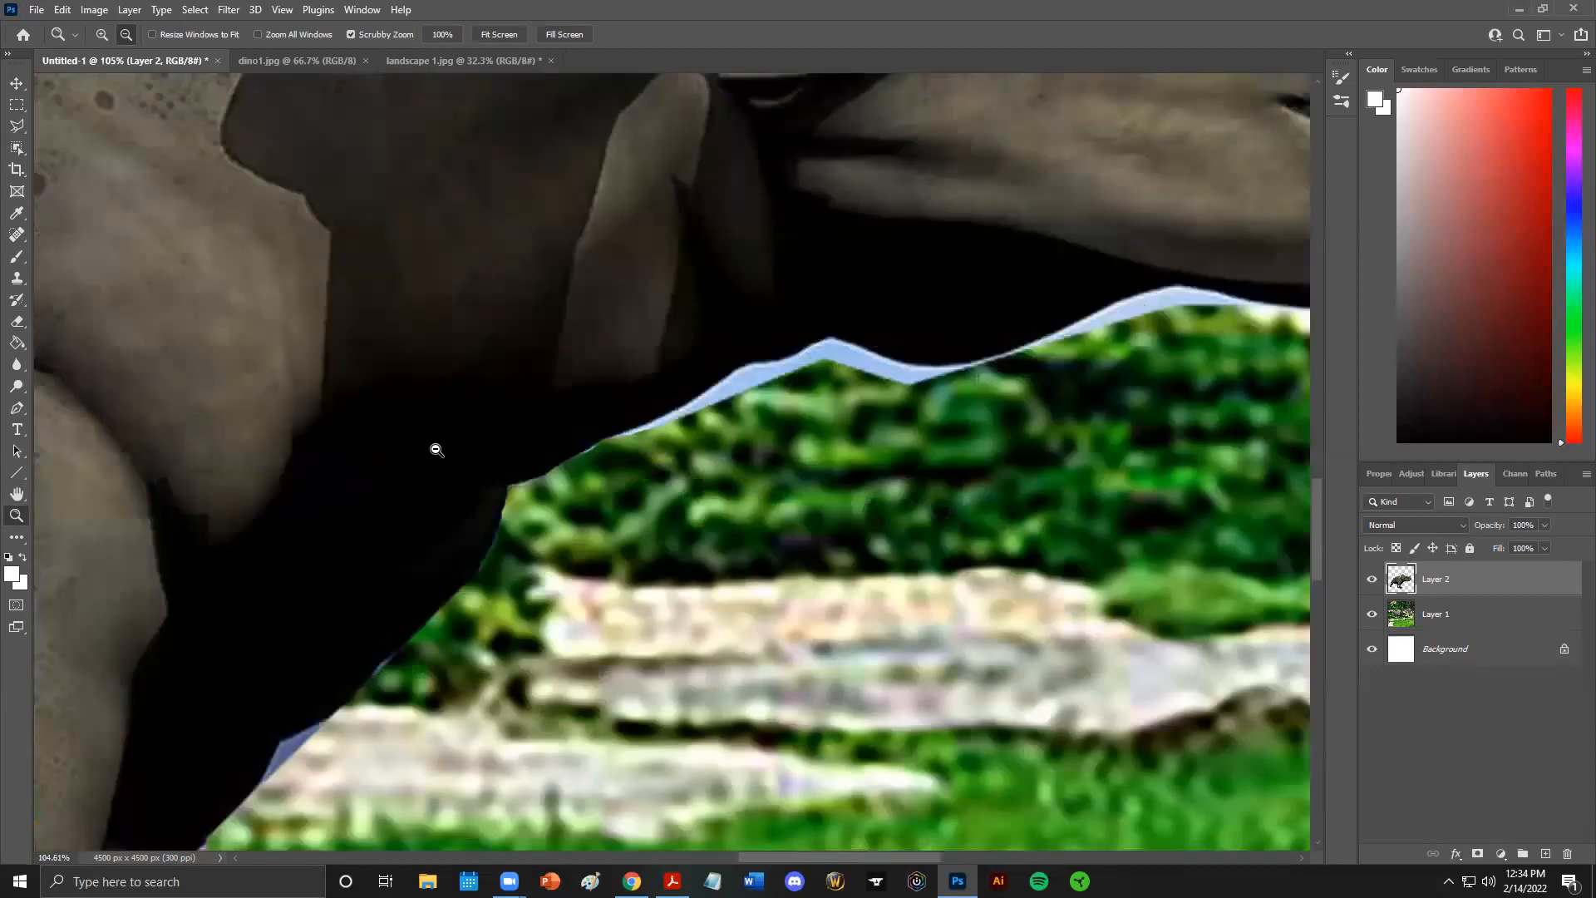
{"action": "scroll", "coordinate": [436, 450], "scroll_direction": "up", "scroll_amount": 3}
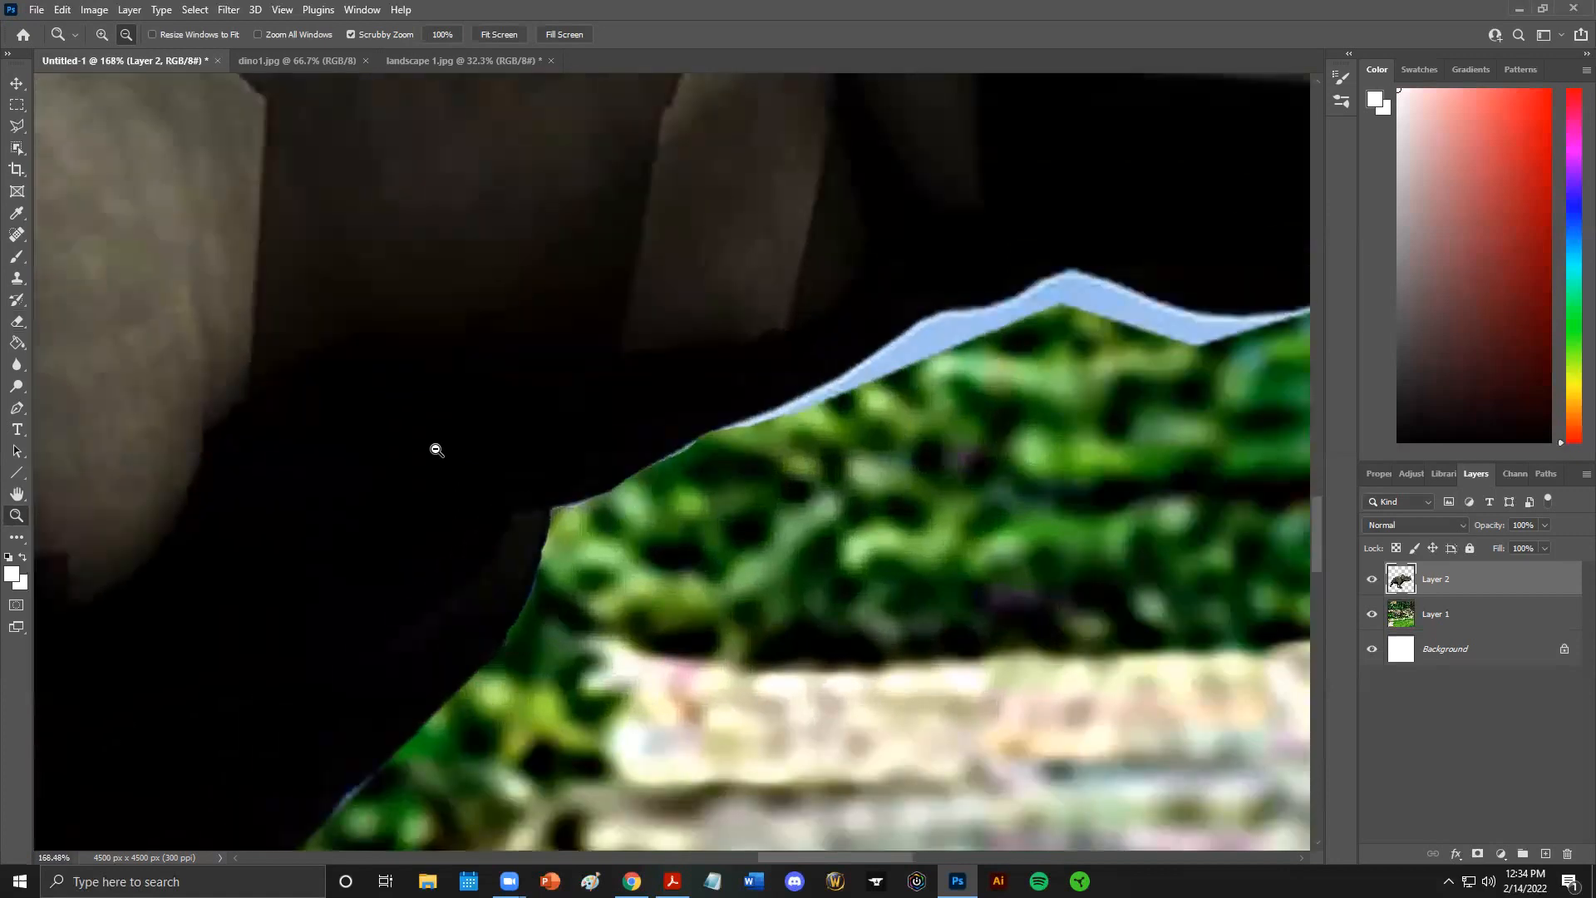
{"action": "scroll", "coordinate": [436, 449], "scroll_direction": "up", "scroll_amount": 3}
{"action": "scroll", "coordinate": [437, 449], "scroll_direction": "down", "scroll_amount": 3}
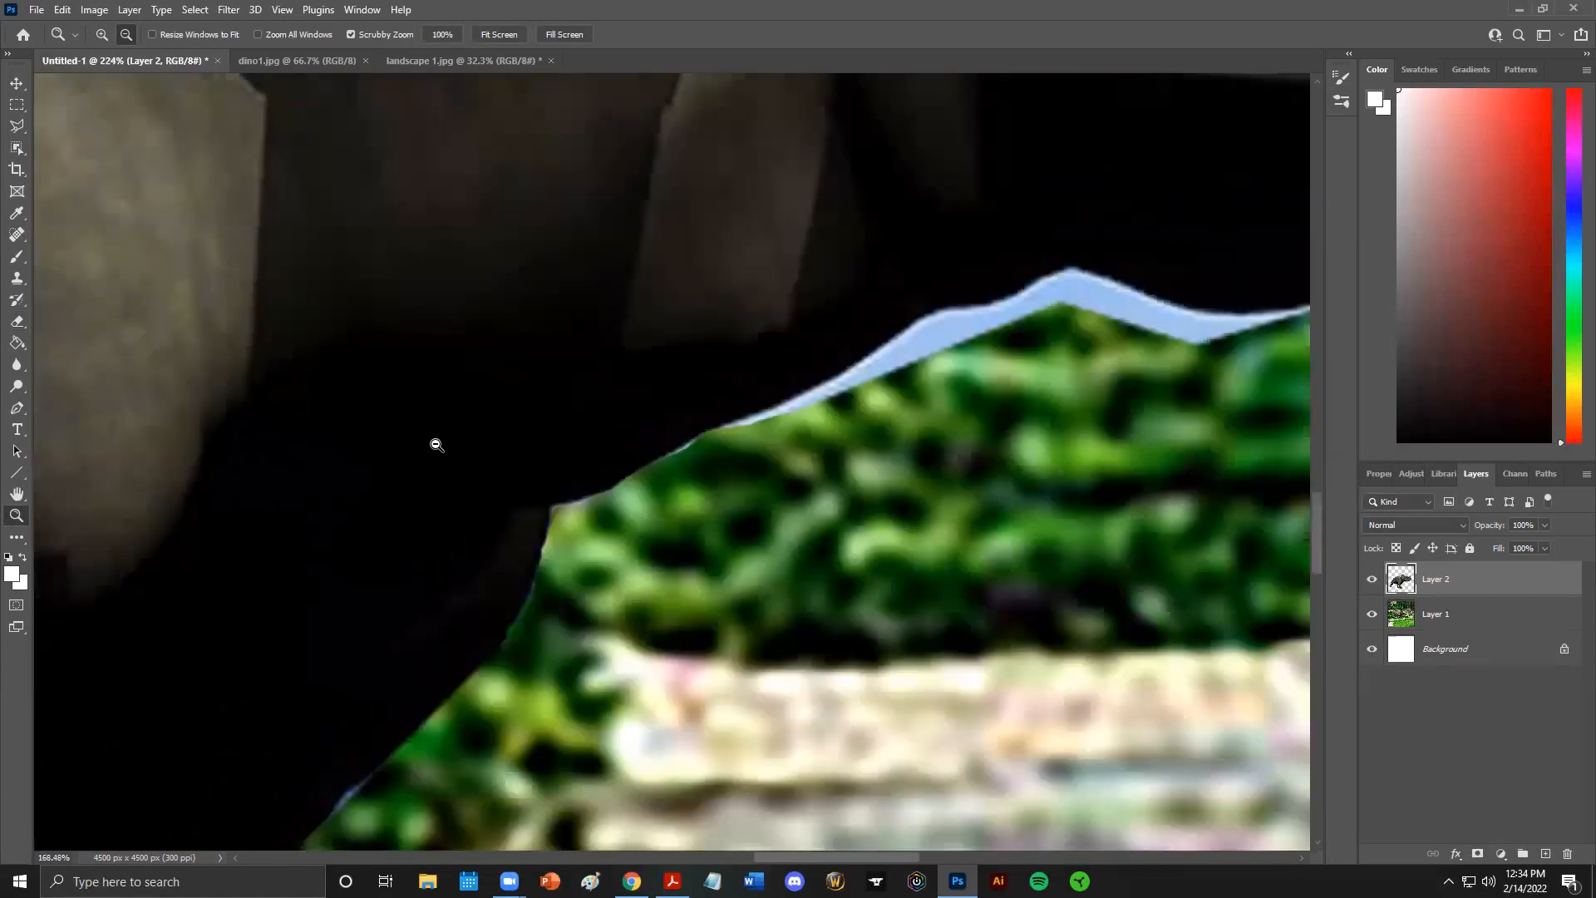
{"action": "scroll", "coordinate": [436, 445], "scroll_direction": "down", "scroll_amount": 5}
{"action": "scroll", "coordinate": [441, 445], "scroll_direction": "down", "scroll_amount": 5}
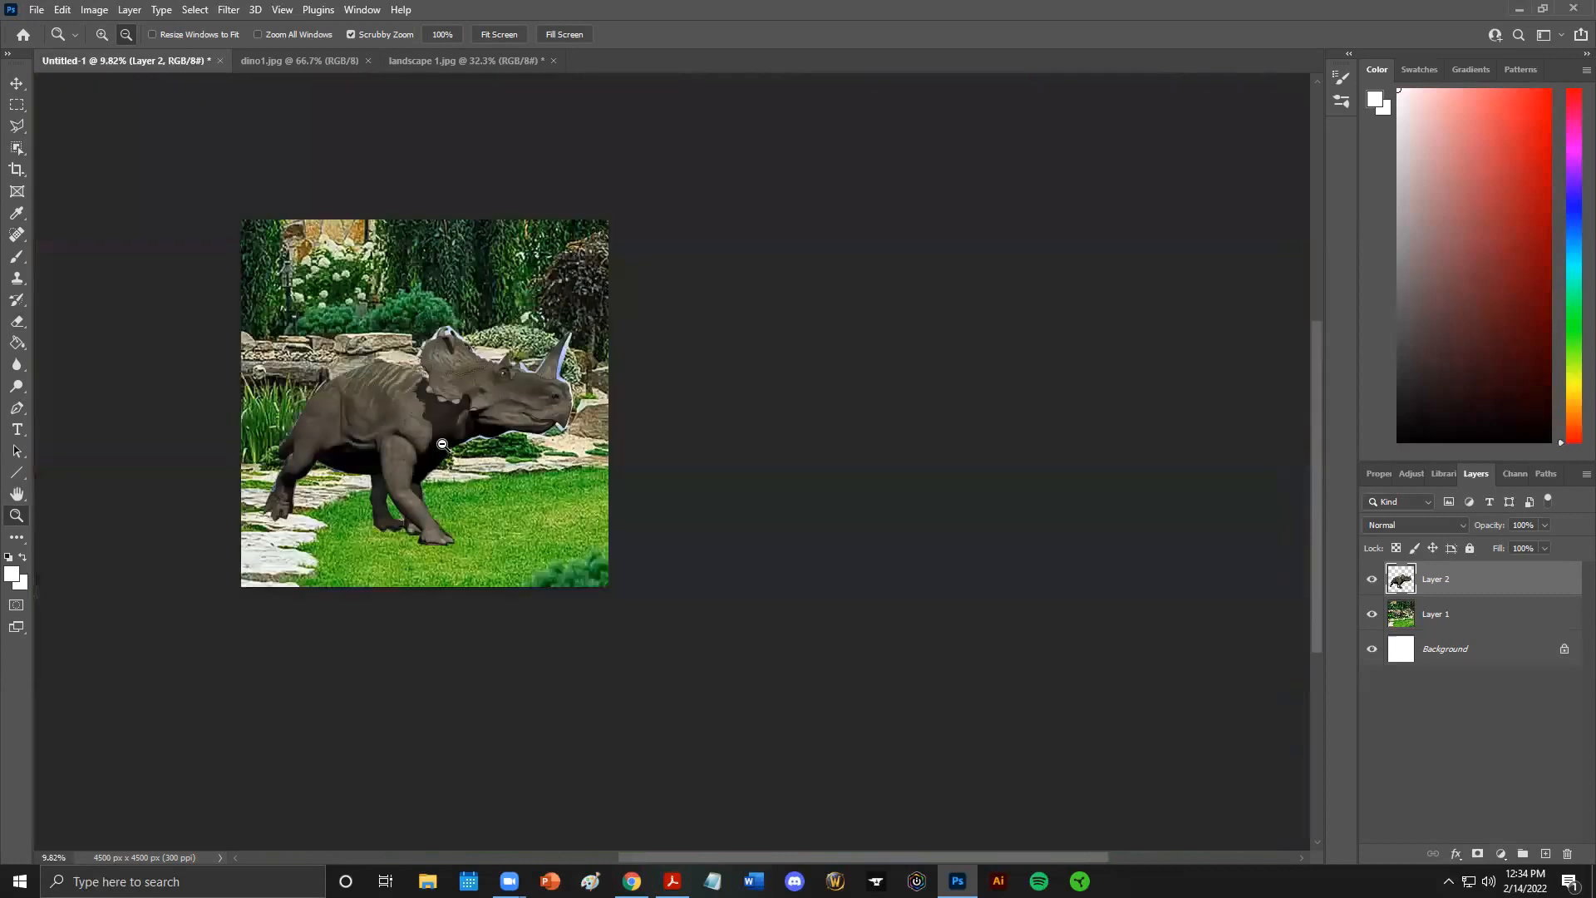
{"action": "scroll", "coordinate": [442, 445], "scroll_direction": "up", "scroll_amount": 6}
{"action": "scroll", "coordinate": [457, 442], "scroll_direction": "down", "scroll_amount": 2}
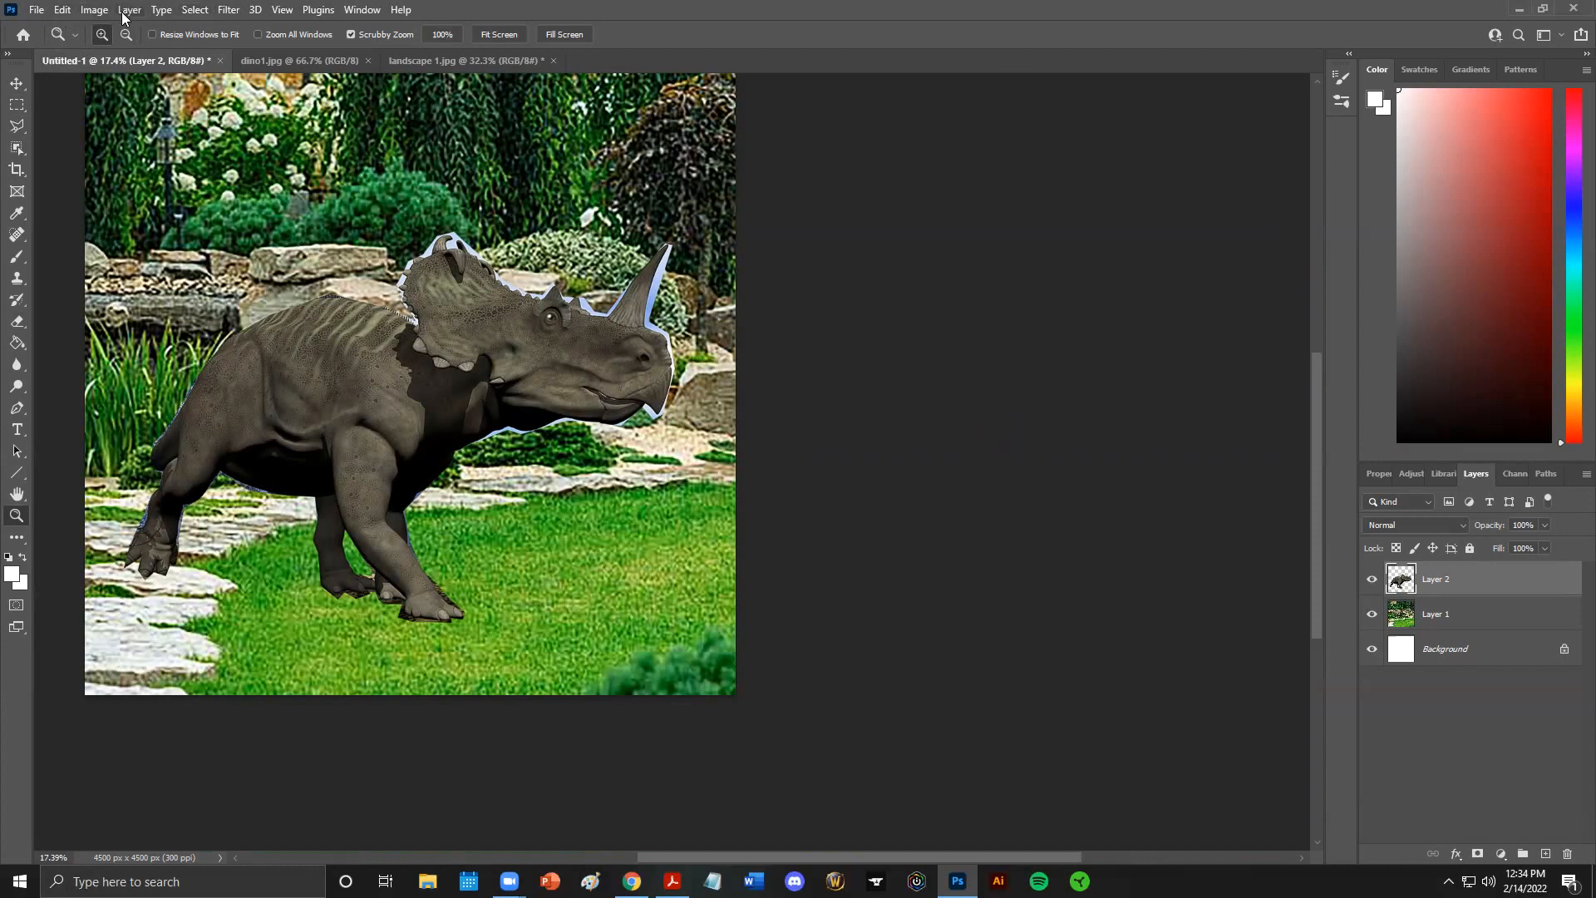
Convert the image to Grayscale mode, flattening the layers and discarding the color information
{"action": "left_click", "coordinate": [95, 10]}
{"action": "mouse_move", "coordinate": [115, 58]}
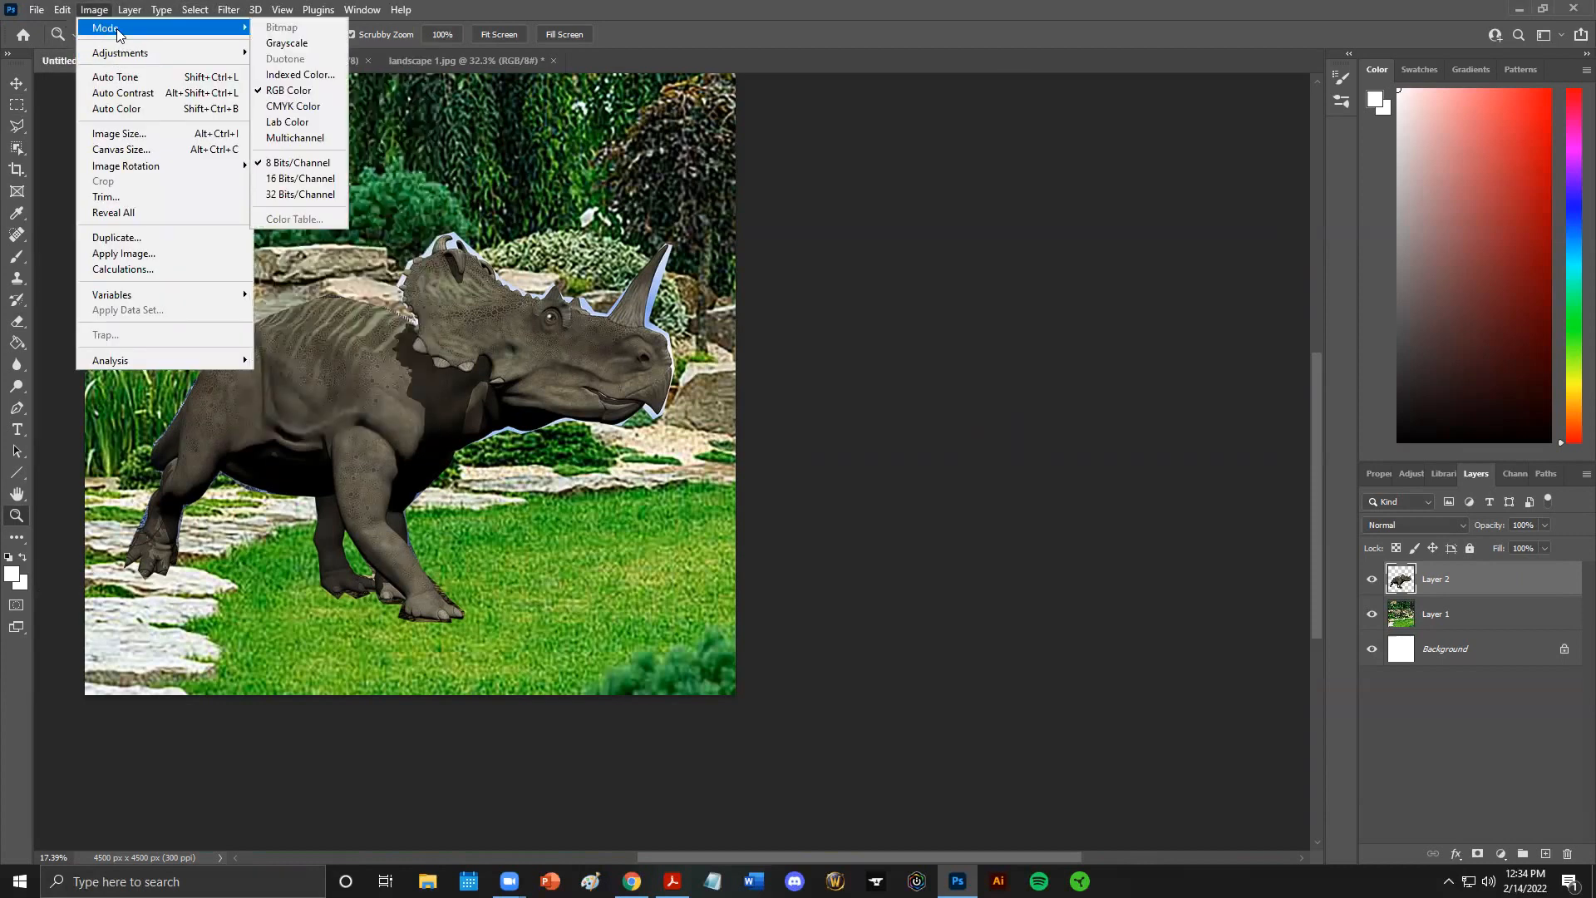
{"action": "left_click", "coordinate": [287, 43]}
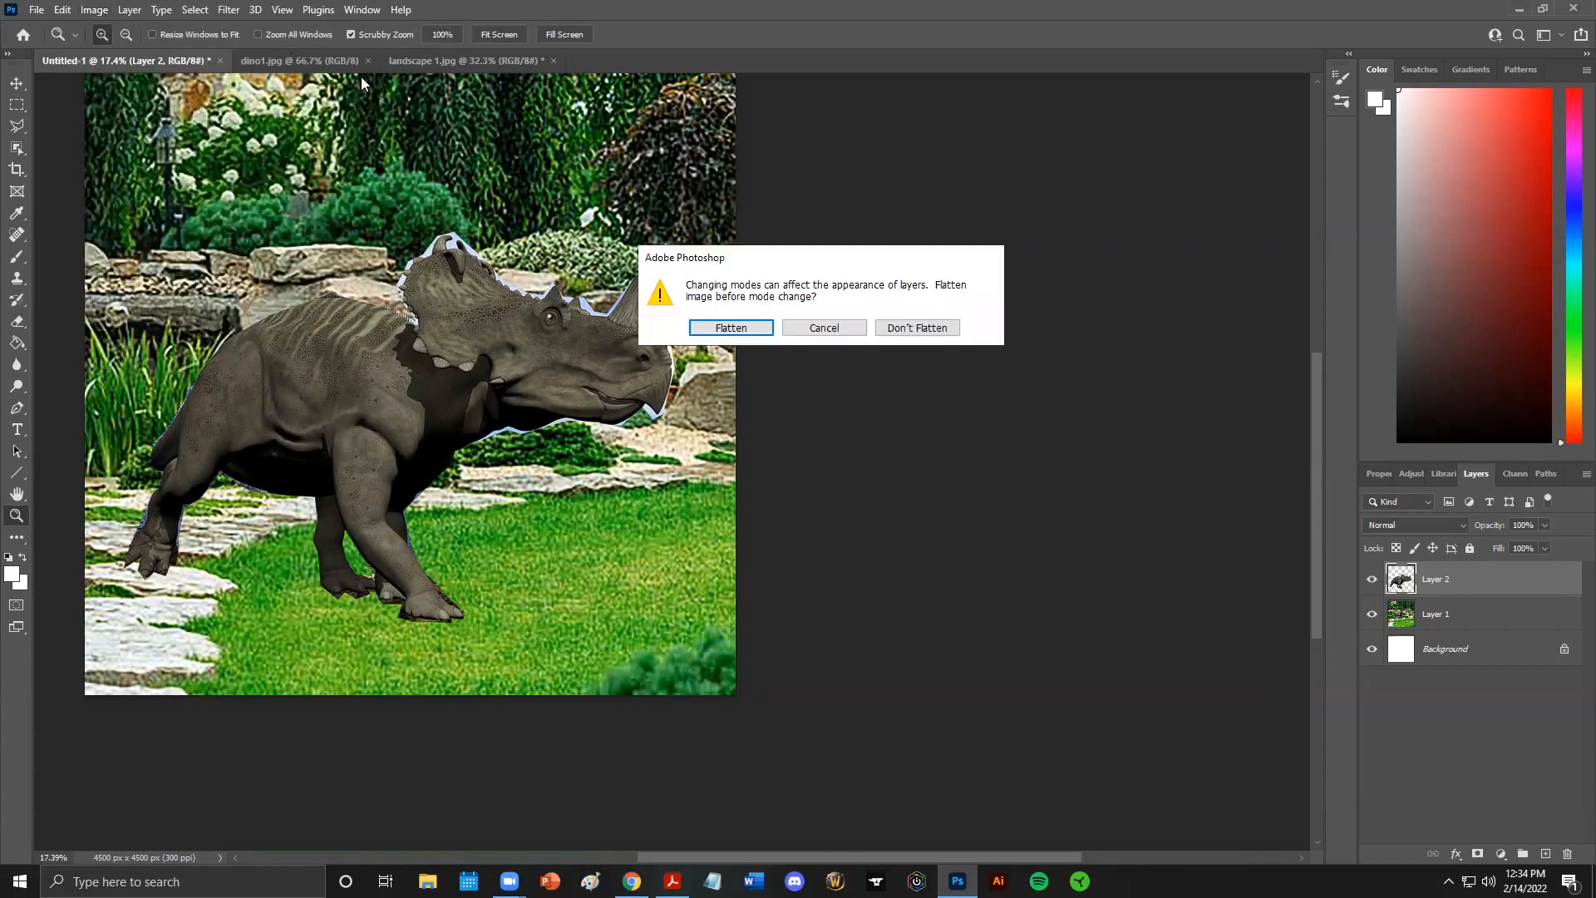
{"action": "left_click", "coordinate": [750, 328]}
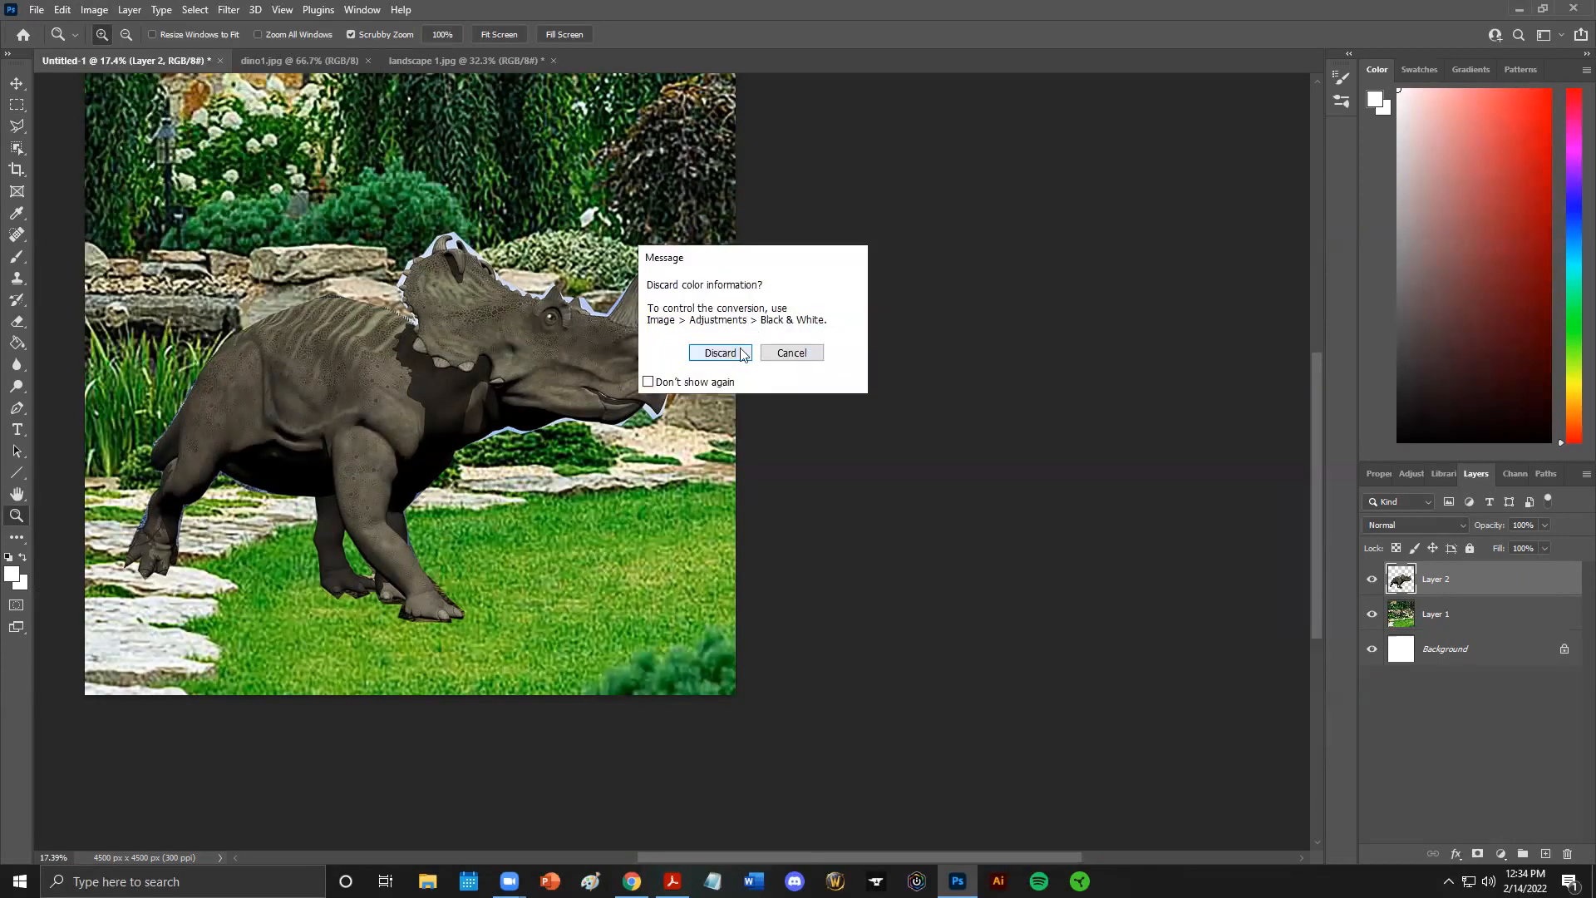
{"action": "left_click", "coordinate": [735, 350]}
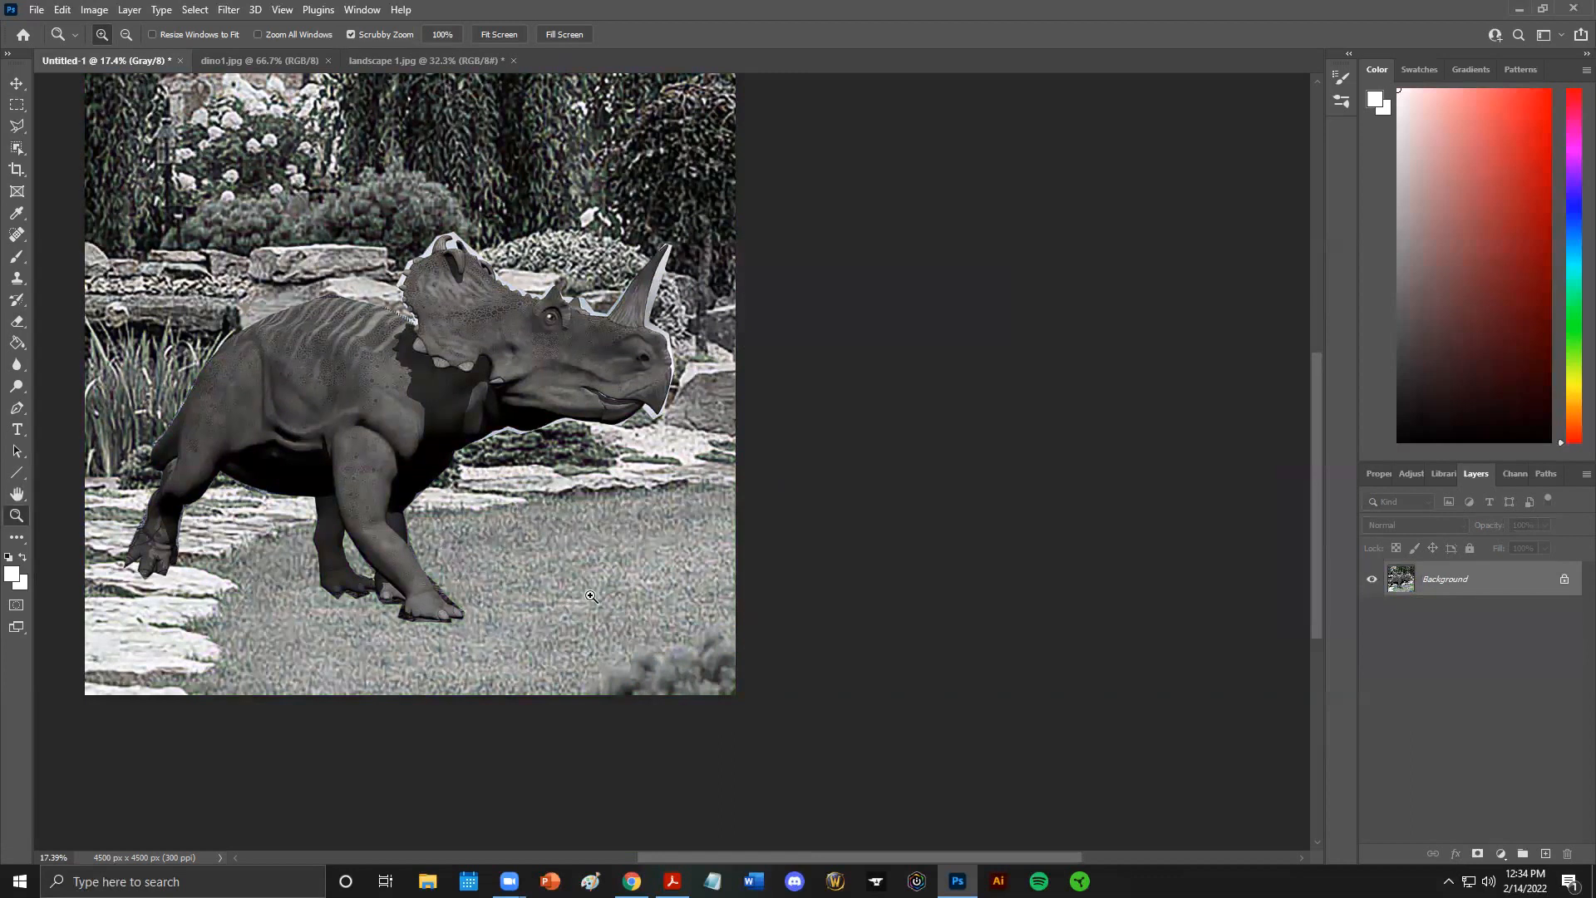